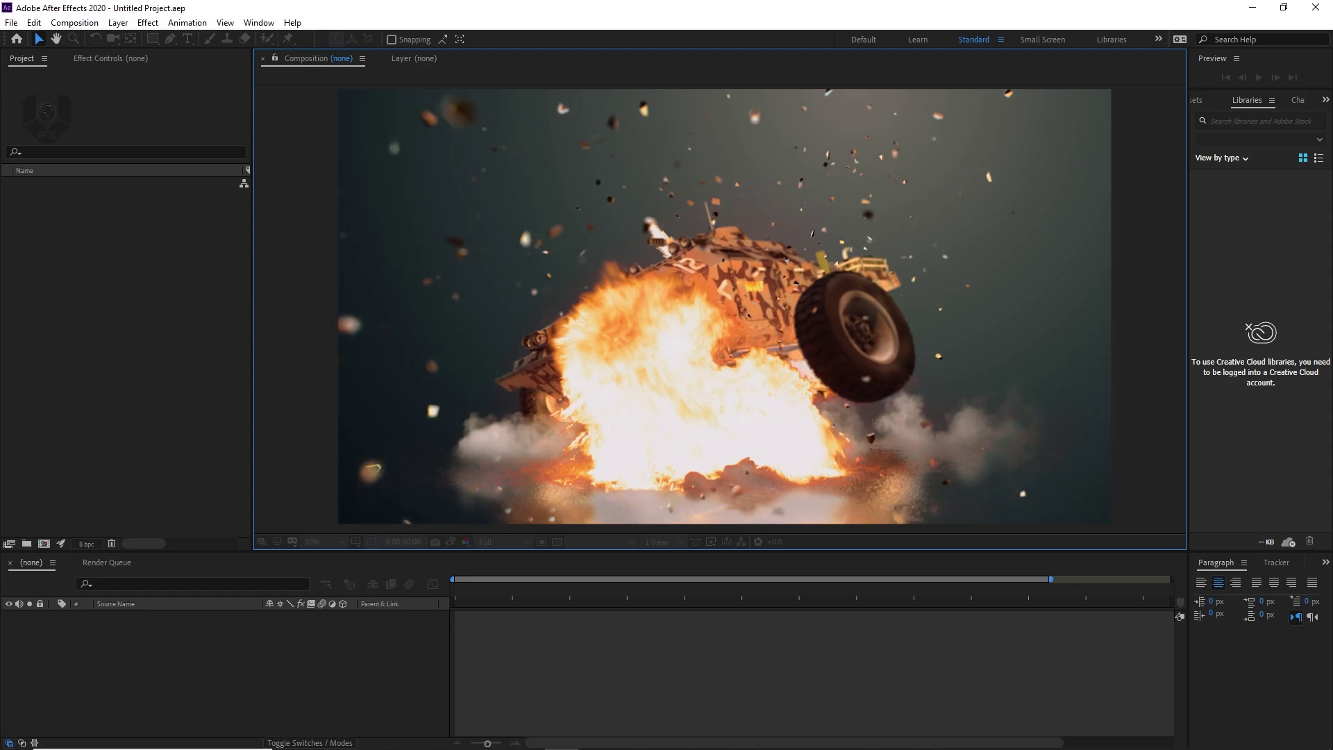
- Preview Truck_BG.mov, then build a Truck_BG composition from that clip
left_click(418, 651)
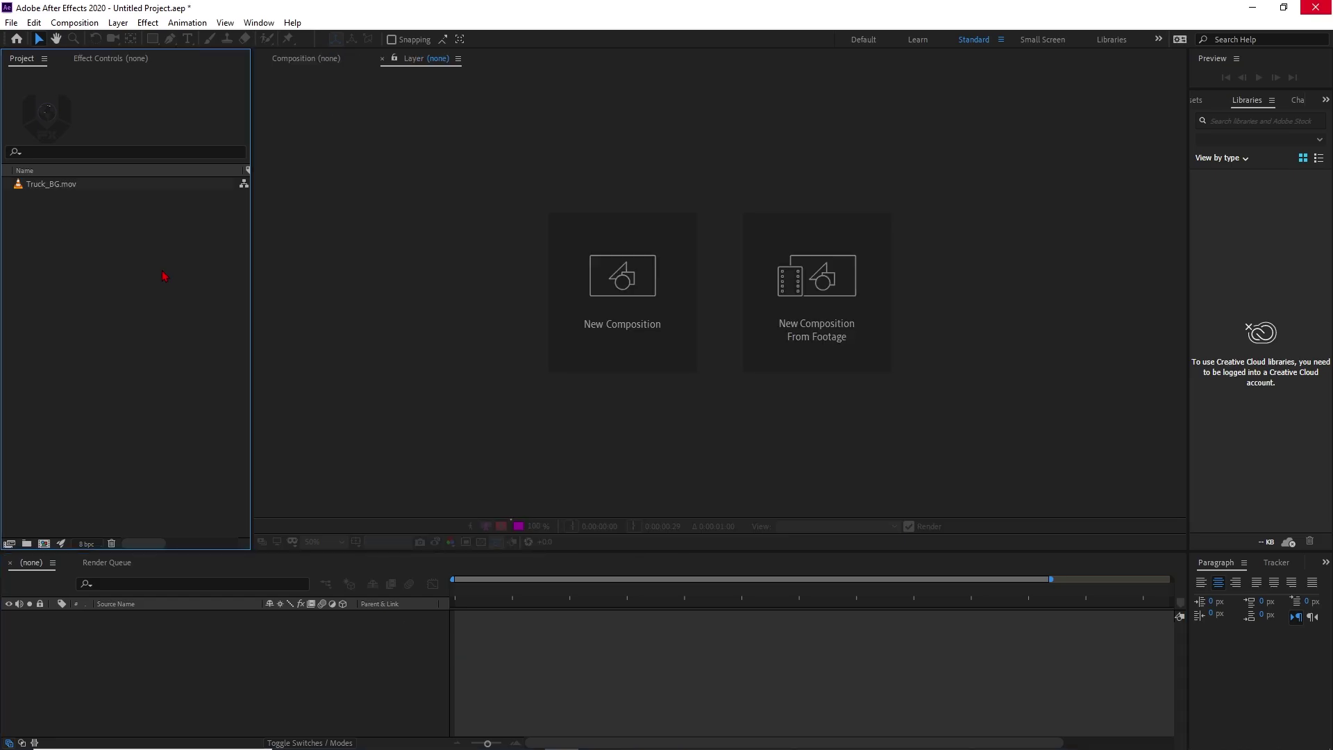
double_click(102, 185)
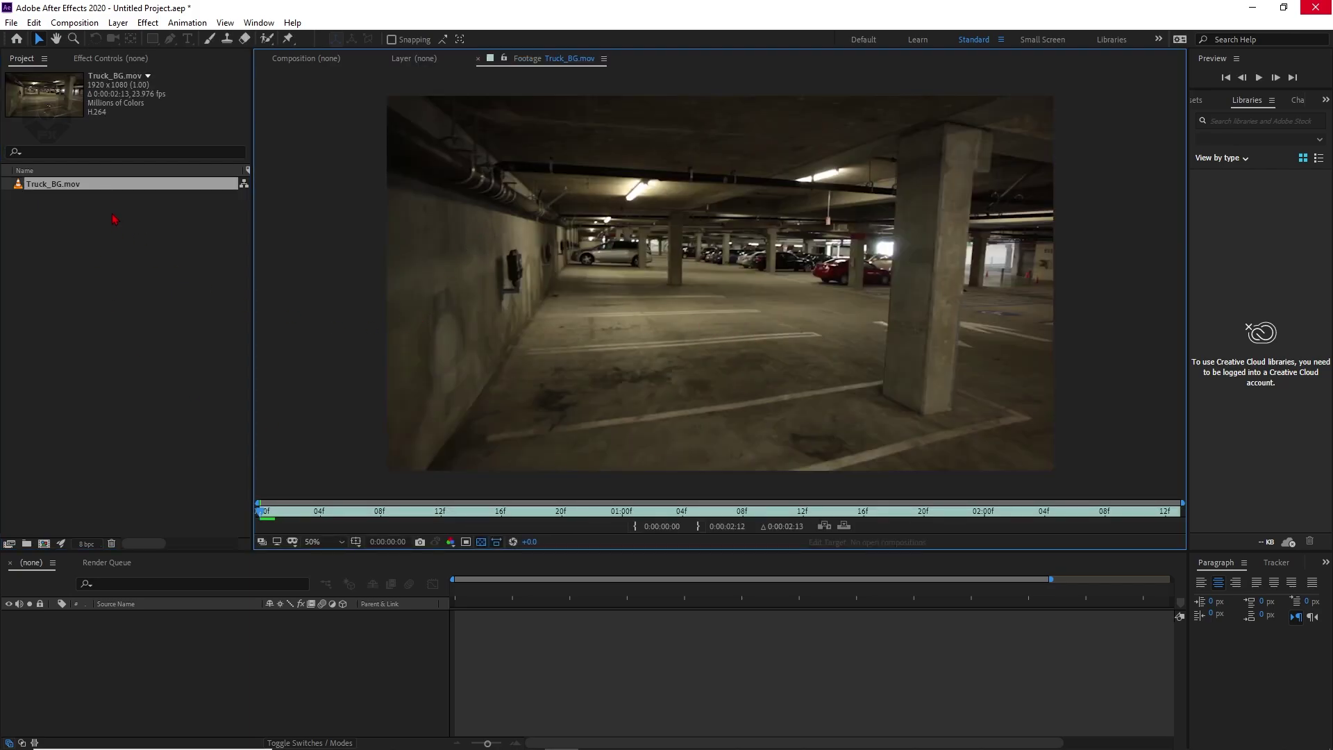
left_click_drag(111, 192, 44, 543)
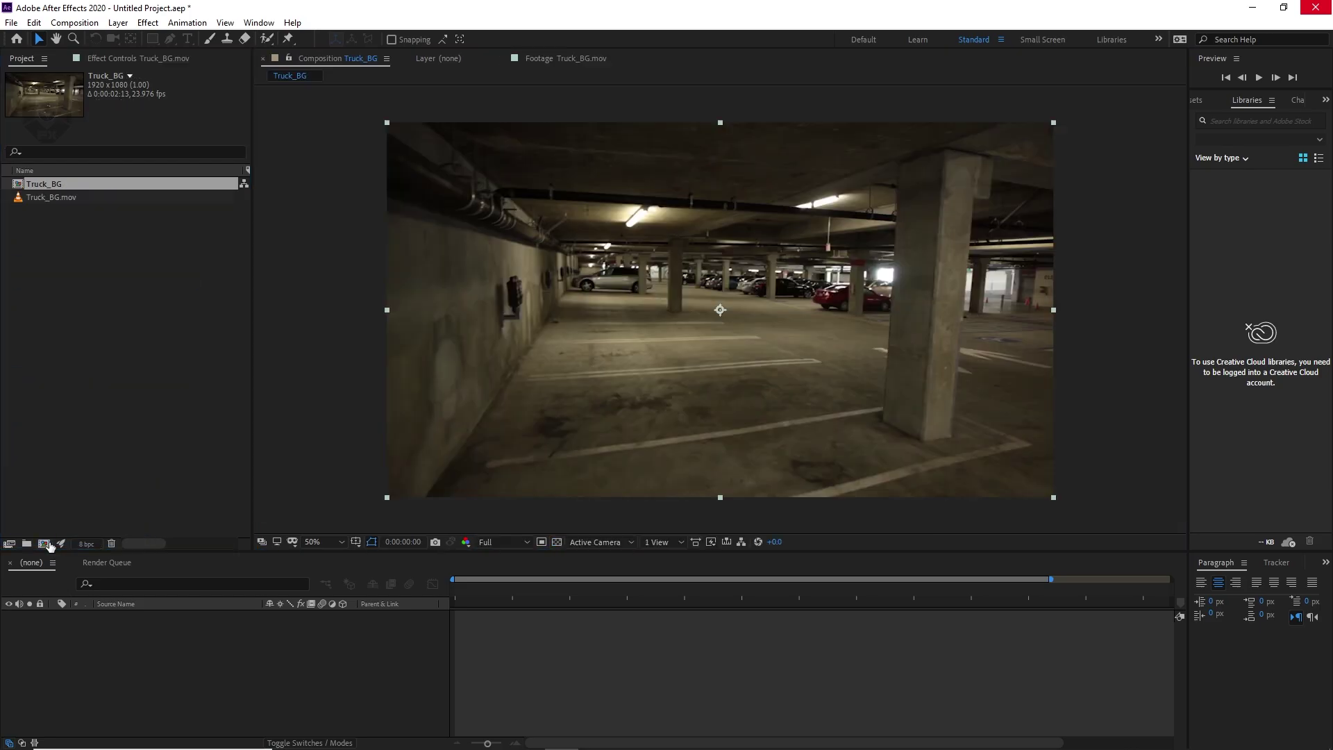
- Run the 3D Camera Tracker on the garage footage and scrub back to the start
left_click(186, 22)
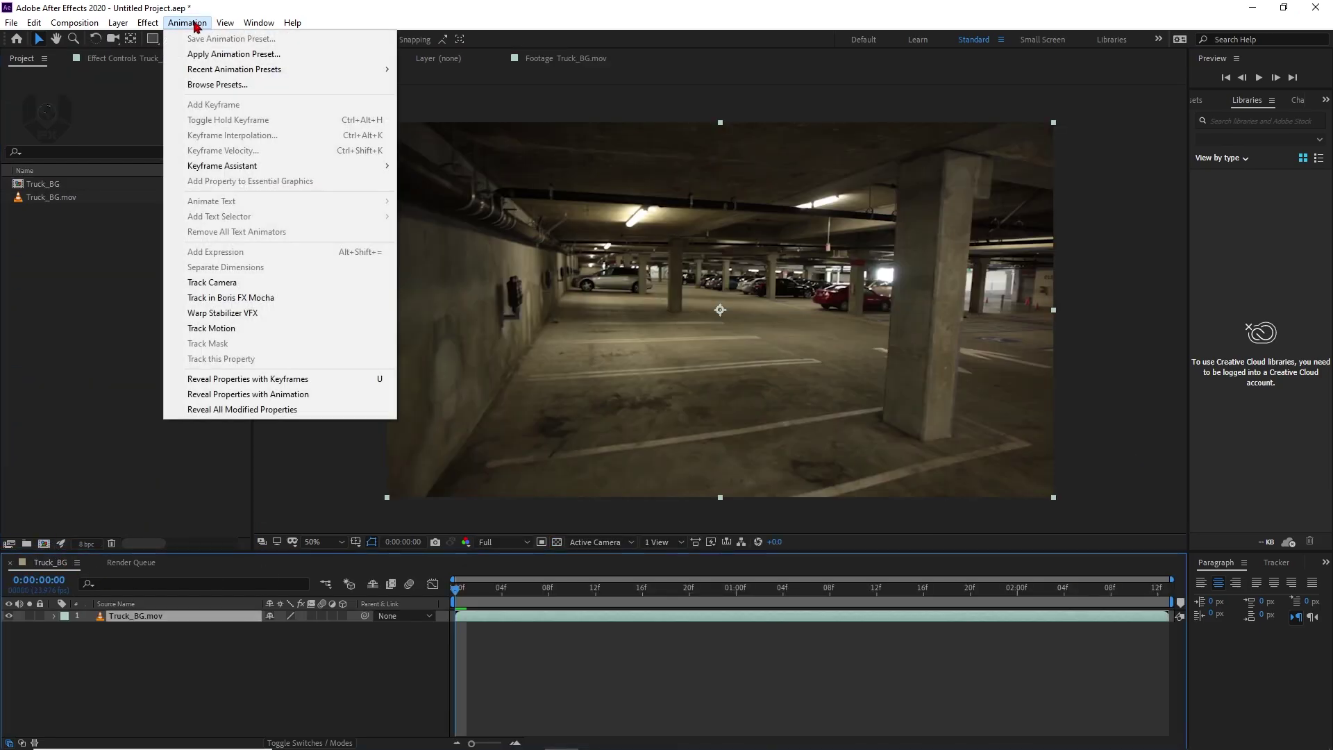
left_click(233, 285)
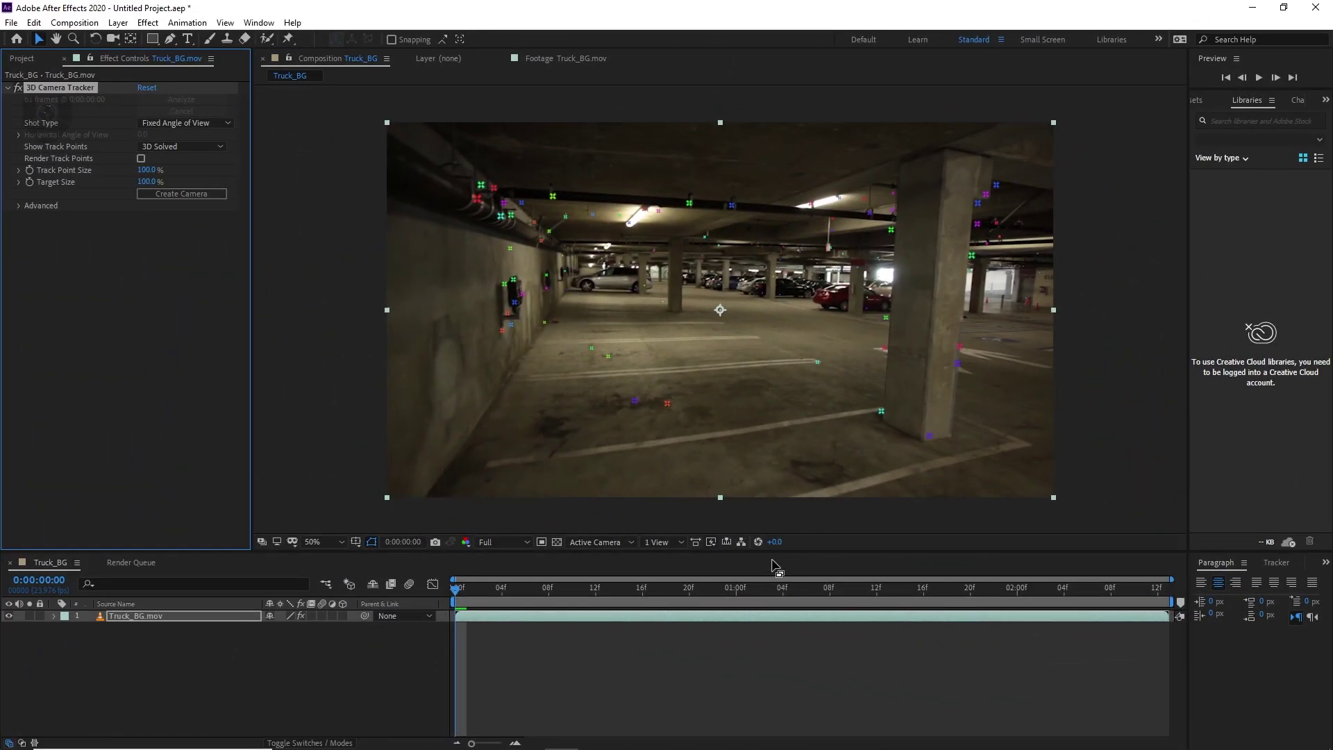
left_click_drag(576, 594, 443, 631)
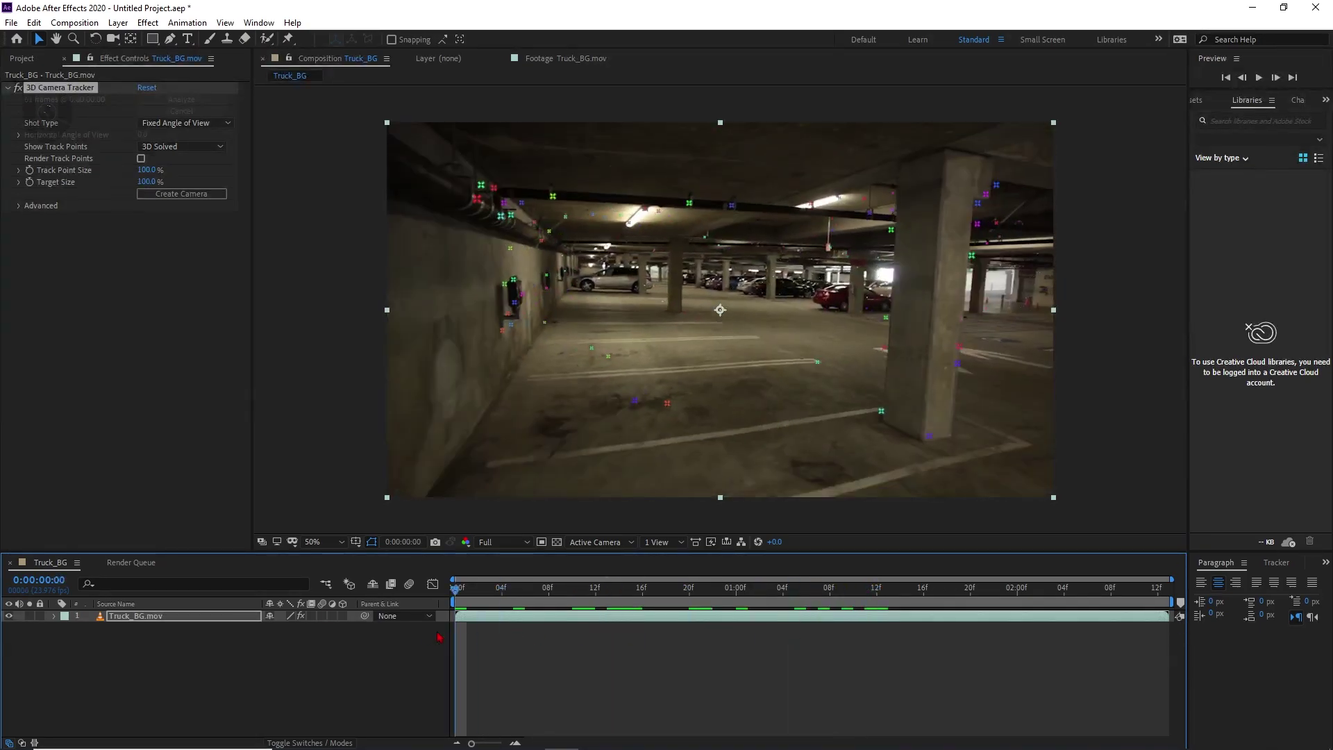
- Set the floor track points as ground plane and origin, then create a null and camera
left_click_drag(583, 340, 822, 415)
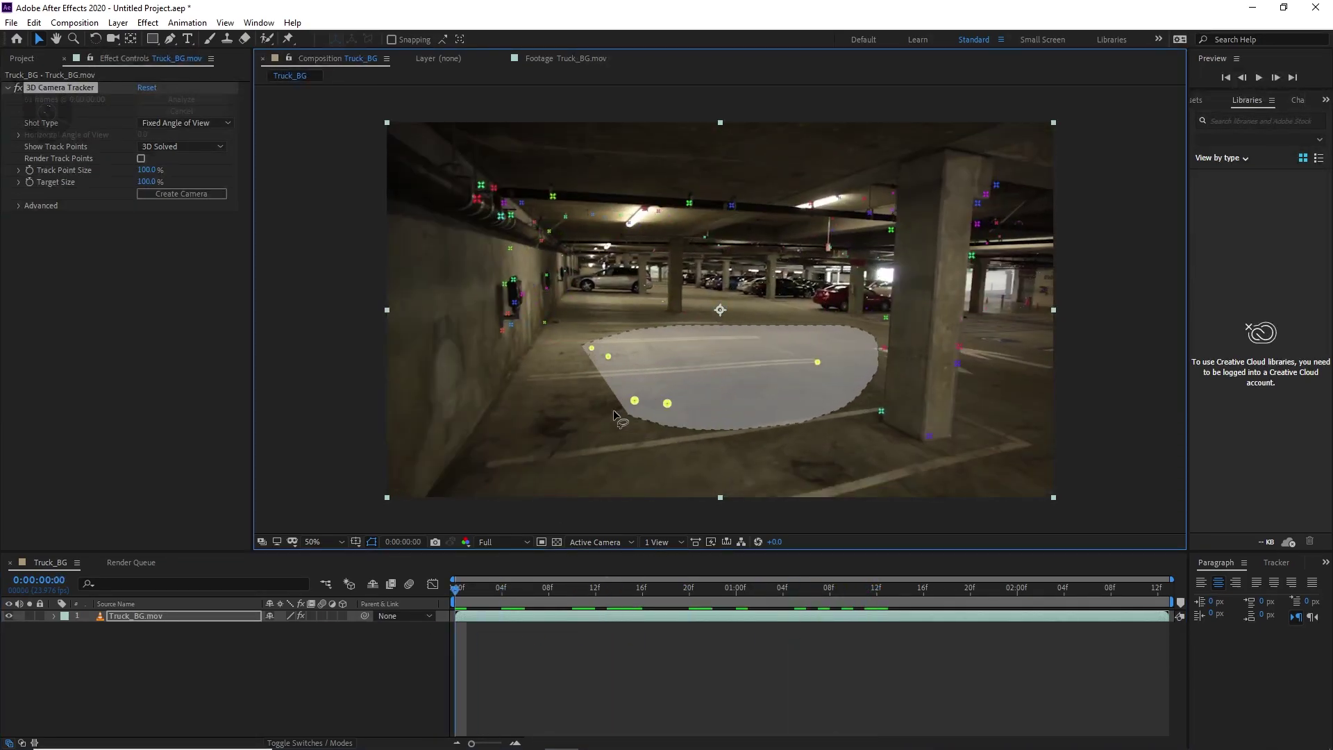
right_click(678, 378)
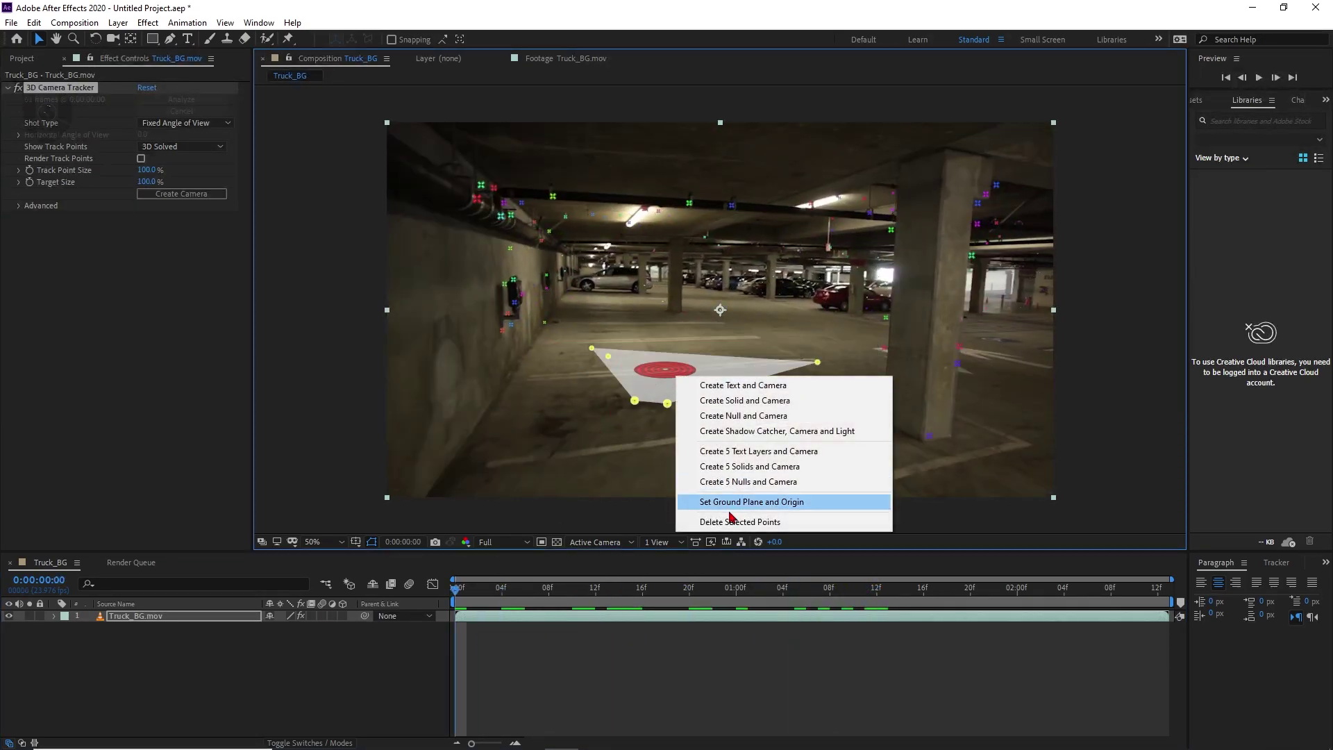
left_click(728, 508)
right_click(666, 373)
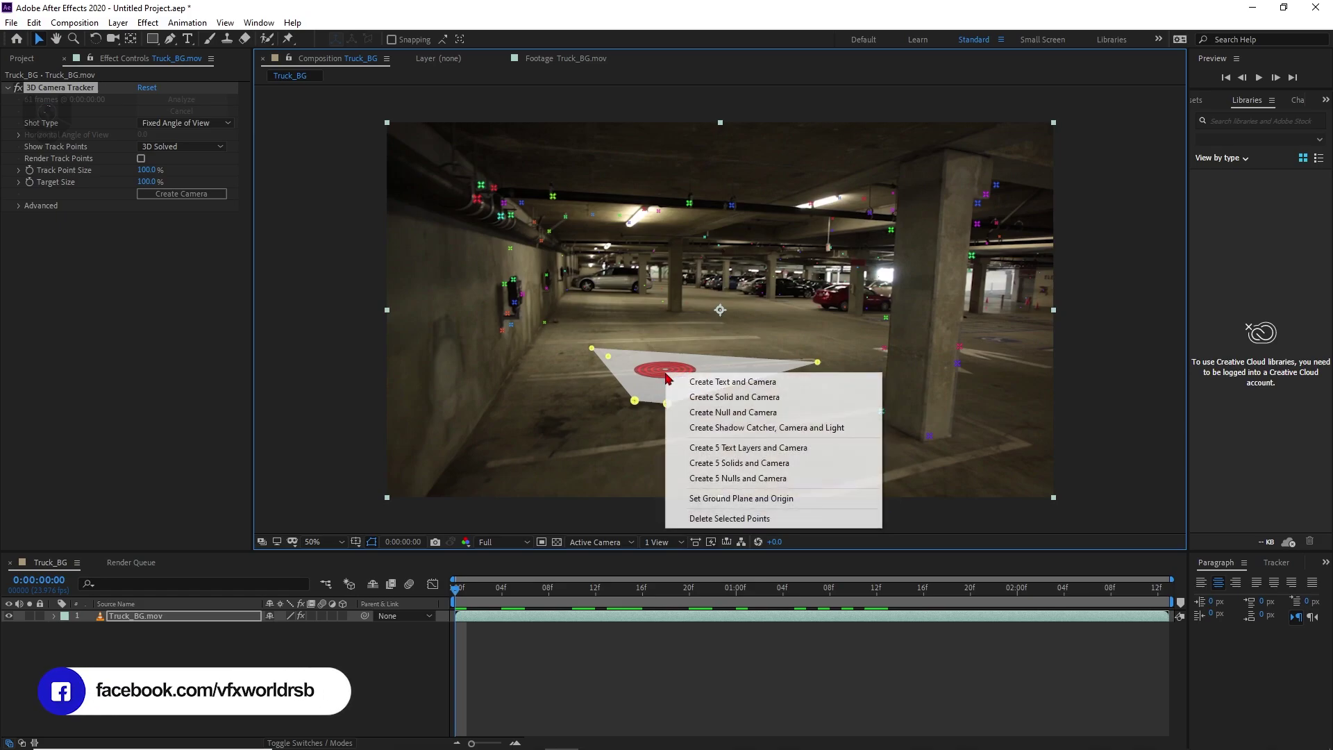
left_click(737, 417)
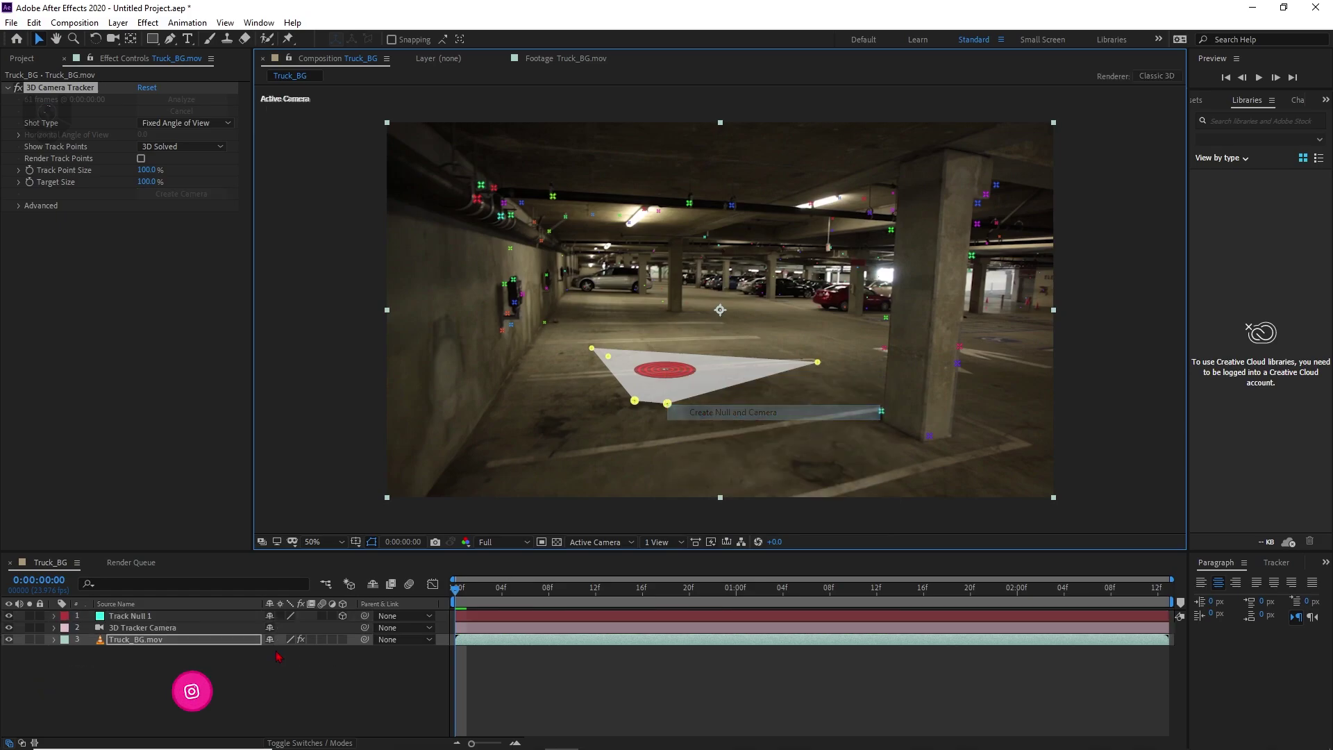
- Hide Truck_BG.mov and scale Track Null 1 to 14570% so it outlines the floor
left_click(138, 641)
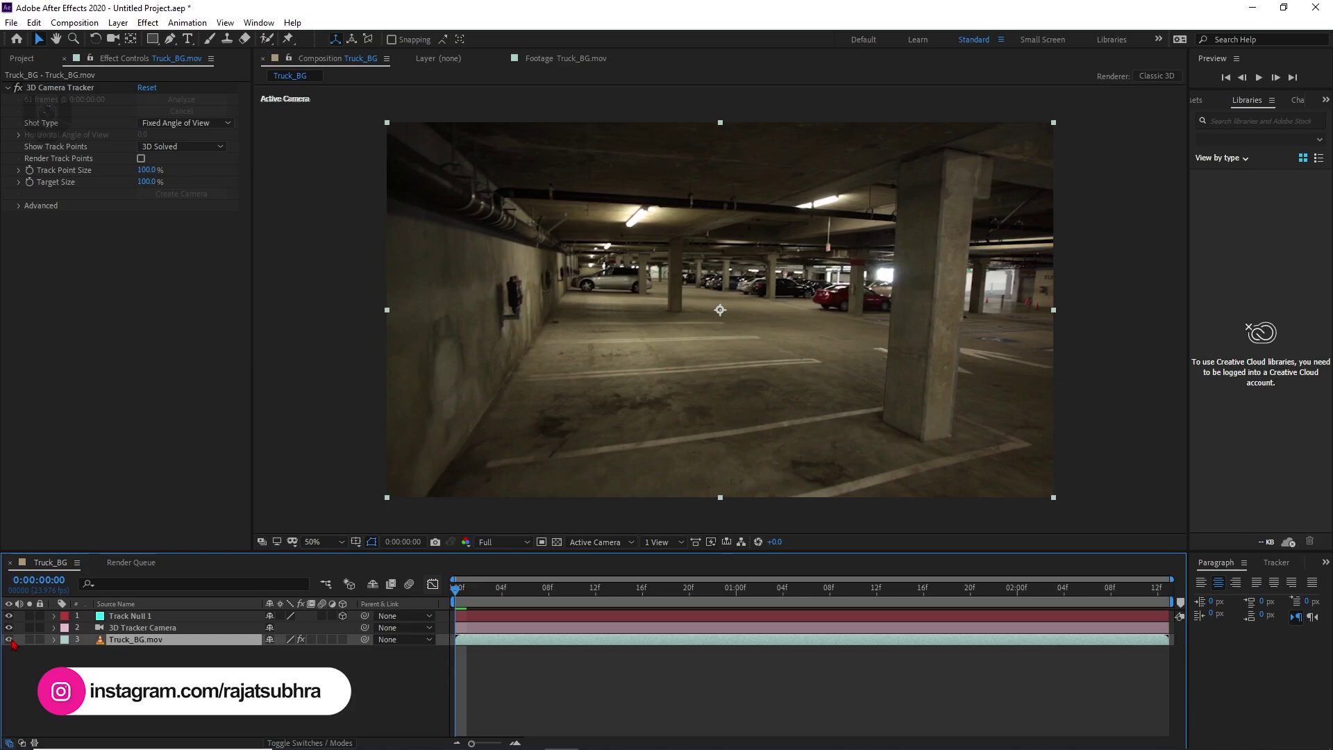
left_click(9, 639)
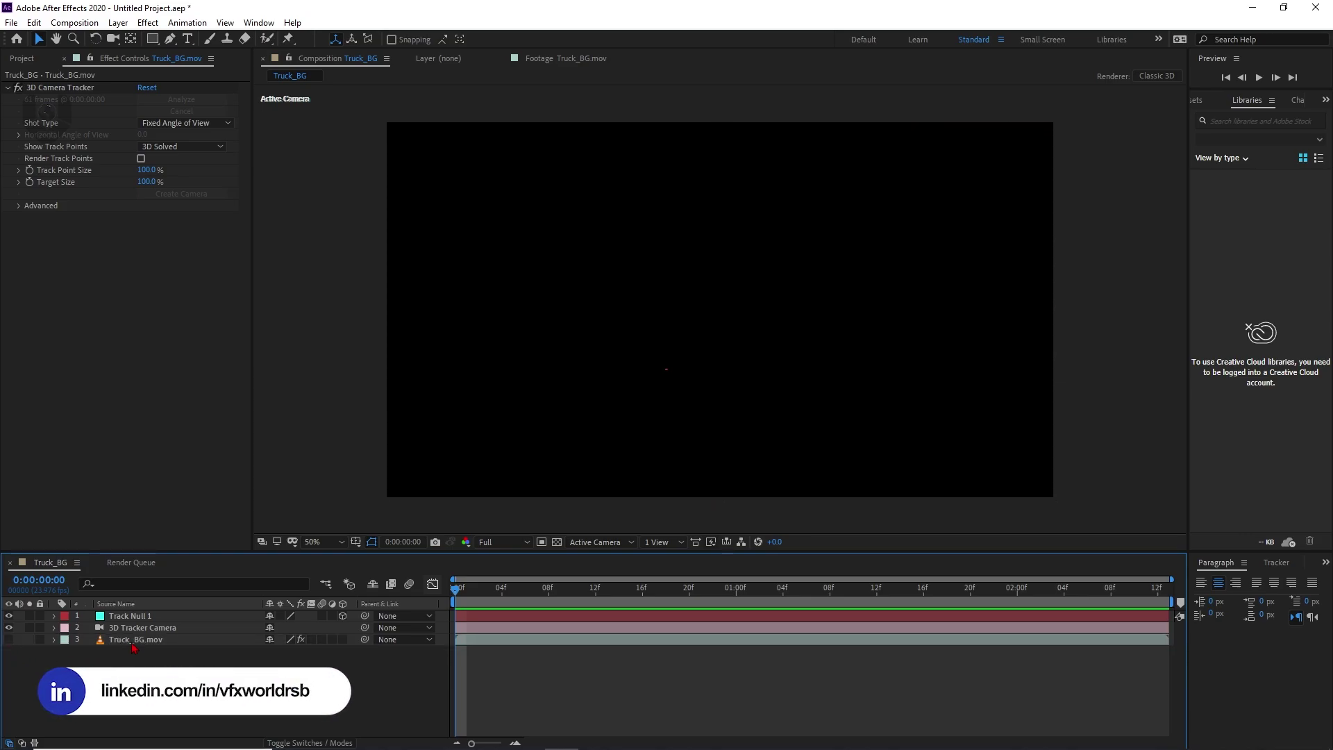
left_click(135, 615)
key("s")
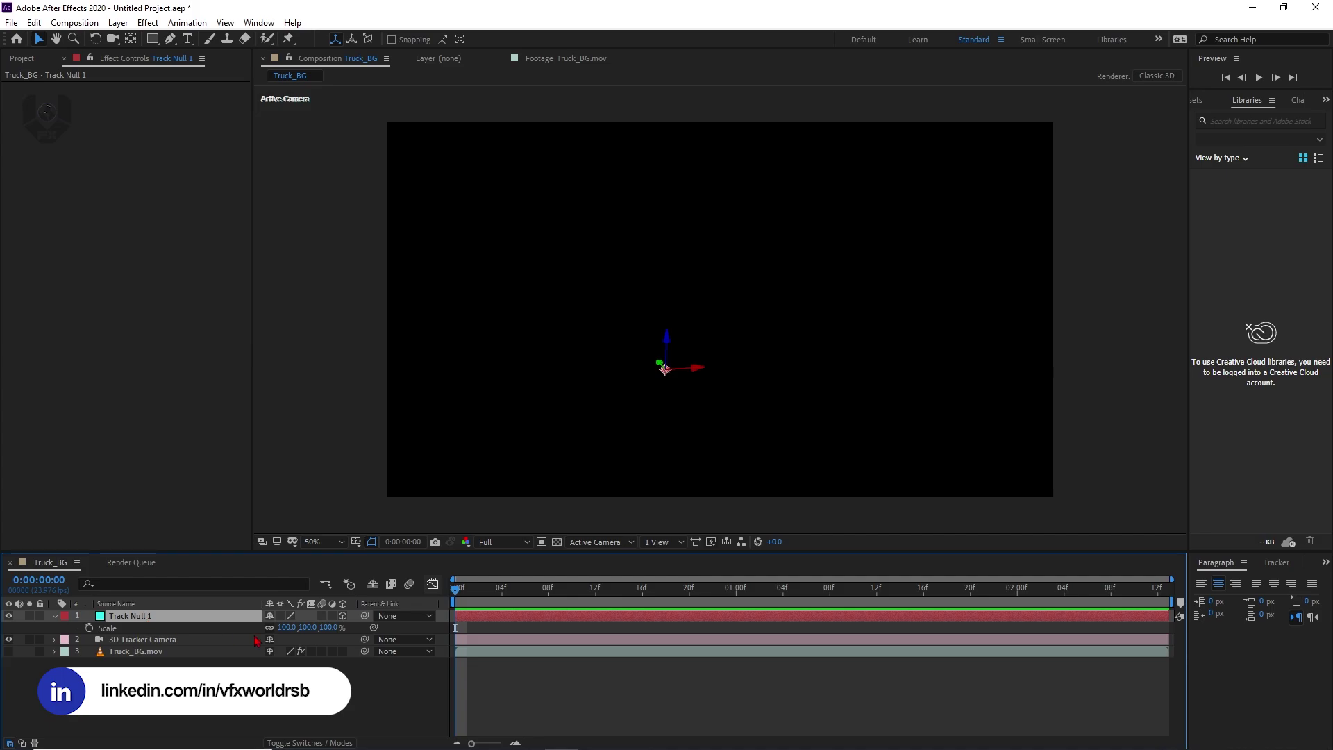
left_click_drag(283, 626, 1251, 486)
left_click(361, 718)
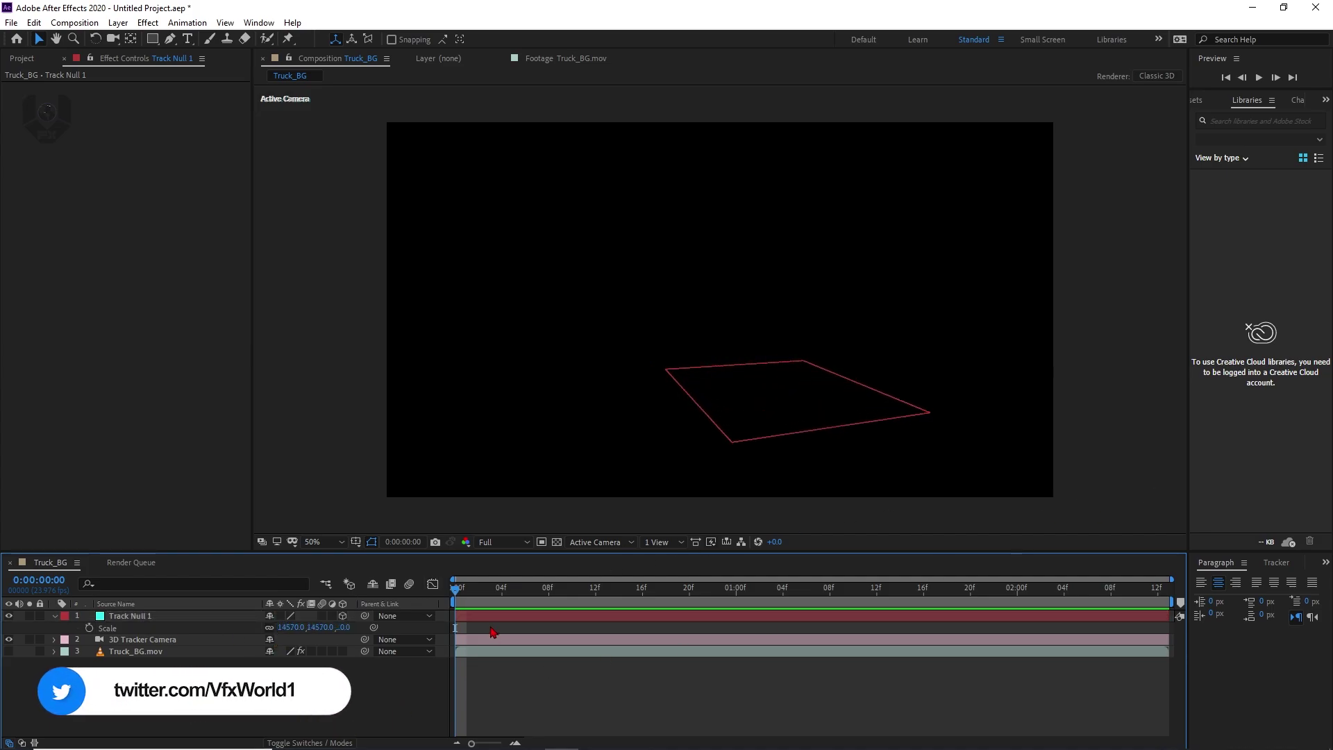
left_click_drag(601, 595, 337, 640)
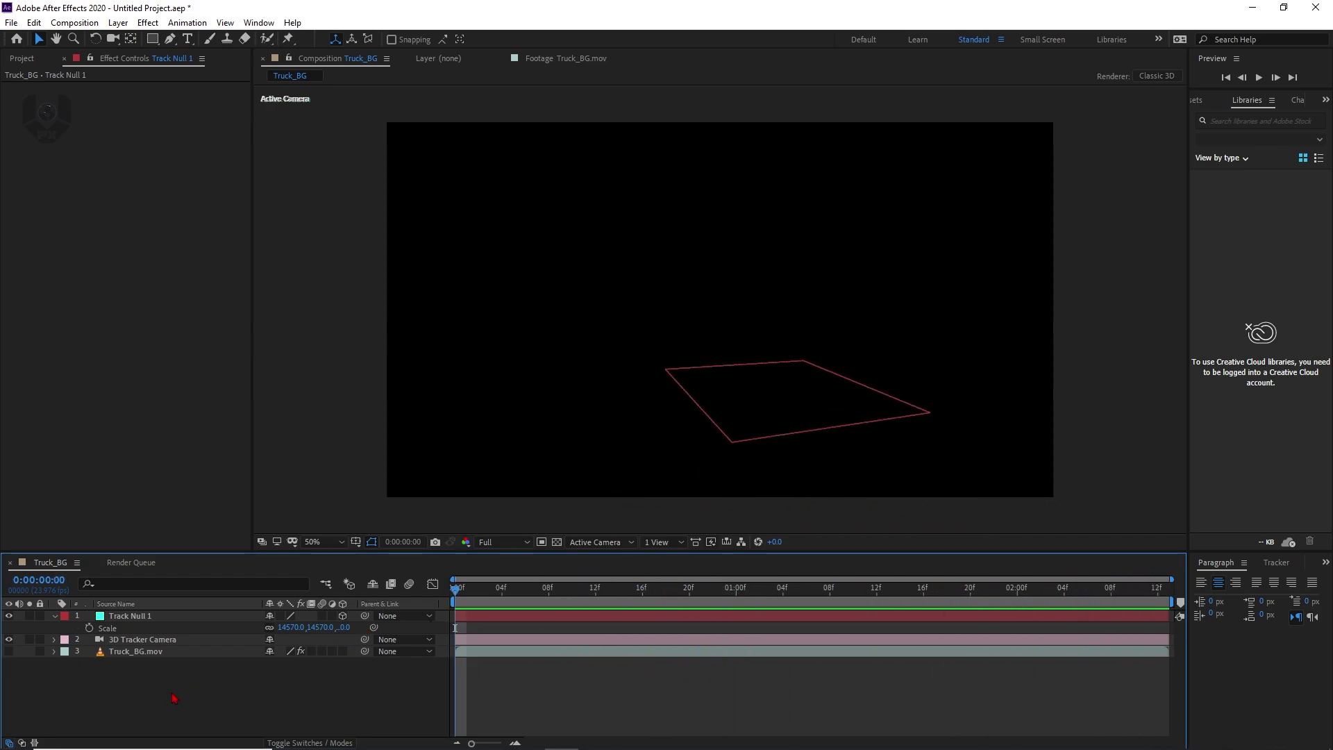
left_click(56, 616)
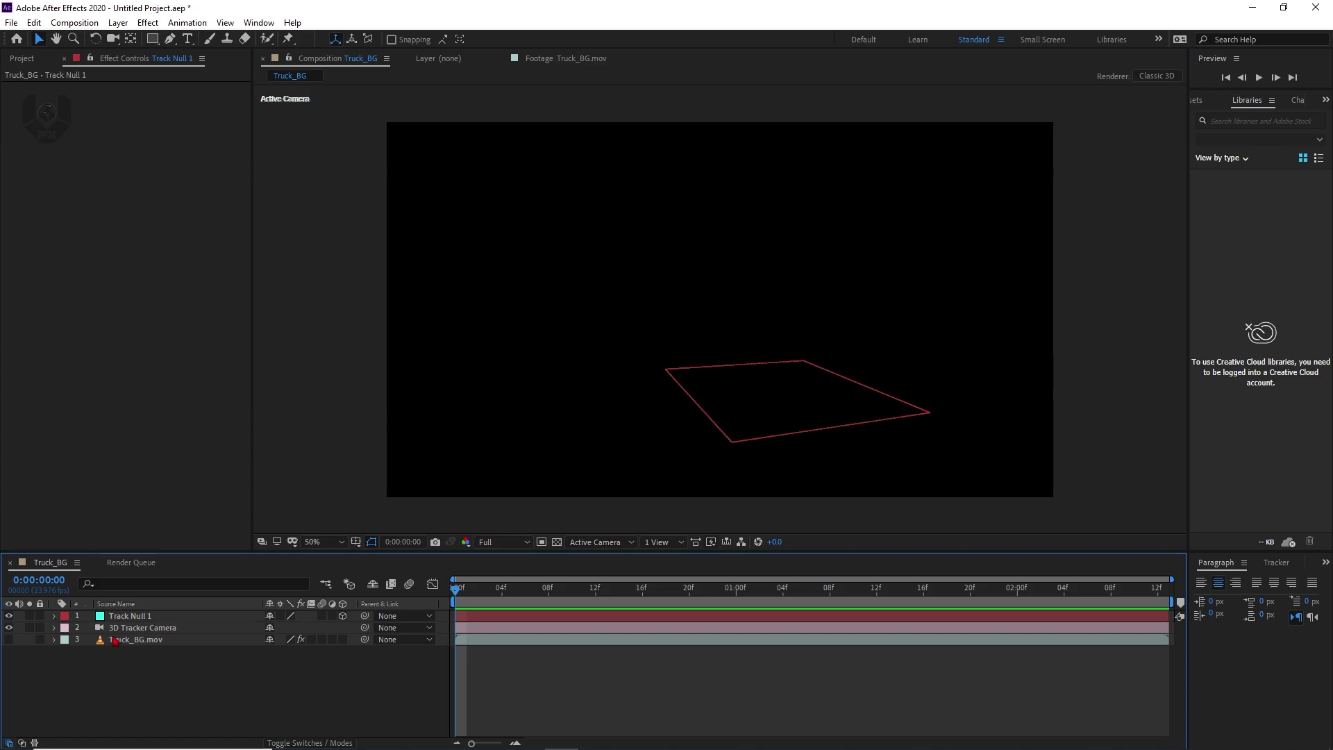
- Add a new solid layer named 'elemnt 3d' to the comp
right_click(201, 689)
mouse_move(361, 530)
left_click(423, 571)
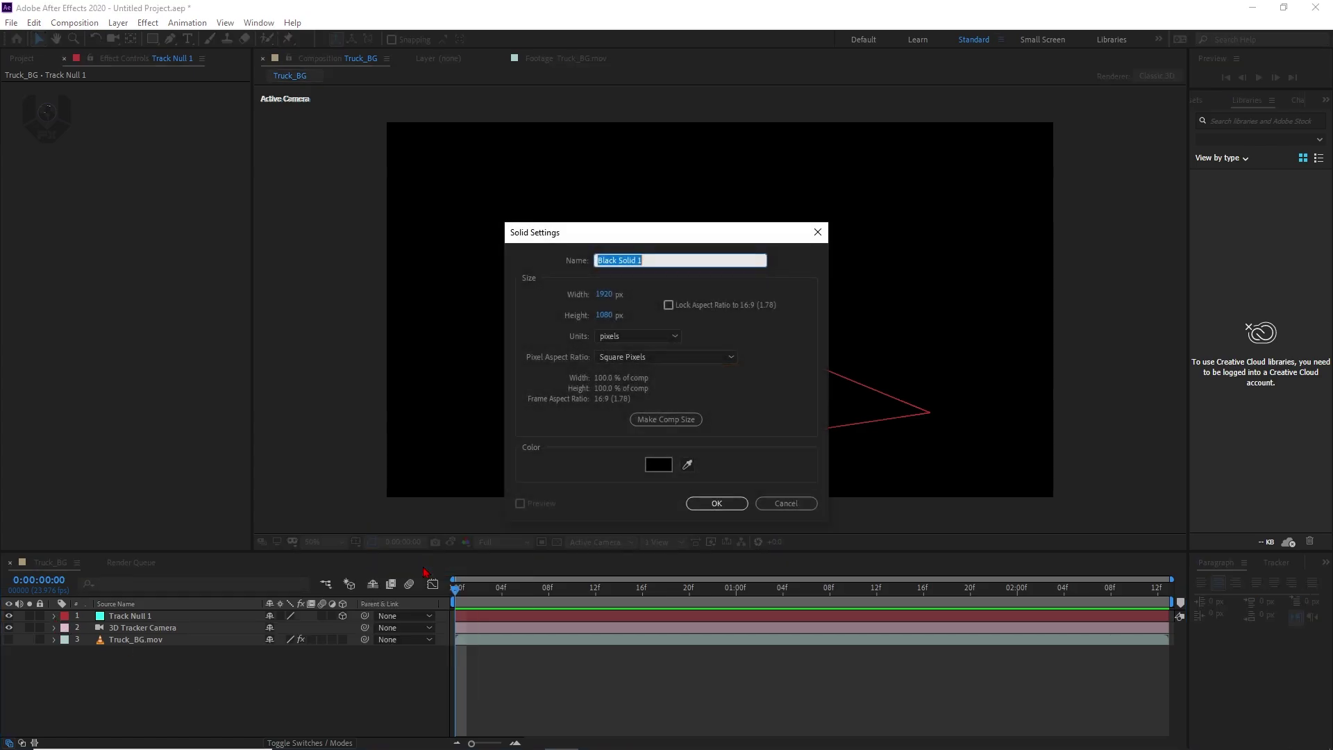
type("elemnt 3d")
key("Return")
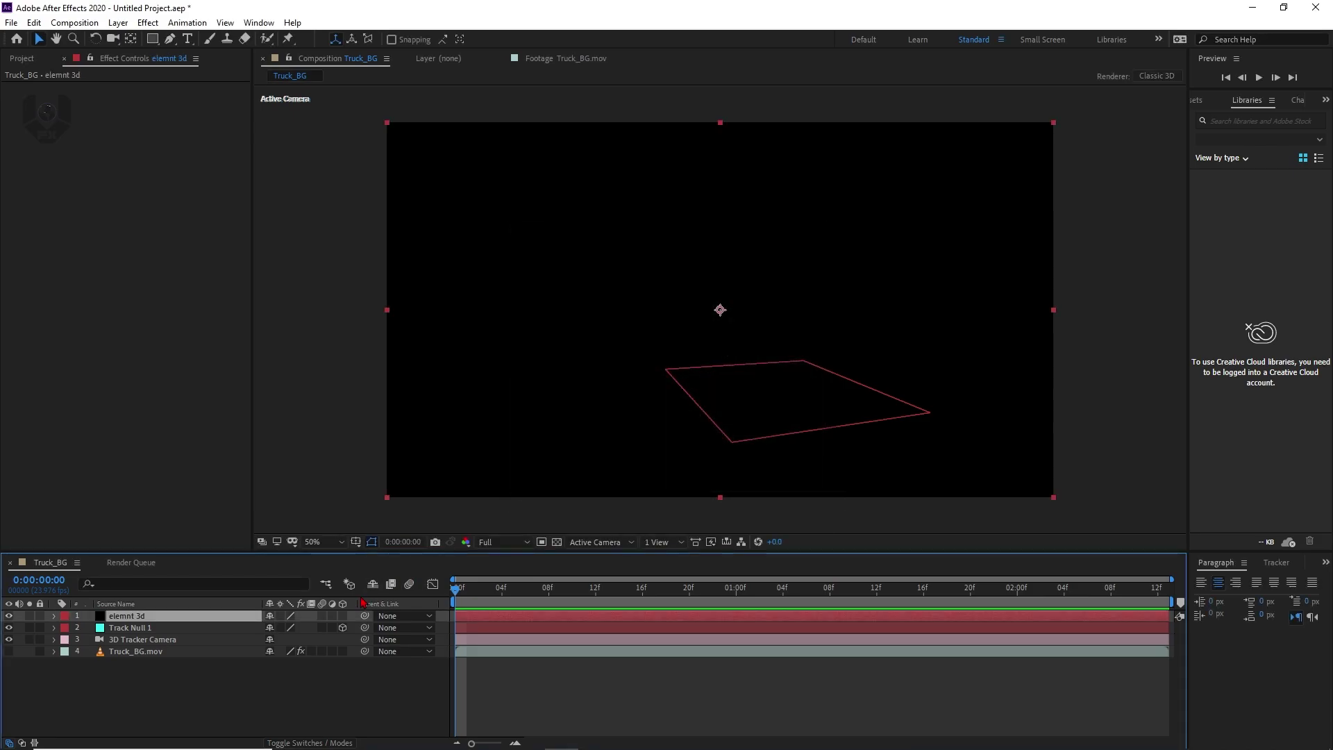
- Apply the Video Copilot Element effect to the solid and open its Scene Setup
right_click(178, 184)
mouse_move(272, 611)
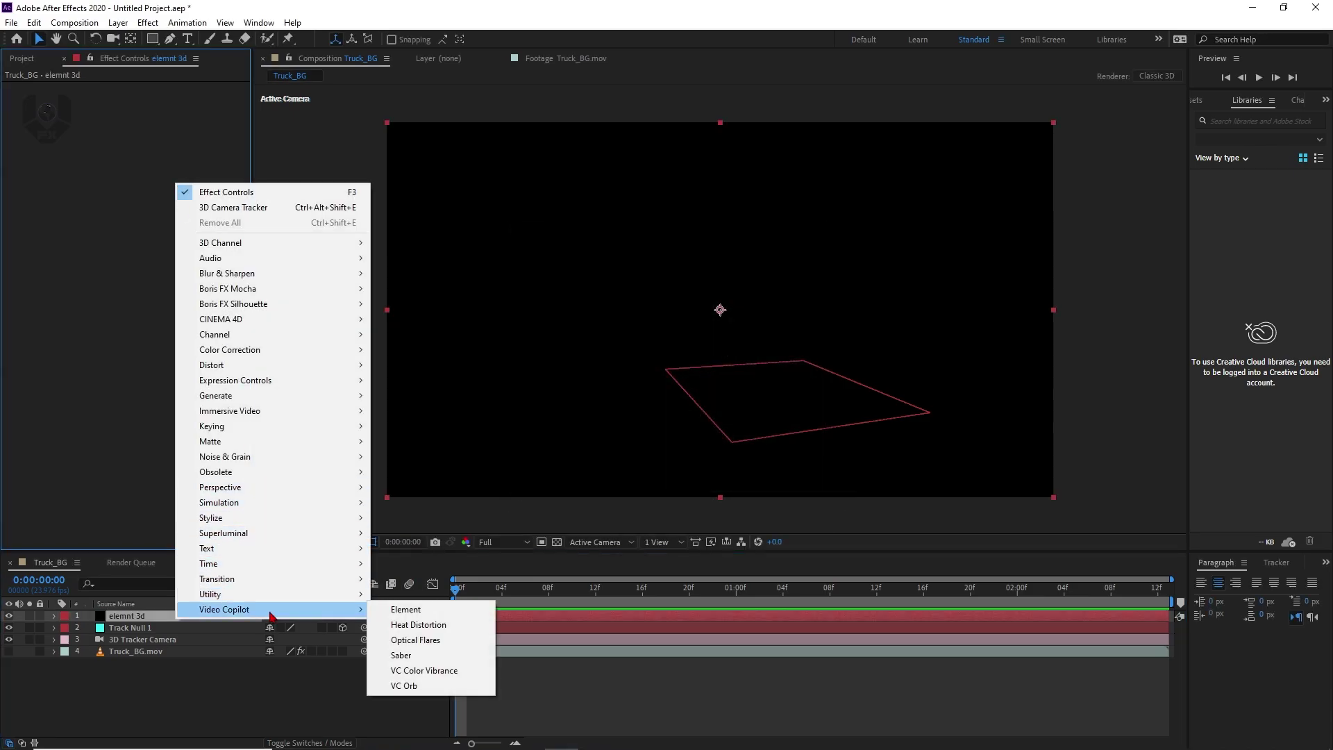
left_click(410, 610)
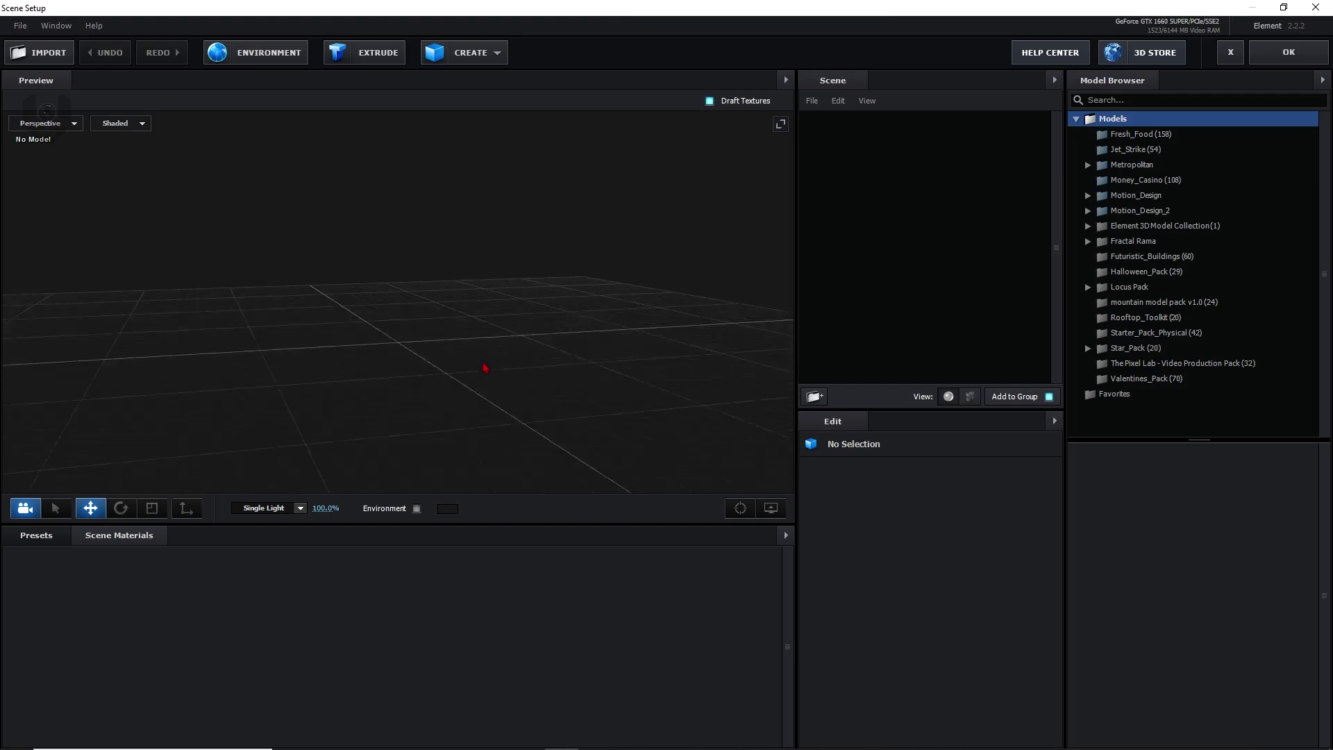
- Expand the Element 3D Model Collection and browse its vehicles to the Plated_Wolf model
left_click_drag(486, 371, 521, 352)
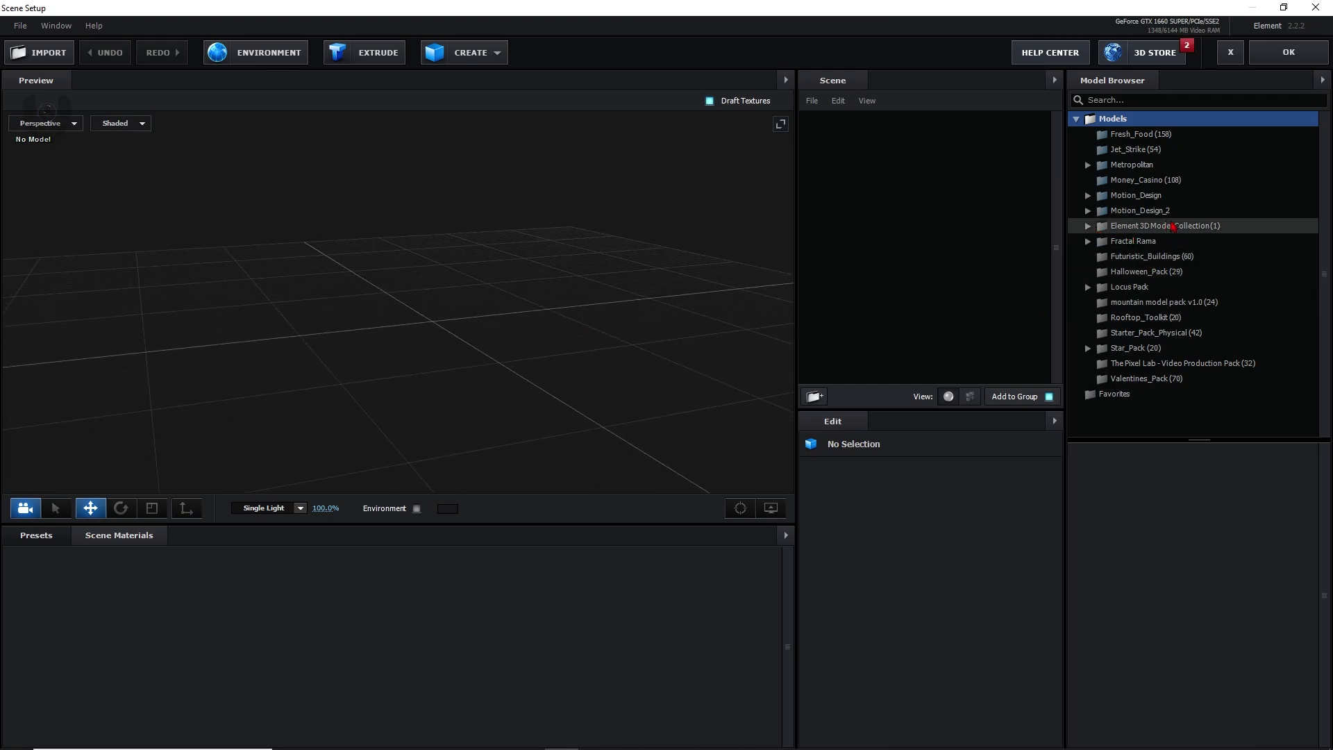
double_click(1135, 236)
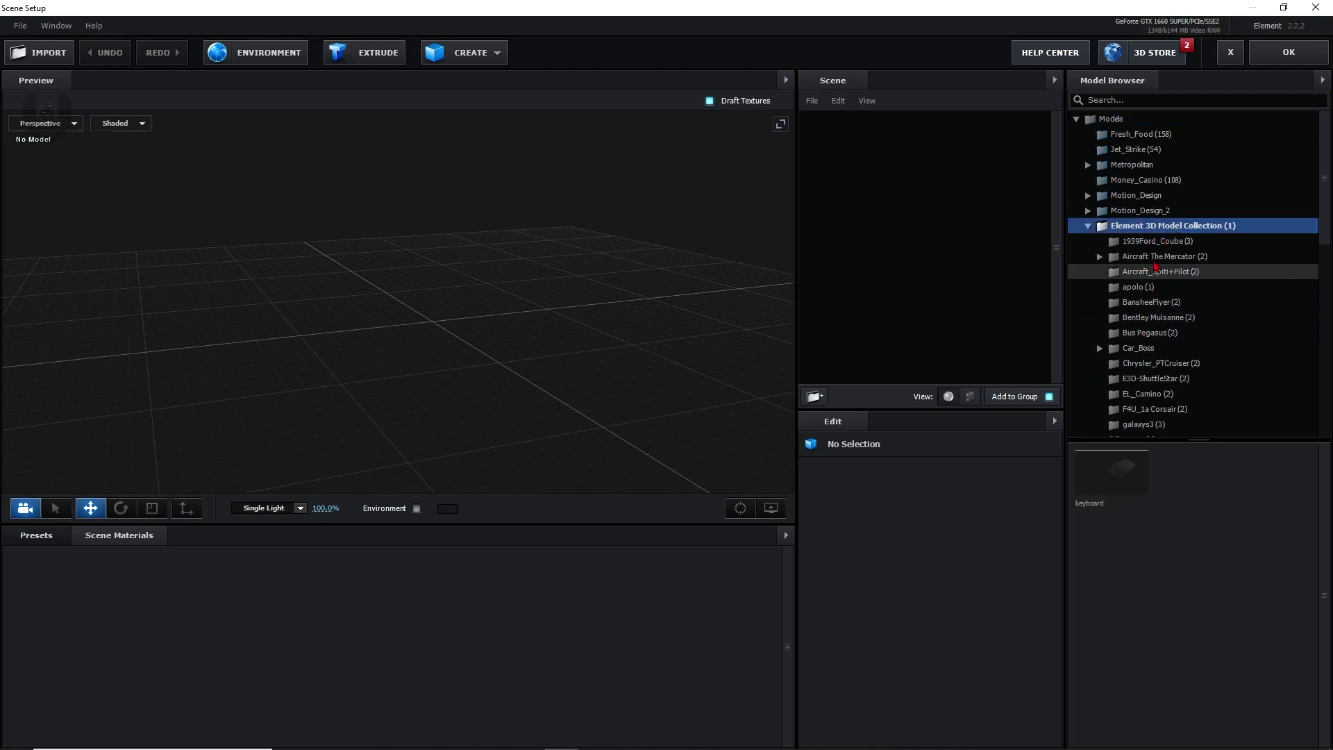
scroll(1178, 331, "down", 3)
scroll(1178, 330, "down", 1)
scroll(1178, 330, "up", 3)
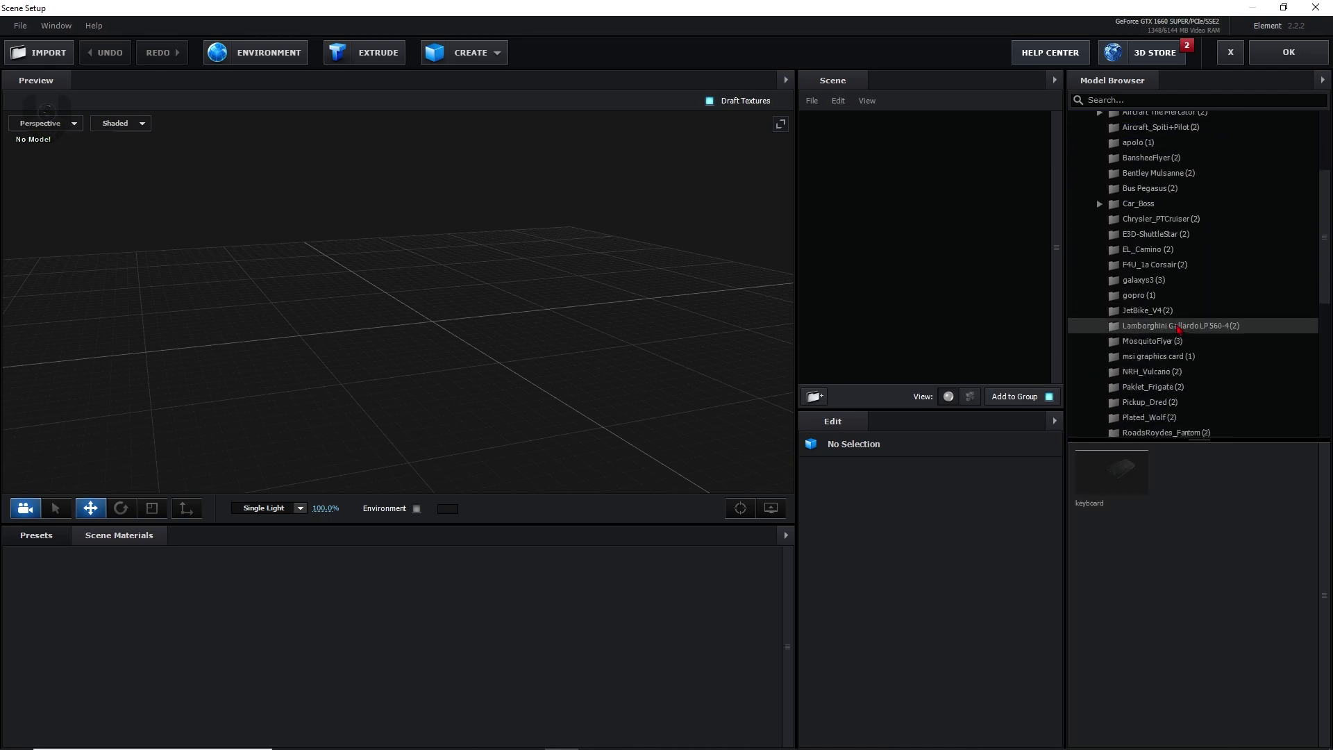
scroll(1178, 331, "down", 6)
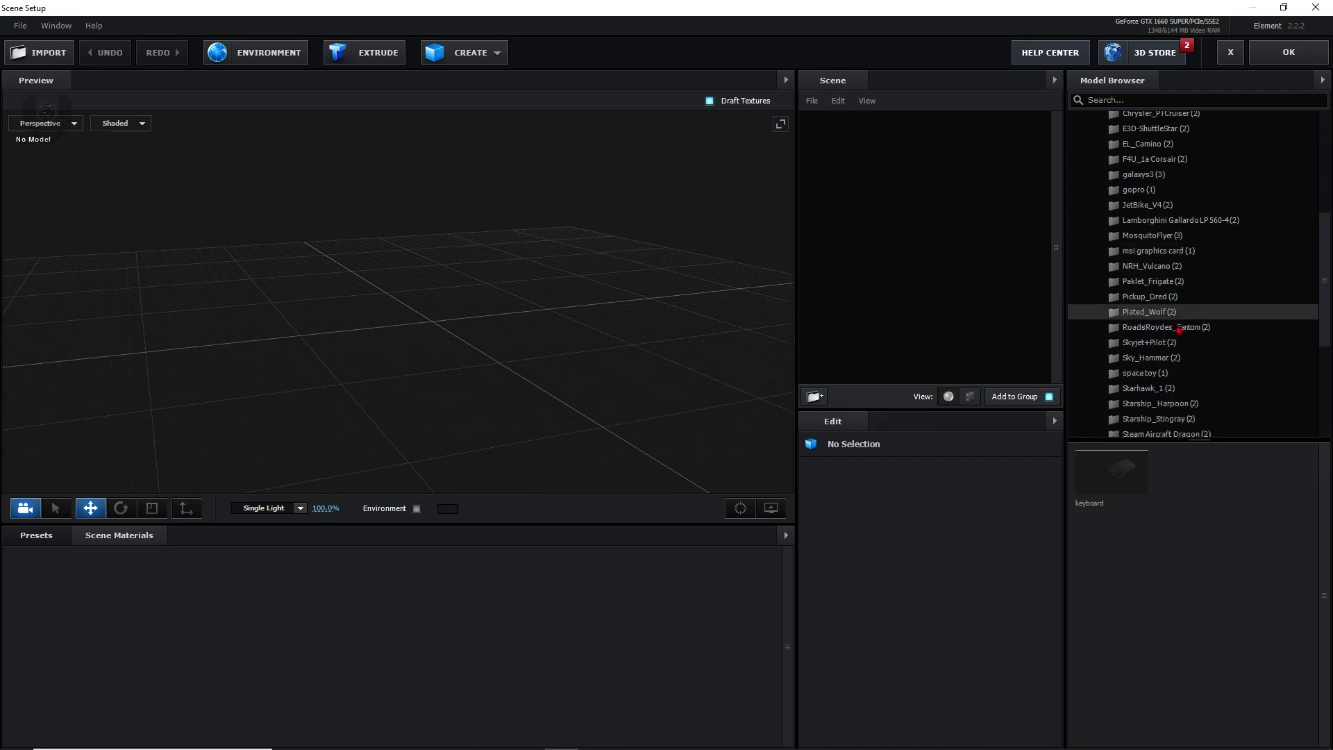
scroll(1178, 330, "up", 4)
scroll(1178, 329, "up", 3)
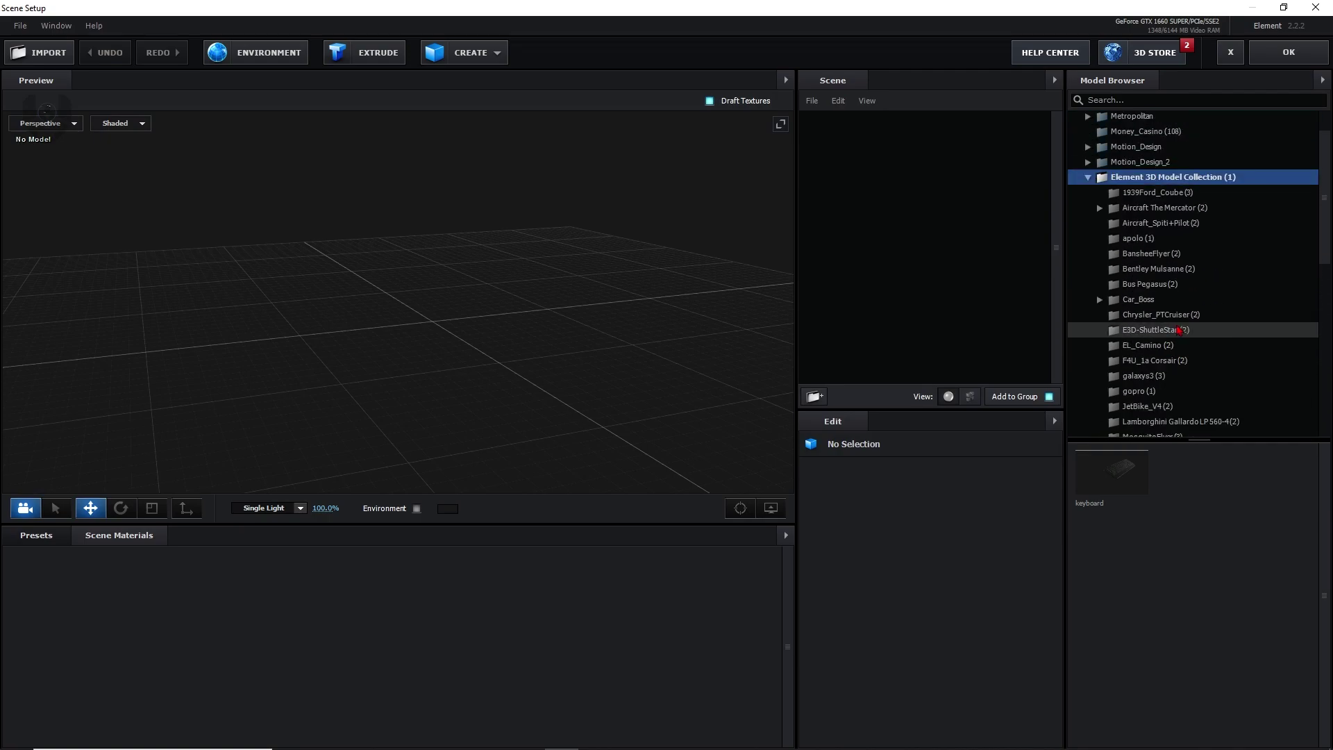
scroll(1178, 331, "down", 1)
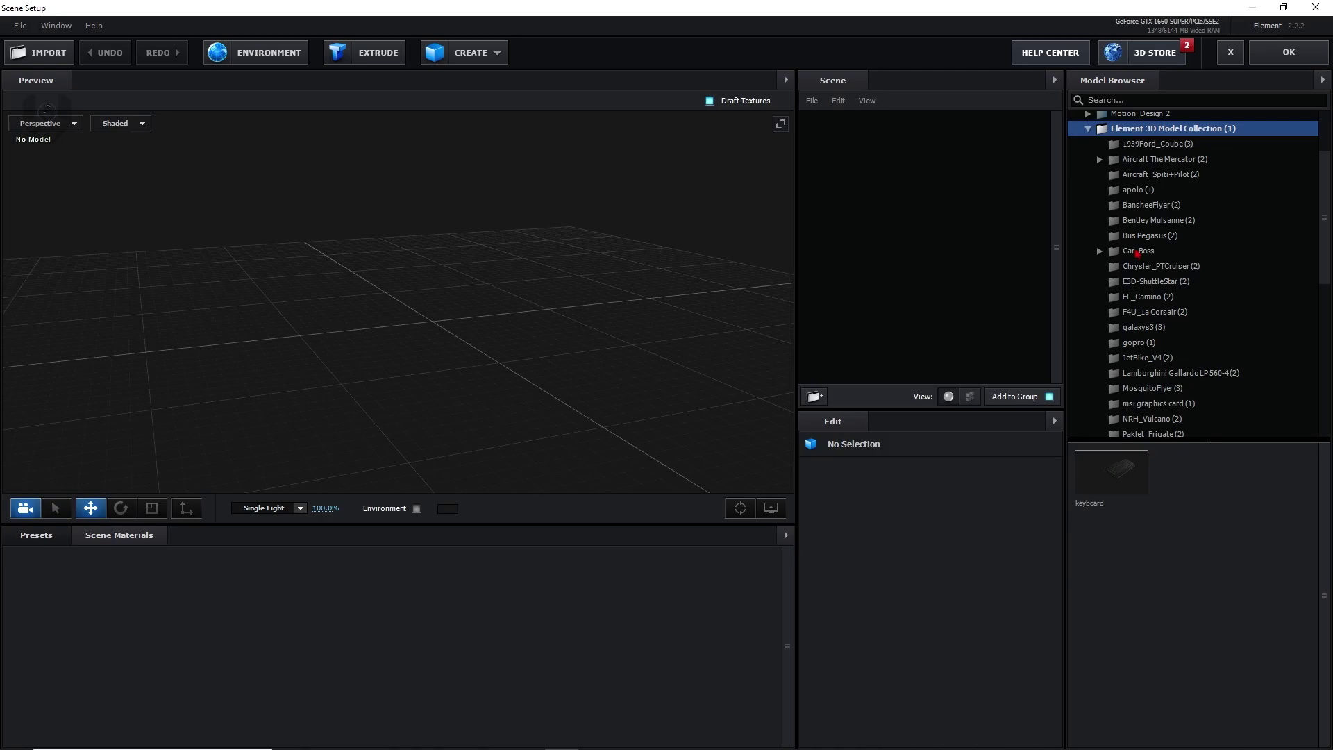
scroll(1089, 278, "down", 2)
left_click(1146, 367)
- Add the Plated Wolf armored vehicle to the scene with Alignment set to Bottom
left_click(1124, 478)
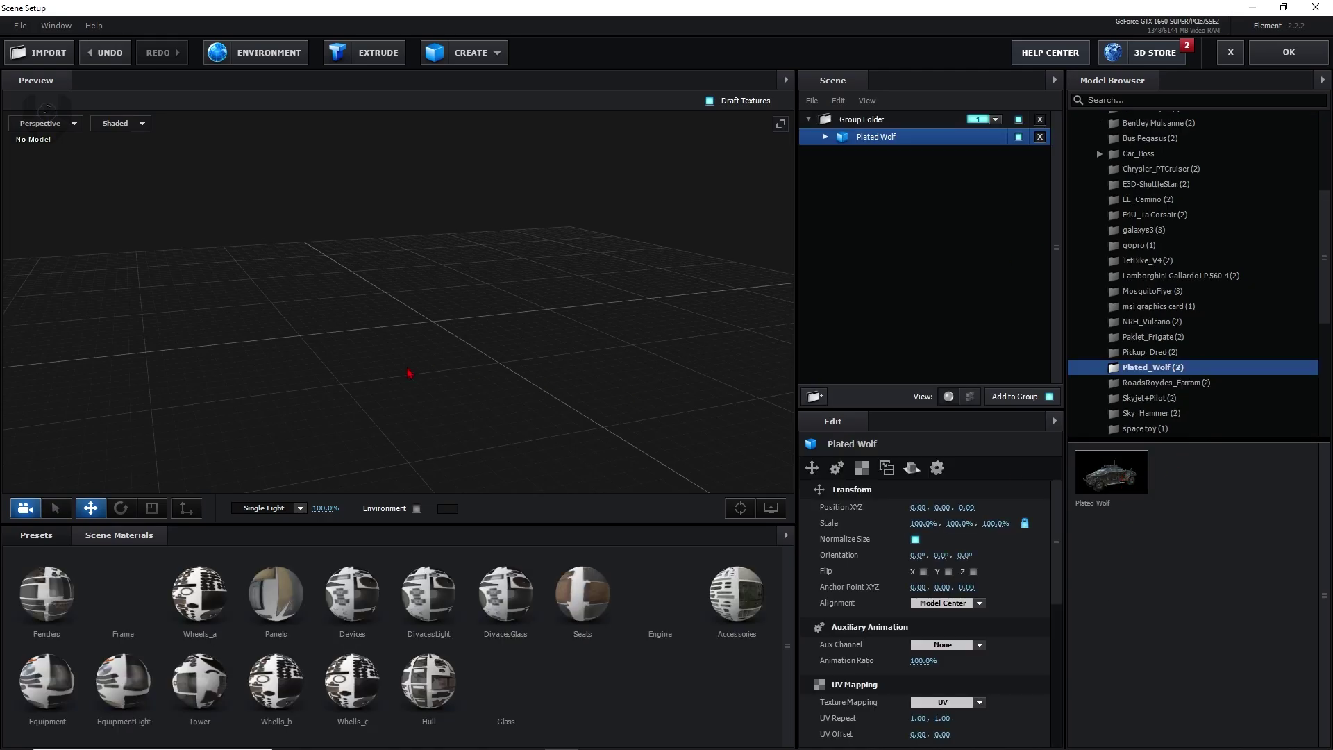
left_click_drag(445, 420, 666, 459)
left_click(944, 602)
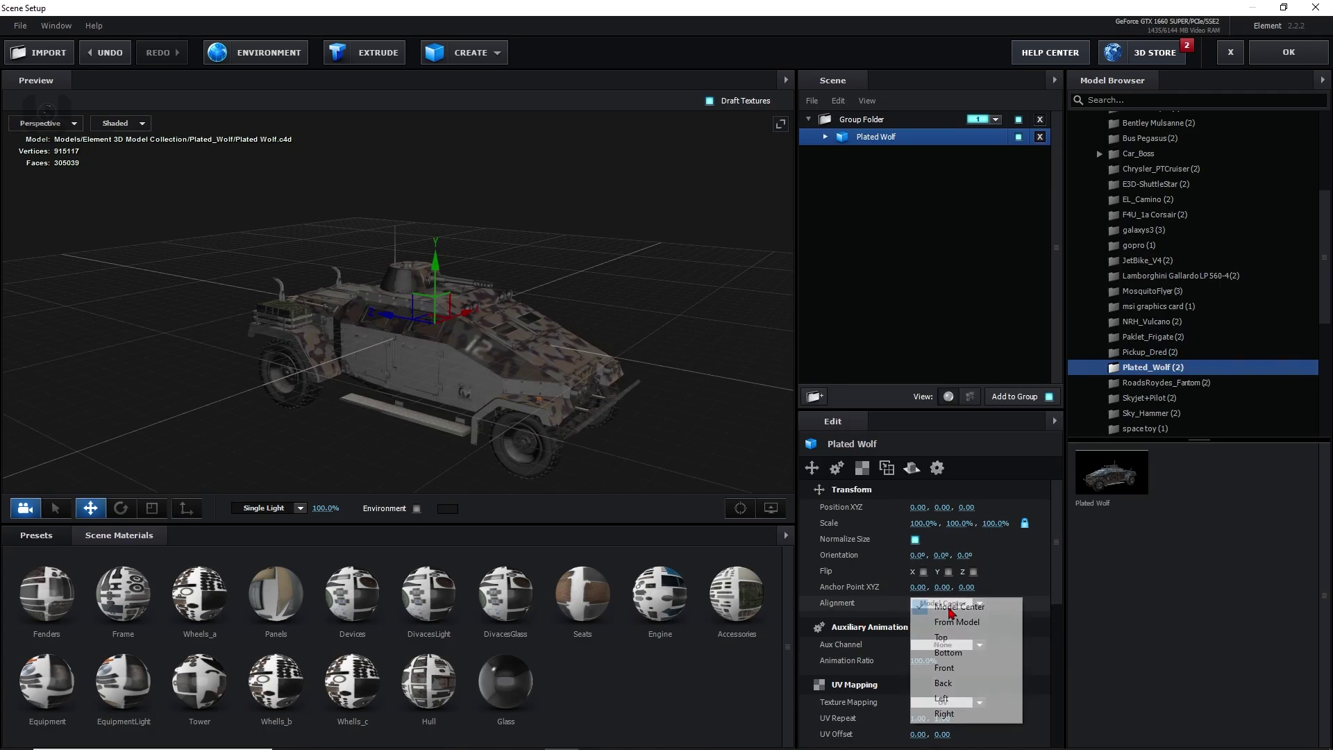
left_click(951, 656)
left_click_drag(437, 426, 557, 376)
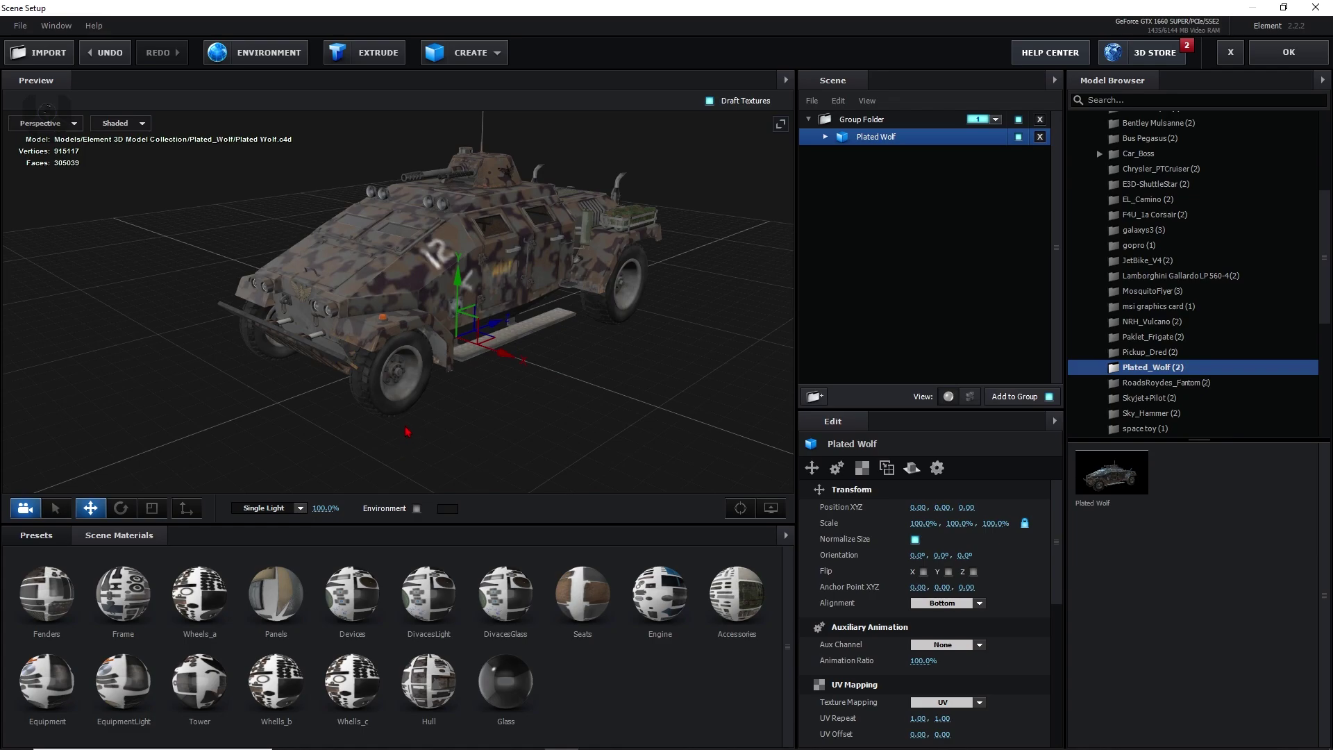
scroll(407, 431, "up", 2)
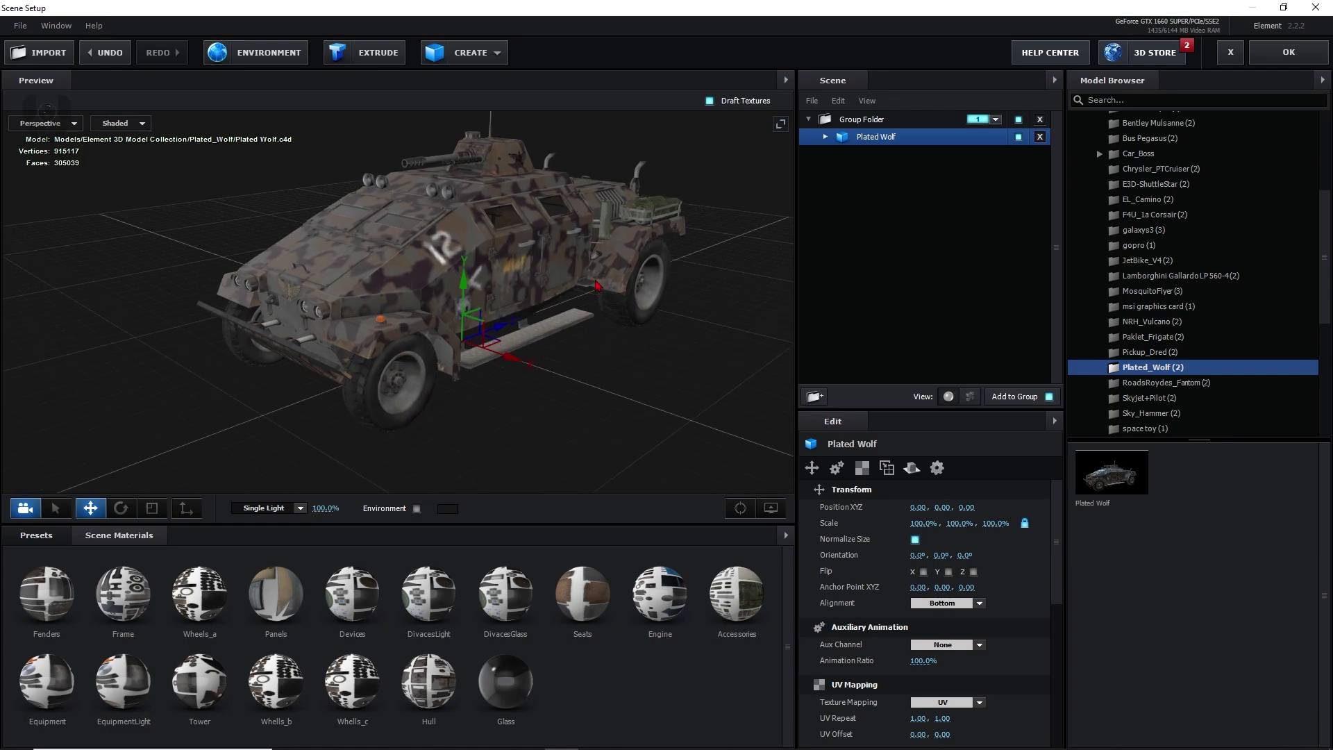
scroll(597, 285, "down", 2)
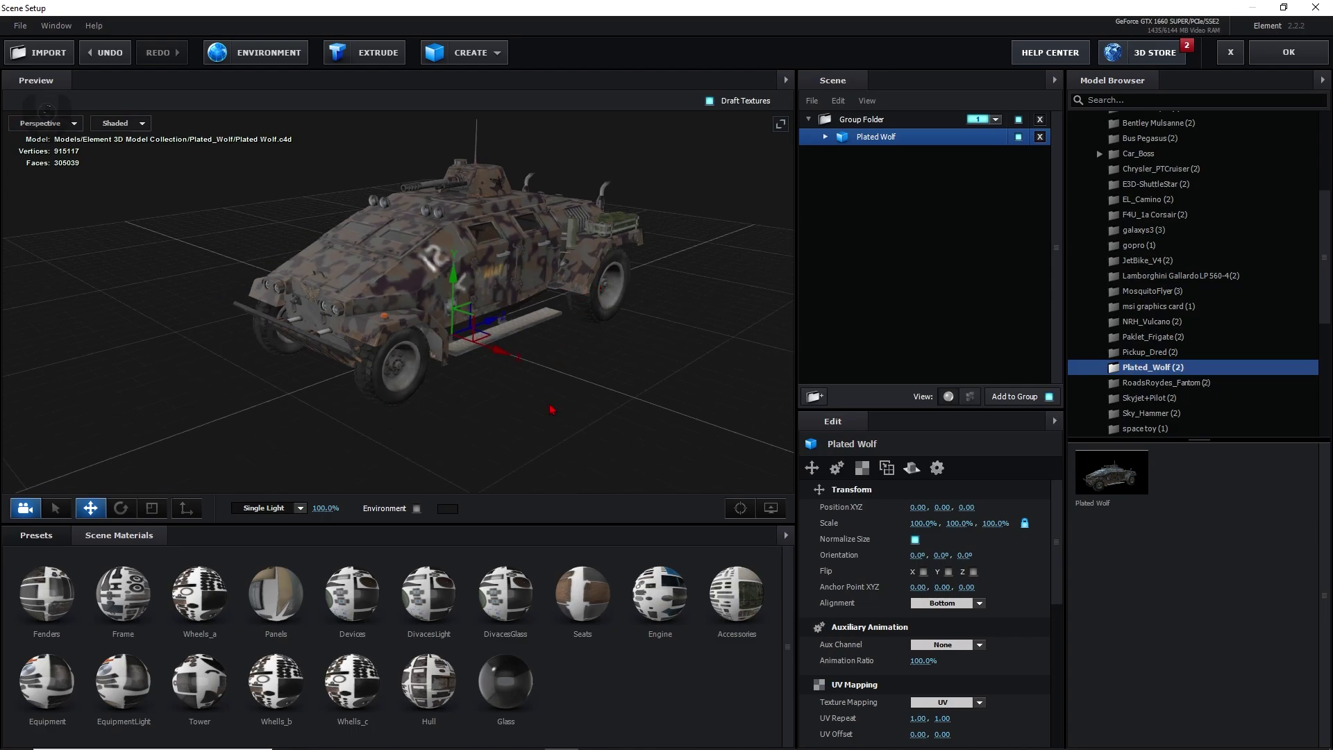
left_click_drag(552, 410, 547, 413)
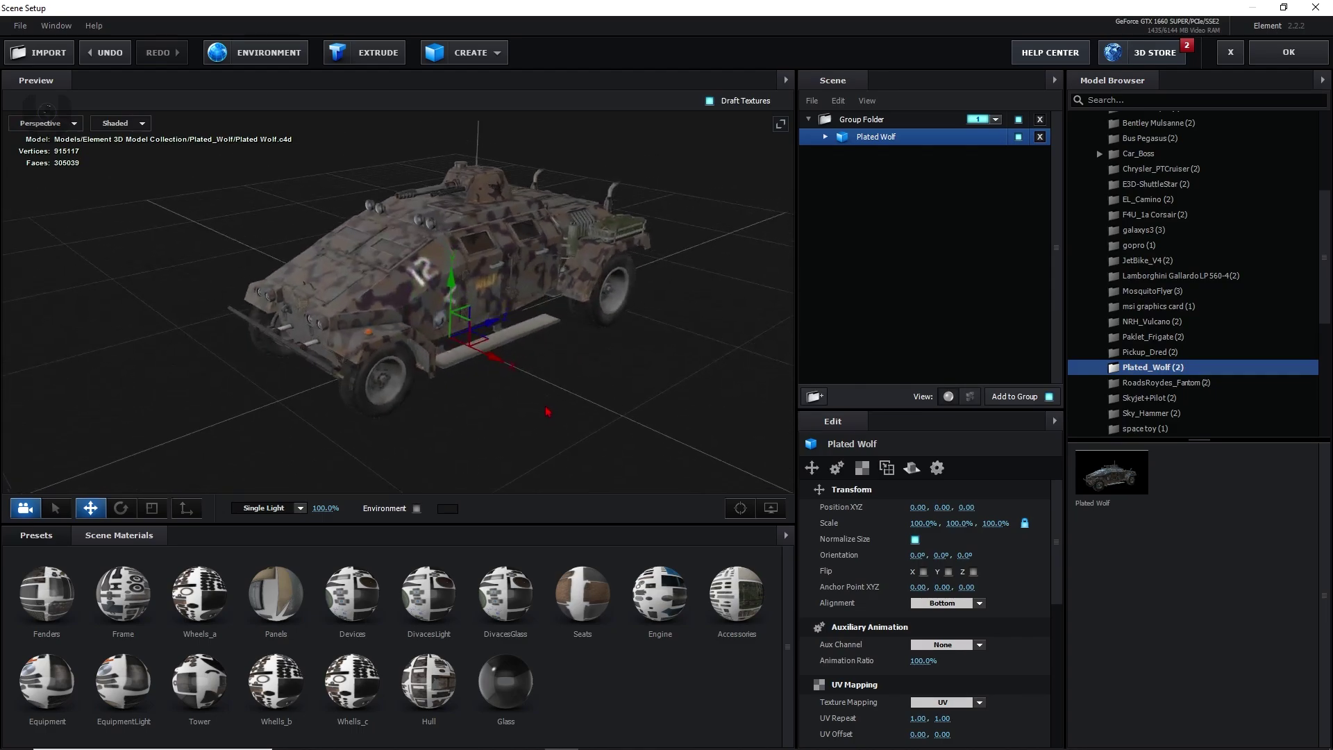
- Enable the environment and apply the Basic_2K_06 environment preset, viewed from a low angle
left_click(417, 509)
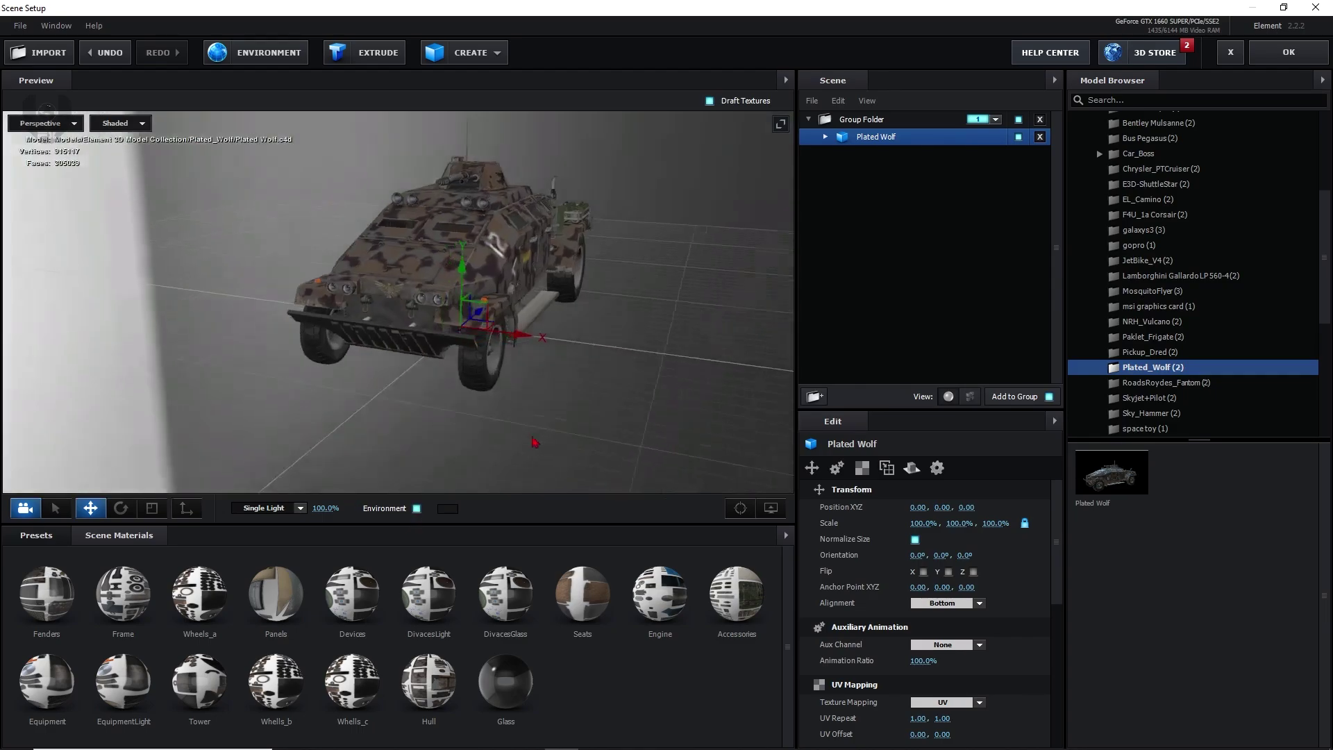
left_click(42, 538)
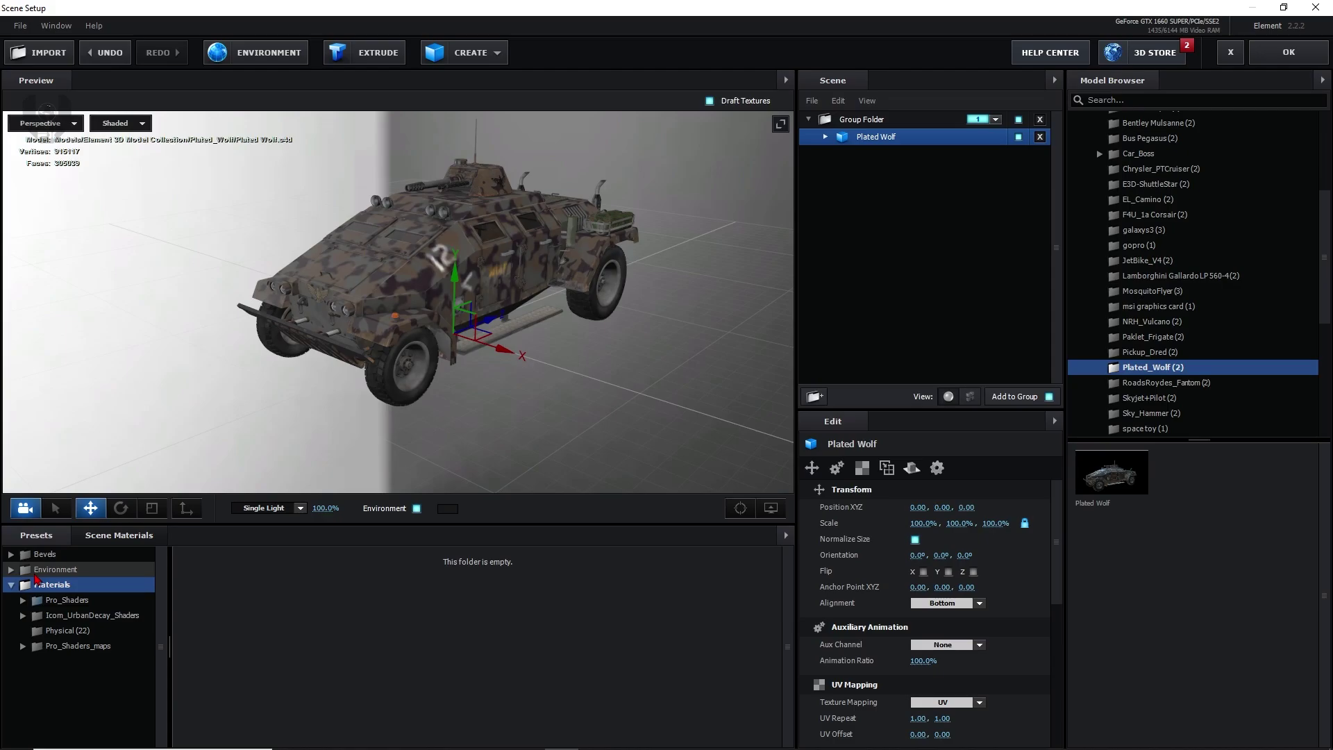
left_click(59, 569)
left_click(64, 589)
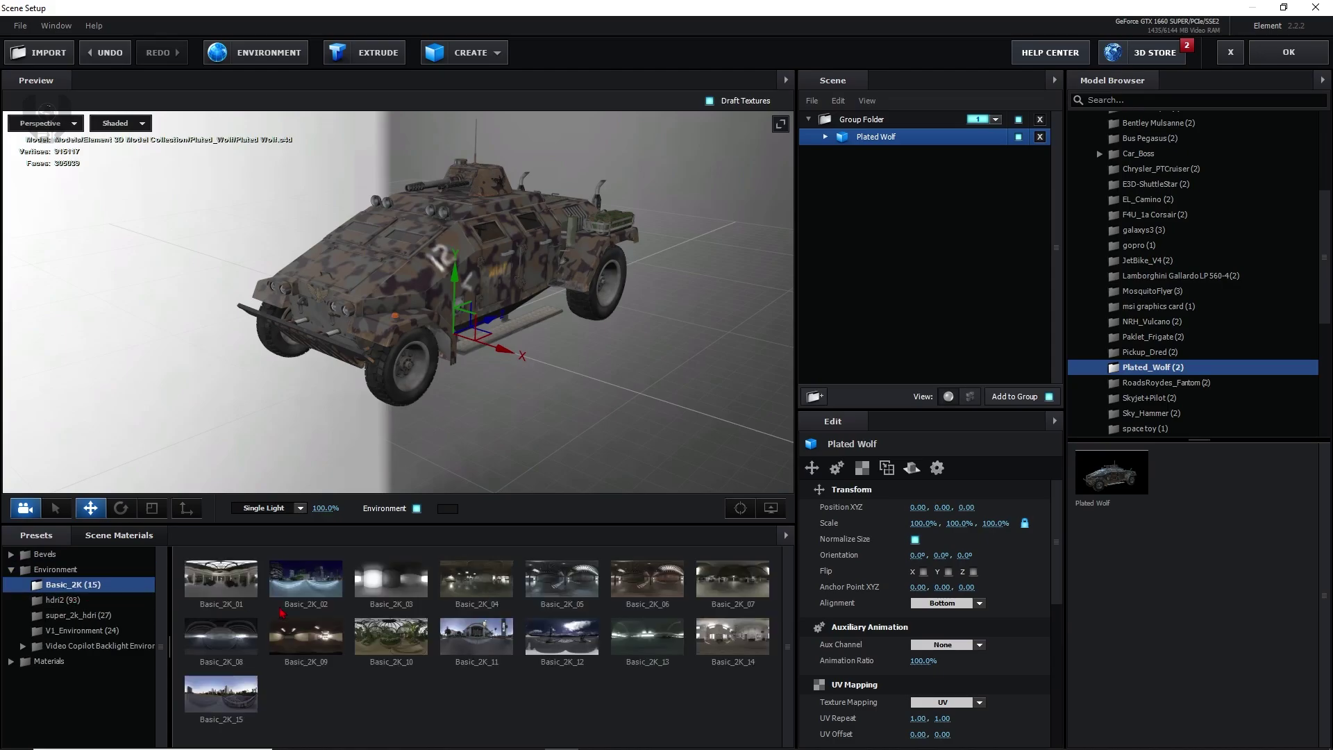
left_click(643, 586)
left_click_drag(595, 446, 387, 478)
scroll(402, 444, "up", 1)
scroll(416, 417, "down", 3)
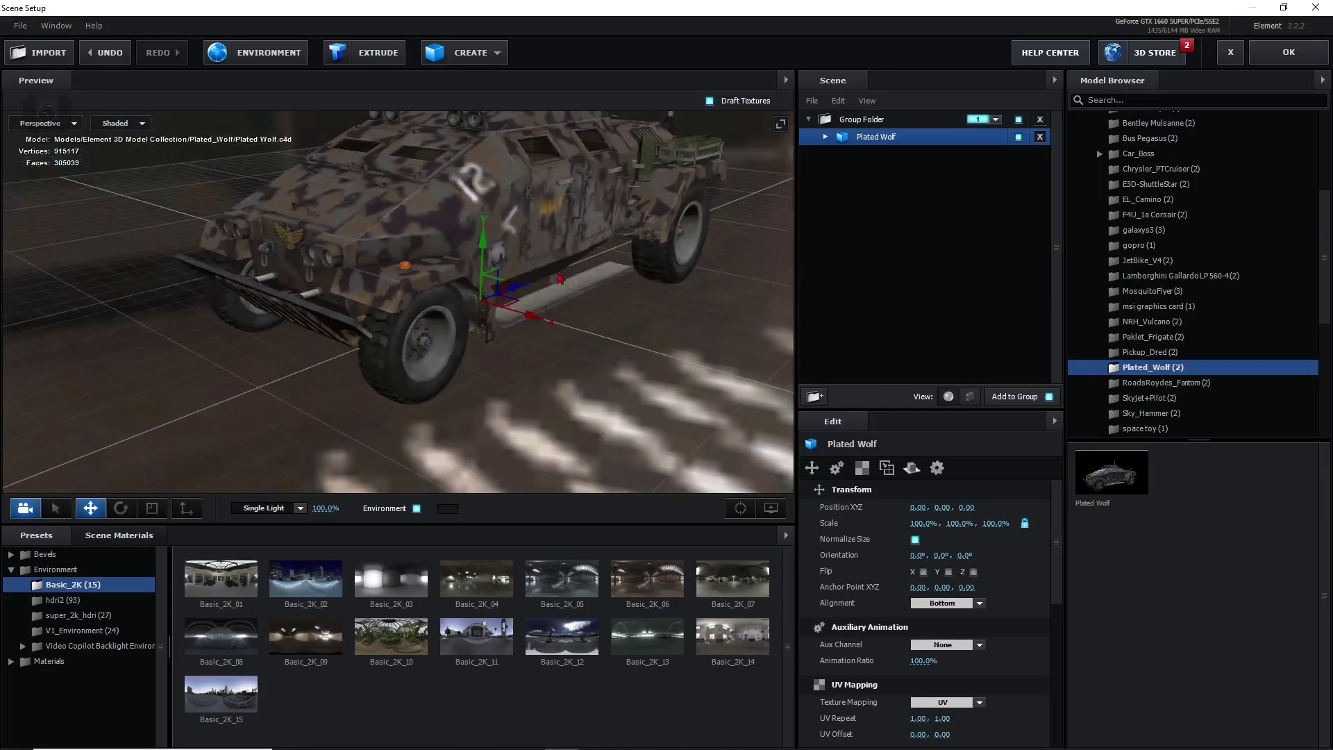
left_click_drag(445, 361, 443, 317)
left_click(849, 125)
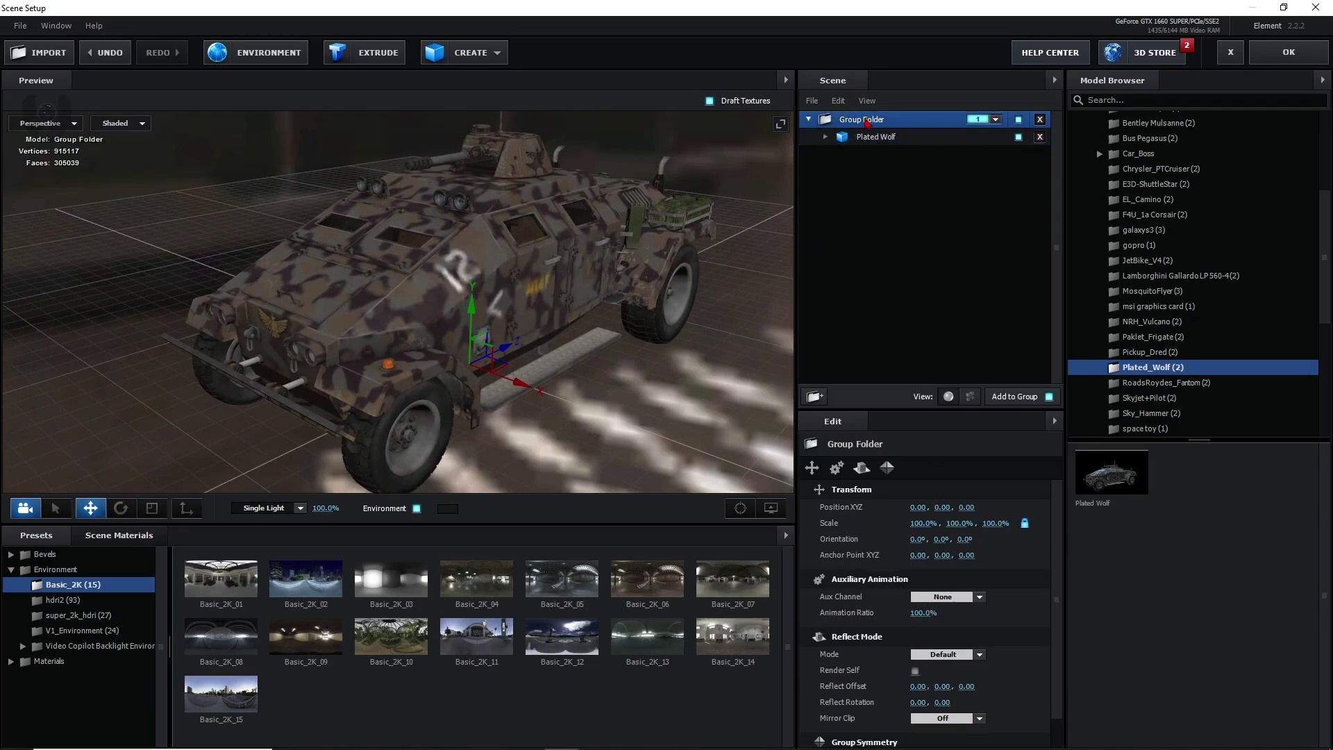
- Rename the Plated Wolf's Group Folder to 'car with out wheel'
right_click(865, 119)
left_click(912, 213)
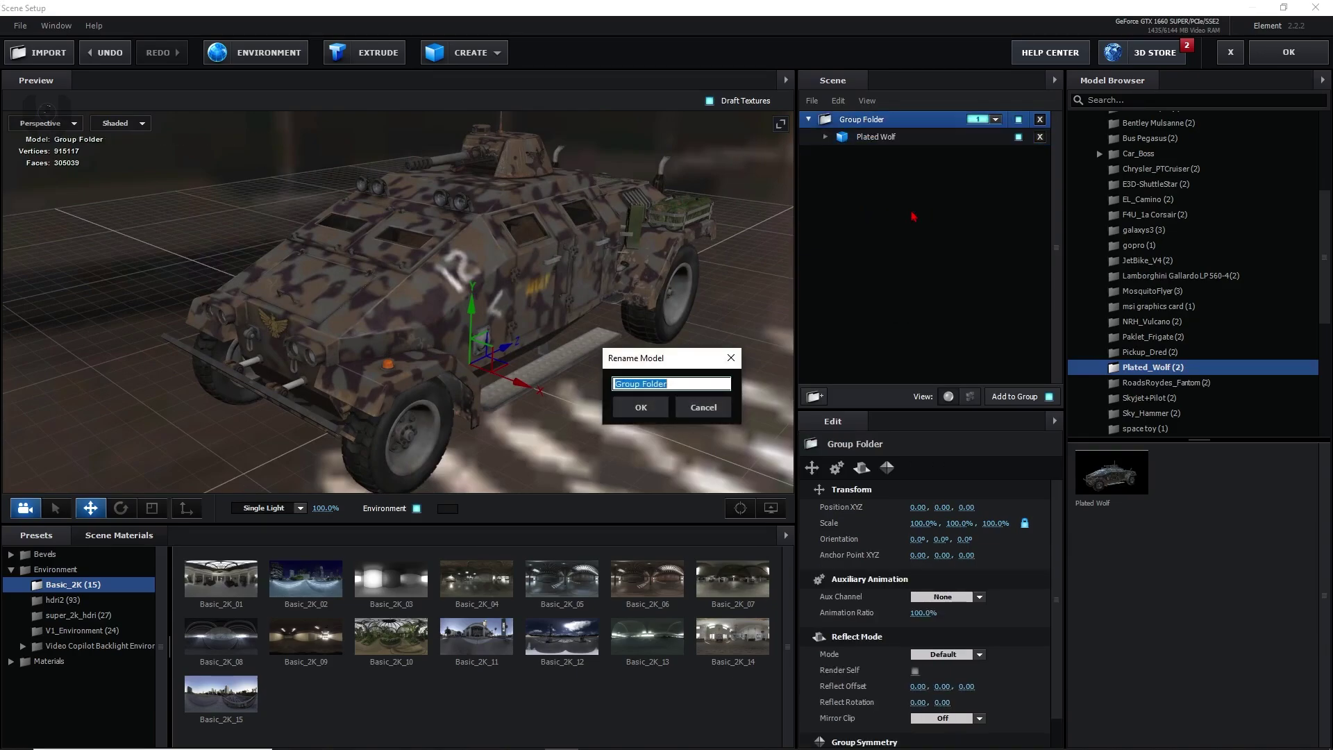
type("car with out wheel")
left_click(639, 408)
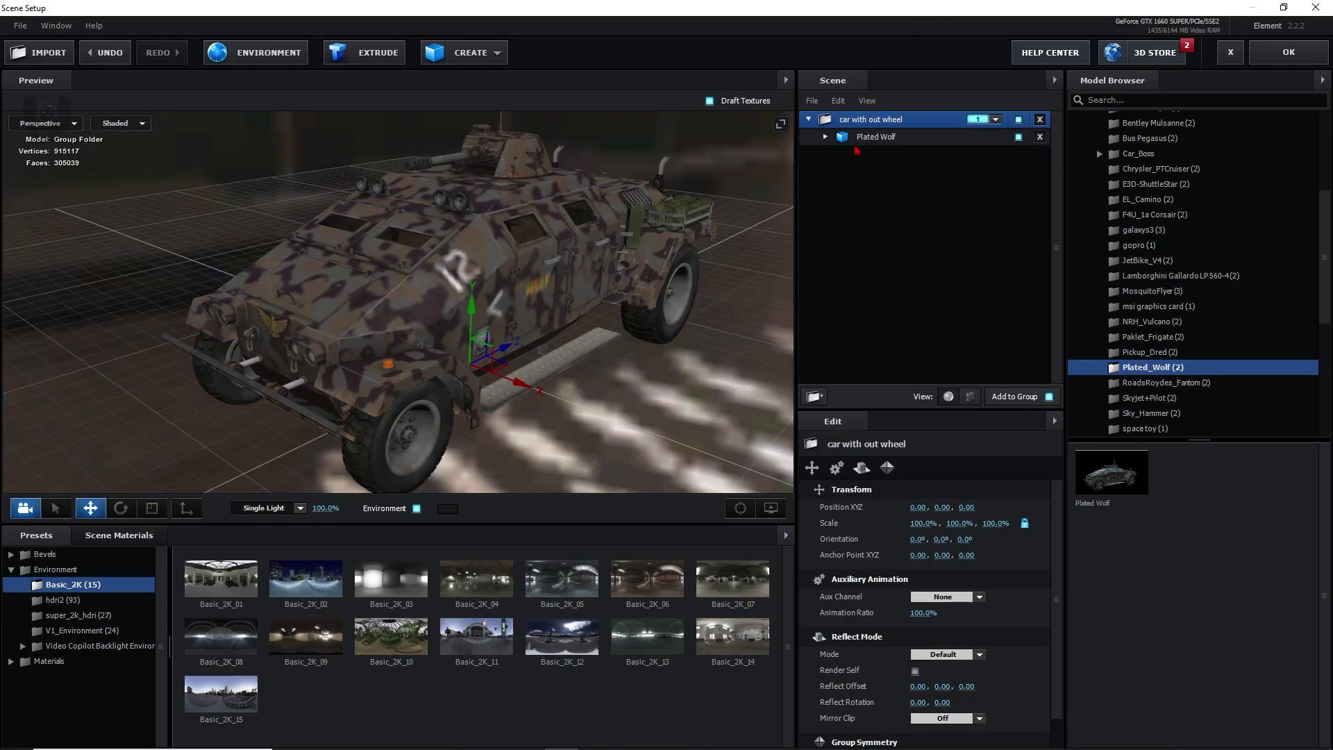
- Duplicate the 'car with out wheel' group and assign the copy to group 2
right_click(876, 124)
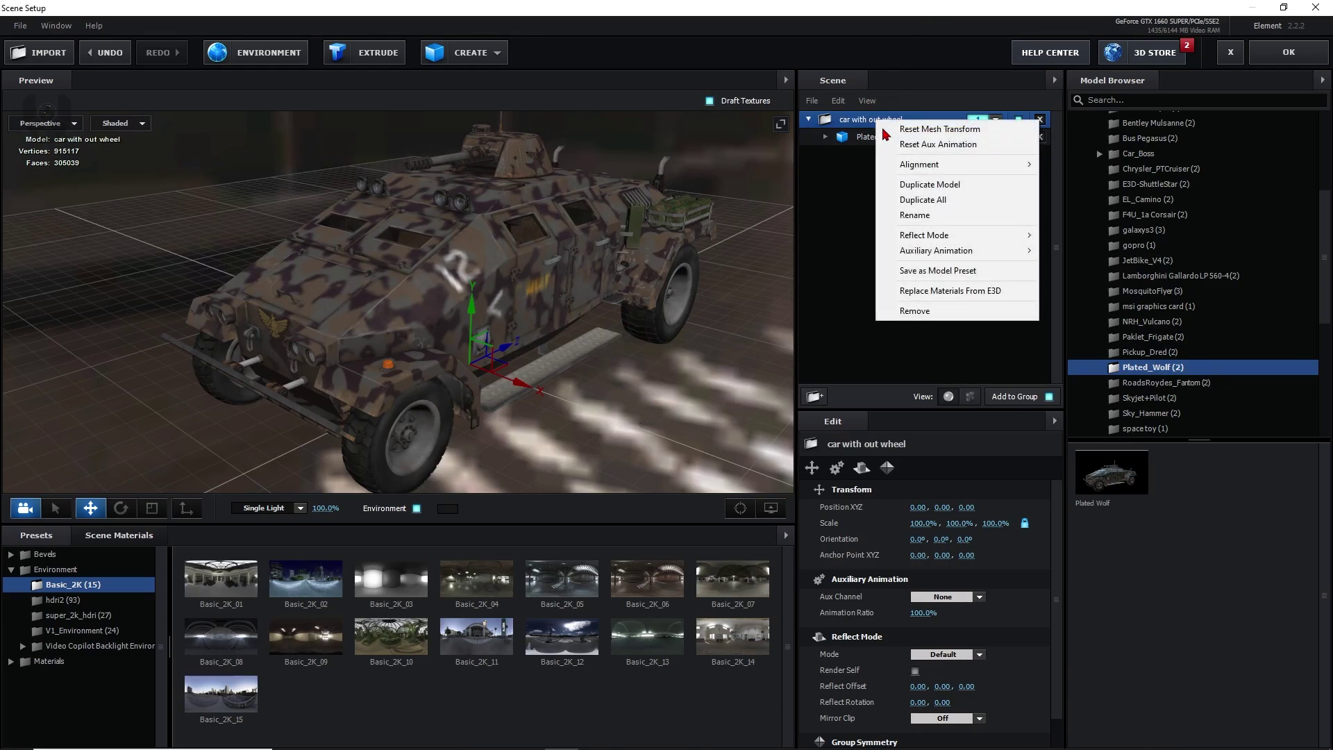
left_click(906, 201)
left_click(992, 120)
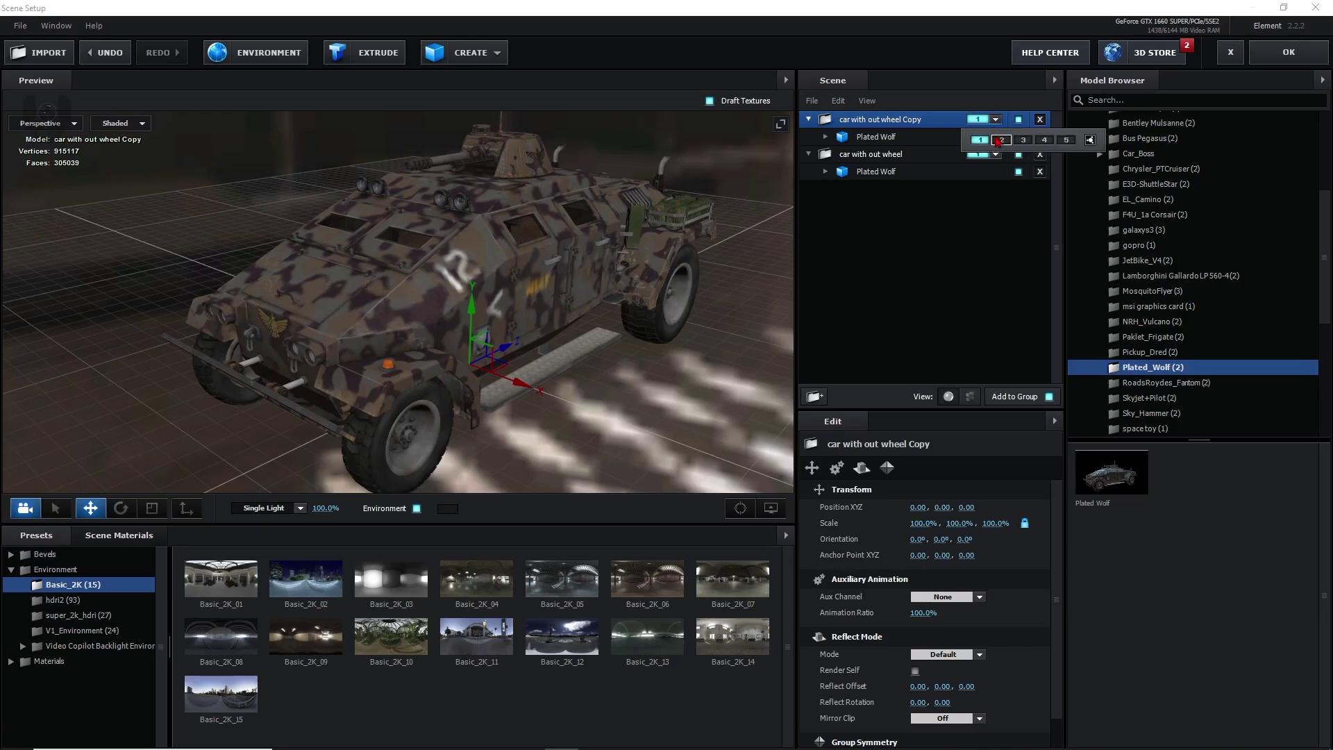
left_click(1001, 140)
- Rename the copy to 'car with wheel' and hide it
right_click(878, 120)
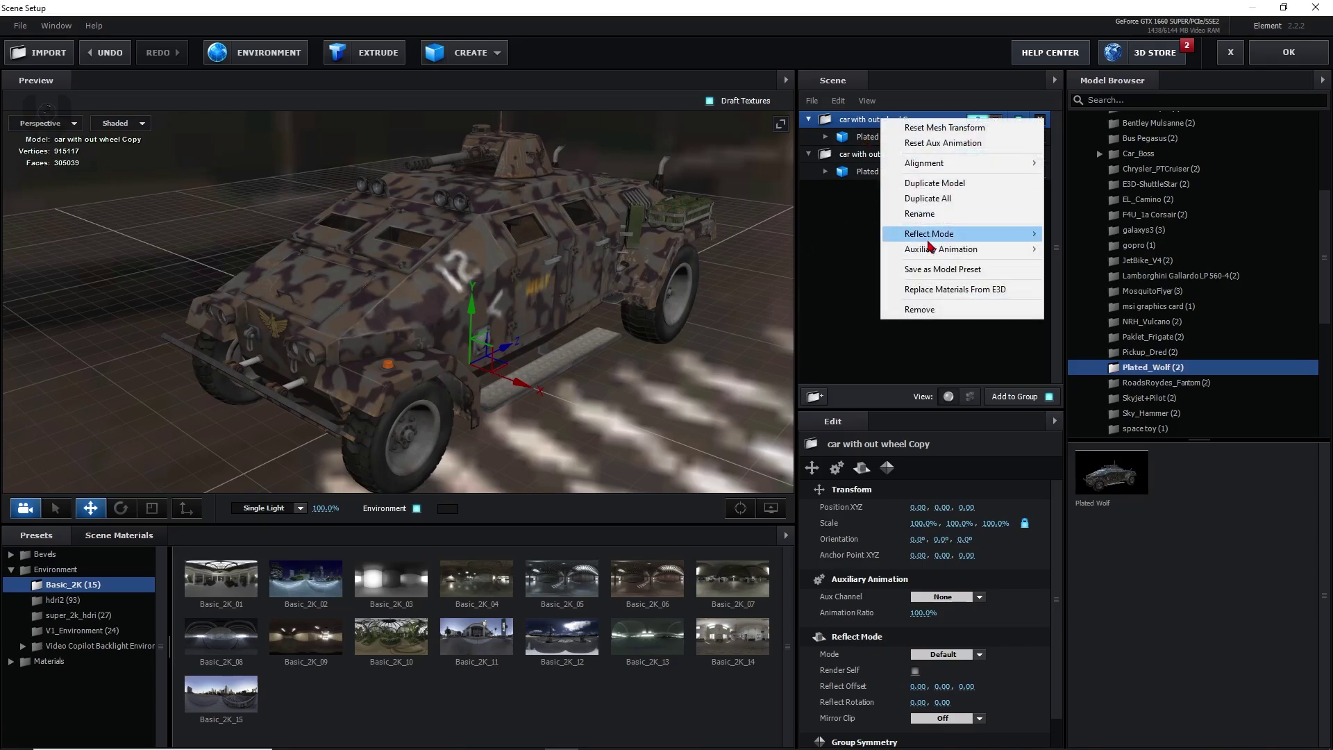
left_click(909, 214)
left_click(715, 384)
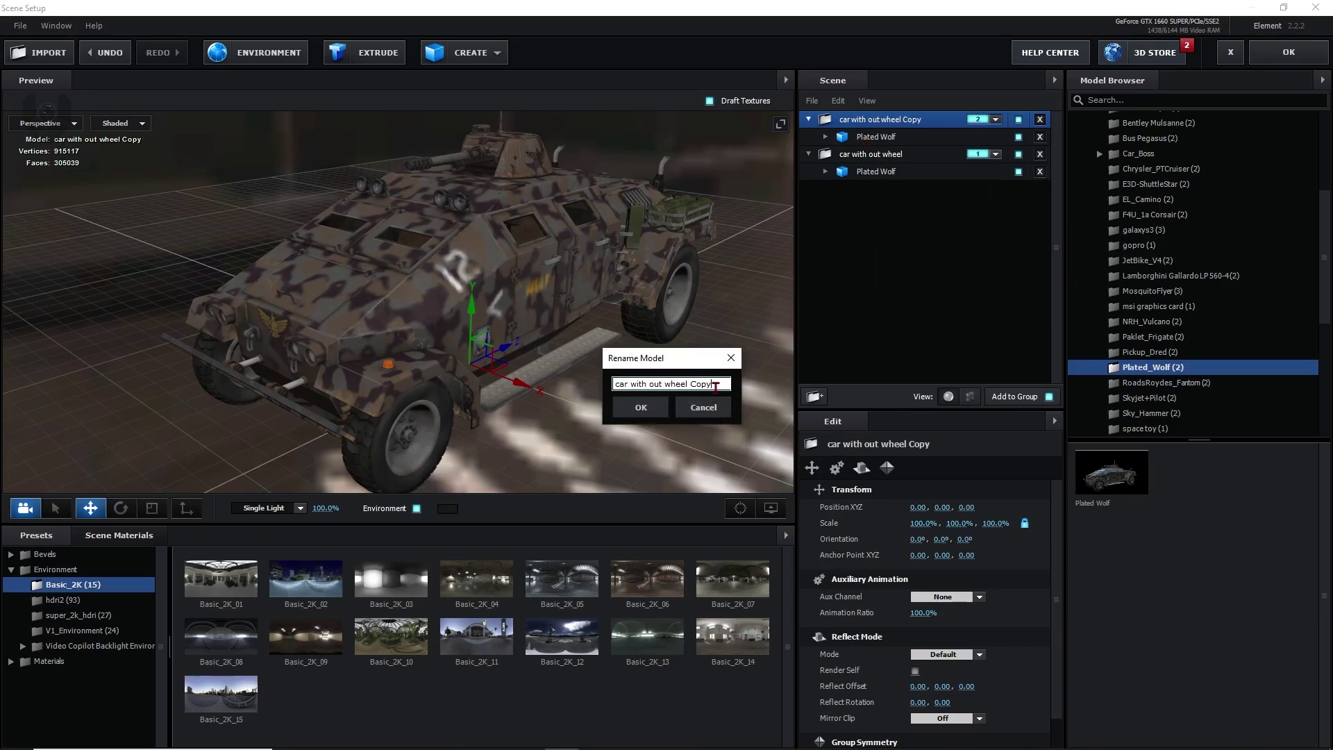
key("BackSpace")
key("BackSpace")
key("BackSpace")
double_click(656, 384)
key("BackSpace")
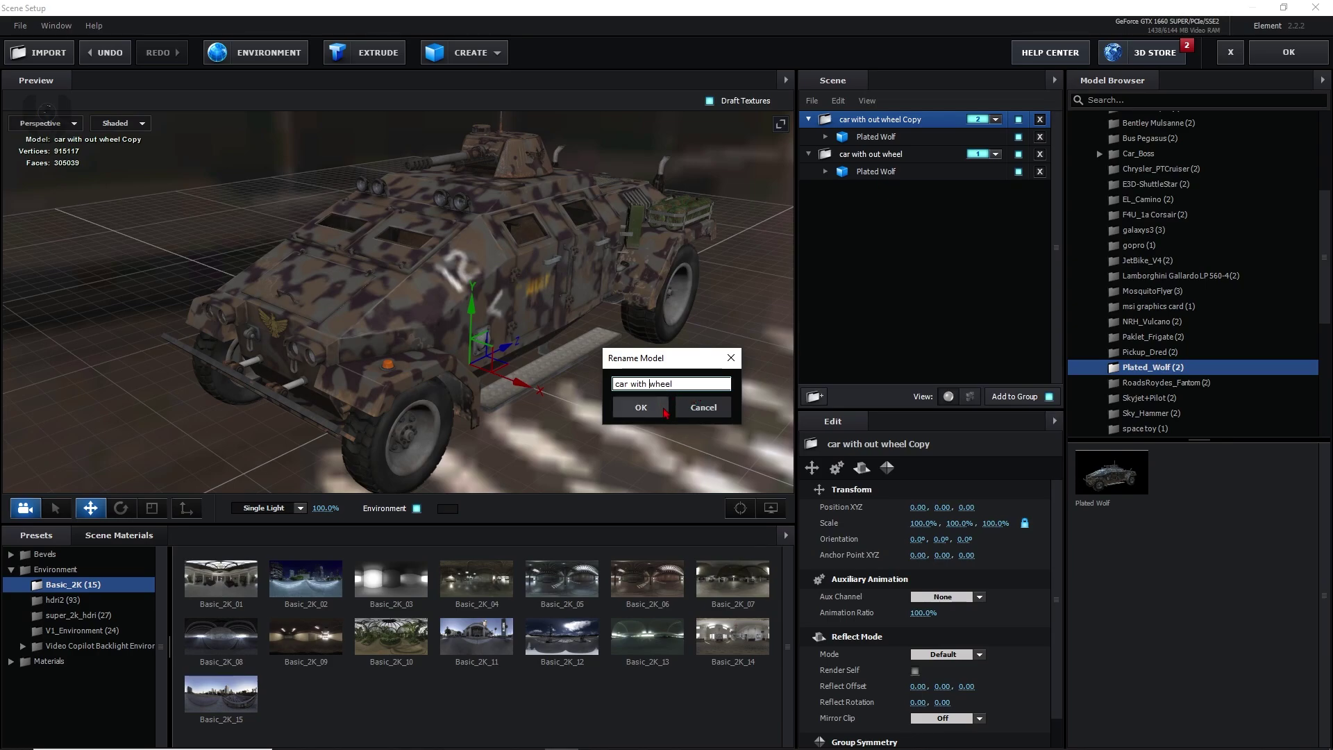
left_click(664, 413)
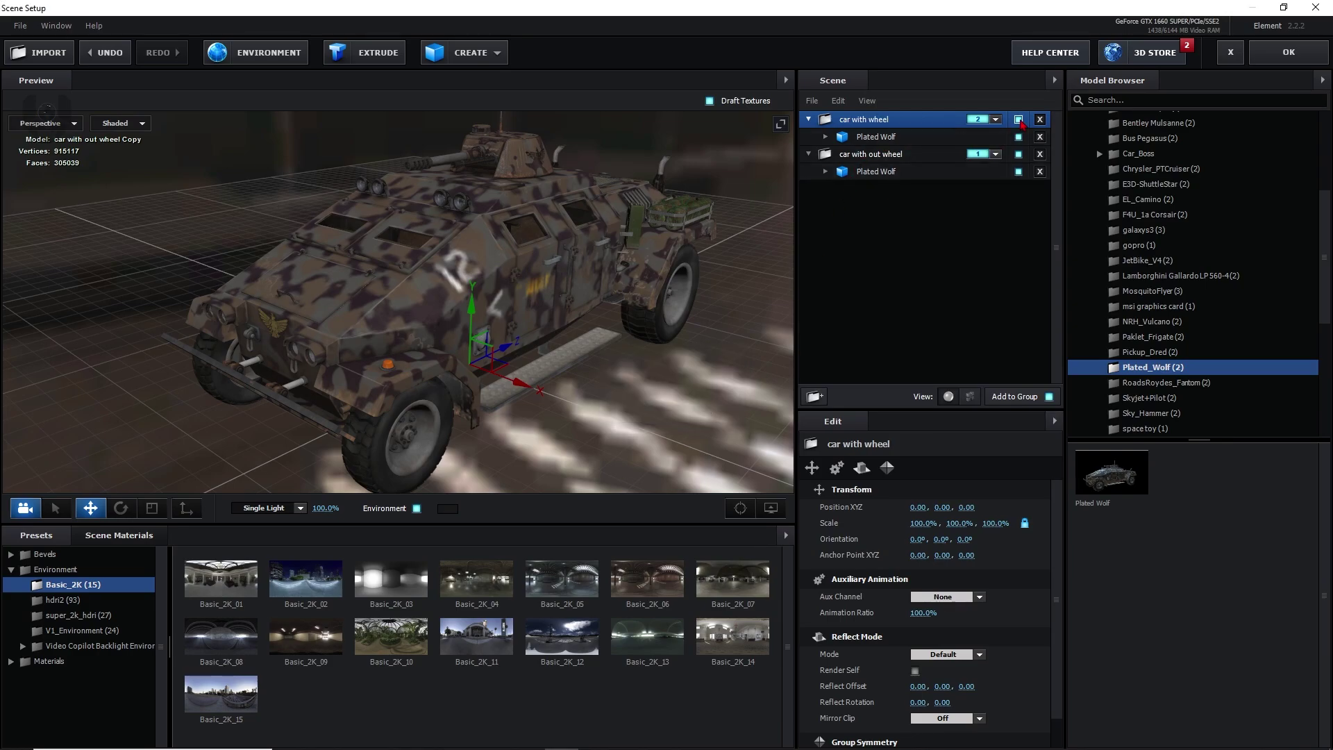
left_click(1018, 120)
- Expand the Plated Wolf in 'car with out wheel' to list its parts as separate objects
left_click(895, 155)
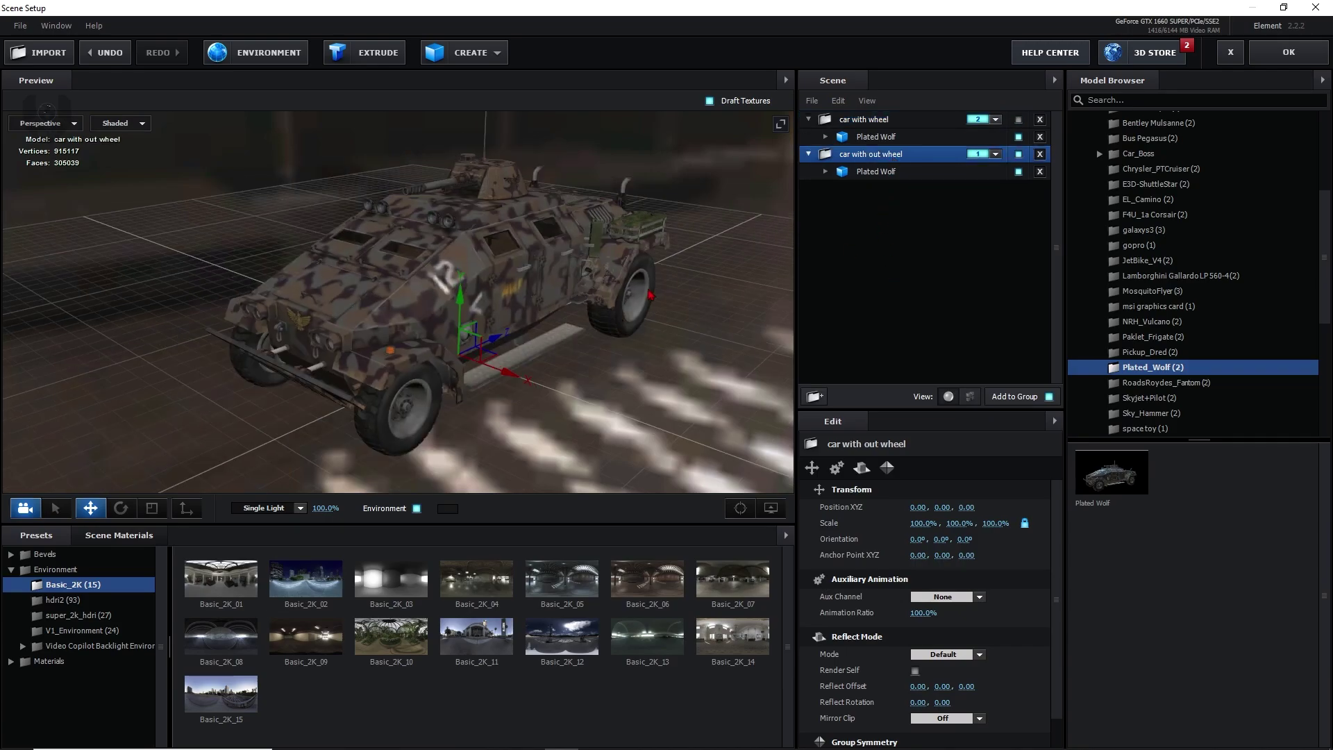
left_click_drag(580, 395, 545, 352)
scroll(446, 387, "up", 5)
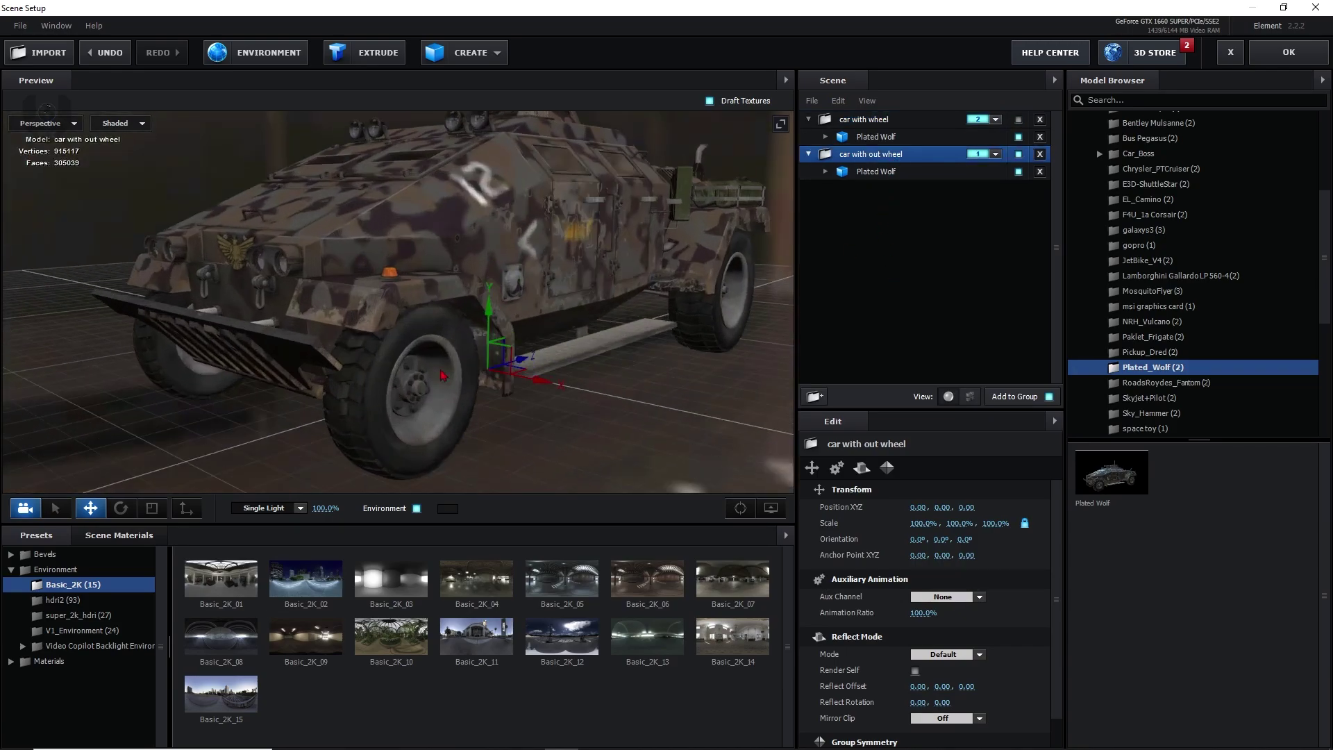
left_click(835, 176)
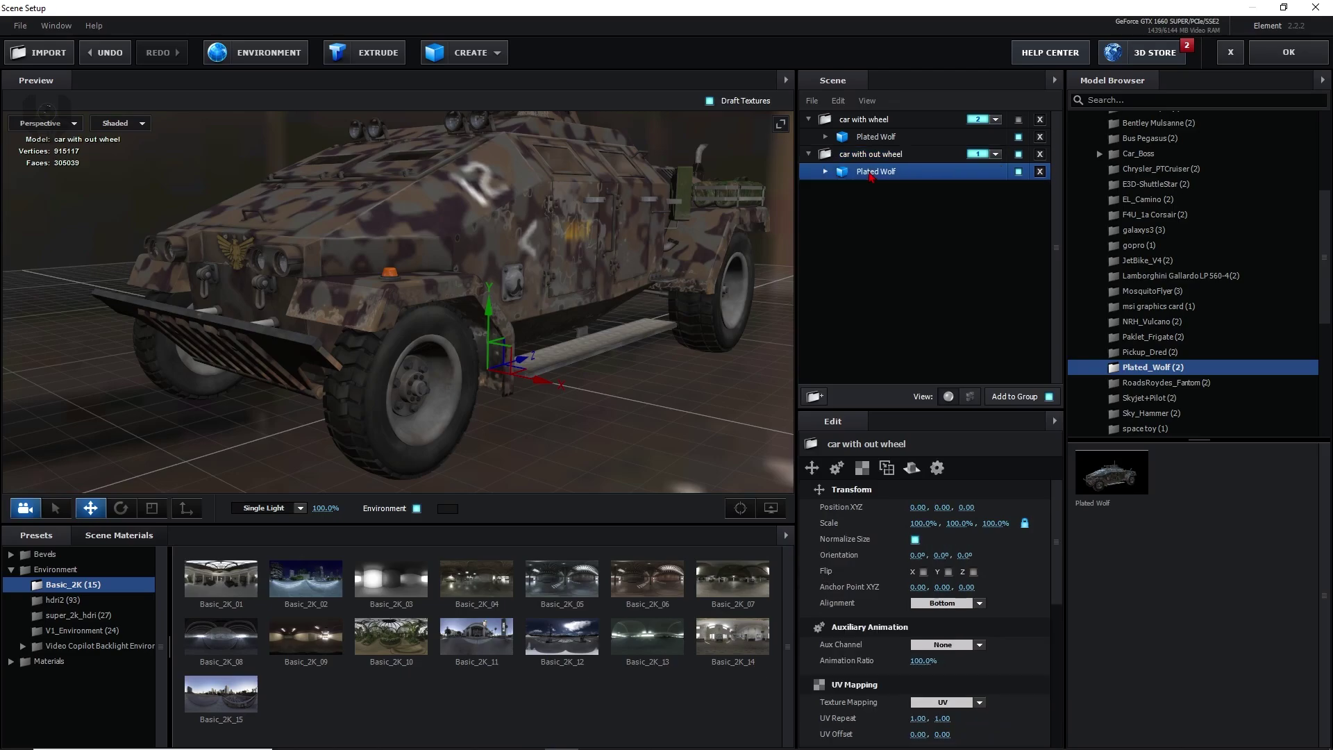
left_click(825, 173)
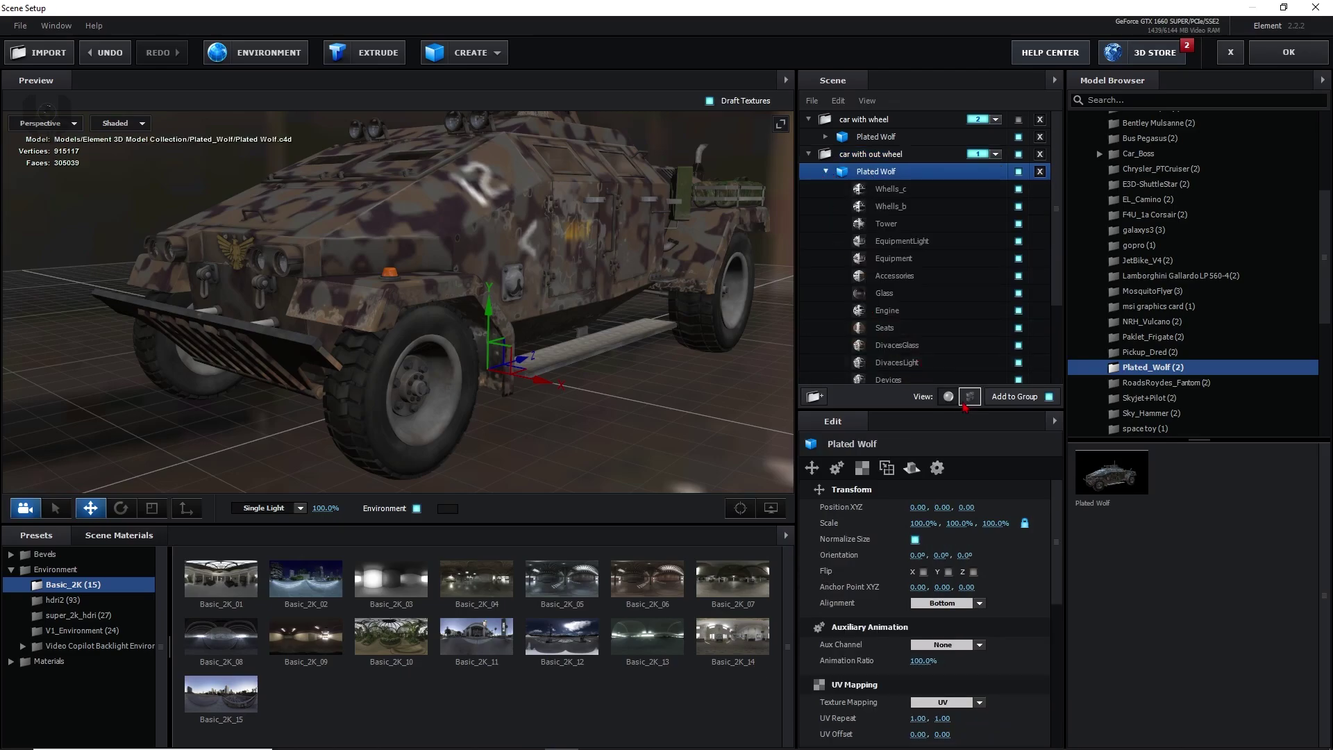
left_click(970, 397)
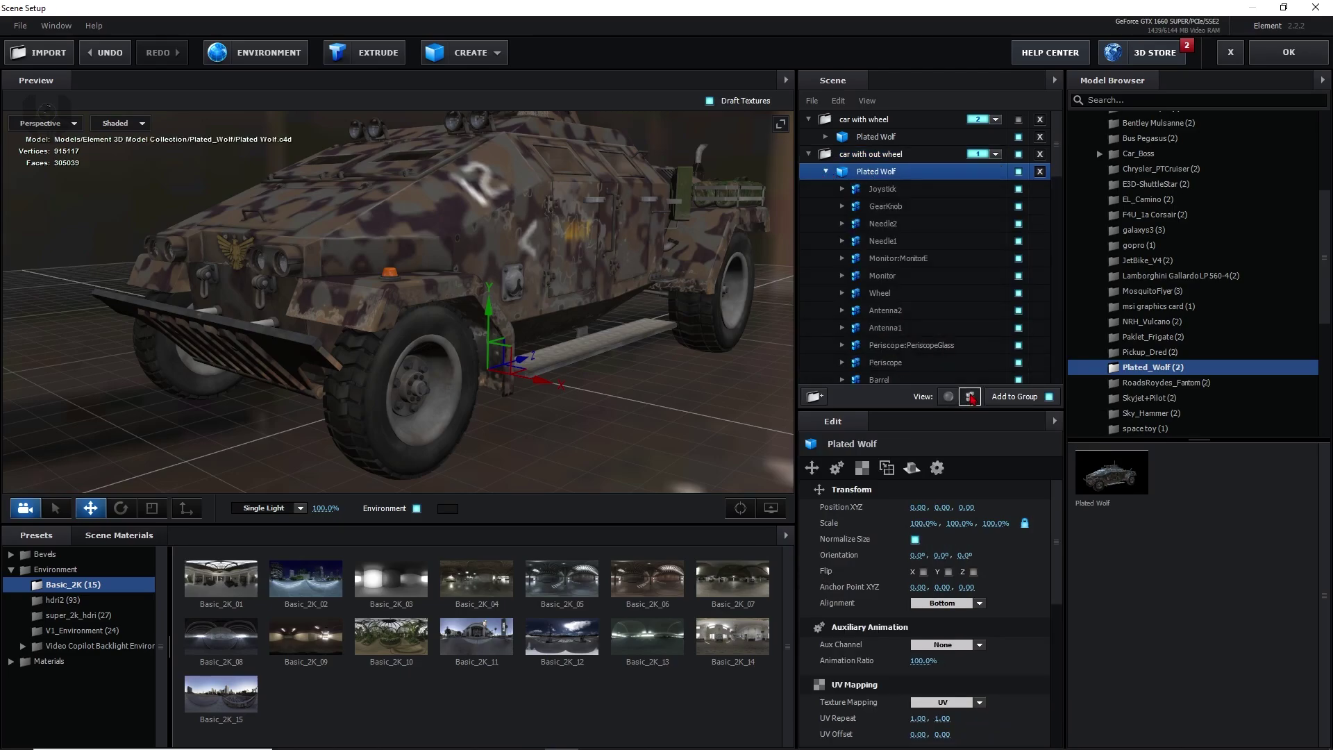
- Hide the WheelL front wheel and check the vehicle's front in the preview
left_click(375, 436)
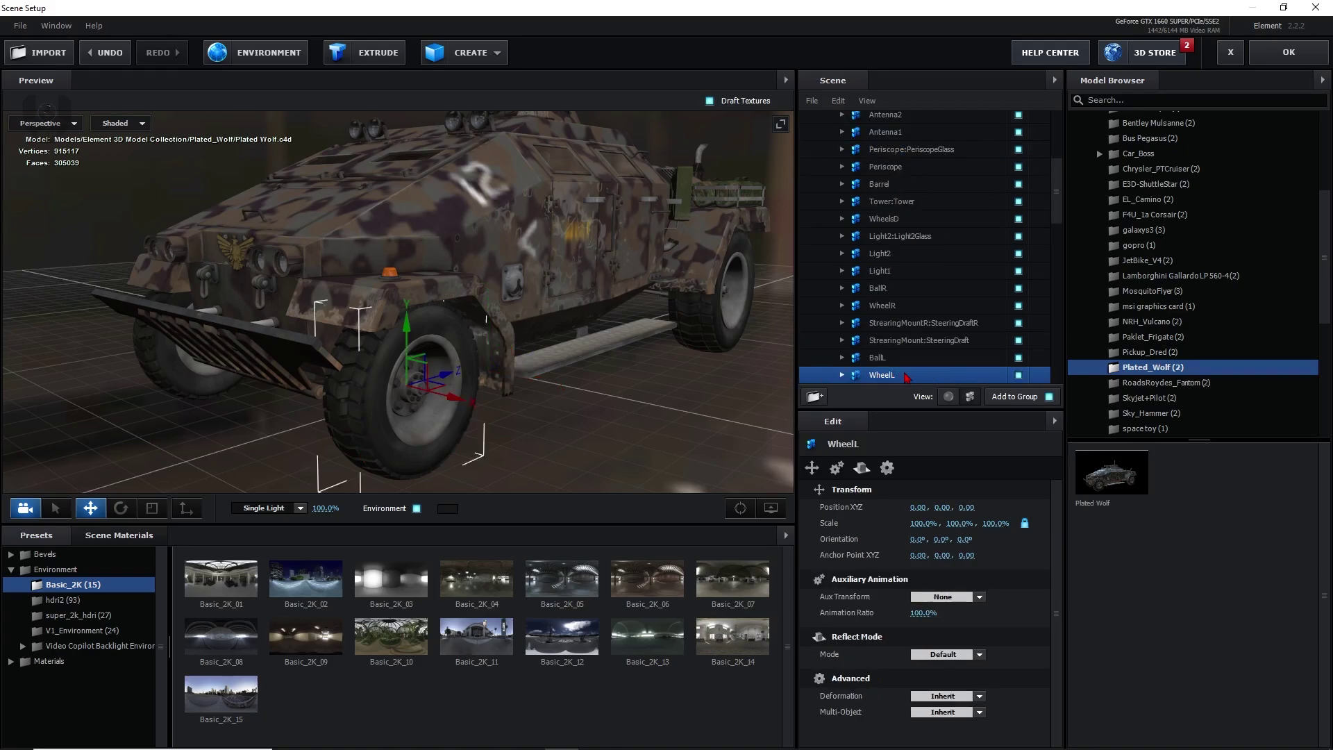
scroll(906, 377, "down", 1)
left_click(1019, 326)
left_click_drag(608, 396, 551, 377)
scroll(593, 314, "down", 3)
scroll(594, 317, "up", 3)
left_click_drag(594, 316, 534, 313)
scroll(887, 263, "up", 3)
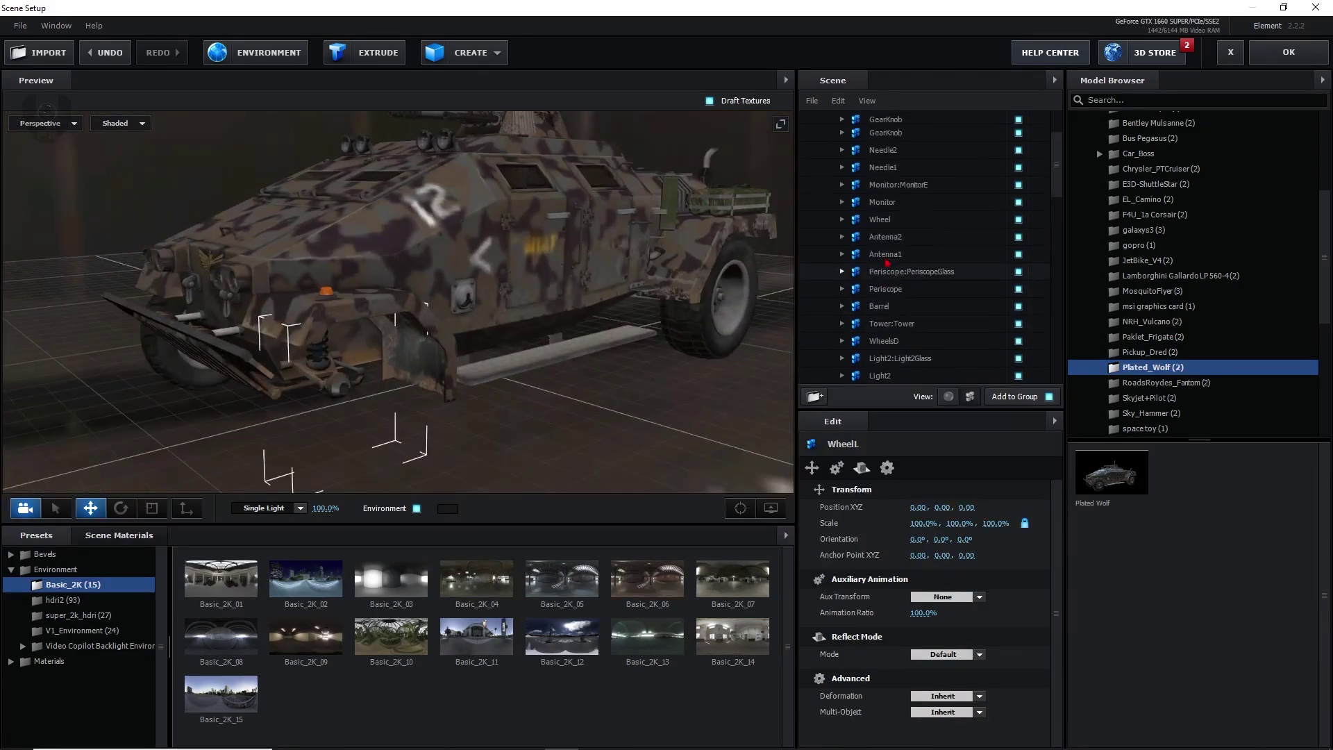
scroll(886, 263, "up", 2)
- Collapse the car with out wheel group, make car with wheel visible, and expand its Plated Wolf parts
left_click(808, 154)
left_click(833, 138)
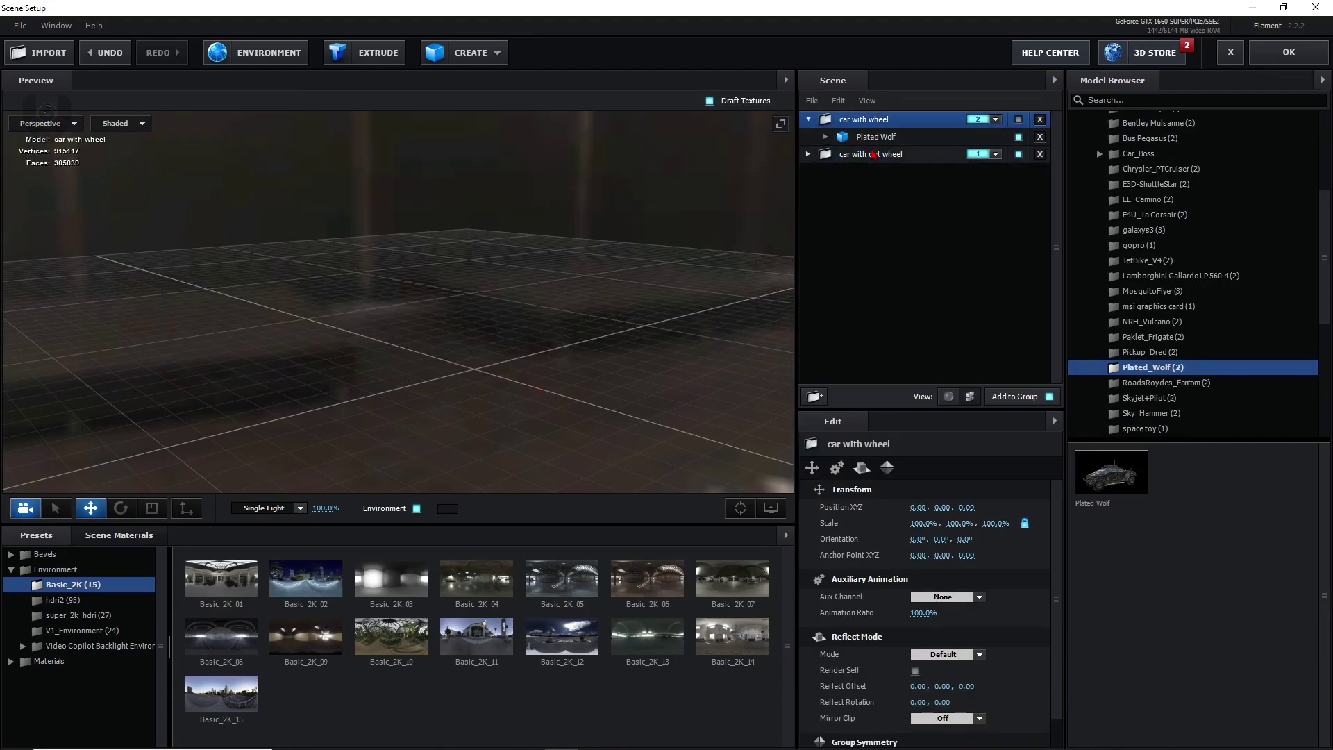
left_click(826, 137)
scroll(902, 264, "down", 4)
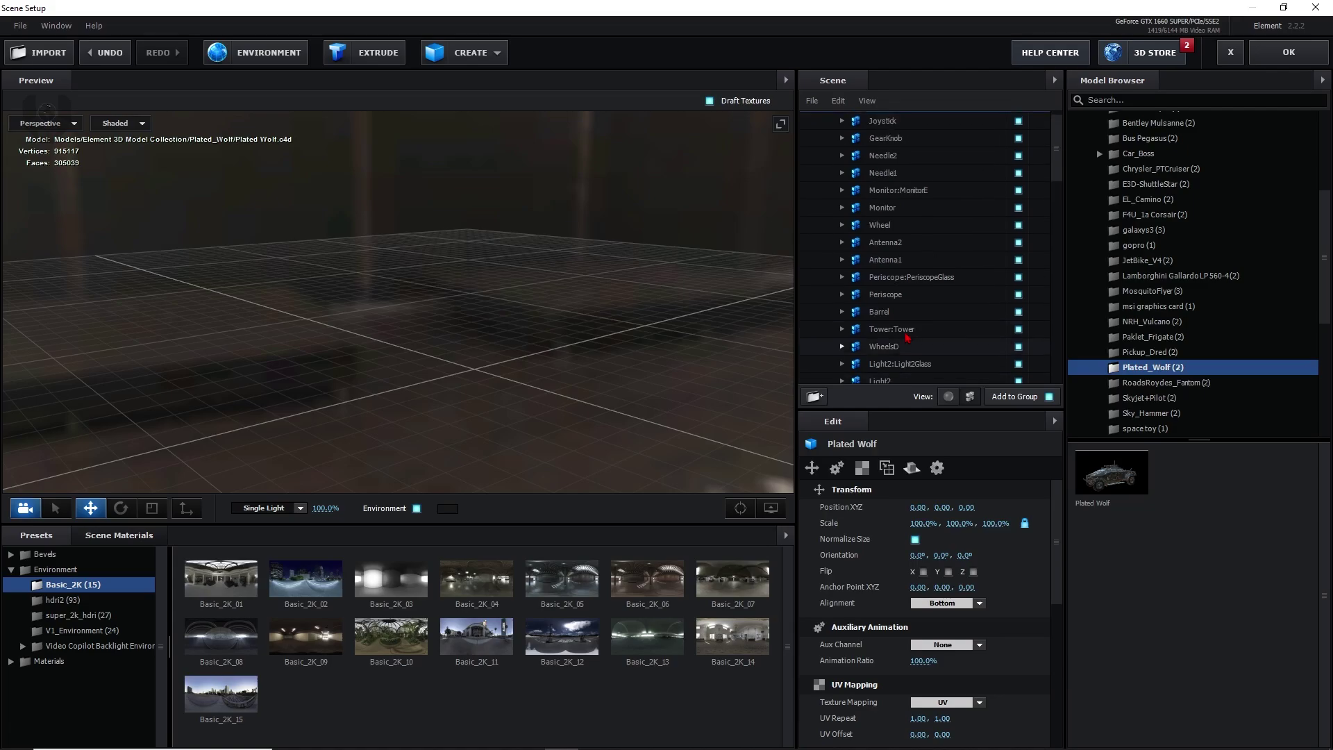
scroll(974, 179, "up", 3)
left_click(1018, 120)
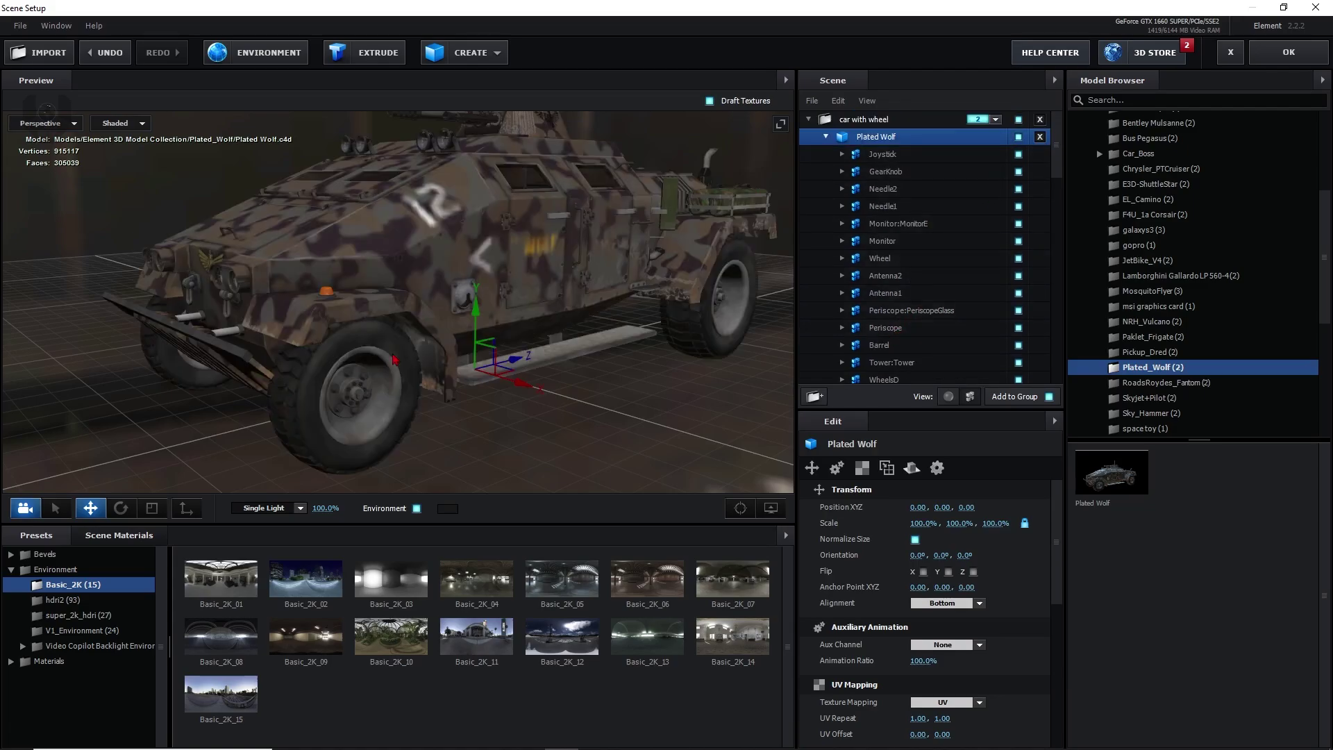
scroll(920, 356, "down", 4)
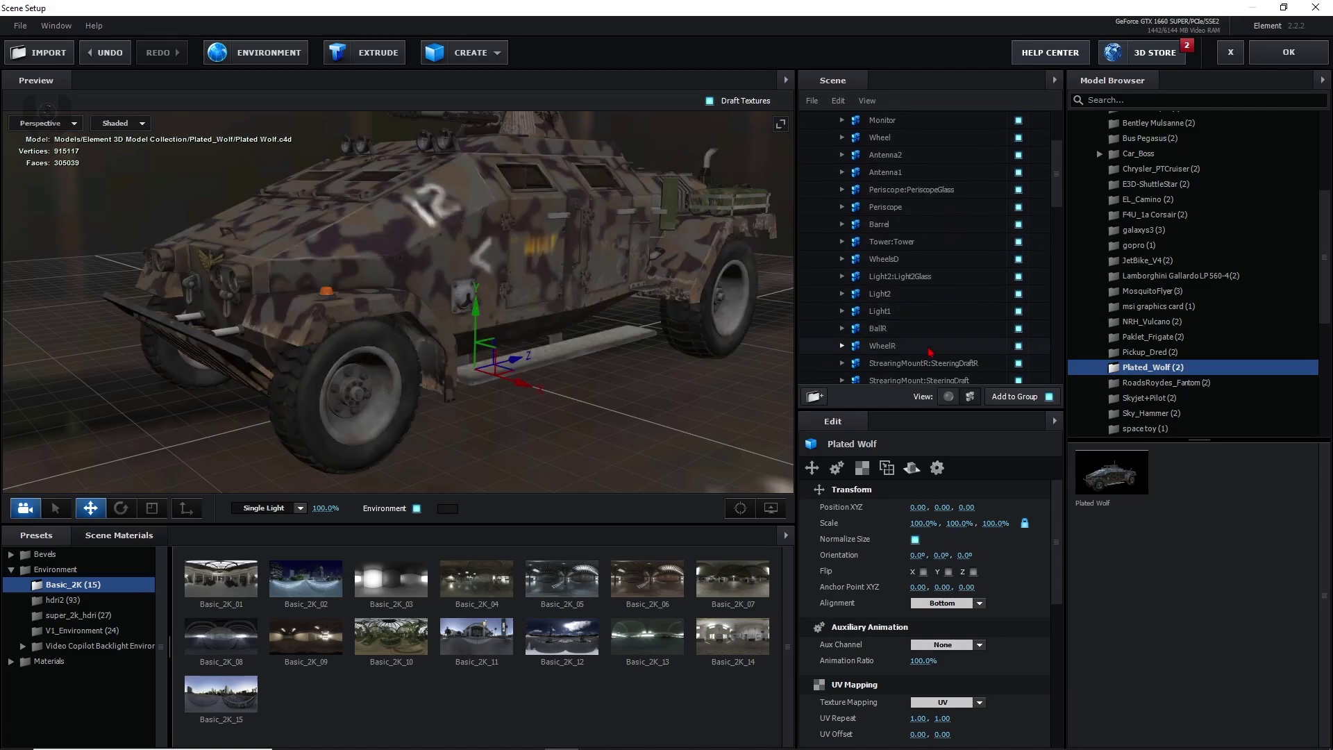
- Solo the WheelL part so only that wheel shows in car with wheel
left_click(283, 427)
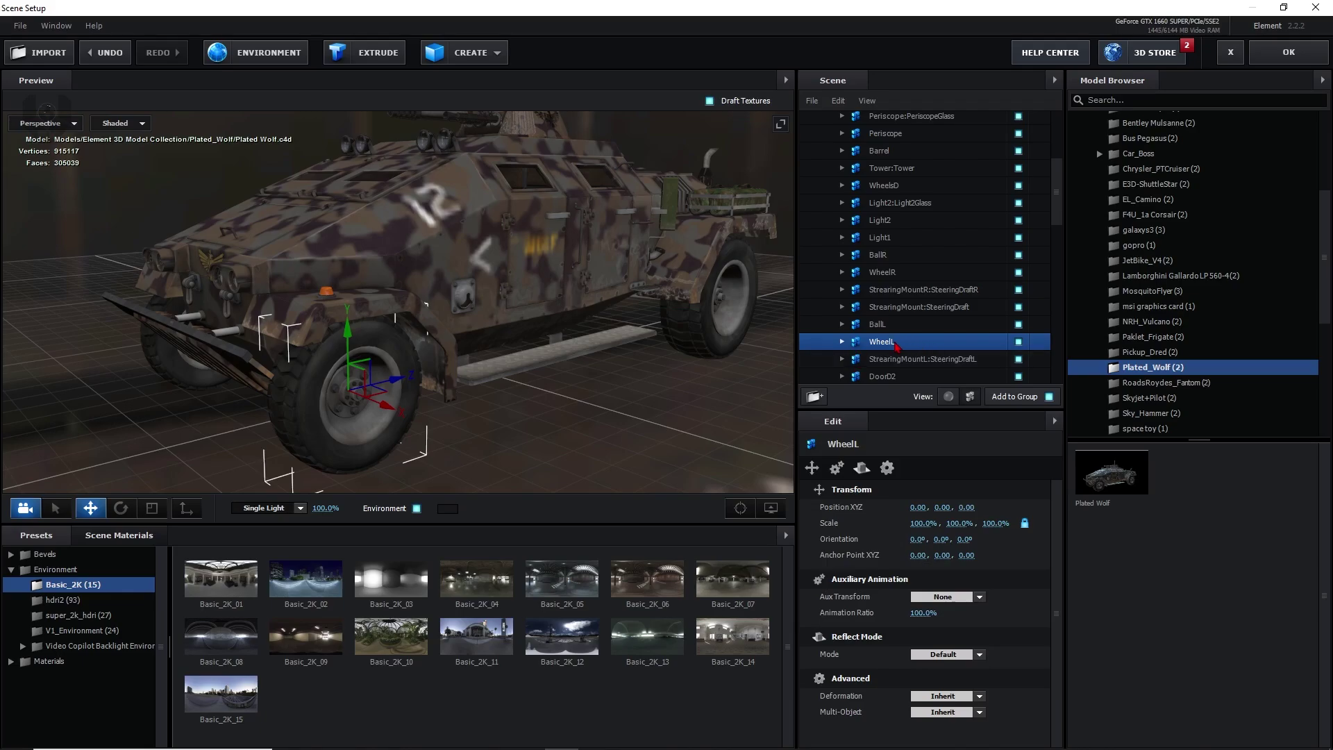
left_click_drag(384, 450, 633, 342)
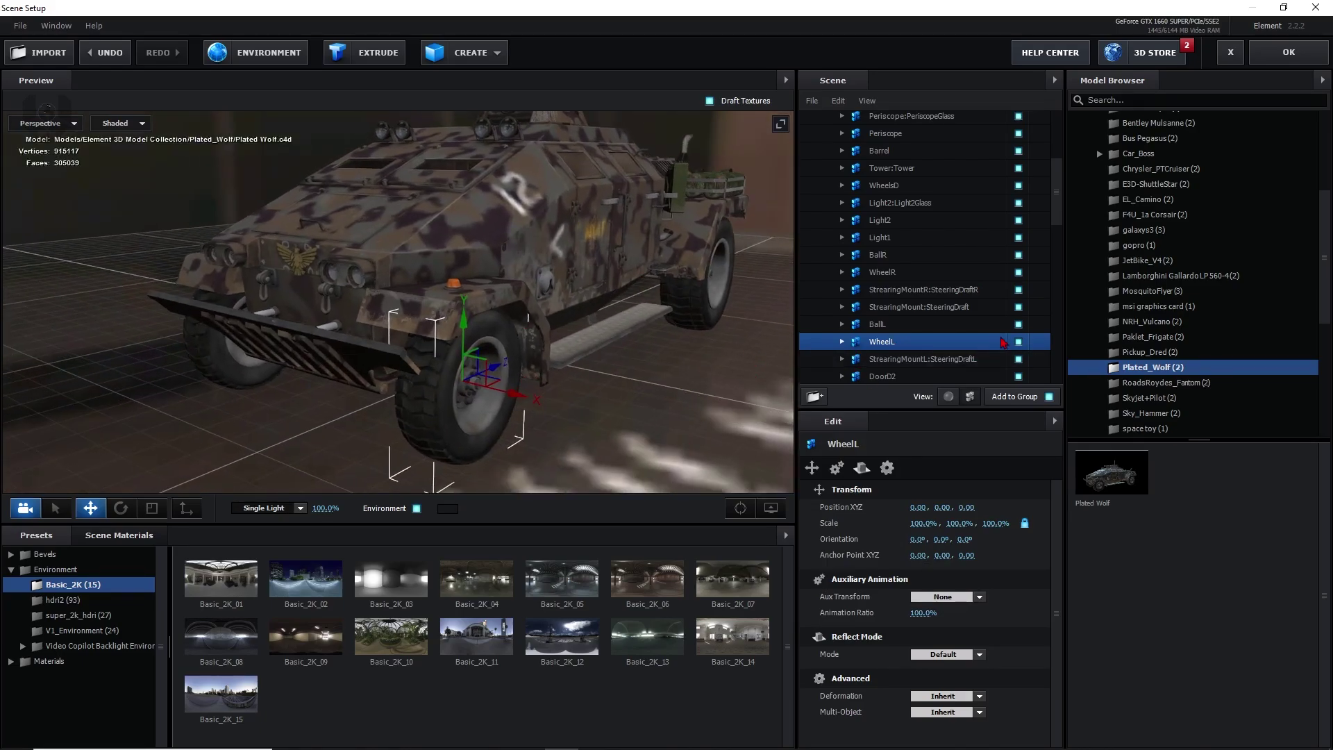
left_click(1018, 342)
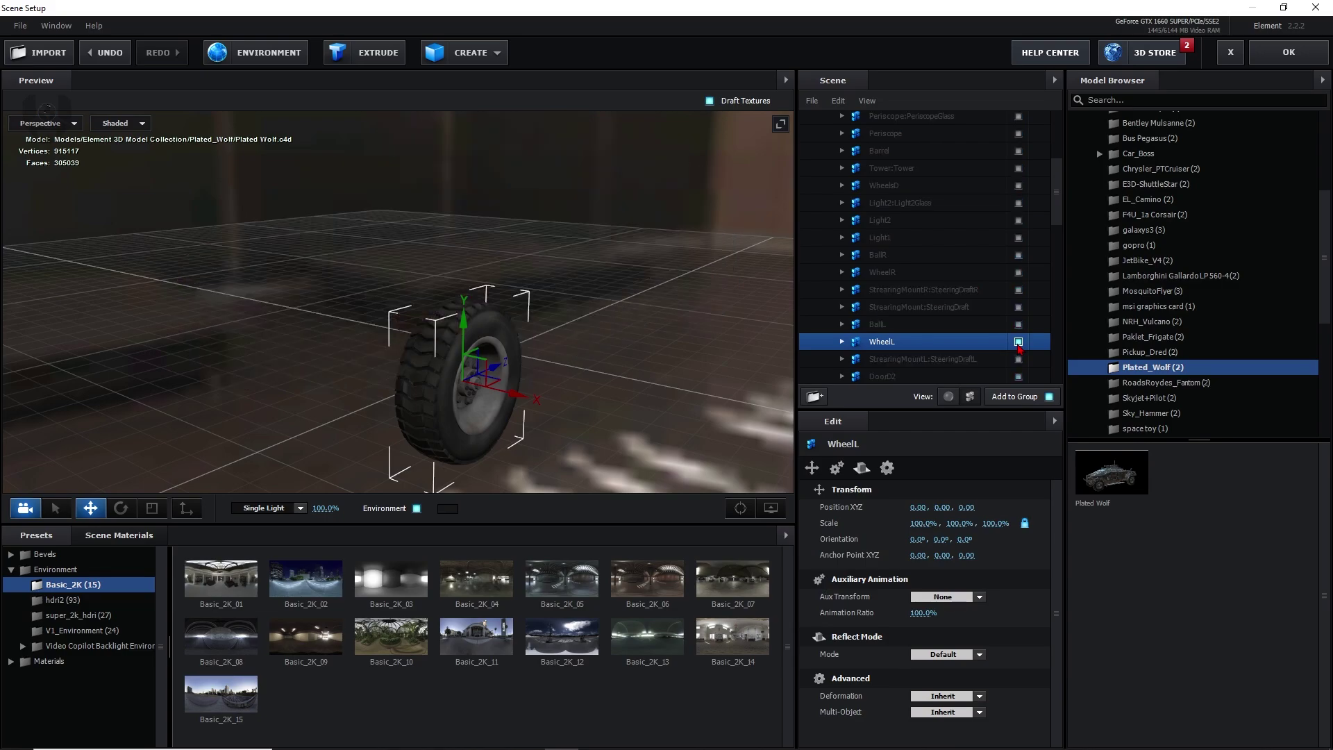
mouse_move(678, 411)
left_mouse_down()
mouse_move(610, 417)
mouse_move(662, 403)
left_mouse_up()
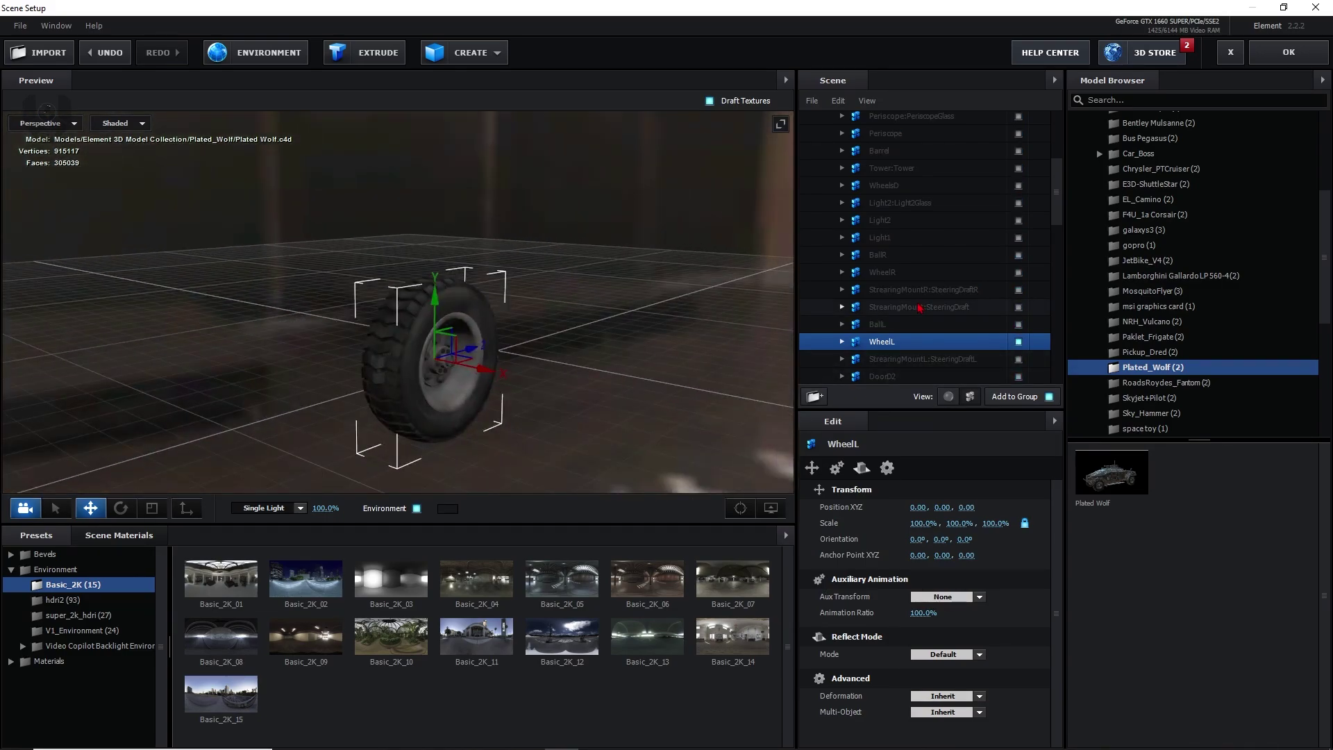
scroll(919, 307, "up", 5)
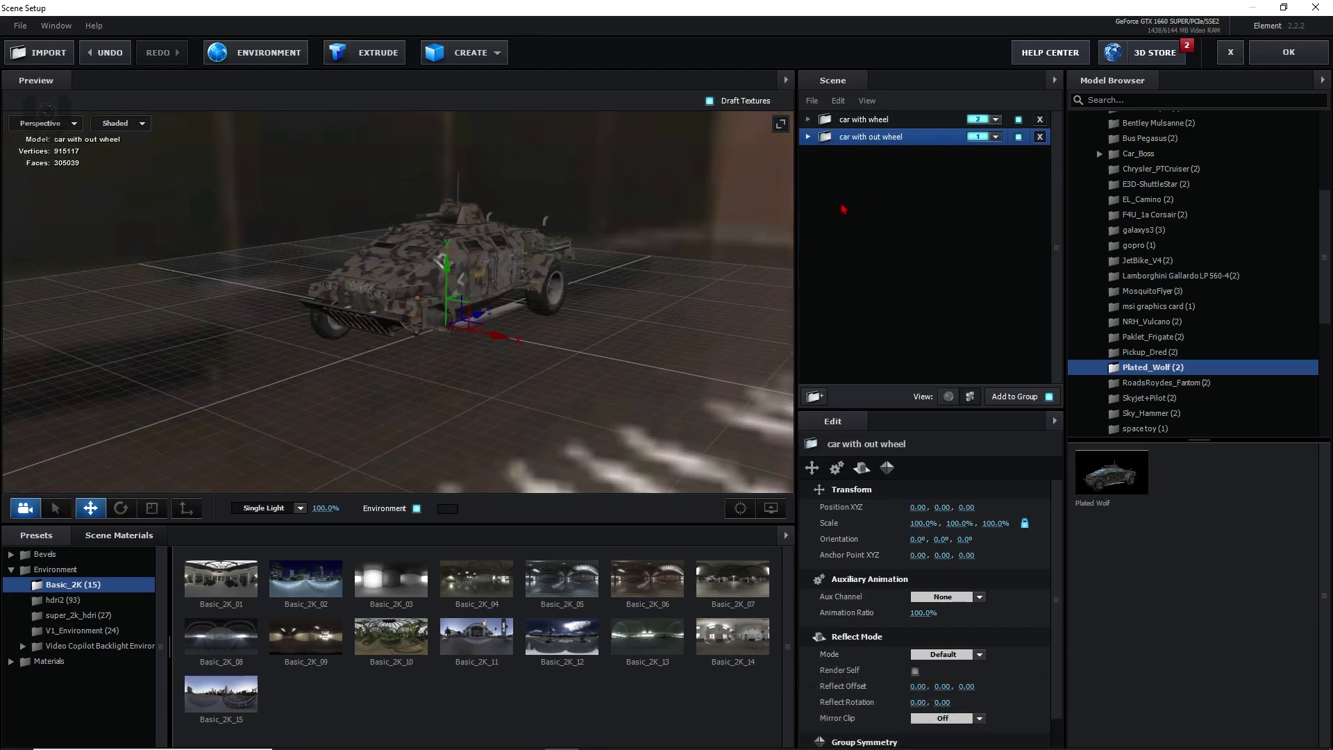
- Add a Plane primitive to the car with out wheel group and switch to the scale gizmo
left_click(471, 52)
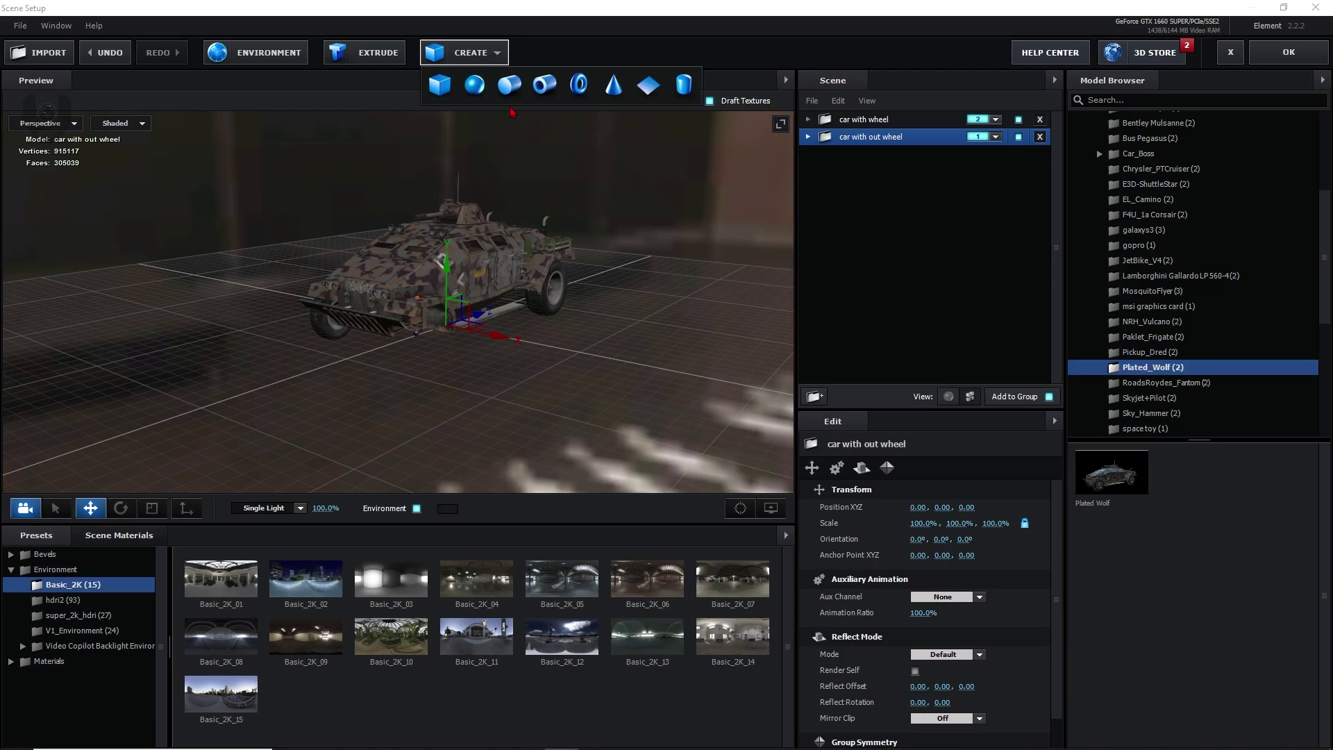
left_click(648, 85)
left_click_drag(631, 284, 624, 307)
key("e")
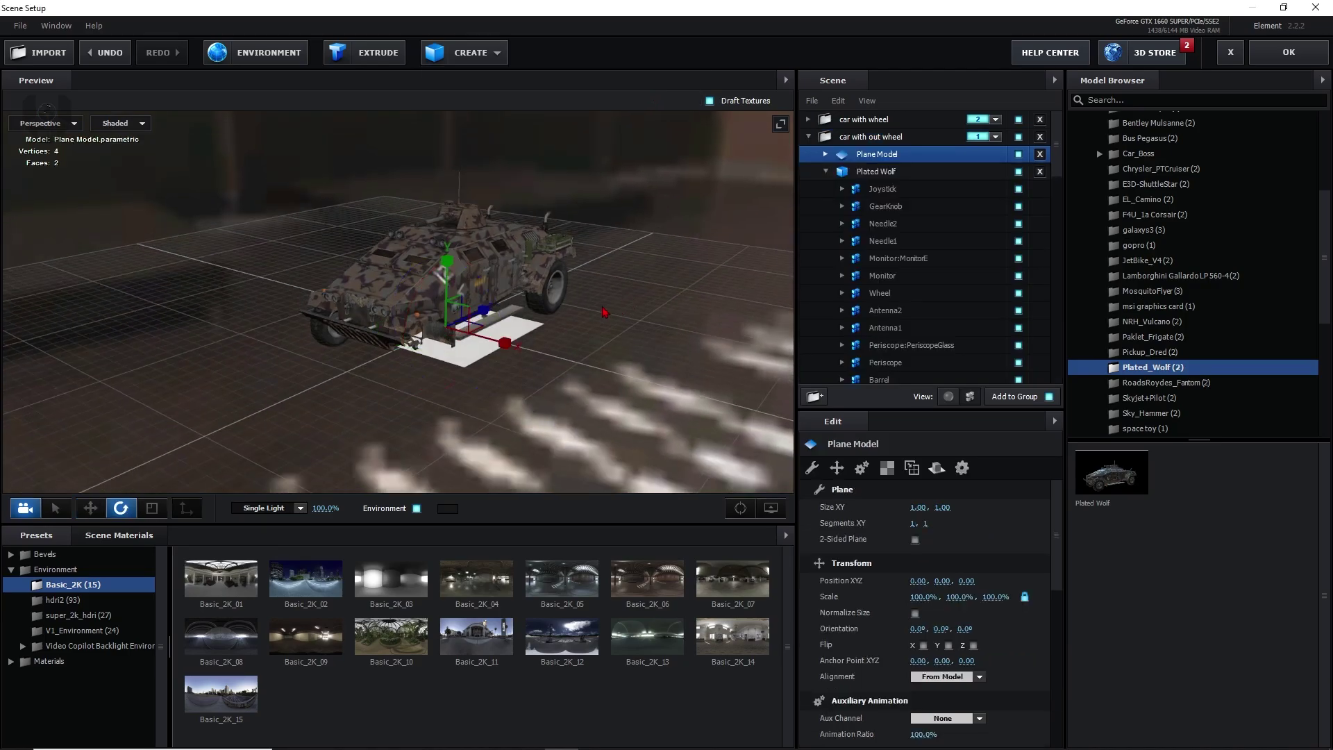
key("r")
- Scale the plane to 833.3% in X and 1012.3% in Z, then list Physical material presets
left_click_drag(461, 320, 663, 215)
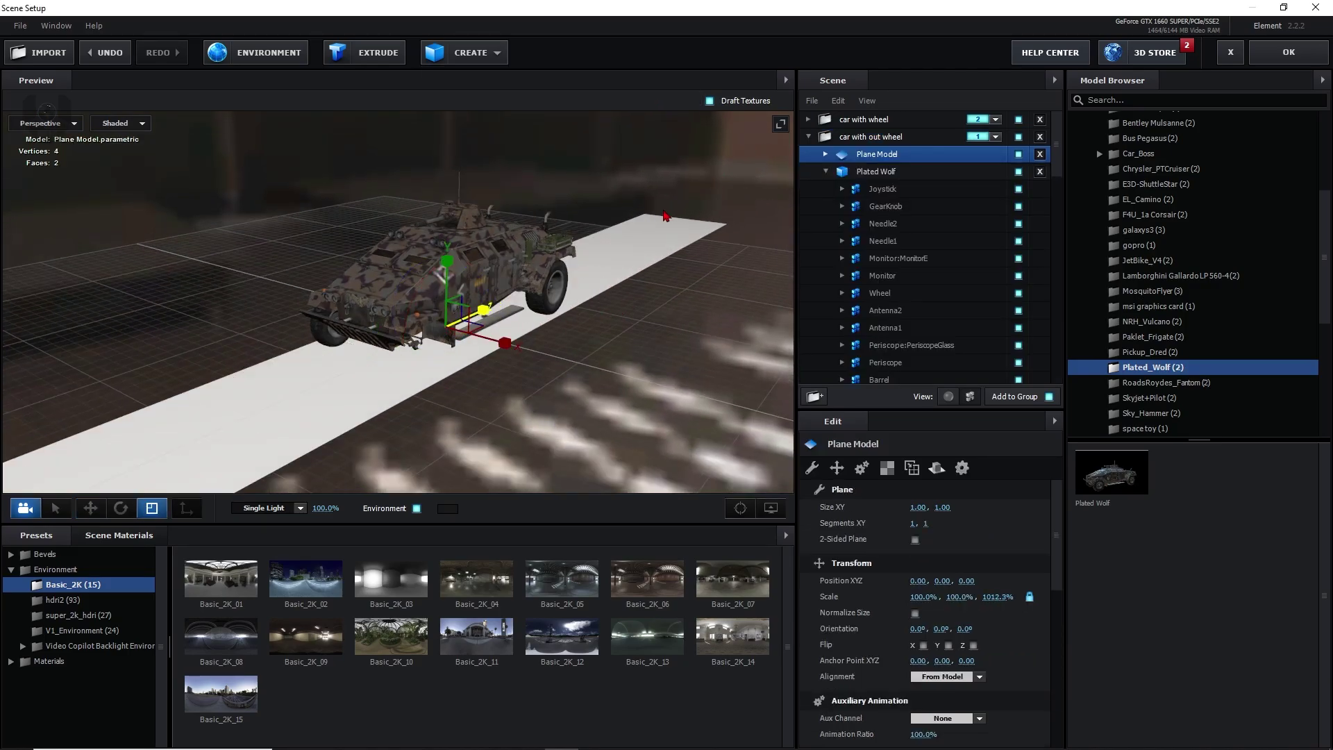
left_click_drag(508, 344, 738, 368)
left_click_drag(548, 380, 580, 410)
left_click_drag(526, 321, 672, 337)
left_click_drag(672, 338, 603, 345)
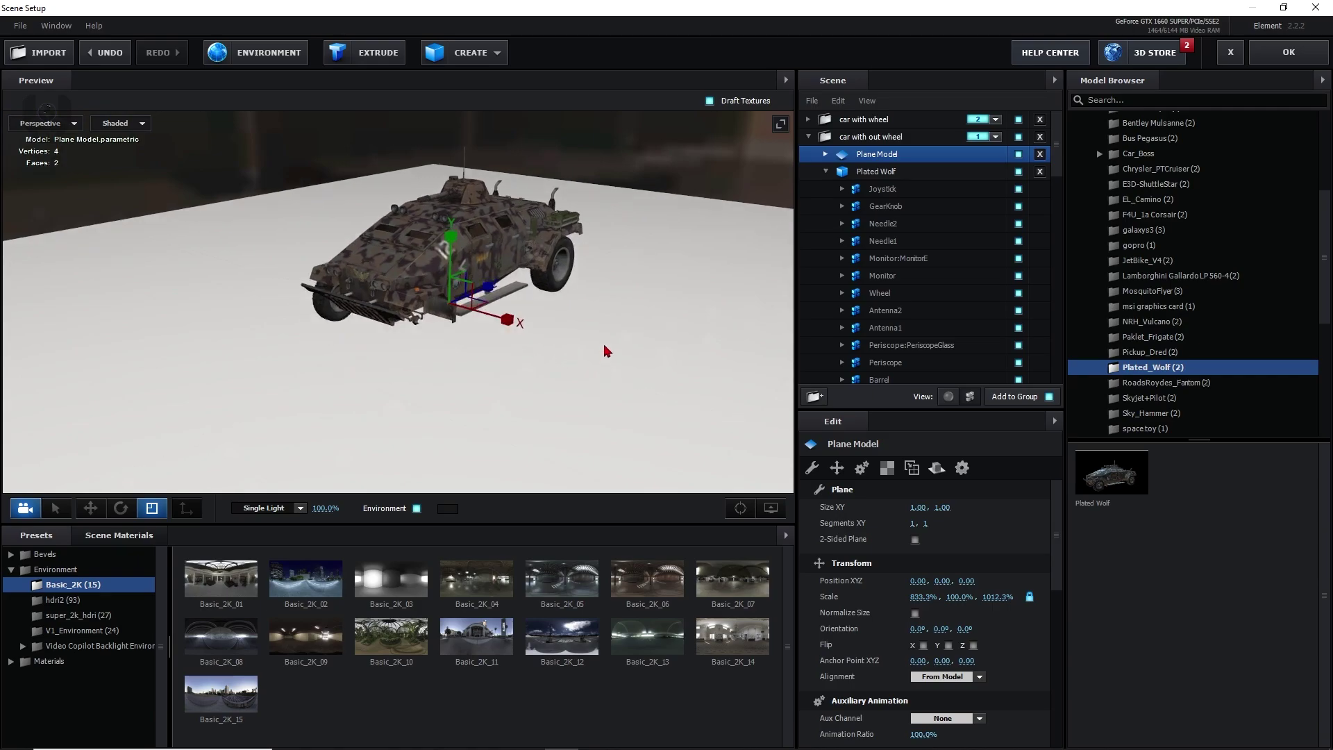
left_click(47, 660)
left_click(68, 631)
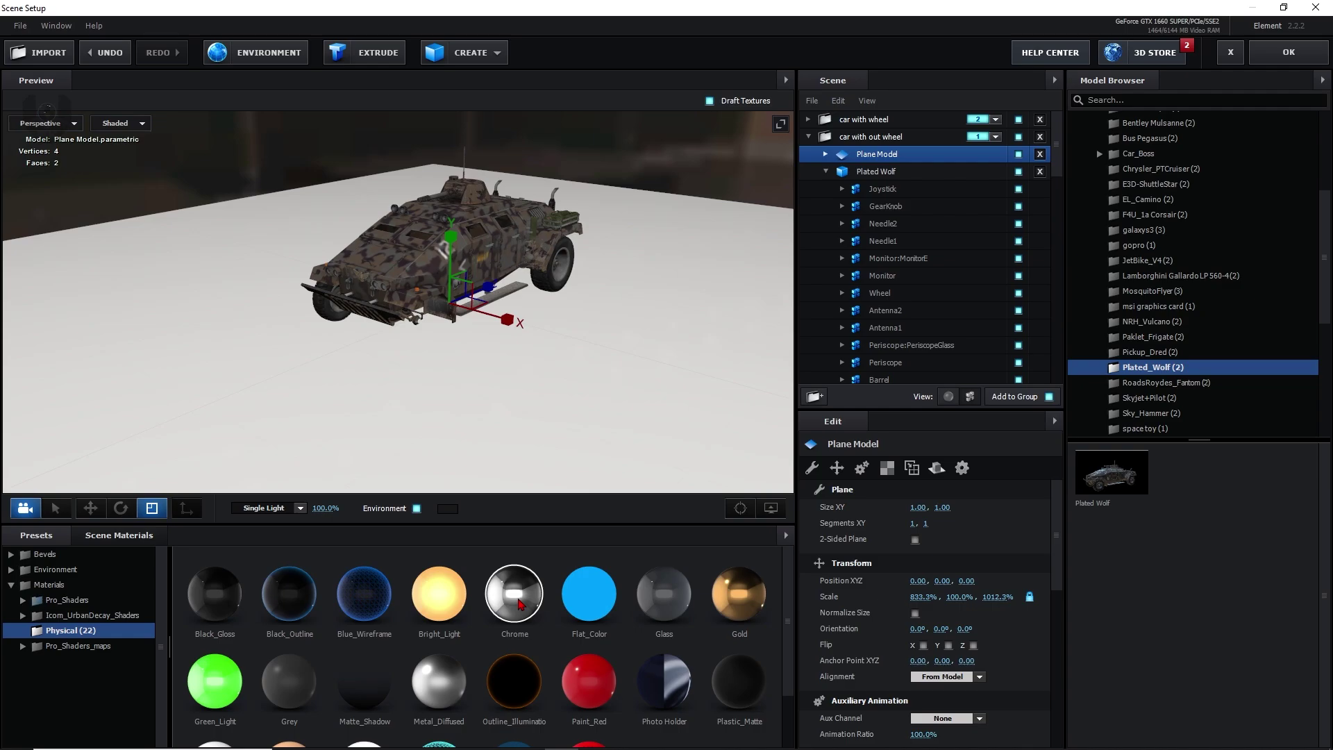
- Apply the Chrome material to the floor plane and set its Reflect Mode to Mirror Surface
left_click_drag(517, 602, 451, 370)
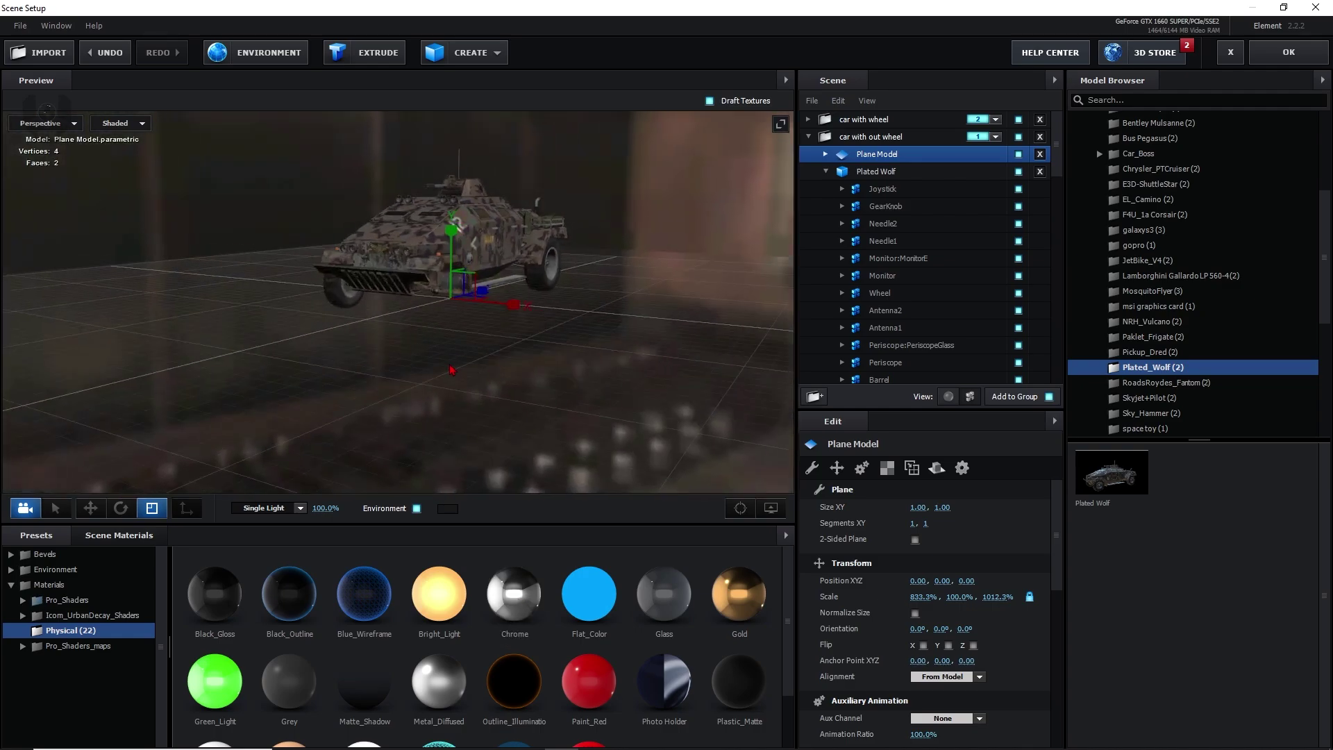
scroll(451, 370, "up", 2)
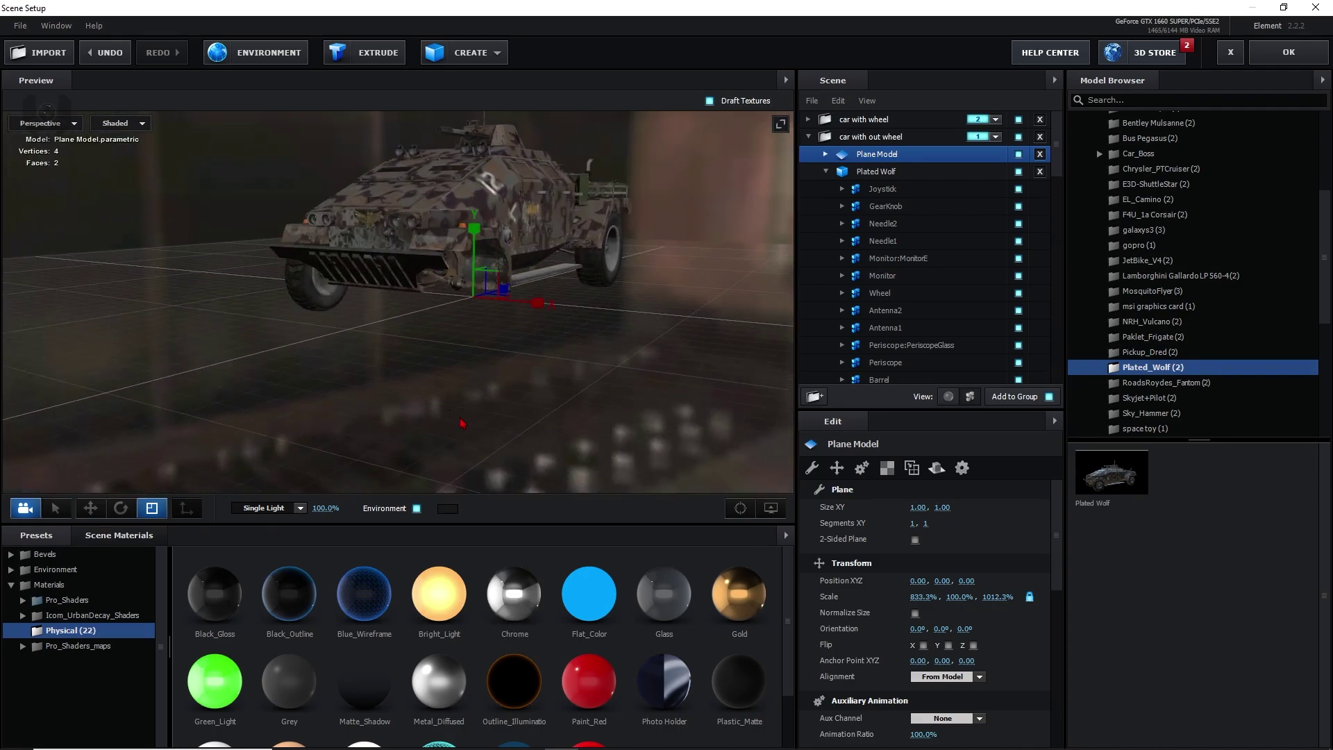
left_click_drag(462, 424, 489, 445)
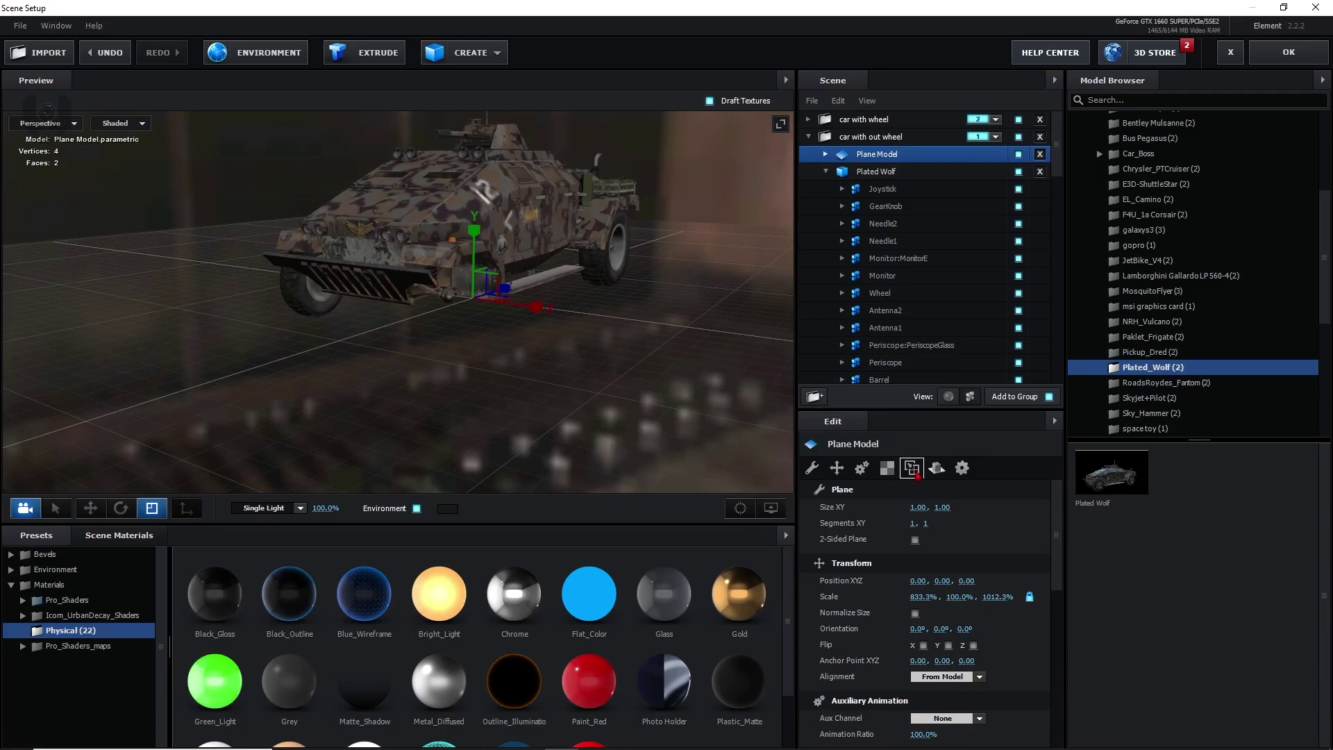
left_click(936, 467)
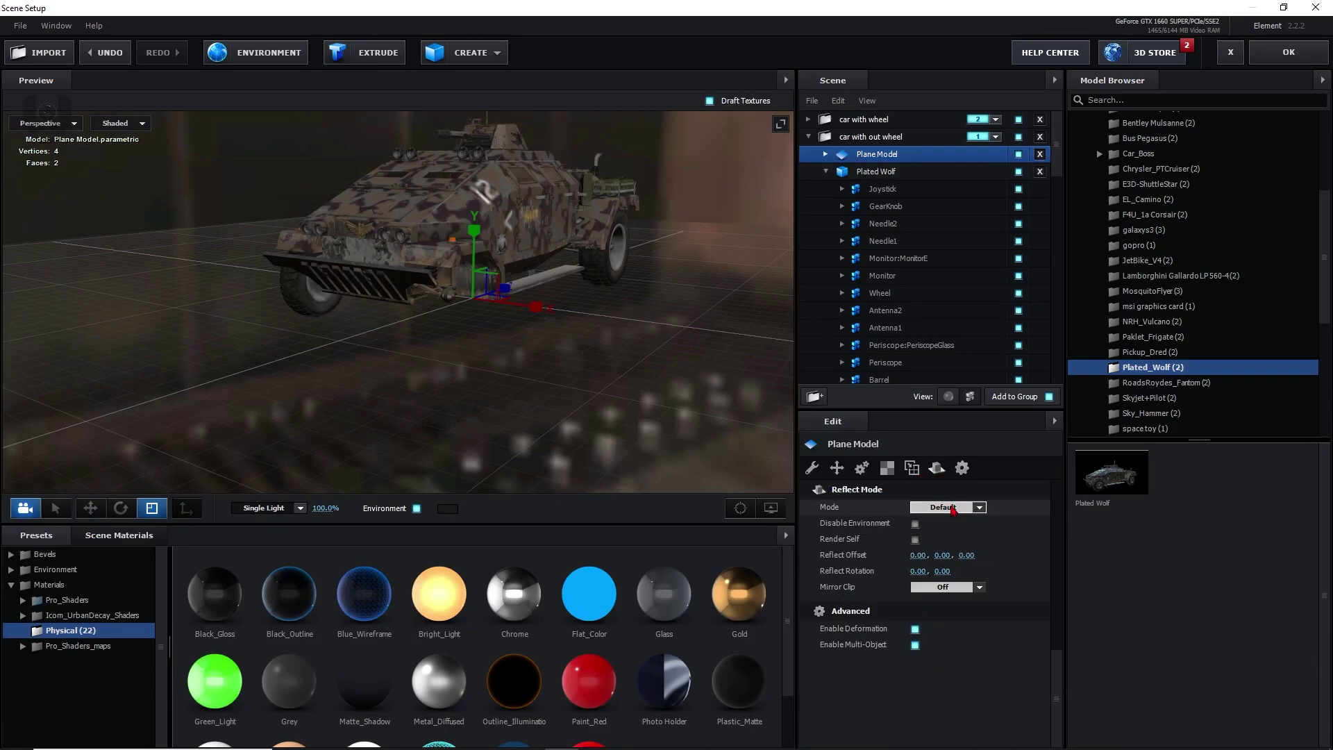
left_click(948, 508)
left_click(960, 541)
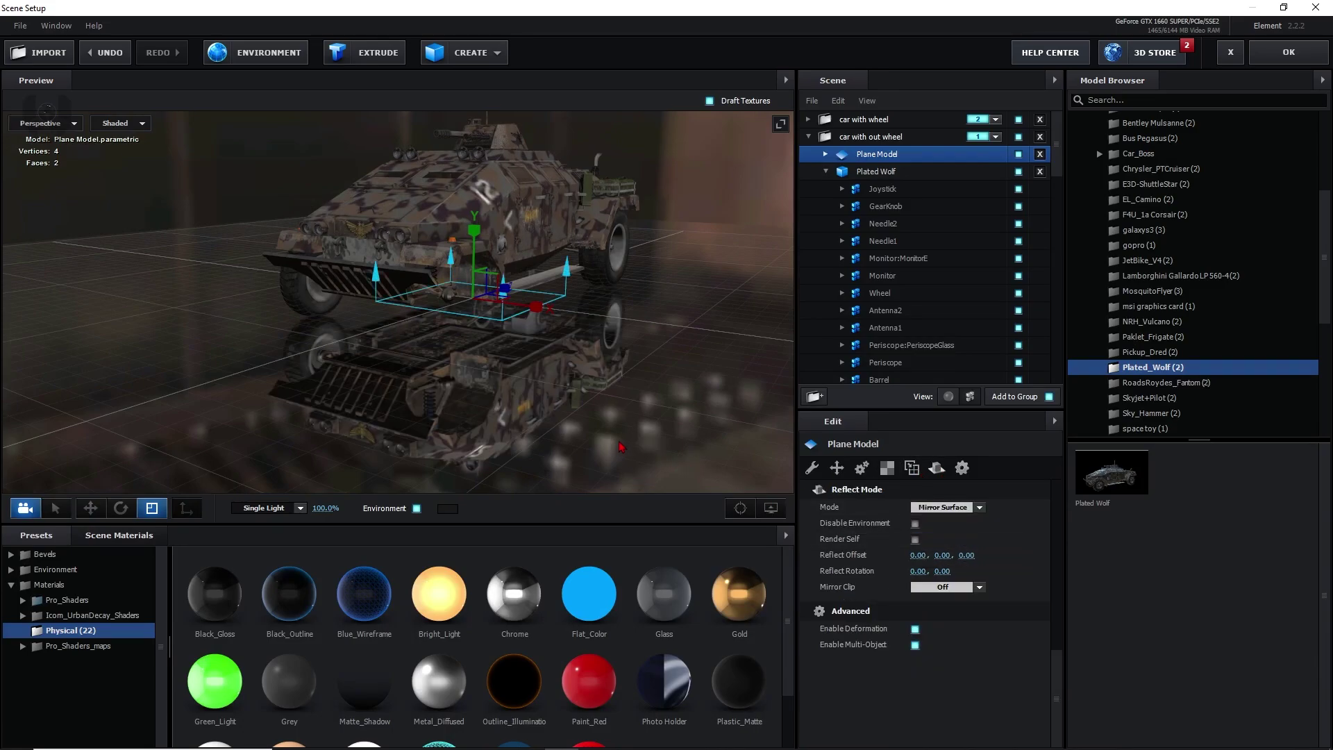
left_click_drag(624, 450, 583, 415)
scroll(465, 387, "up", 5)
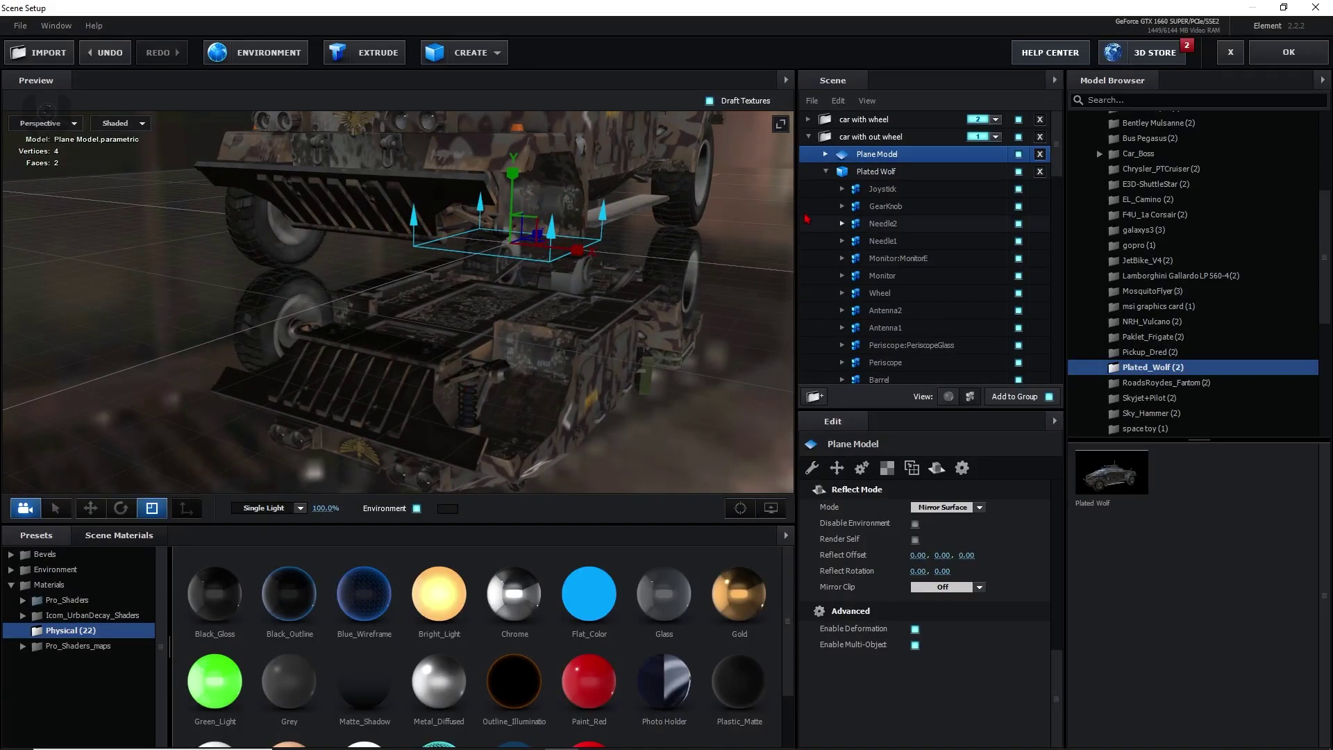
- Select the Plane part and show its Chrome material in the Scene's materials view
left_click(825, 172)
left_click(876, 153)
left_click(825, 154)
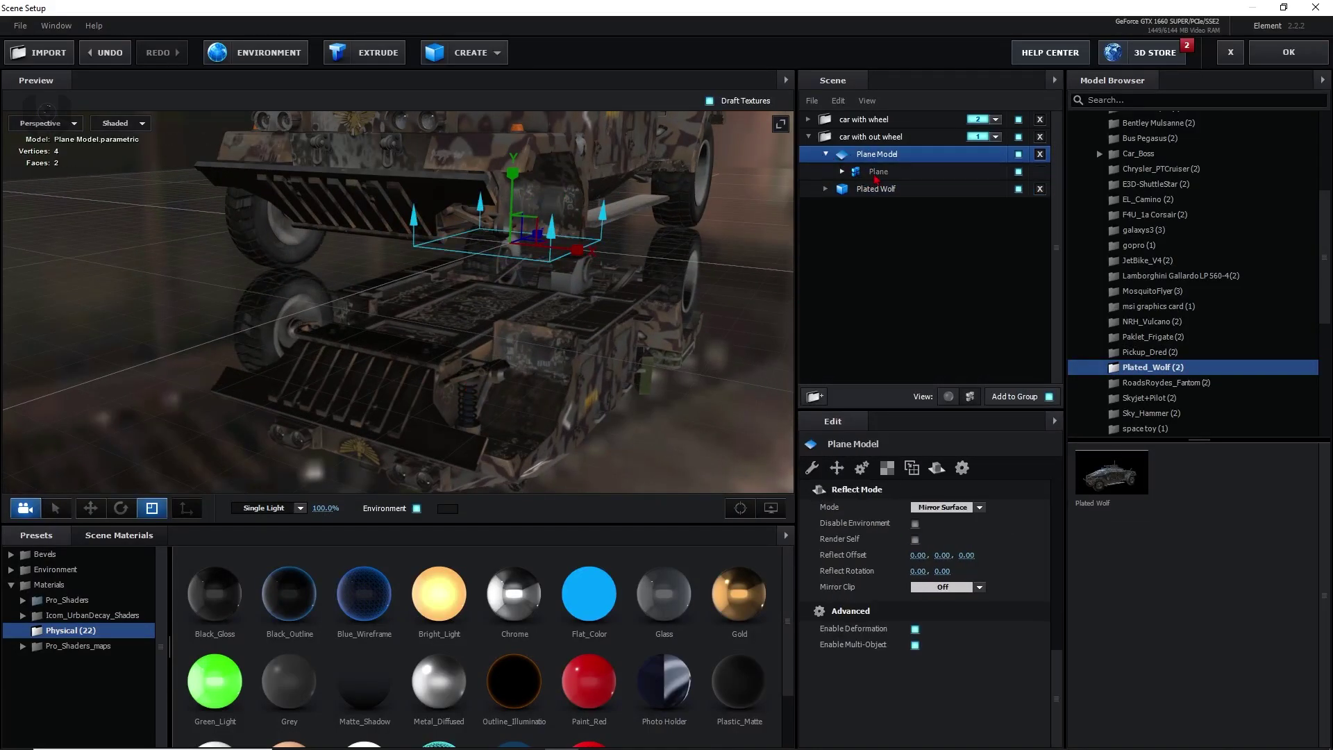
left_click(878, 171)
left_click(949, 397)
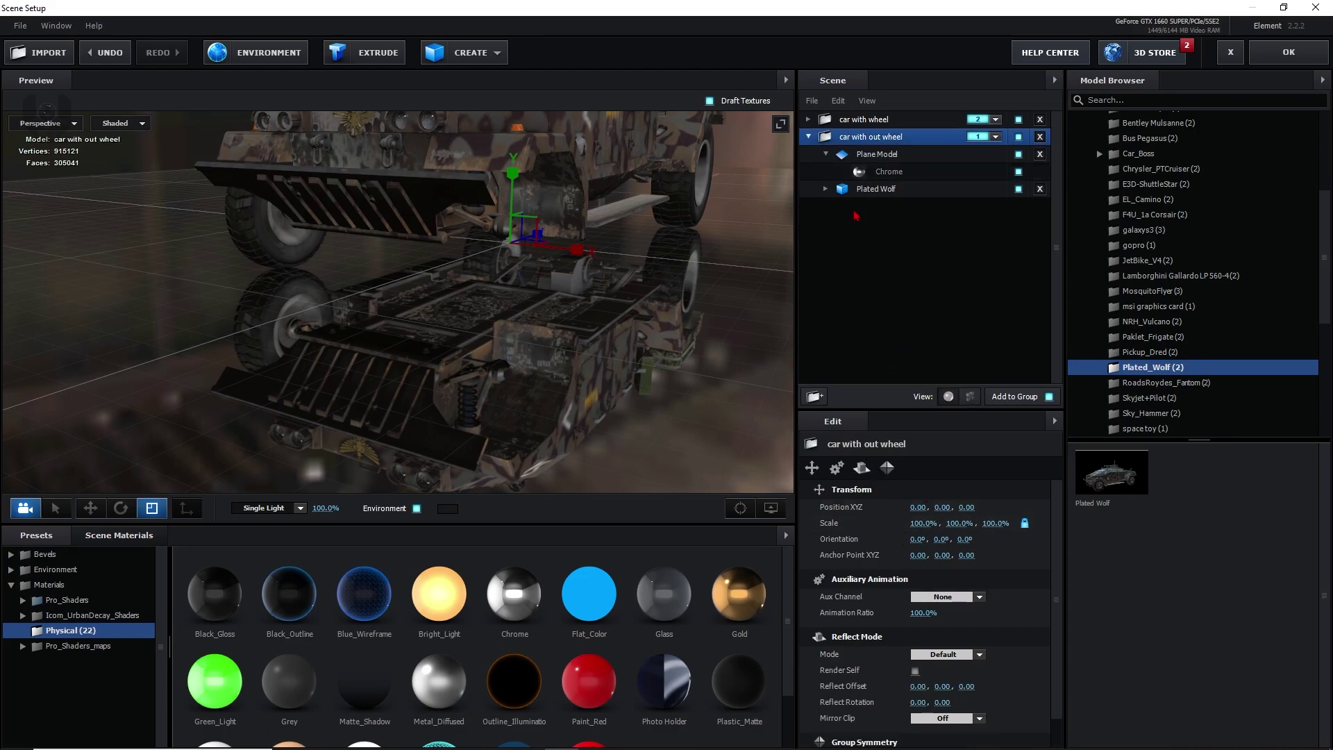
left_click(892, 174)
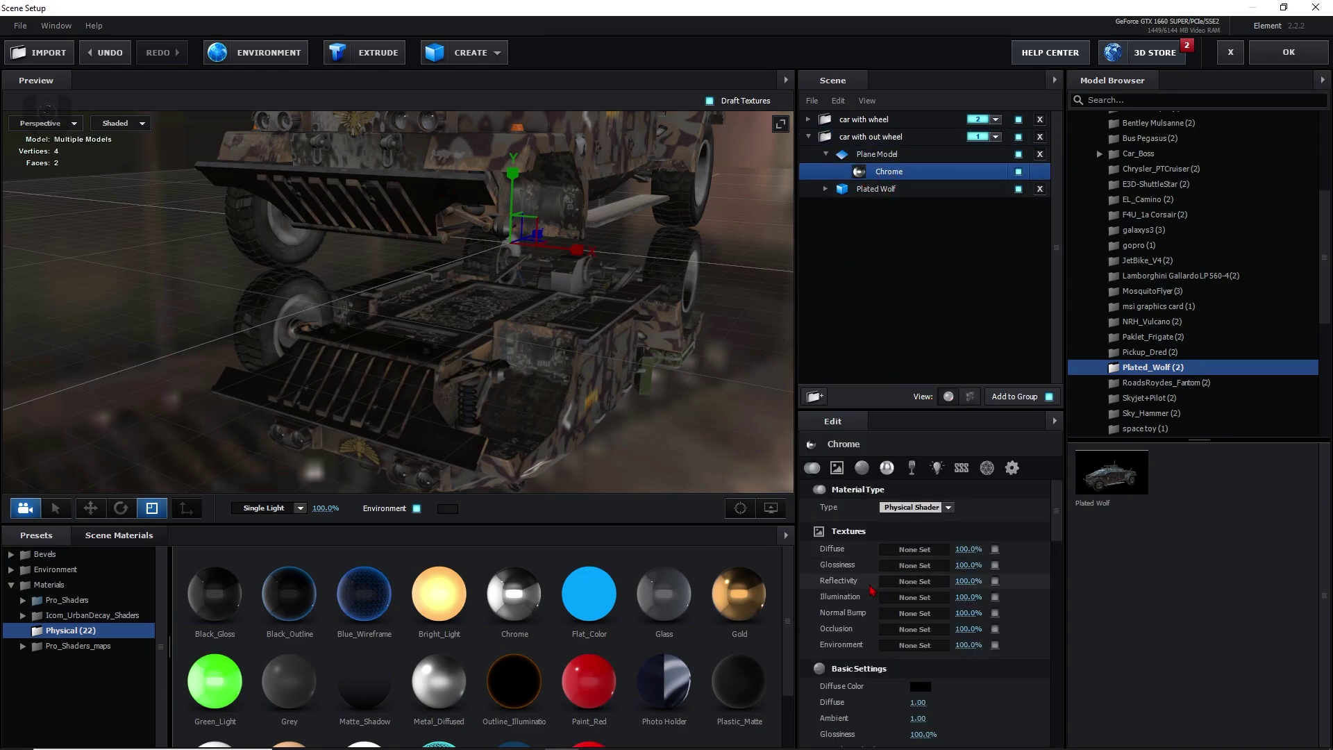
scroll(900, 592, "down", 3)
- Lower Chrome glossiness to 73% and move Plane Model out into its own group 3
left_click_drag(920, 588, 907, 594)
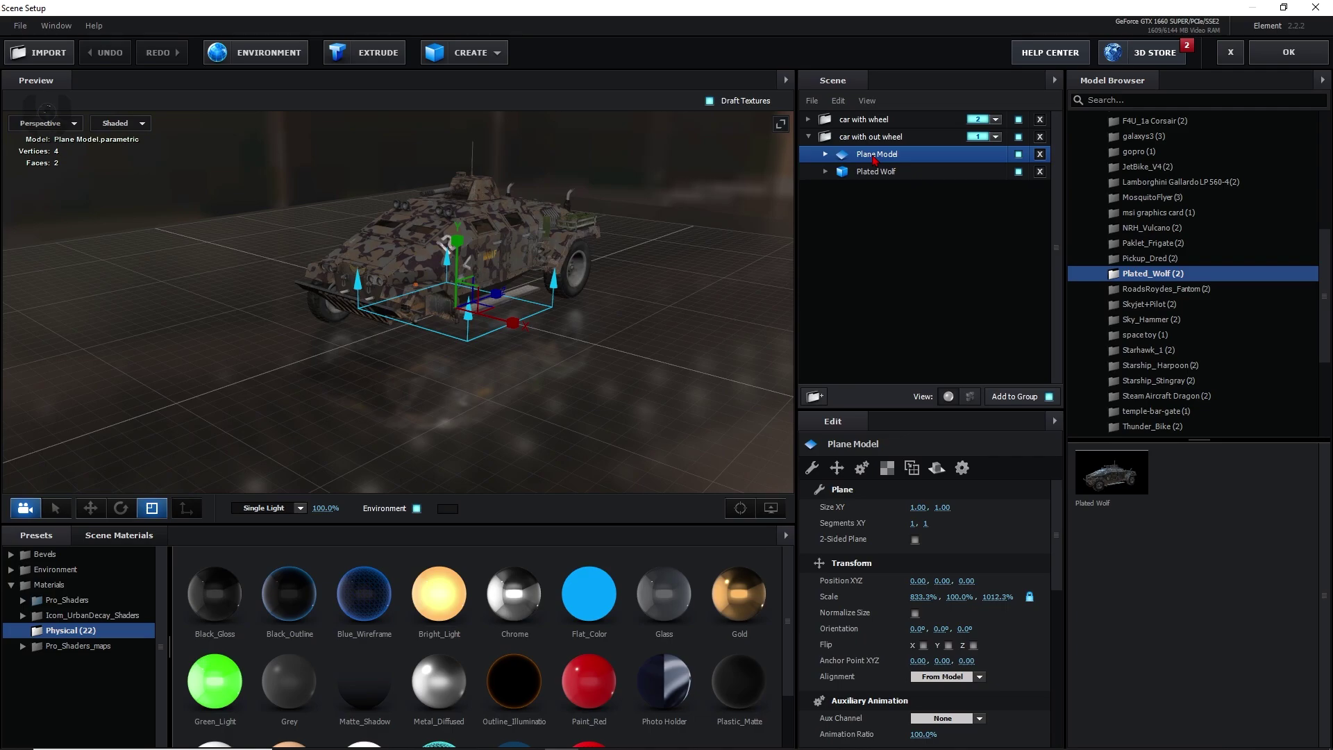
left_click_drag(874, 161, 895, 186)
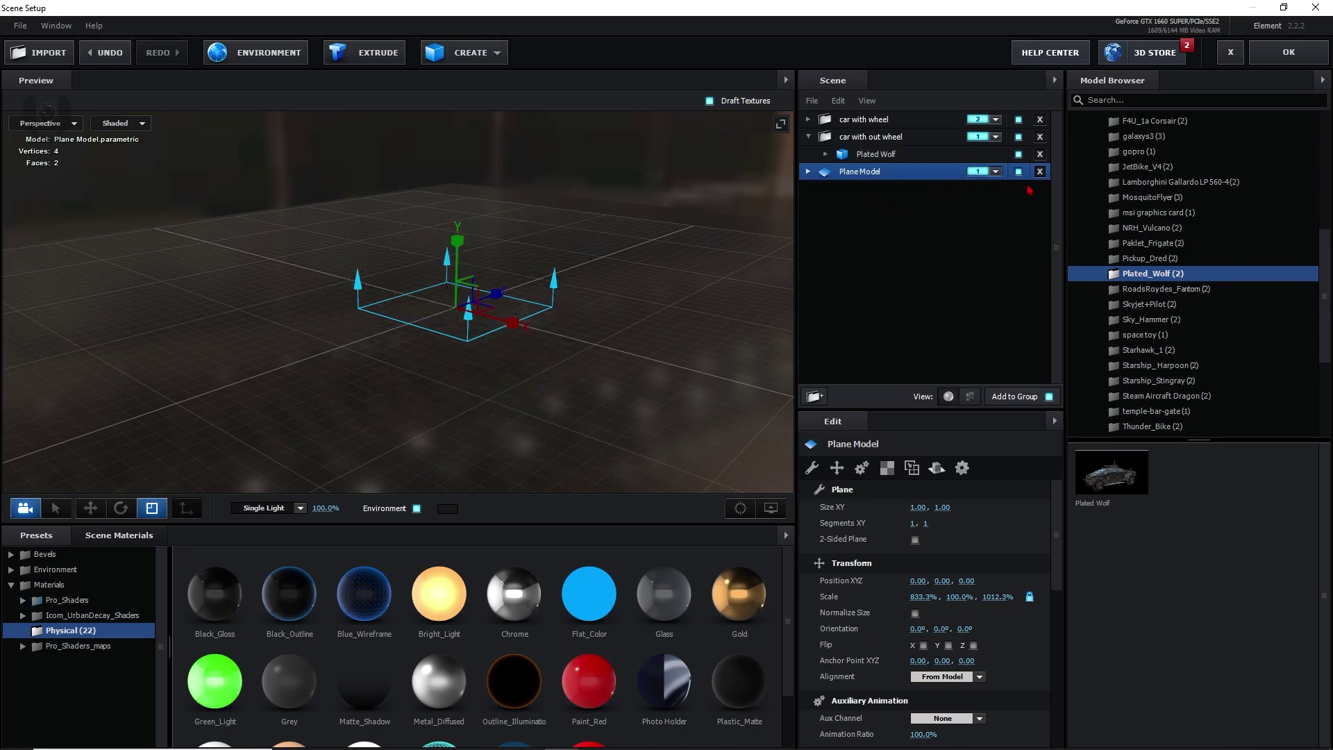
left_click(992, 175)
left_click(1023, 192)
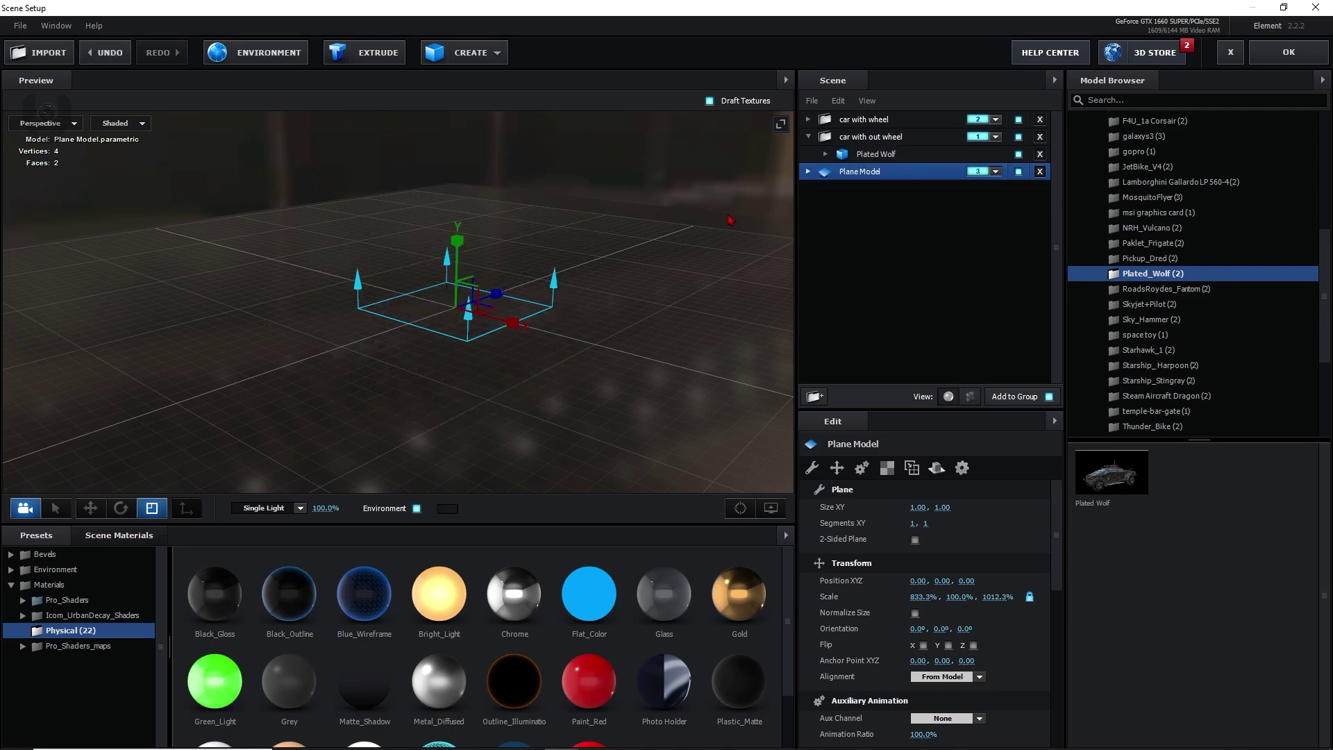
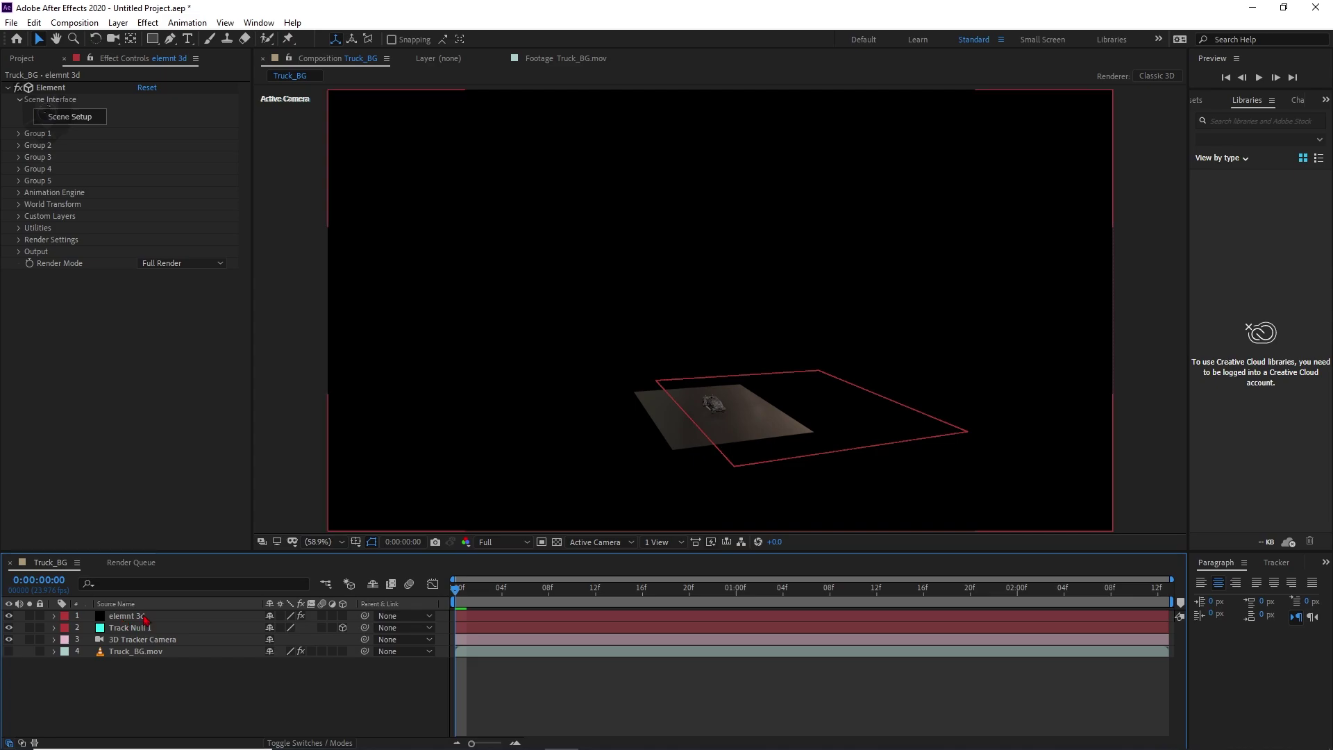
- Select the elemnt 3d layer in the Truck_BG timeline
left_click(145, 617)
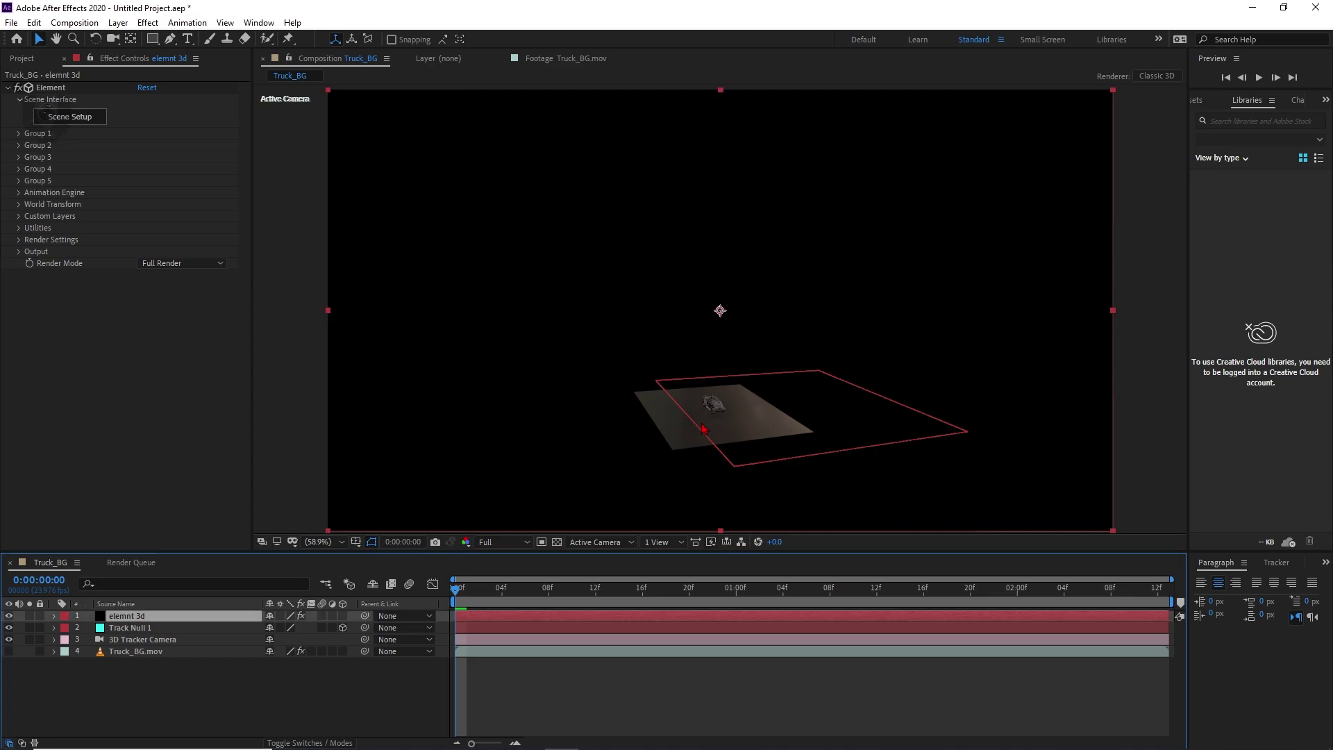
- Enlarge the Group 1 truck to particle size 111.50 and try a Y rotation of about 75°
left_click(18, 134)
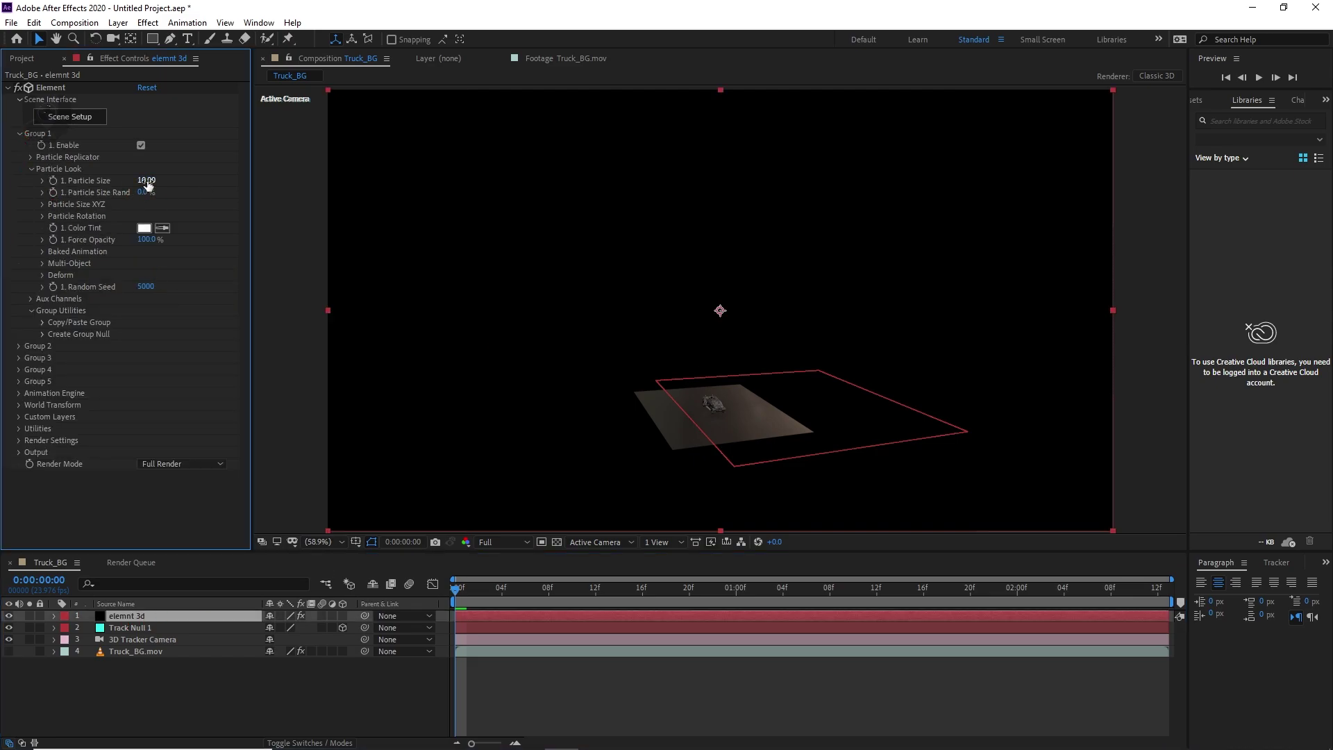
left_click_drag(147, 183, 790, 125)
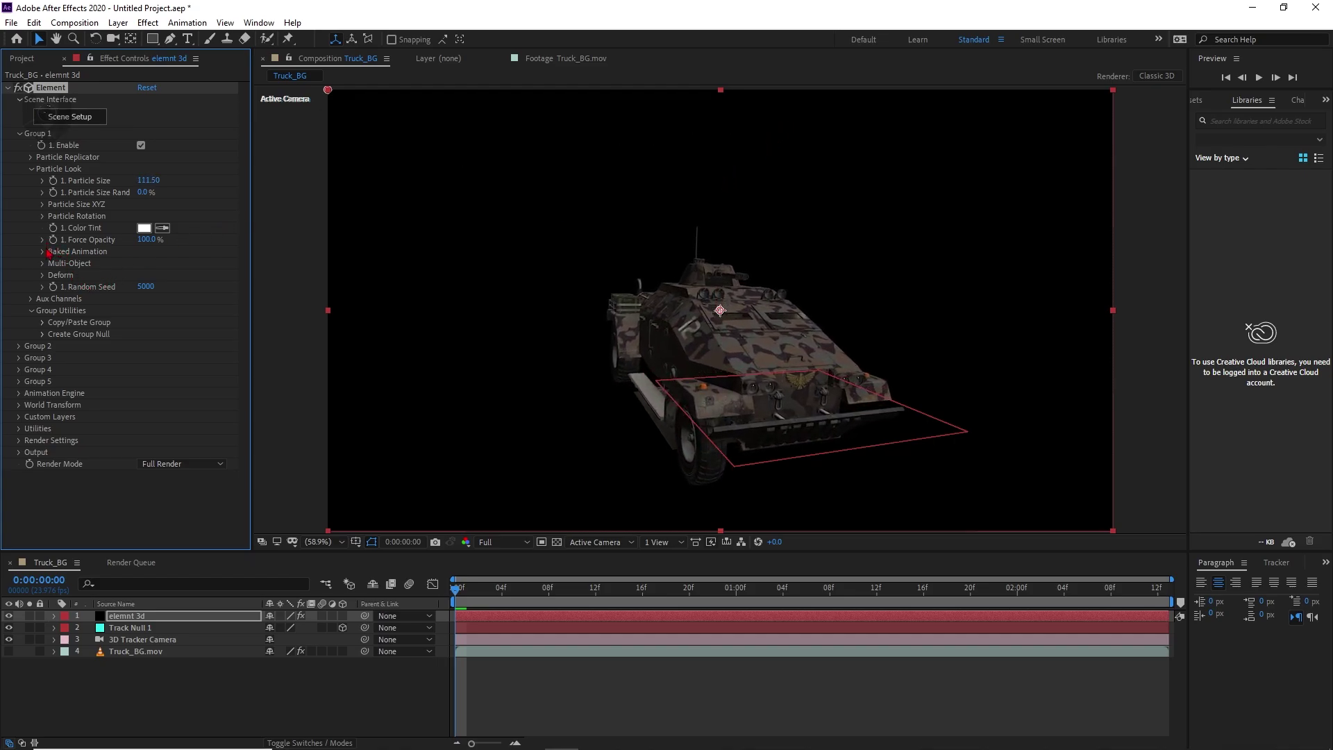
left_click(43, 216)
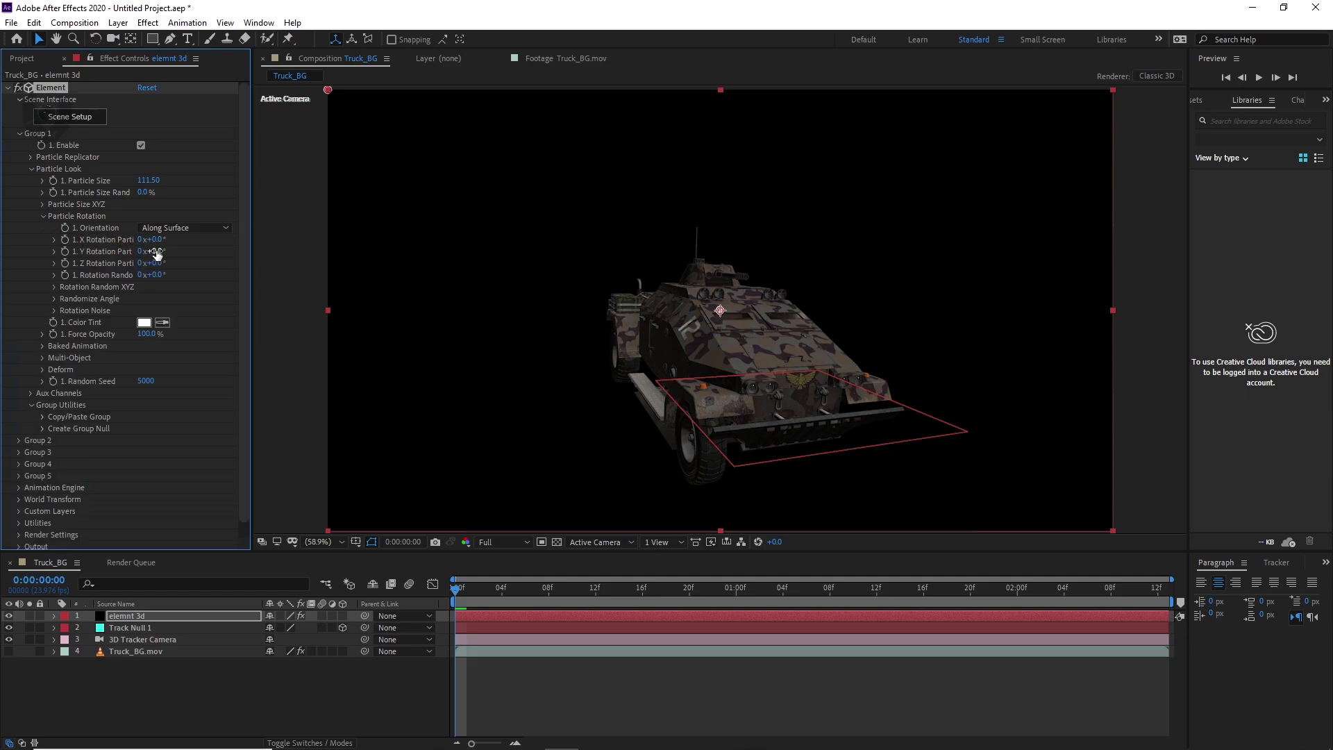
left_click_drag(157, 254, 205, 250)
- At 0:00:02:12, set Group 1's replicator Position Z to 2570
left_click_drag(461, 601, 1156, 590)
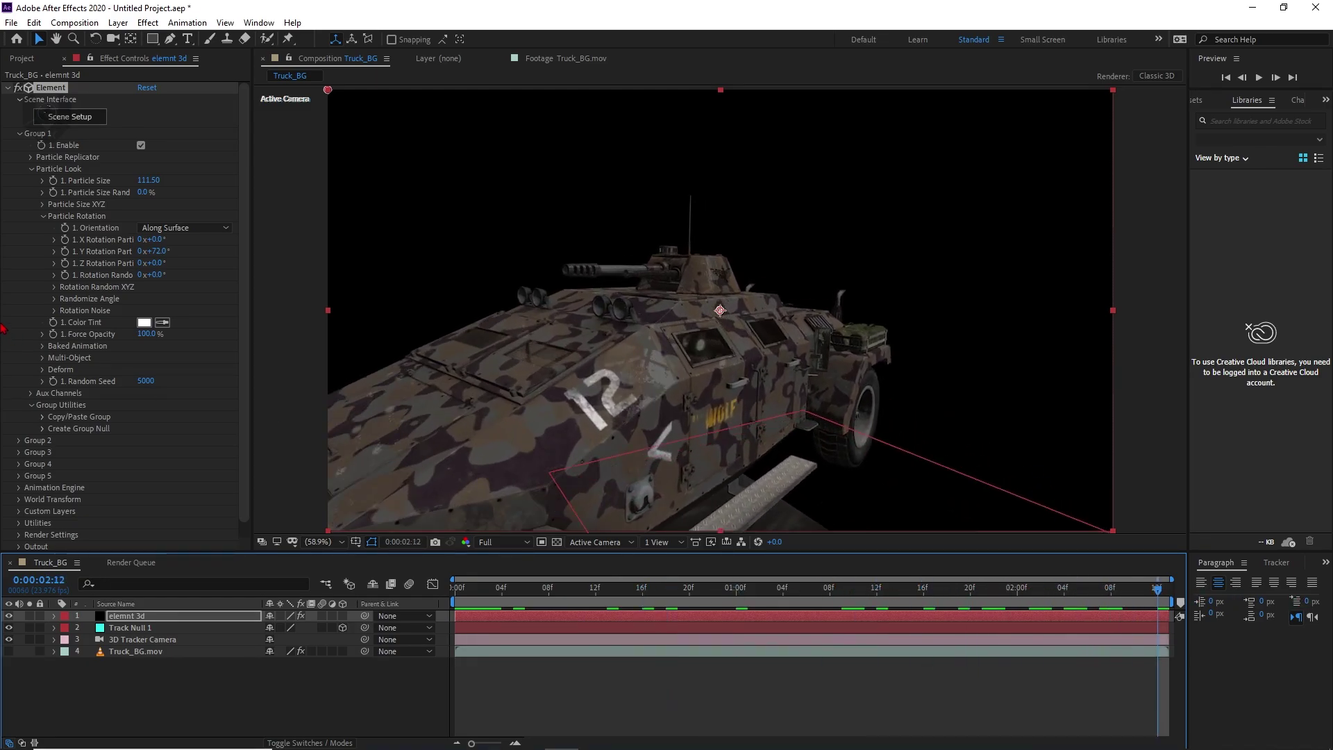
left_click(27, 156)
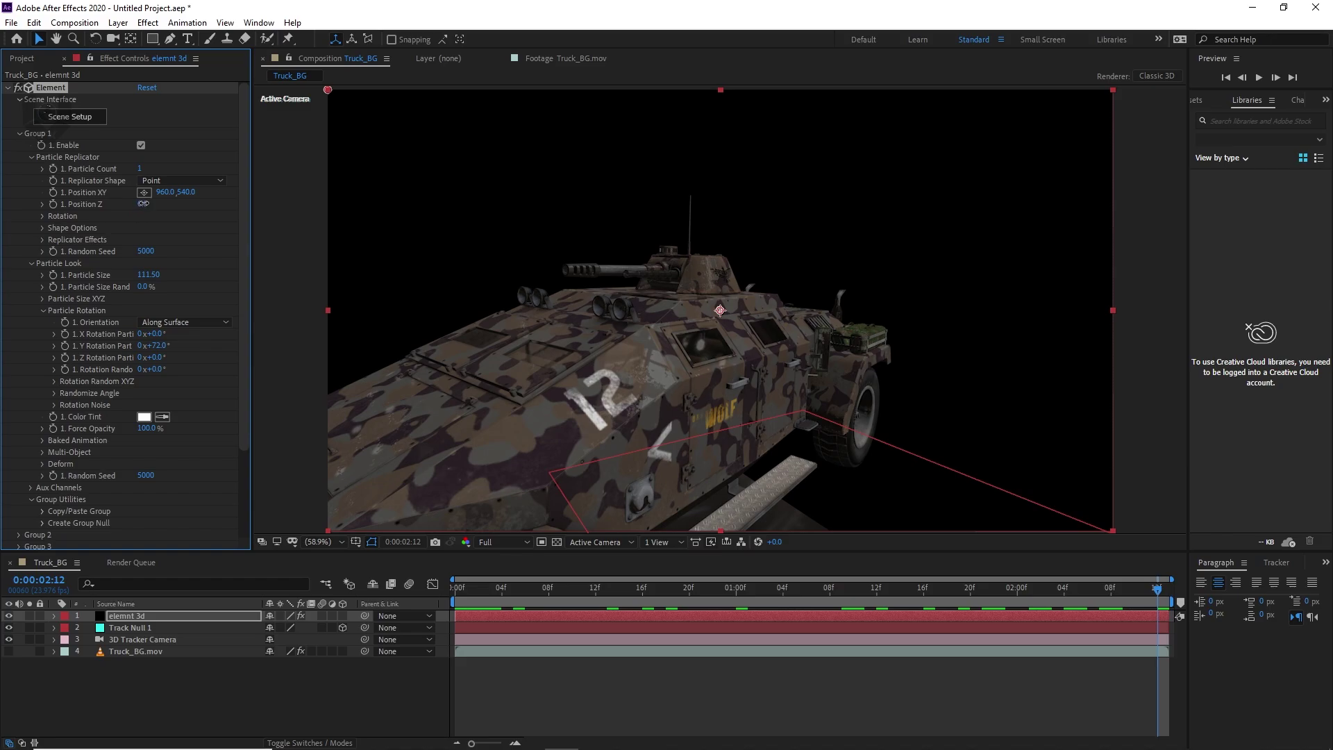
left_click_drag(143, 203, 397, 185)
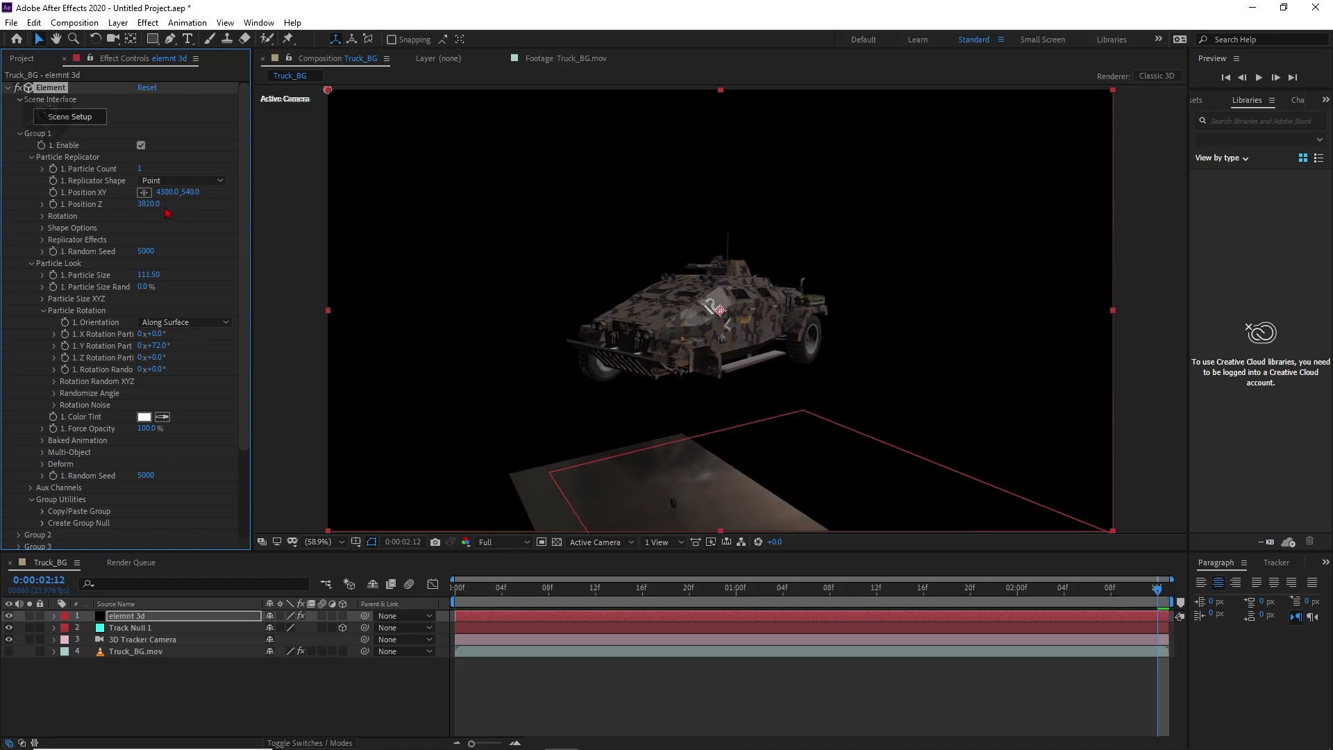
left_click_drag(159, 203, 1, 206)
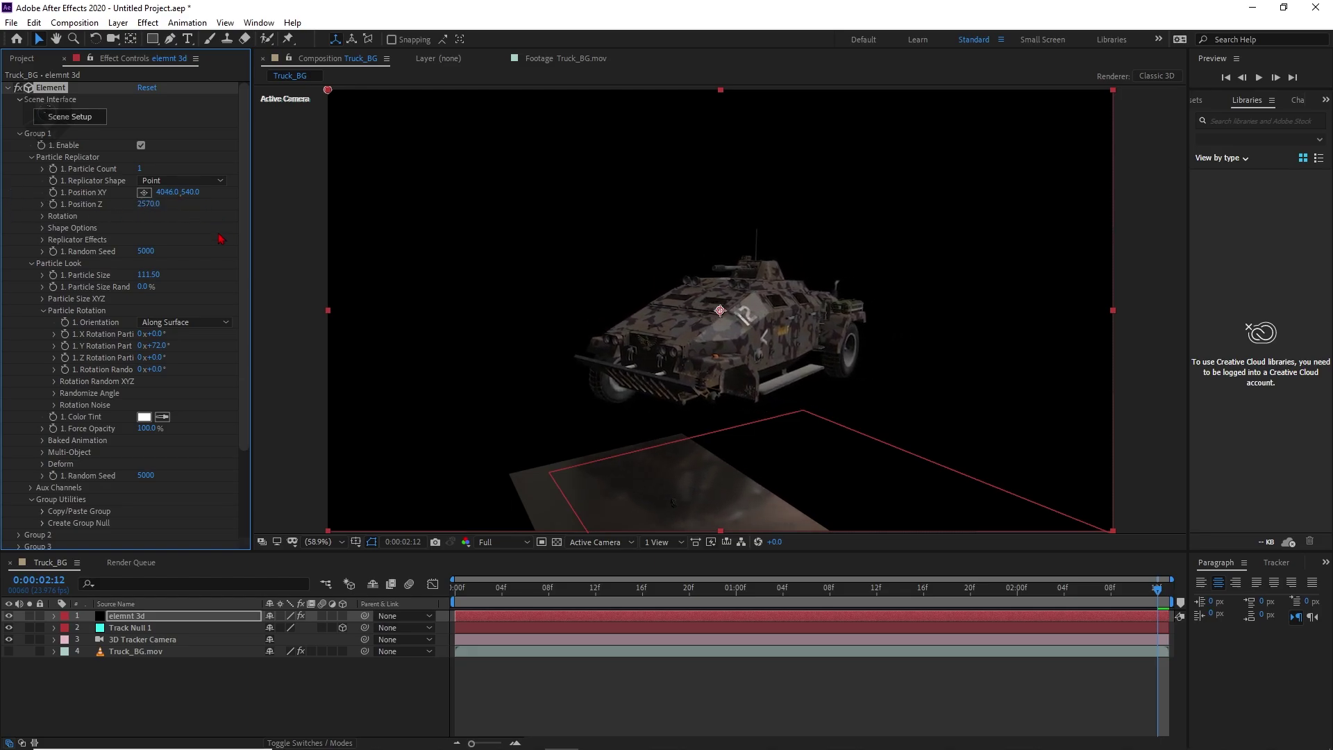
- Reset particle Y rotation to 0, then turn the replicator 82° on Y with X at 3755
left_click(158, 344)
type("0")
key("Return")
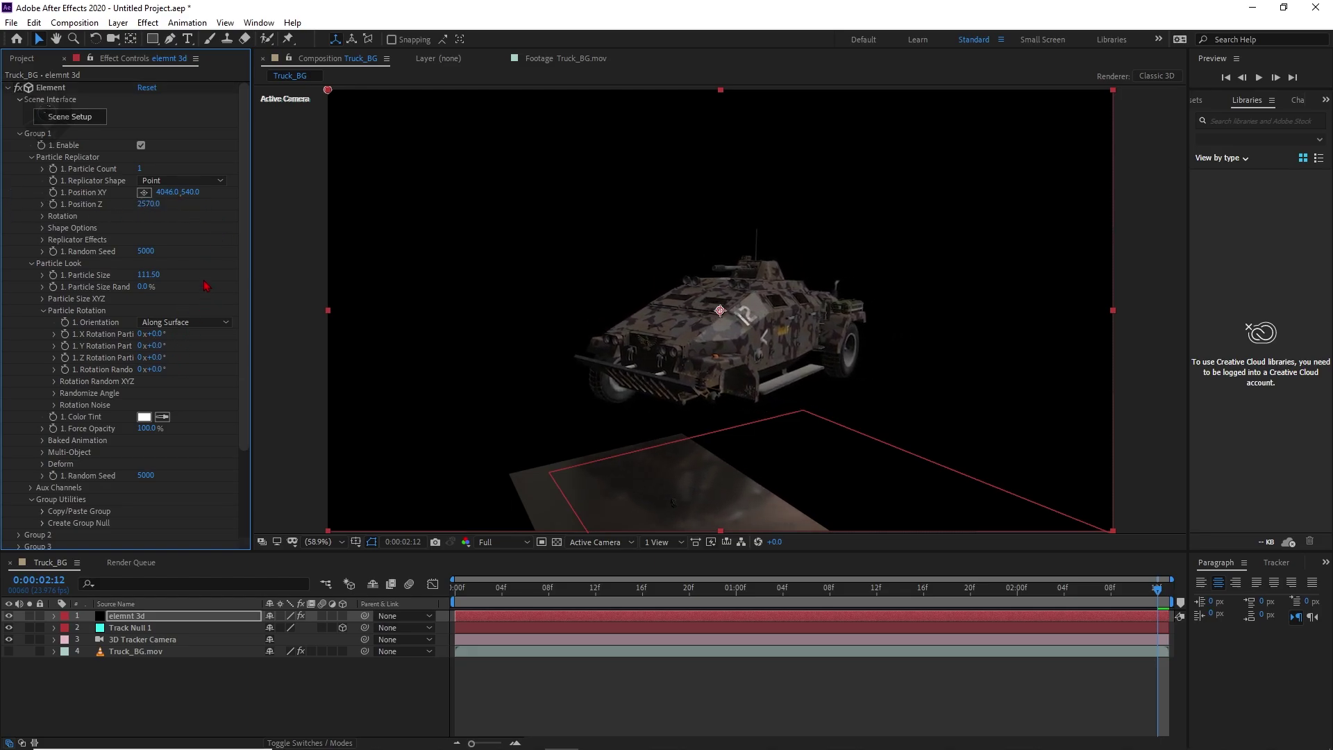
left_click(42, 216)
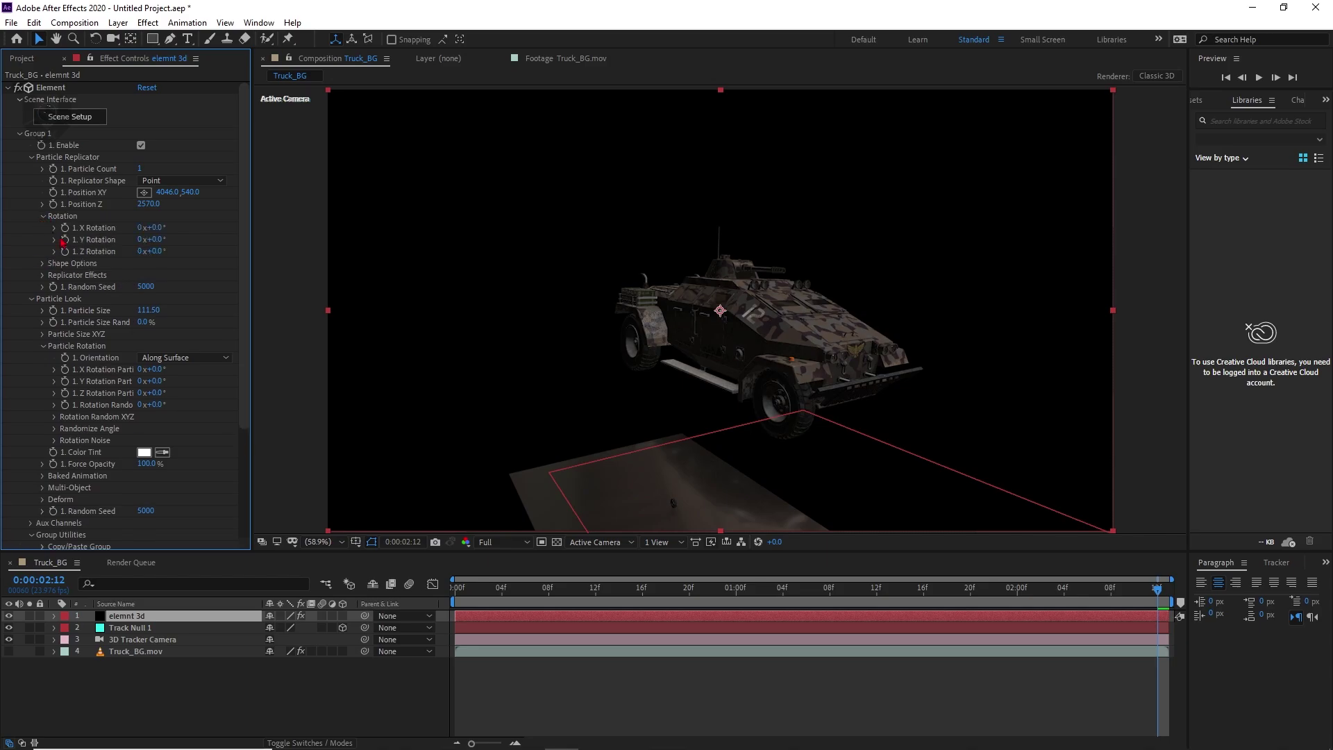
left_click_drag(160, 239, 214, 235)
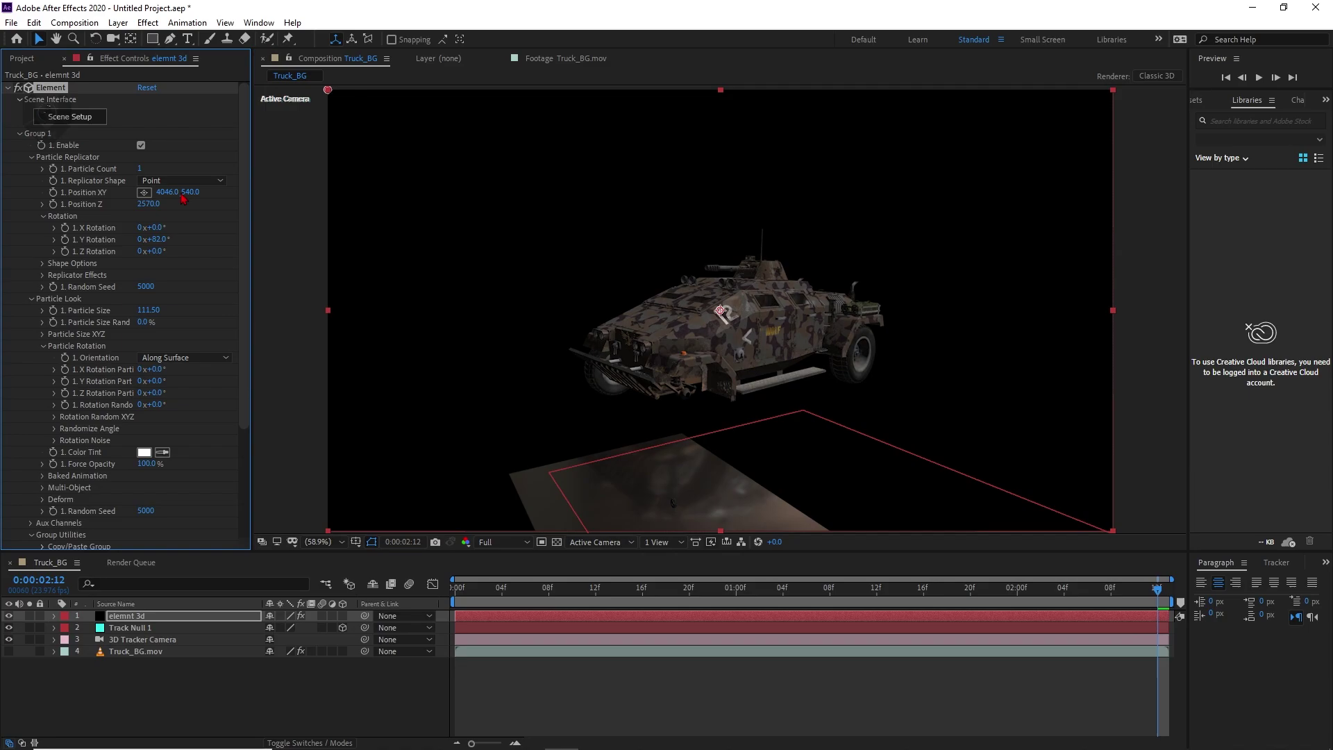
left_click_drag(167, 191, 1, 214)
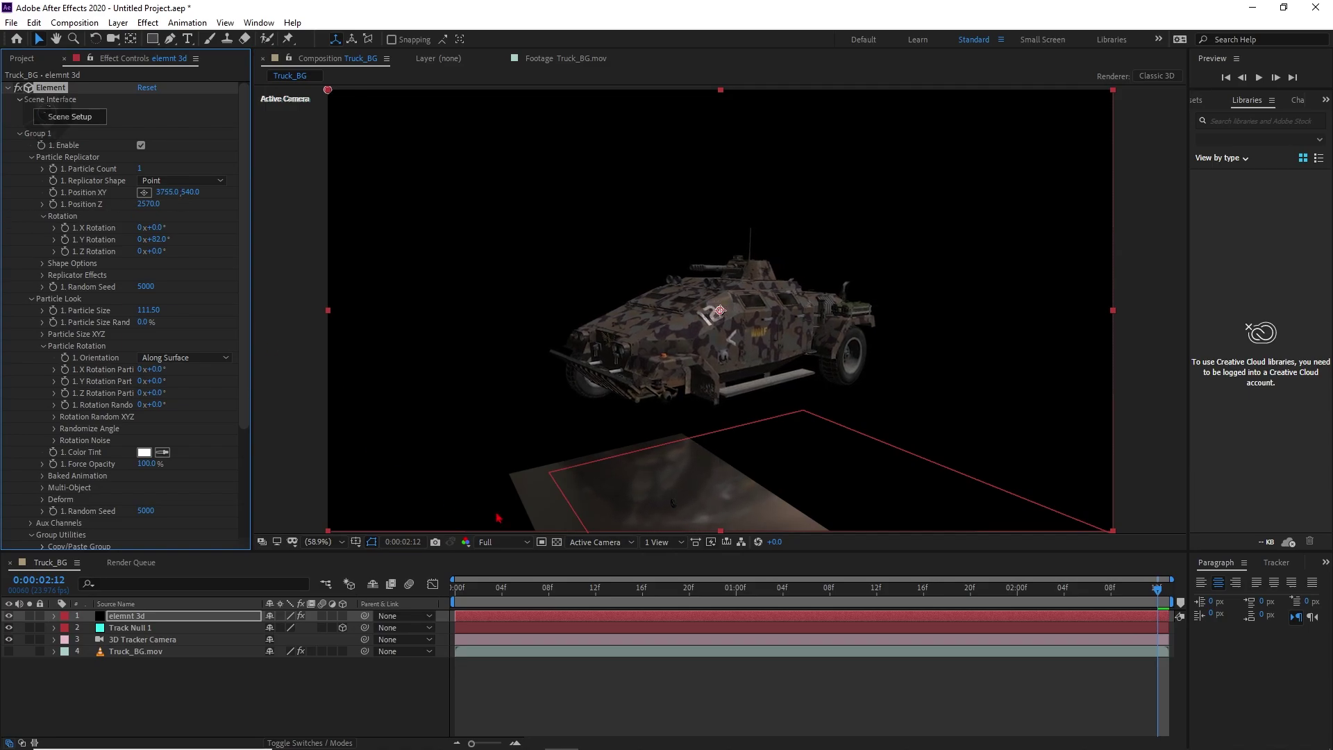
- Play the composition from the start and collapse Group 1's replicator settings
left_click_drag(1130, 592, 132, 607)
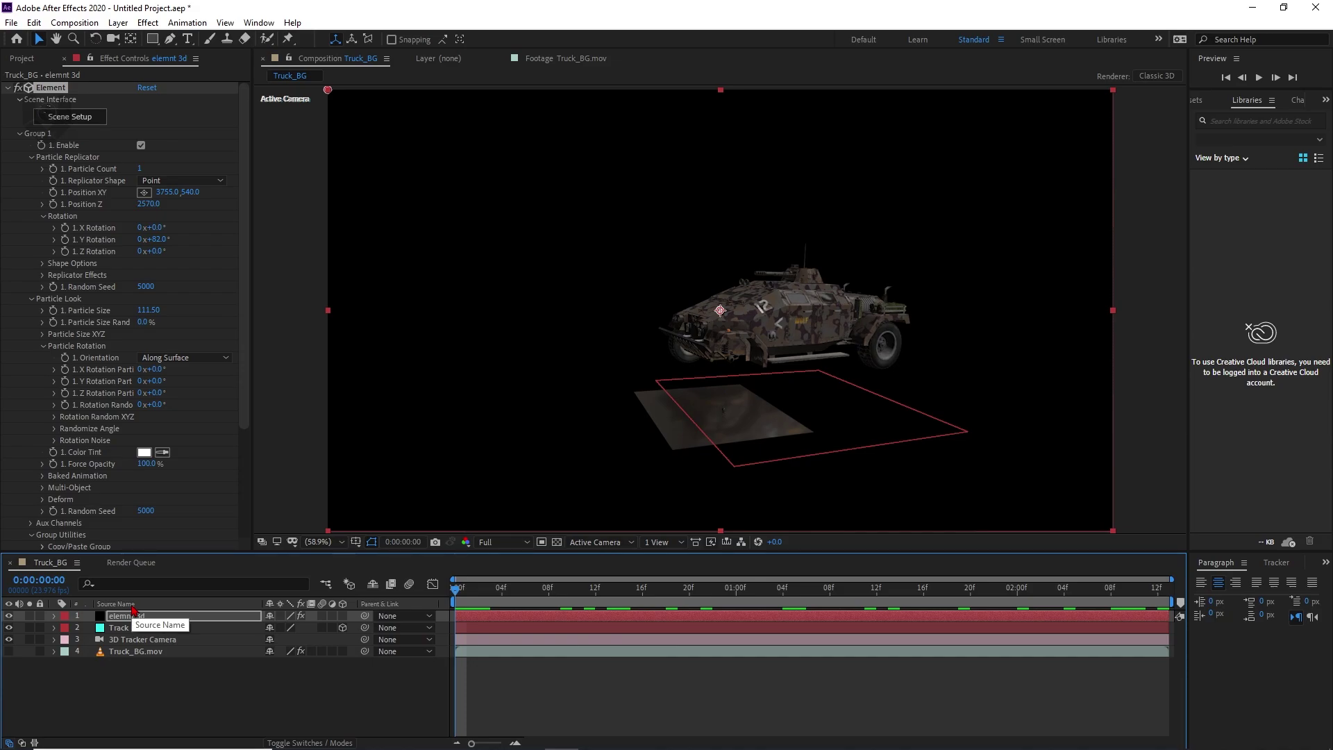
left_click_drag(509, 590, 488, 646)
key("space")
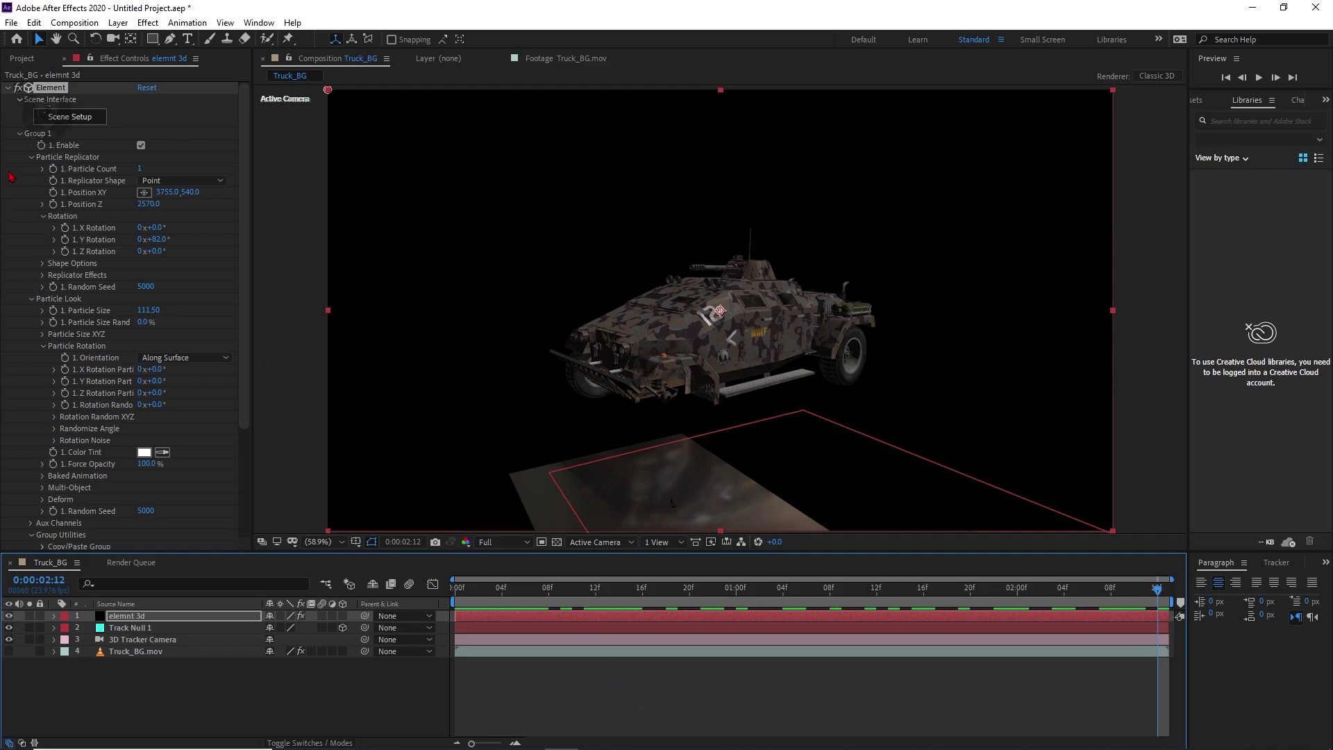
left_click(32, 159)
left_click(31, 170)
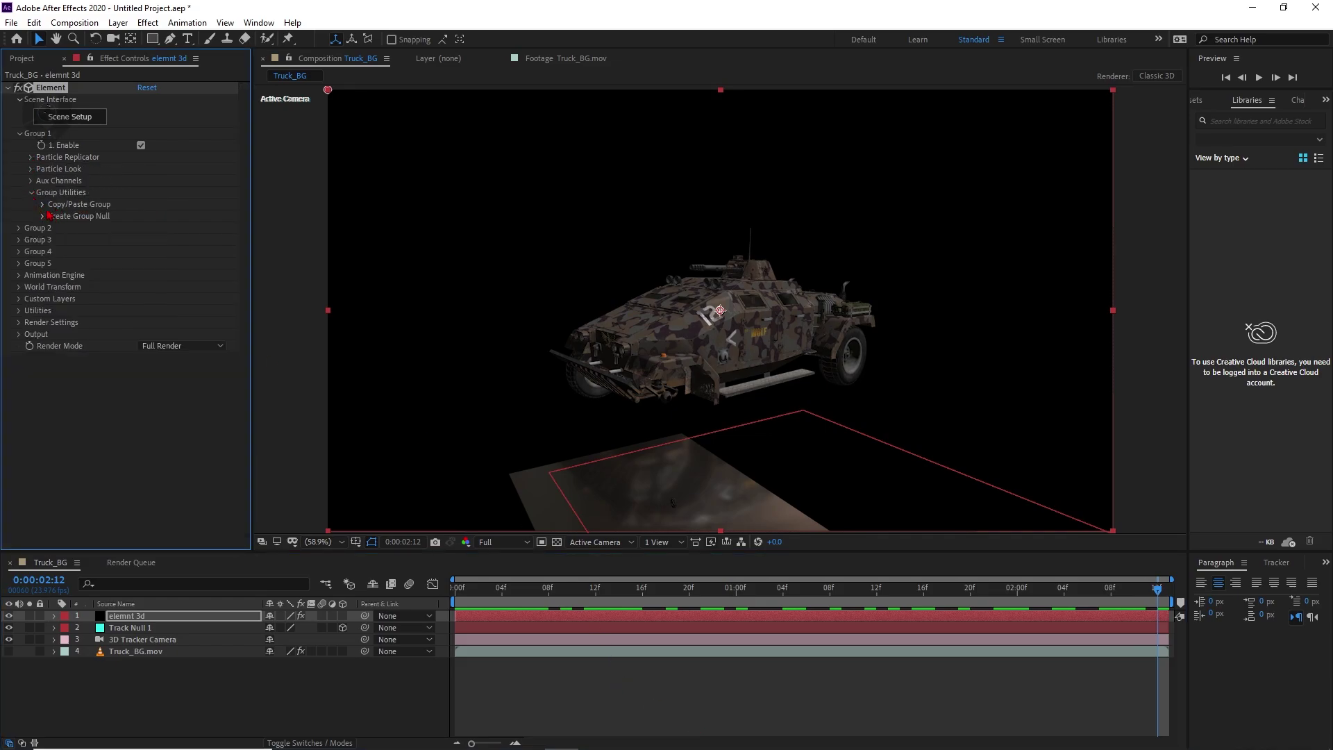
- Copy Group 1's settings and paste them into Group 2
left_click(43, 204)
left_click(85, 226)
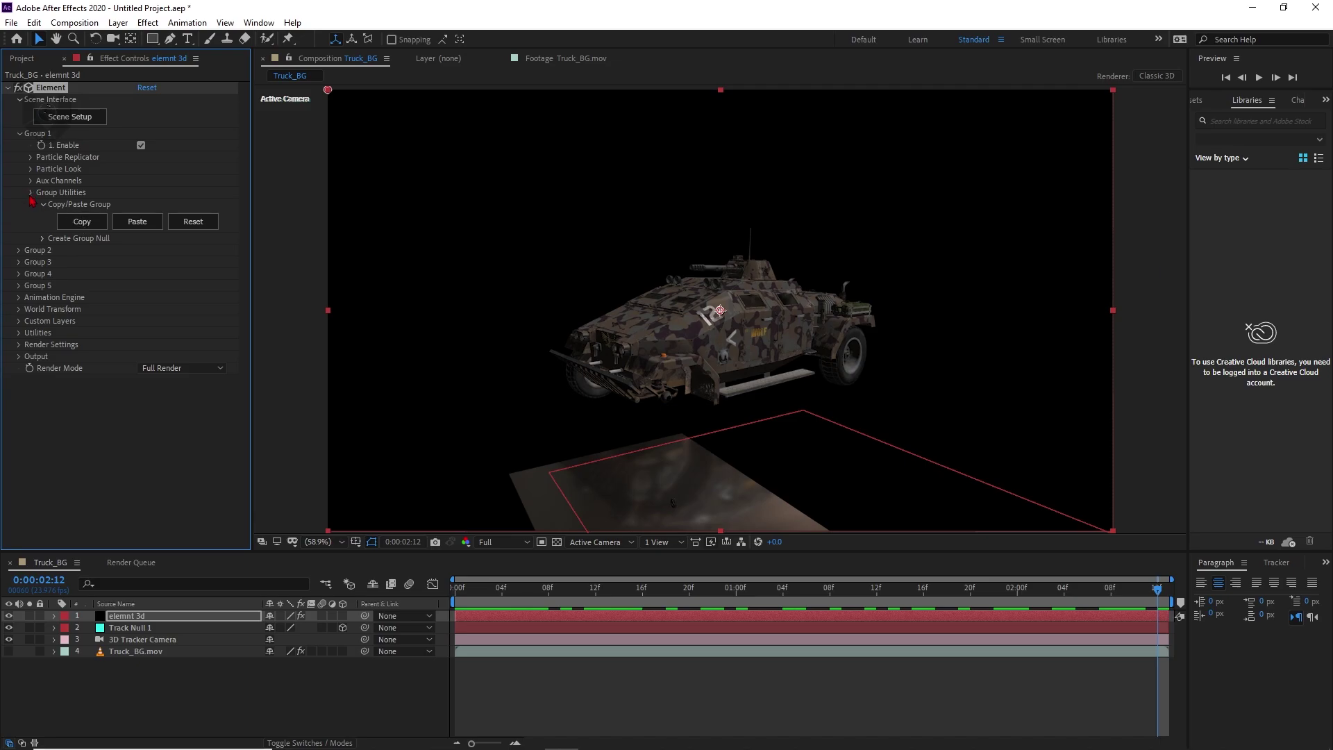
left_click(30, 192)
left_click(20, 204)
left_click(32, 263)
left_click(43, 275)
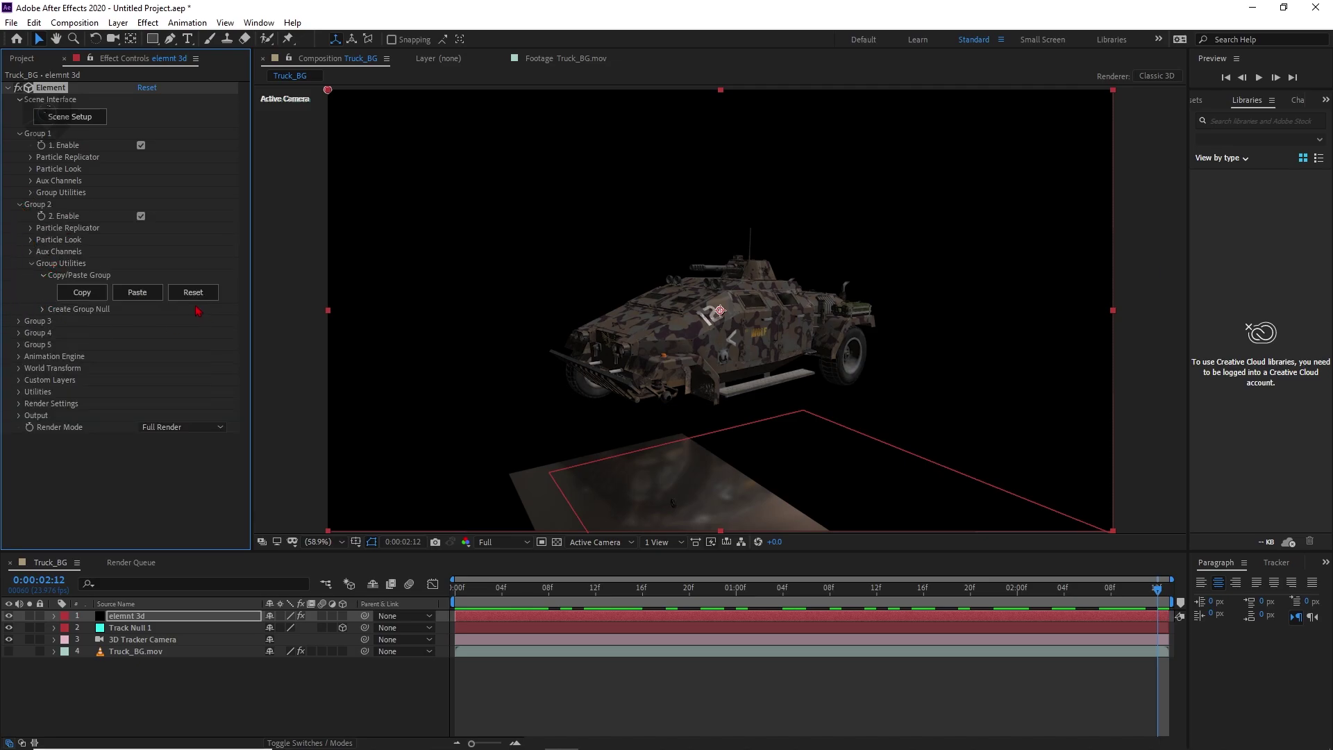
left_click(137, 292)
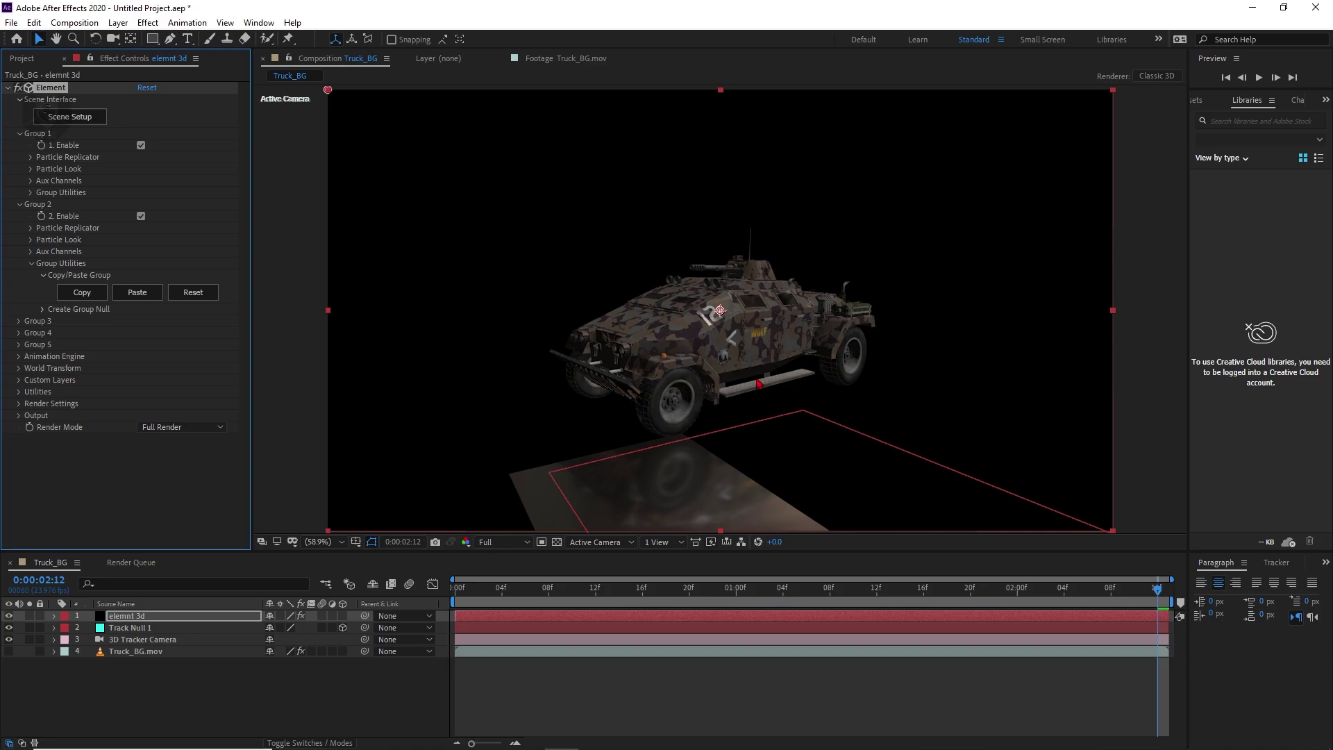
- Paste the settings into Group 3, preview the new floor, and open Scene Setup
left_click(19, 322)
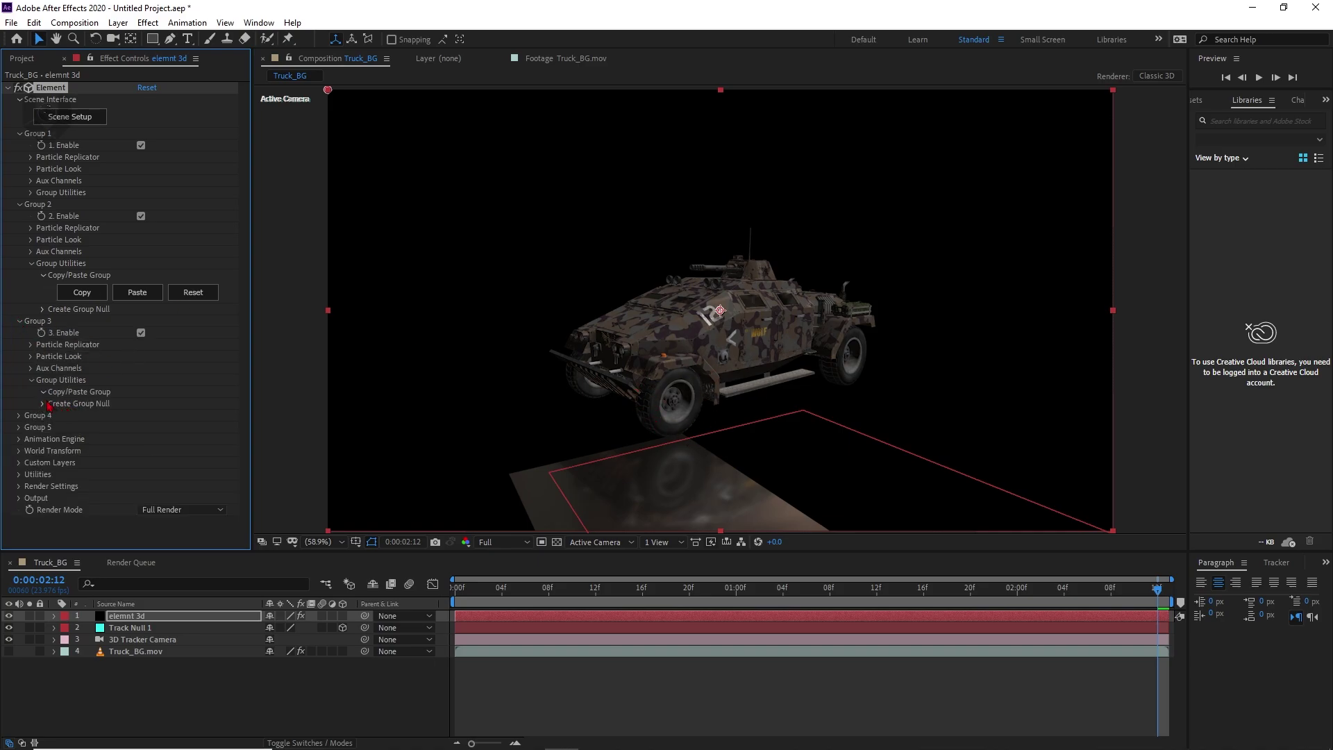
left_click(138, 409)
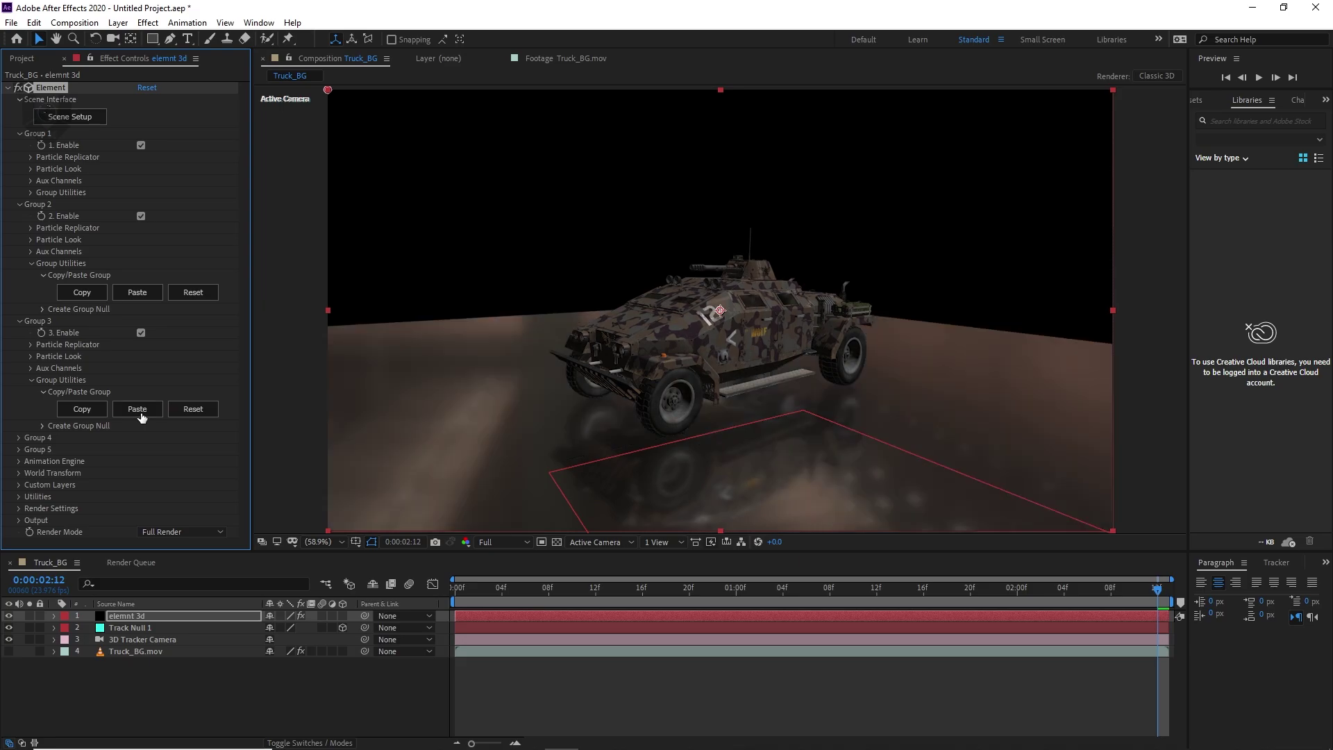
left_click_drag(458, 591, 293, 628)
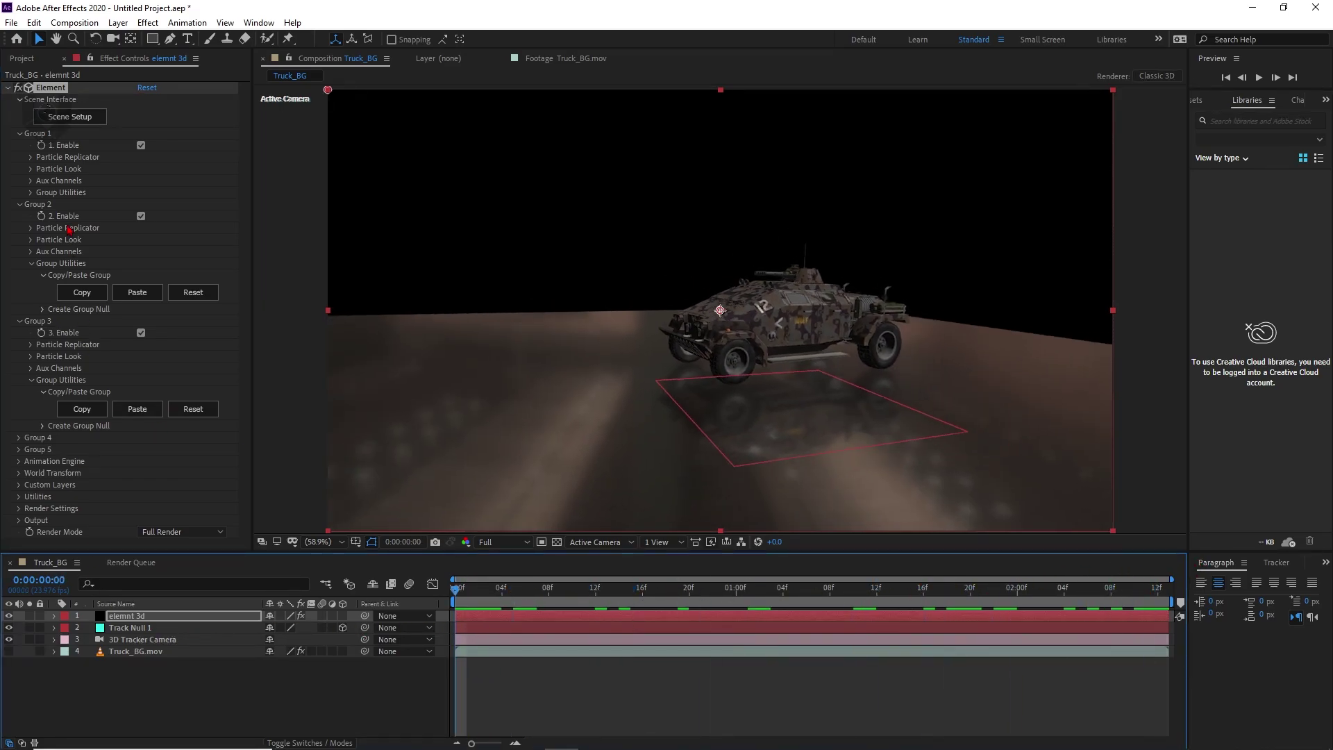
left_click(79, 127)
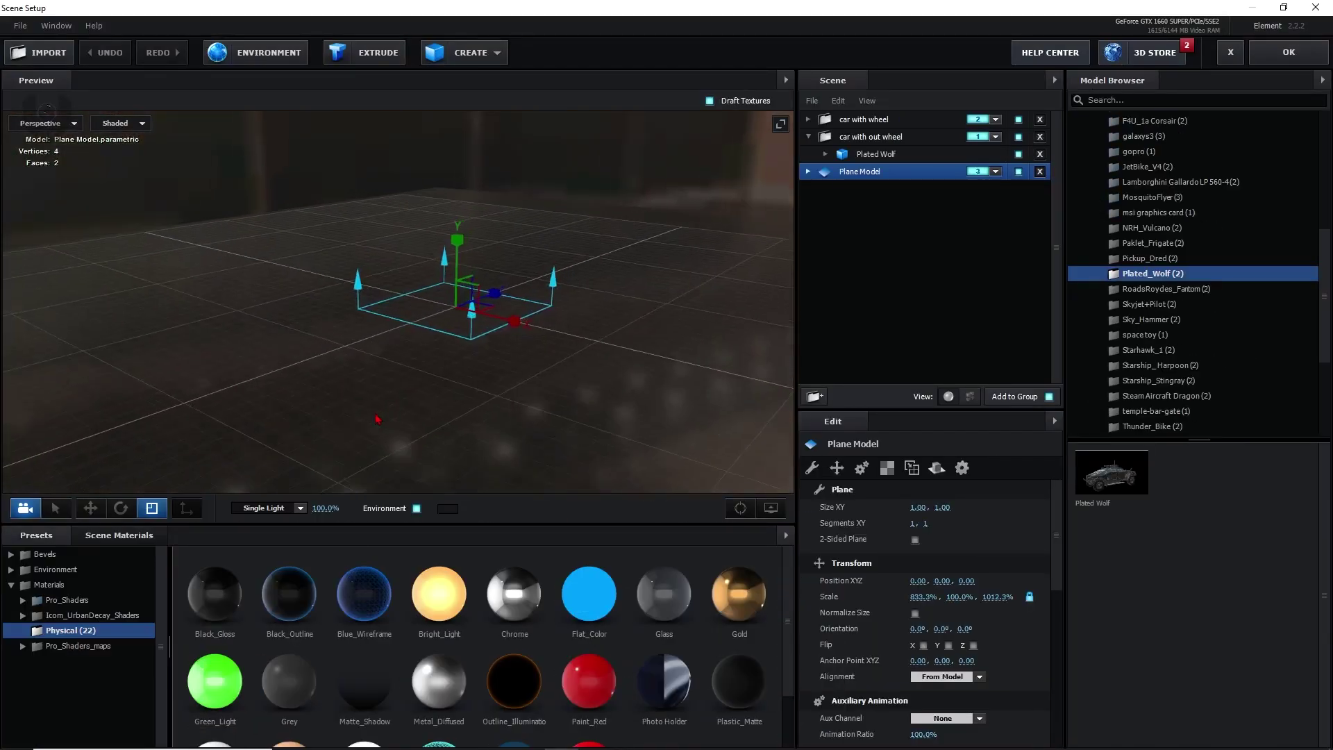
- Enable Matte Shadow and Matte Reflection on the Plane Model's Chrome material and confirm with OK
left_click(808, 172)
left_click(868, 189)
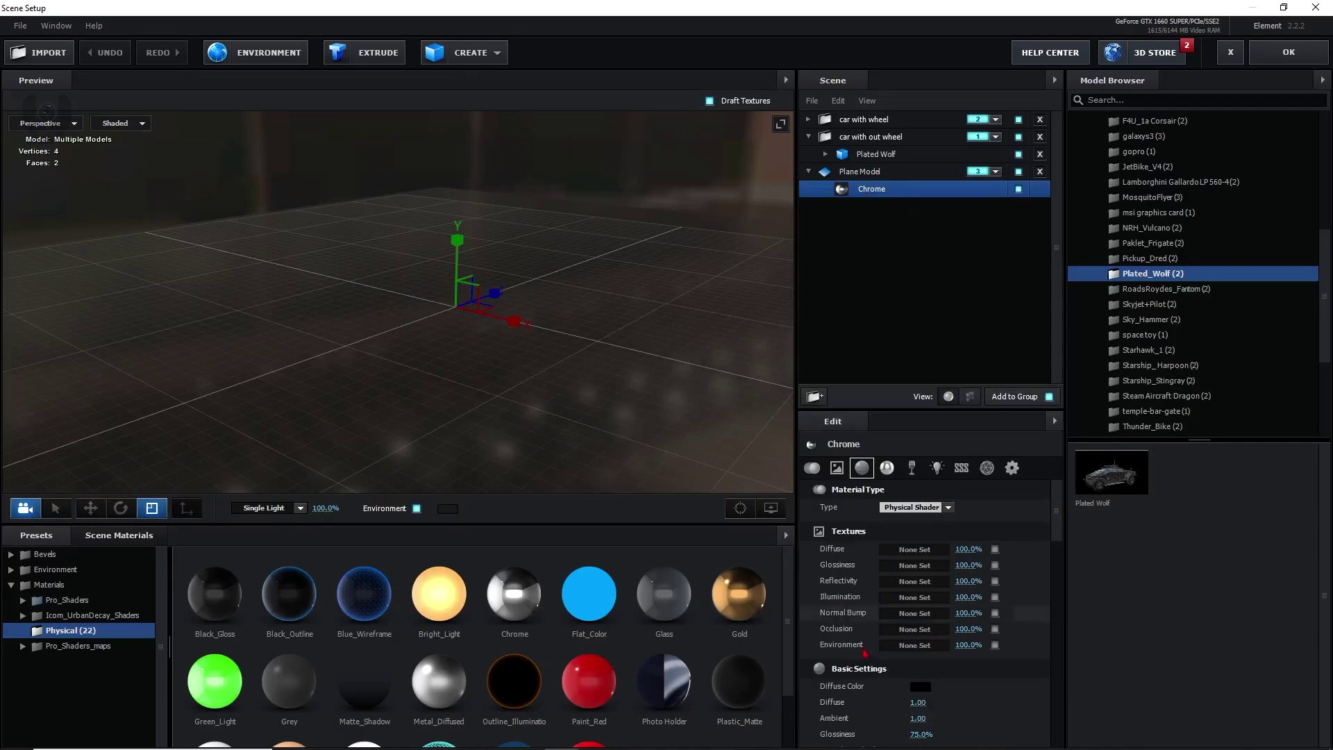
scroll(867, 657, "down", 5)
scroll(867, 656, "down", 8)
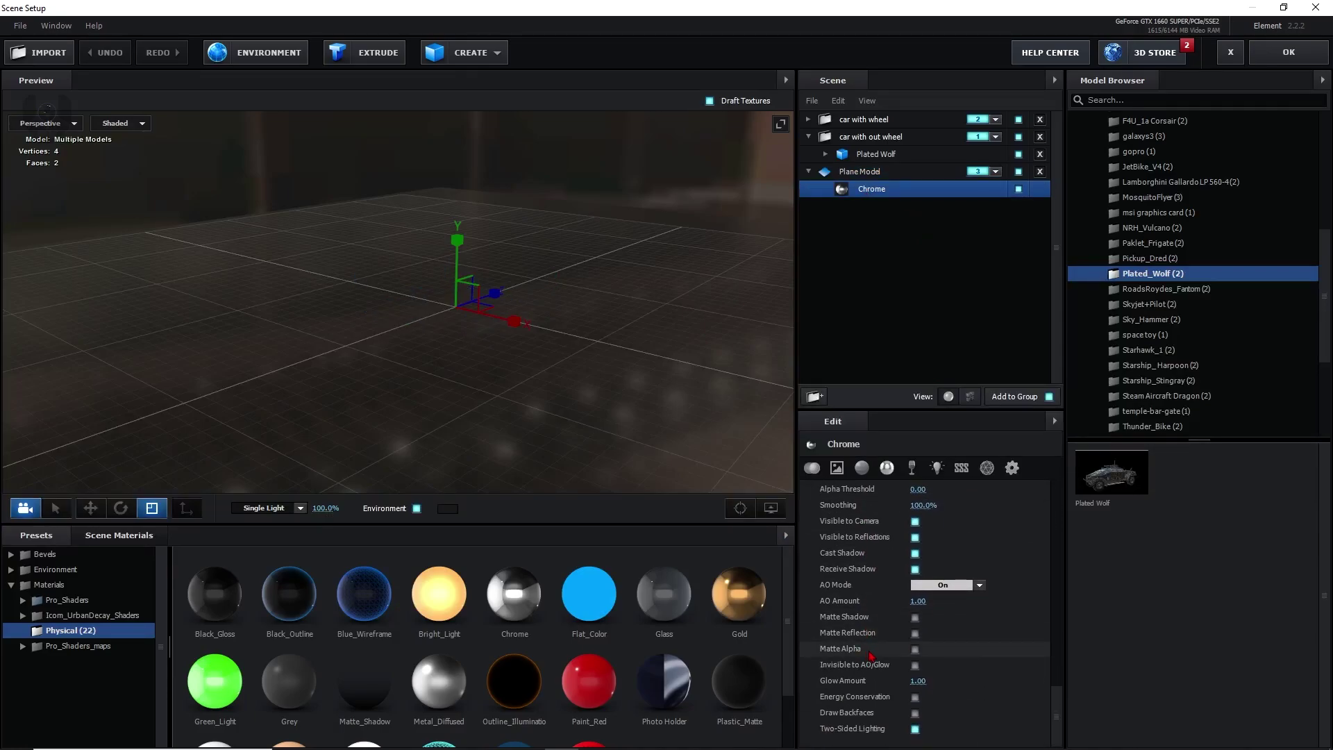
left_click(915, 617)
left_click(915, 633)
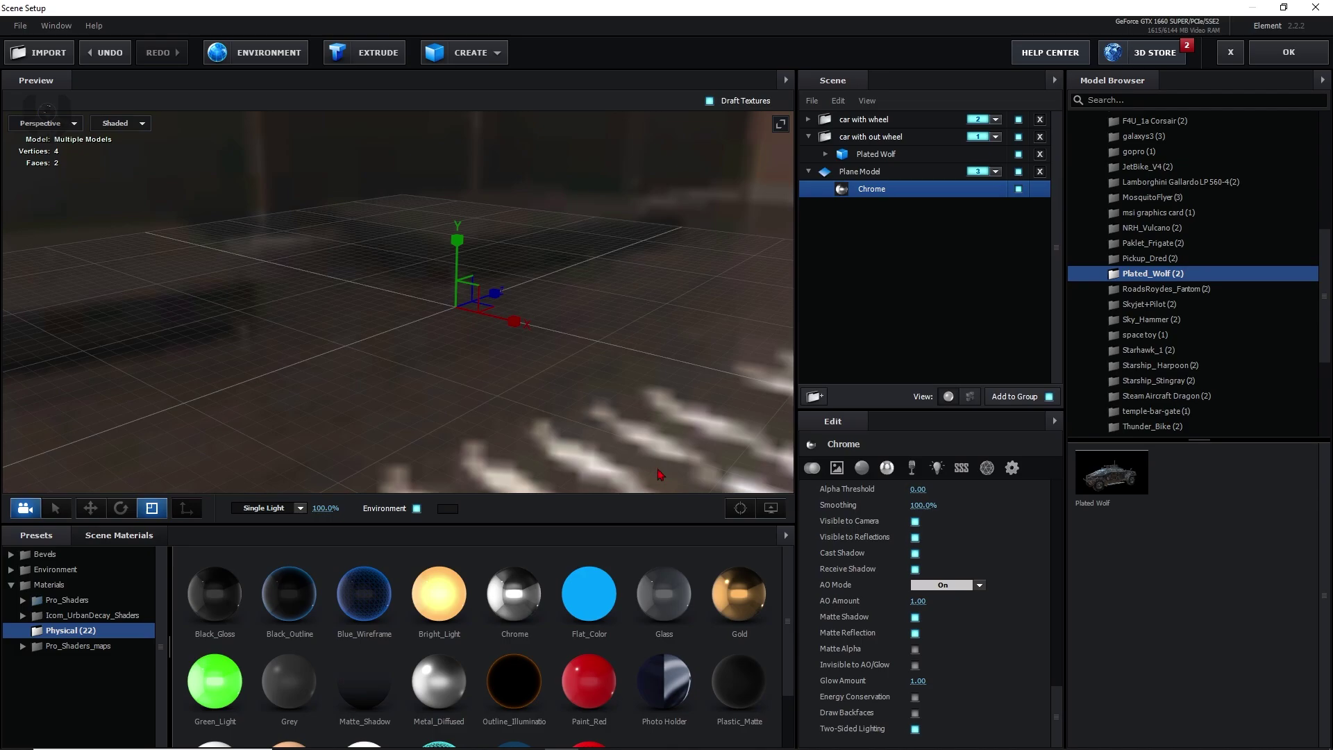
mouse_move(624, 457)
left_mouse_down()
mouse_move(687, 448)
mouse_move(633, 472)
left_mouse_up()
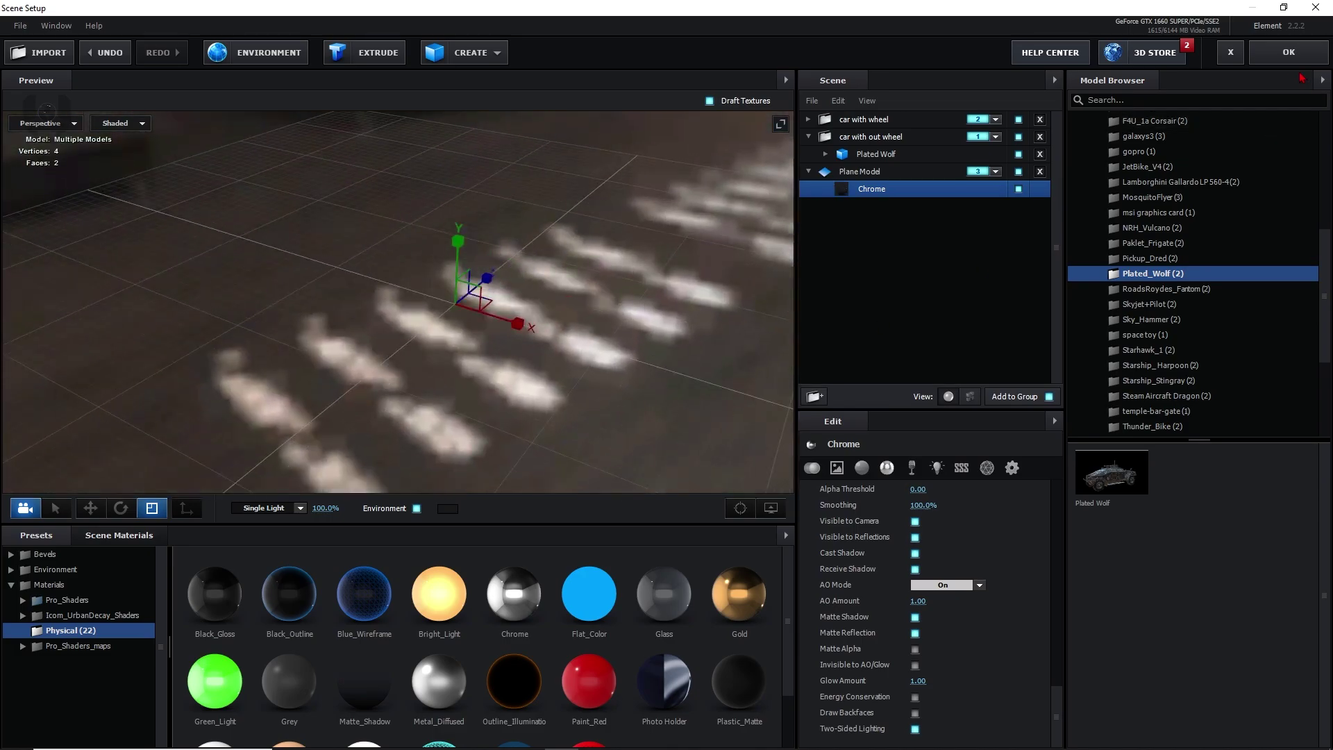
left_click_drag(582, 345, 591, 152)
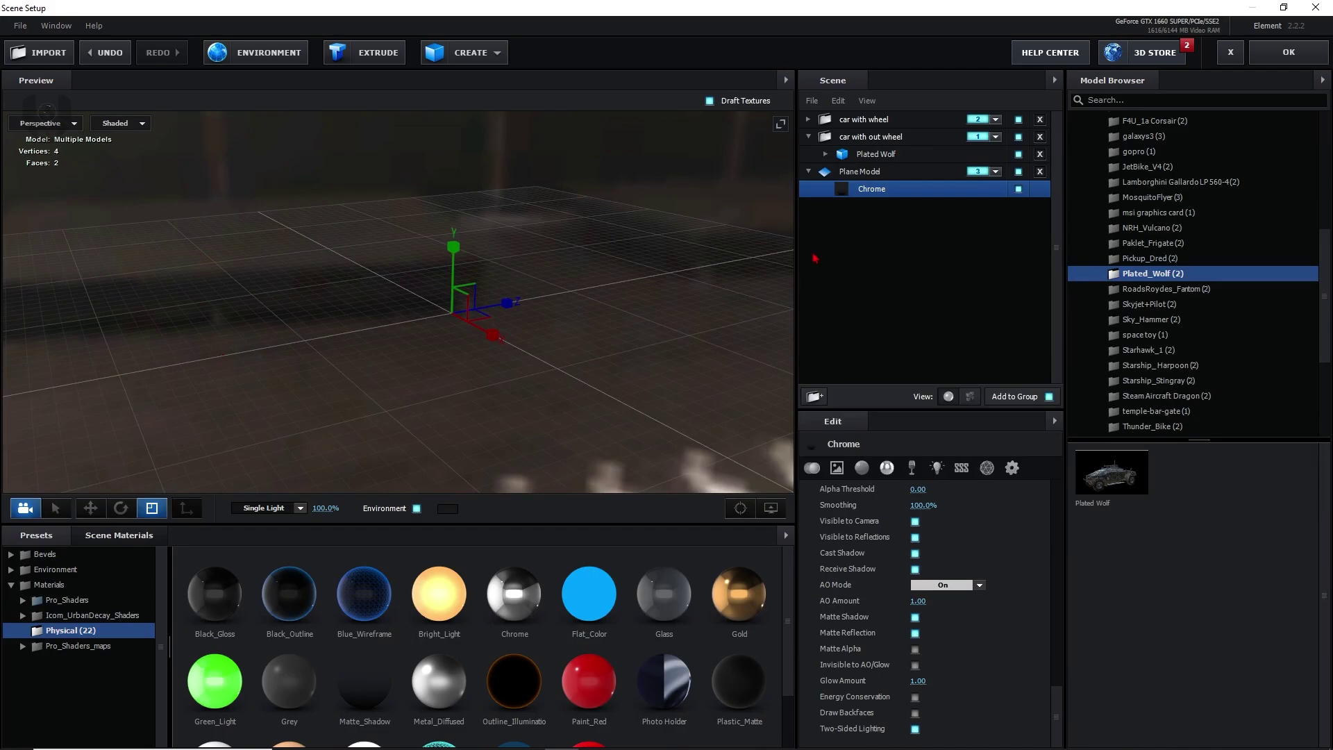
left_click(1291, 56)
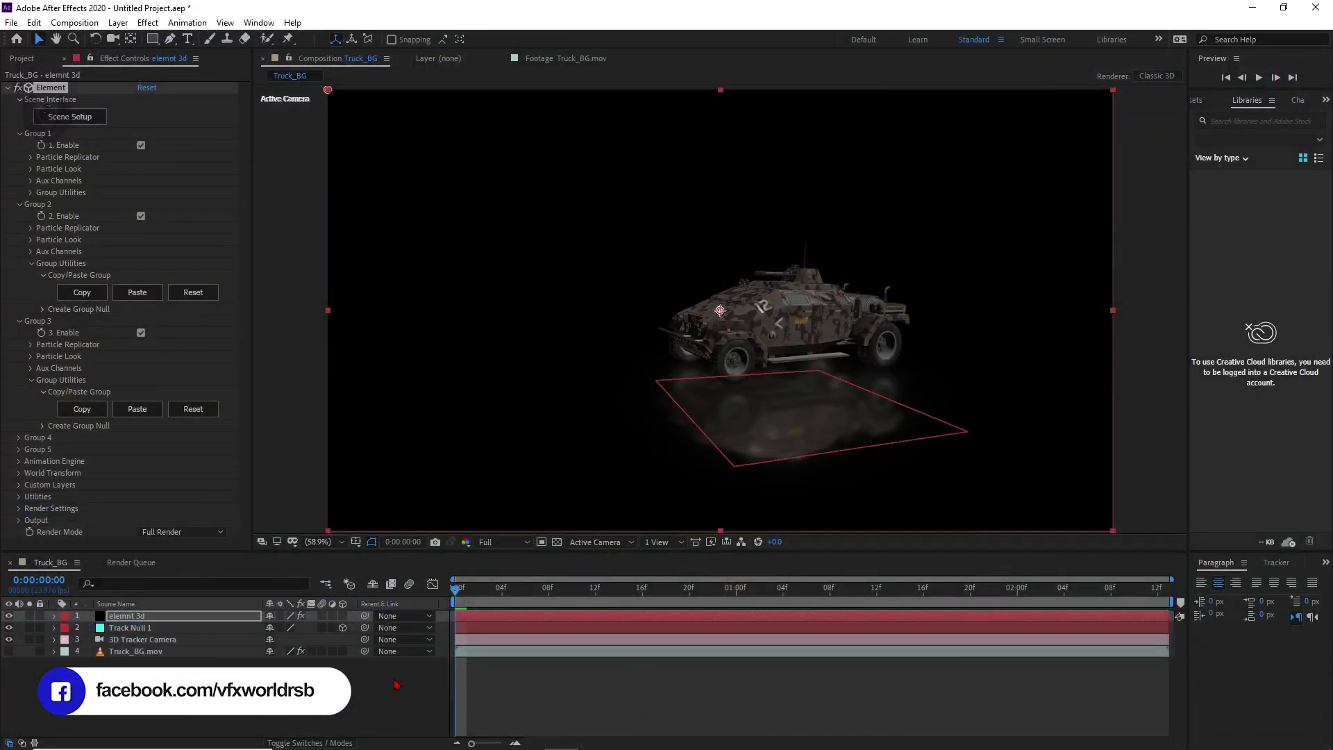
- Add a black 1920×1080 solid layer named 'bg' to Truck_BG
left_click(396, 685)
left_click_drag(493, 592, 1171, 601)
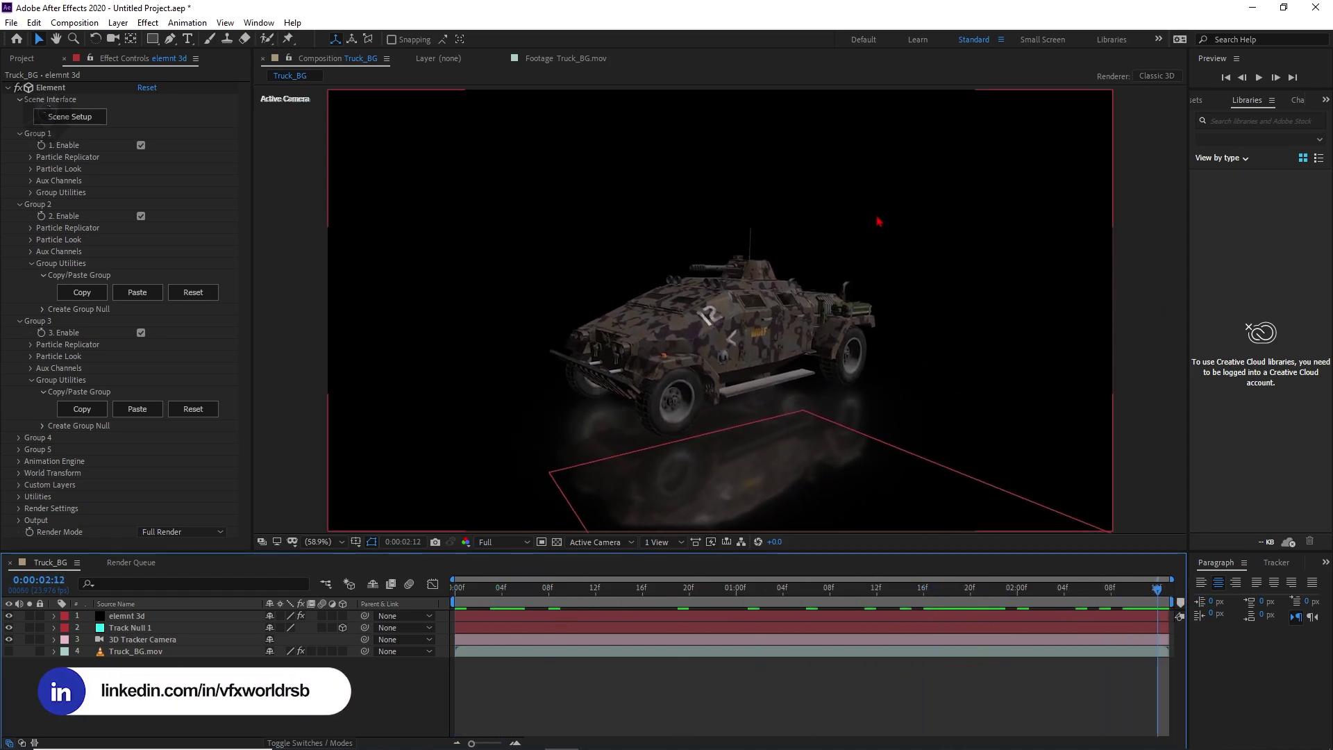
right_click(333, 693)
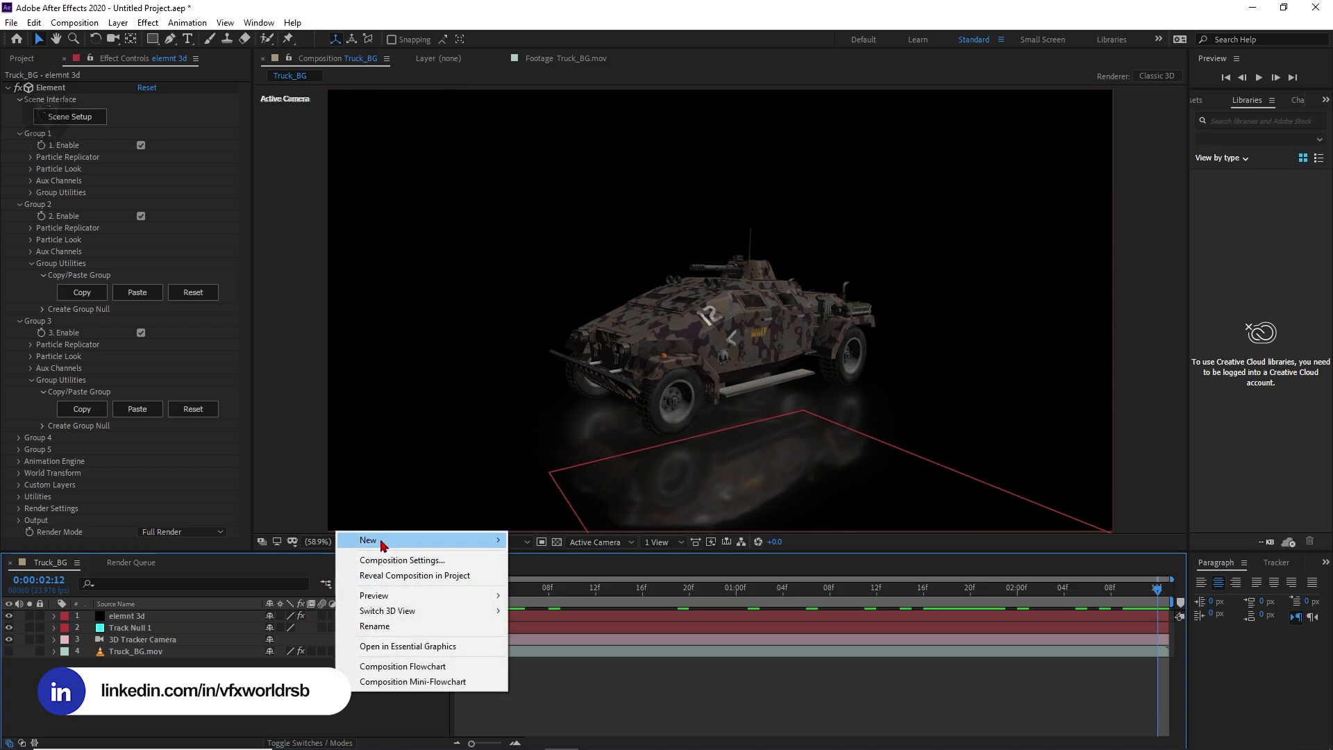
mouse_move(374, 536)
left_click(587, 576)
type("bg")
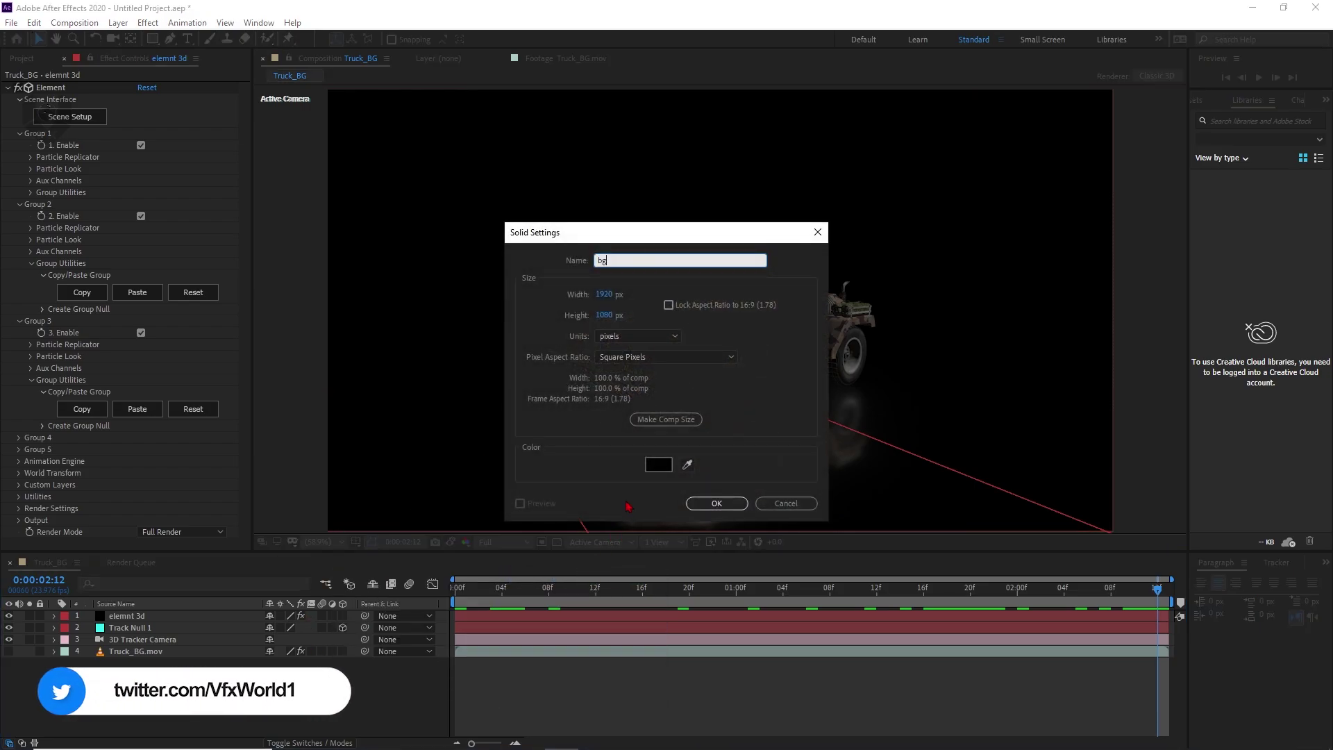
left_click(716, 503)
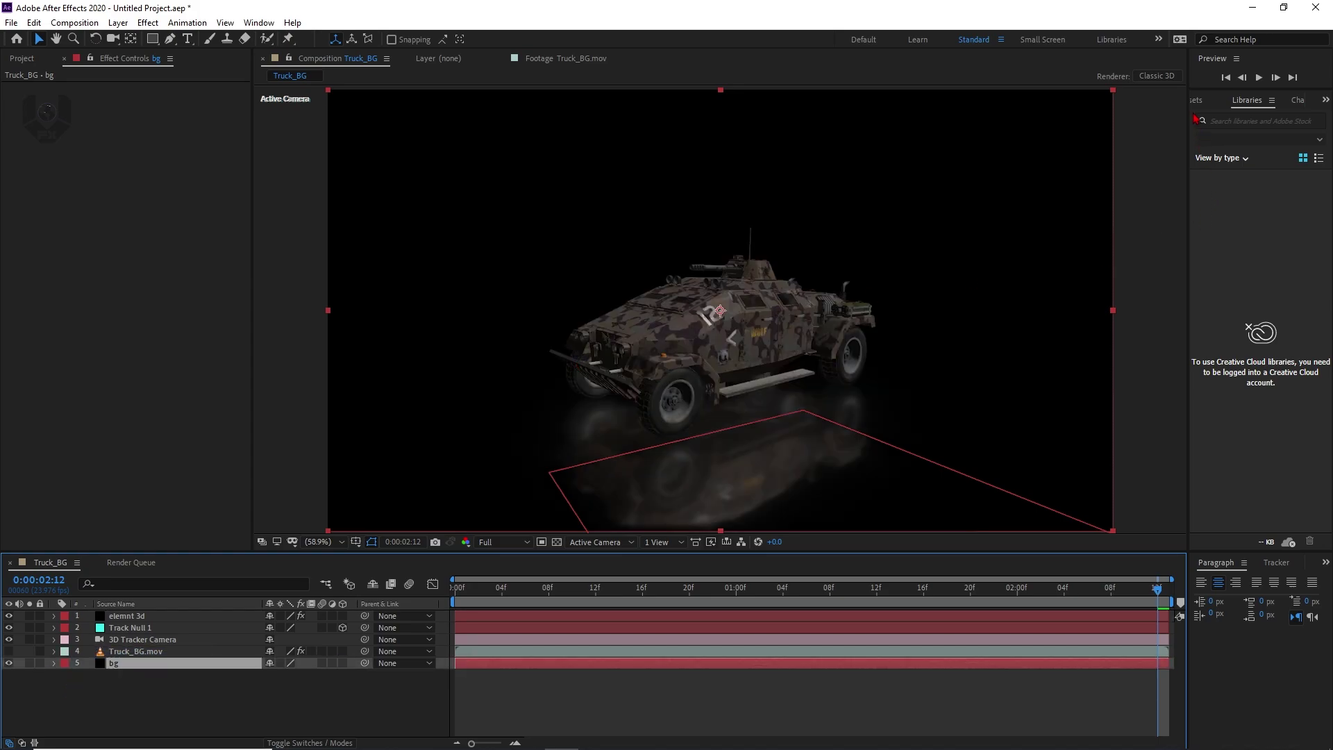
key("ctrl+5")
- Apply Gradient Ramp to bg, swap its colours, and run it from top right to bottom left
left_click(1228, 114)
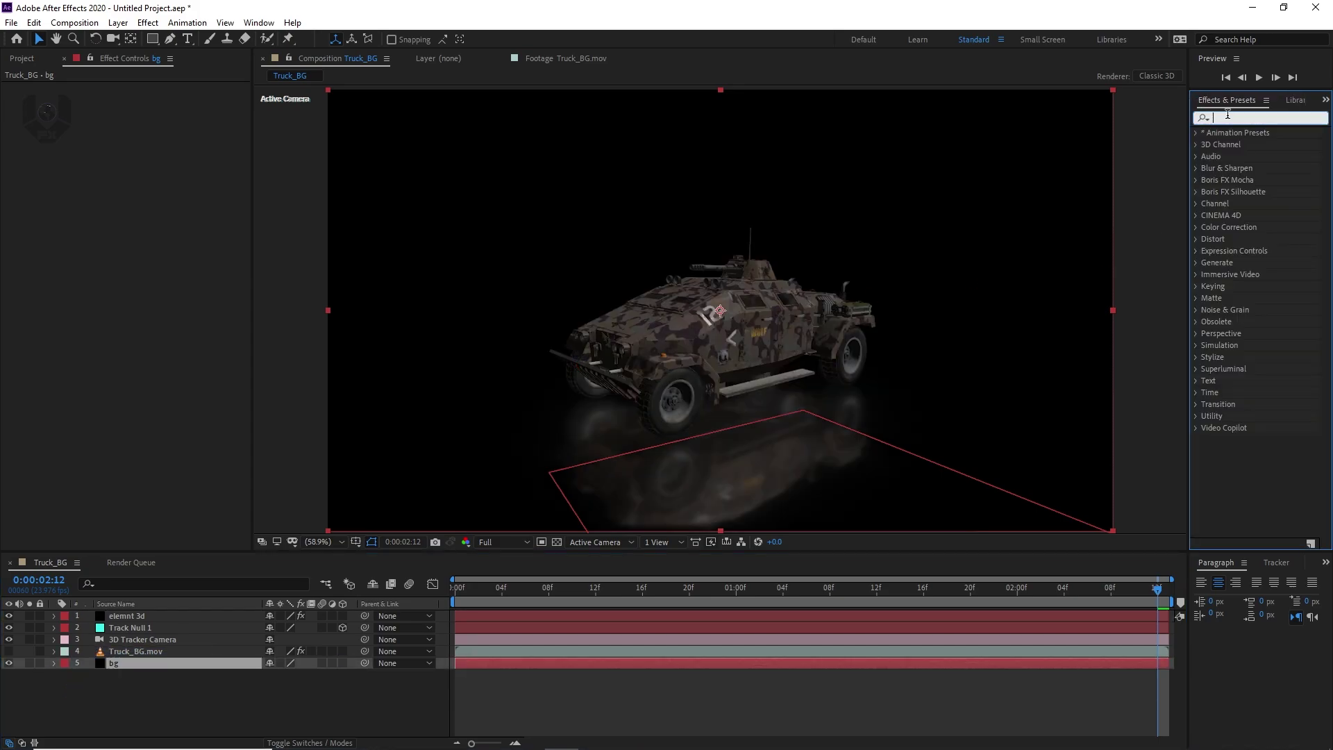
type("ramp")
left_click_drag(1252, 143, 162, 302)
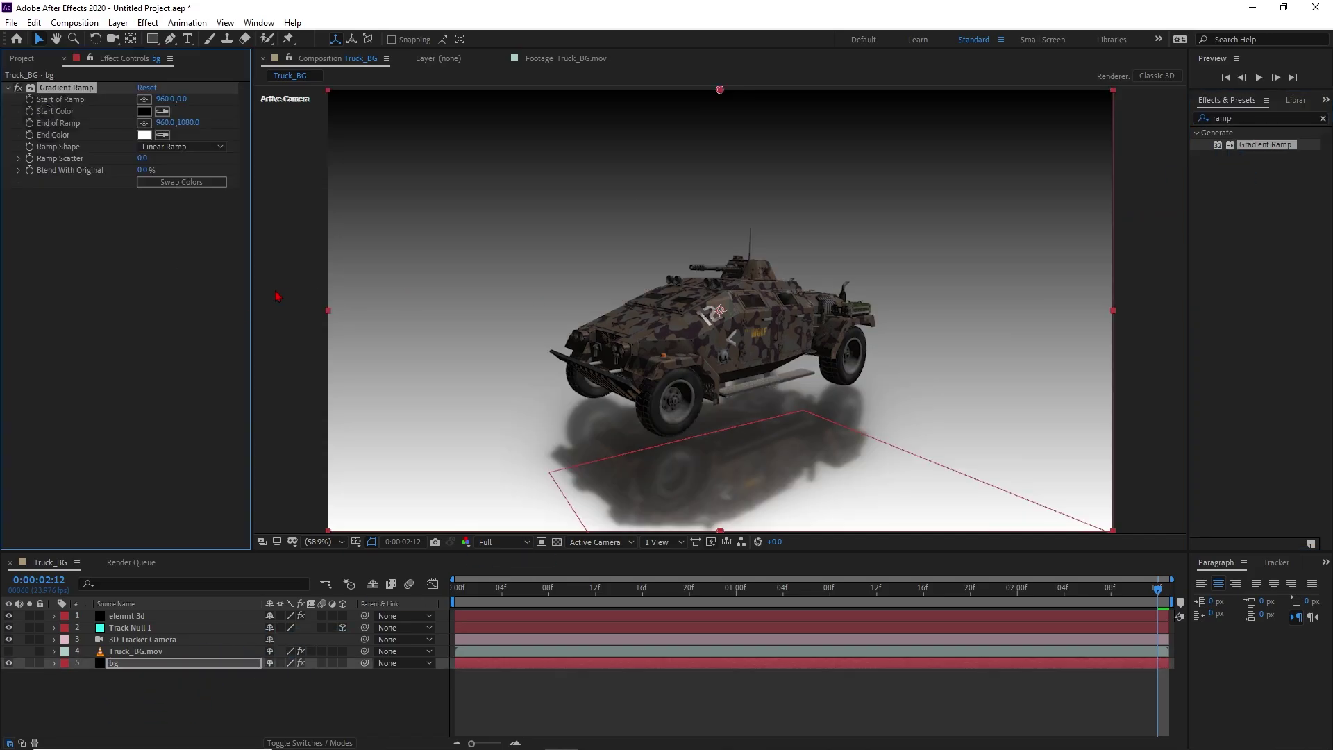
left_click(208, 184)
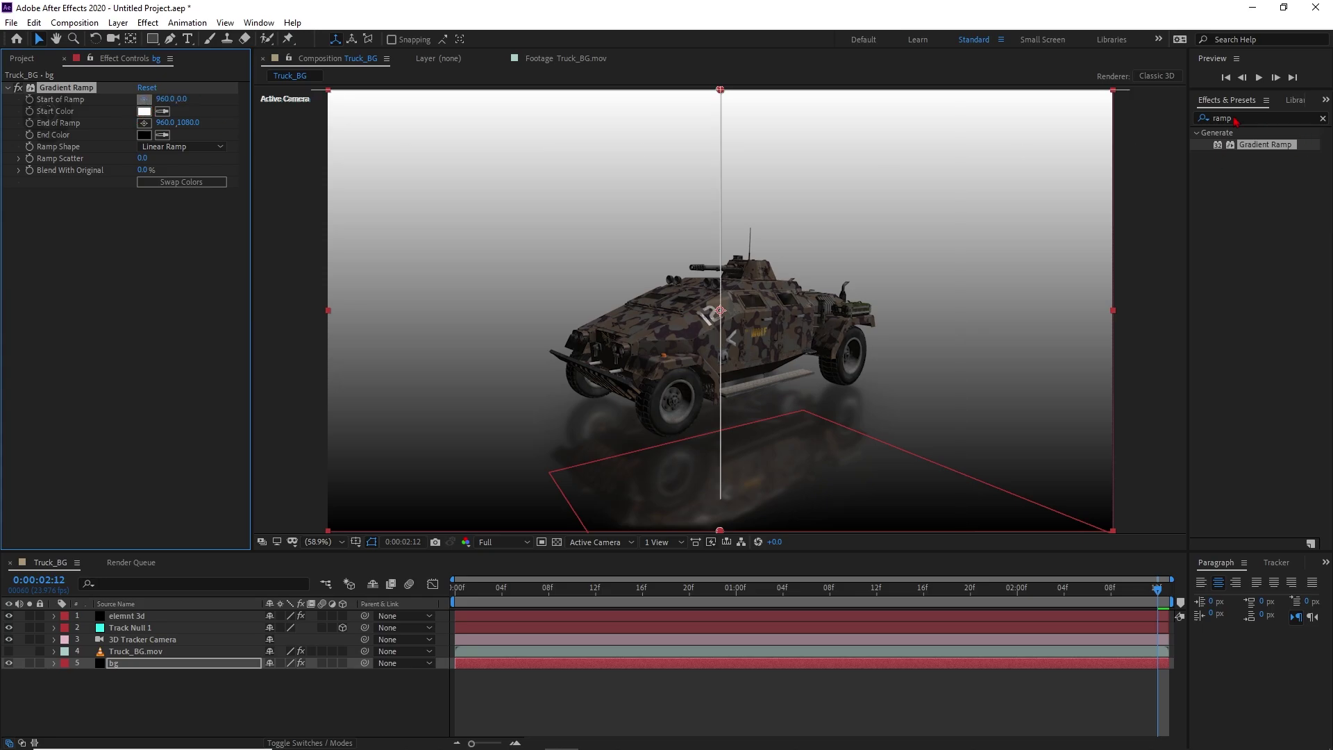
left_click(1145, 99)
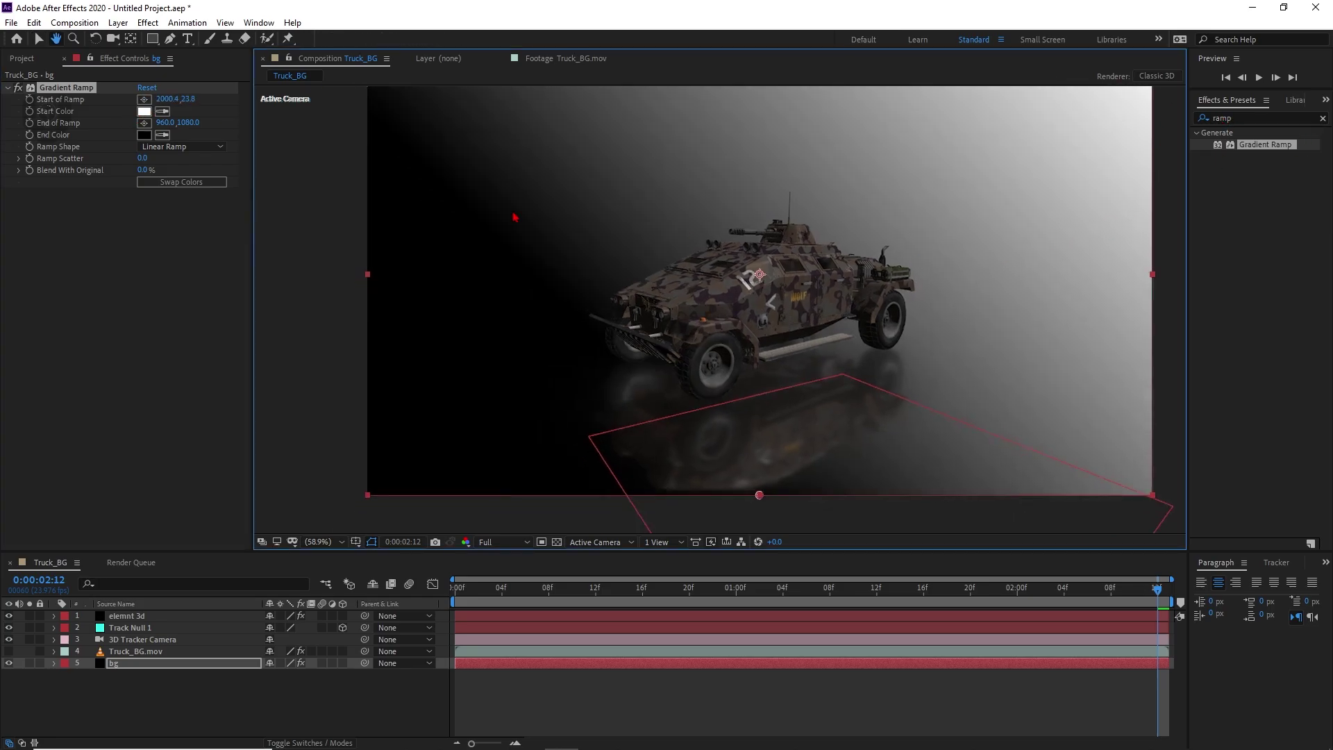
left_click(143, 123)
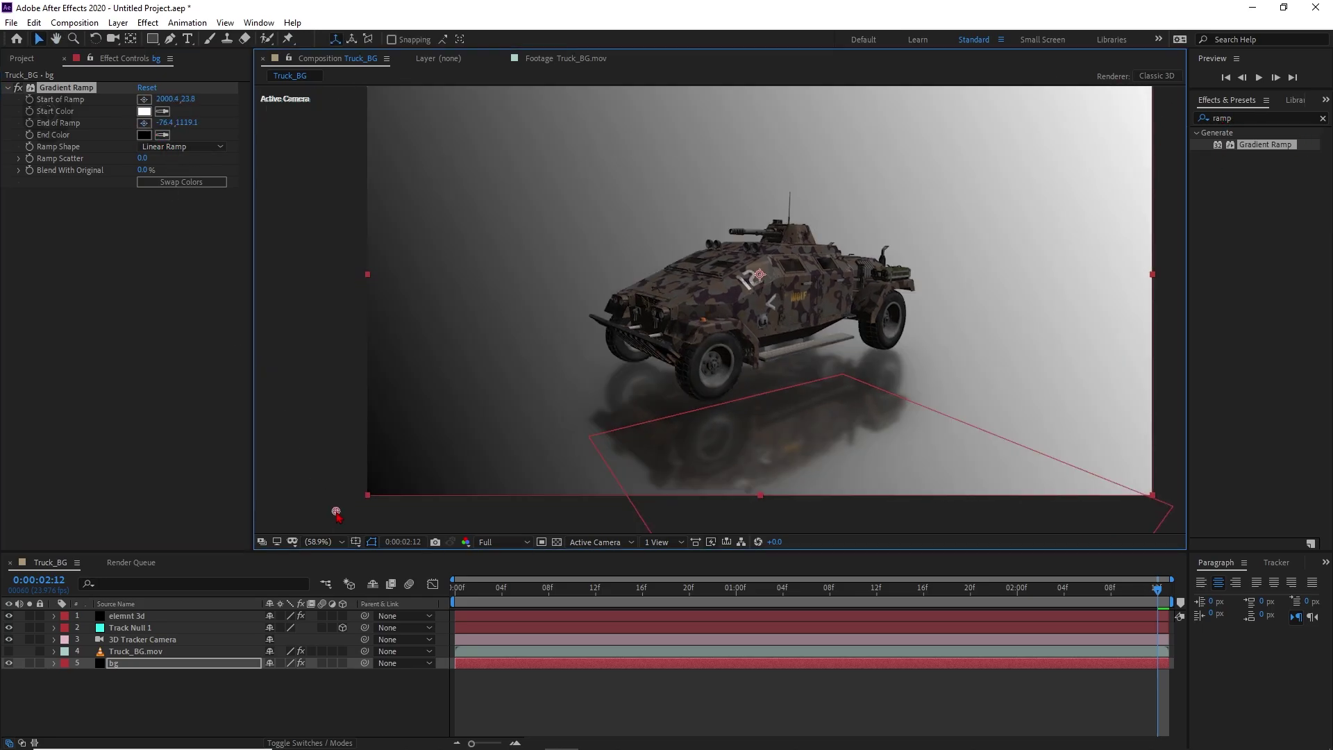
left_click(368, 520)
- Set the ramp start colour to grey 464744 sampled from the truck and the end colour to 000912
left_click(144, 111)
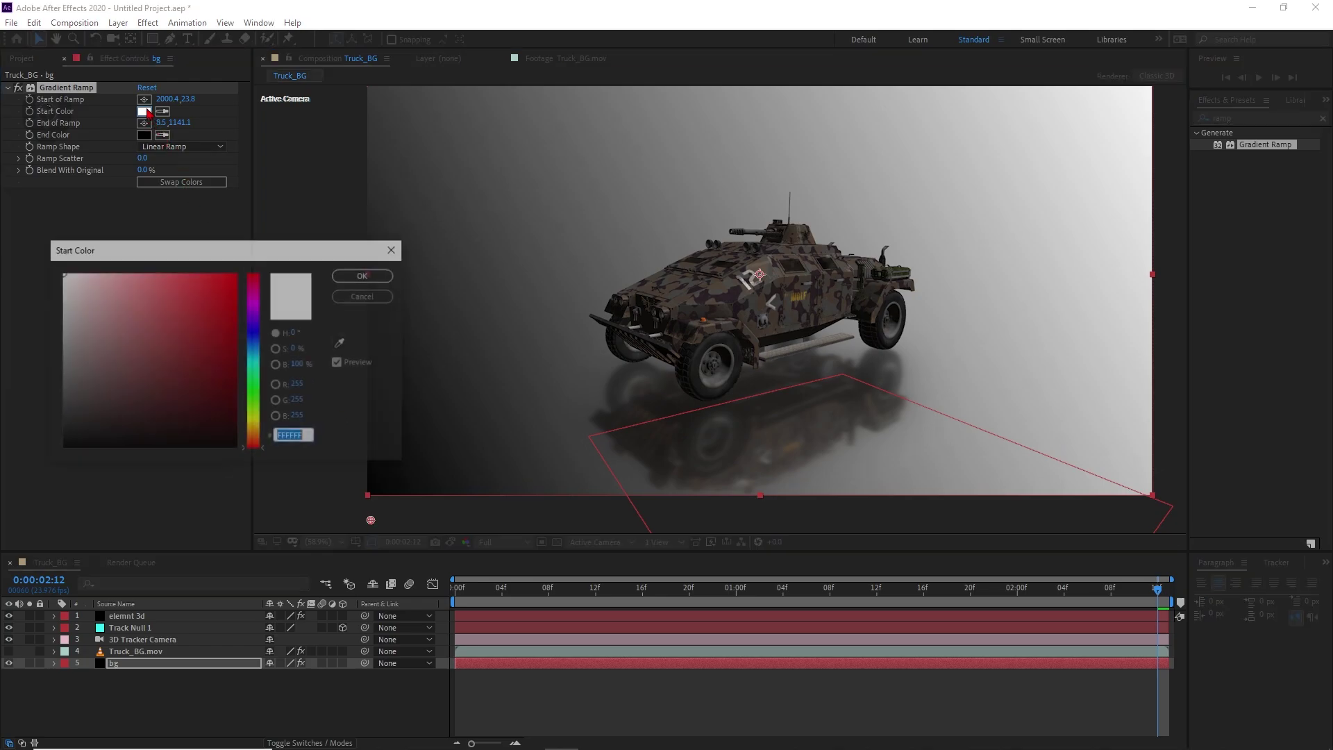
left_click(341, 343)
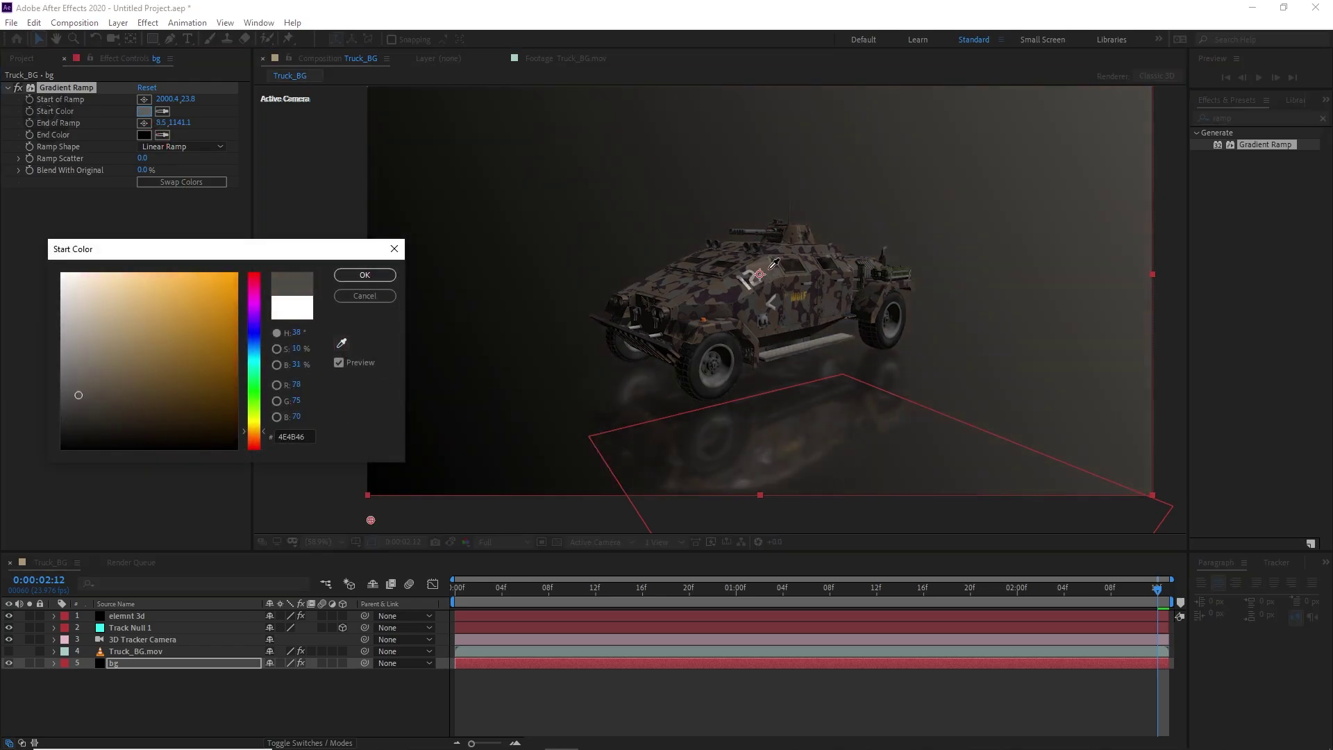
left_click(771, 269)
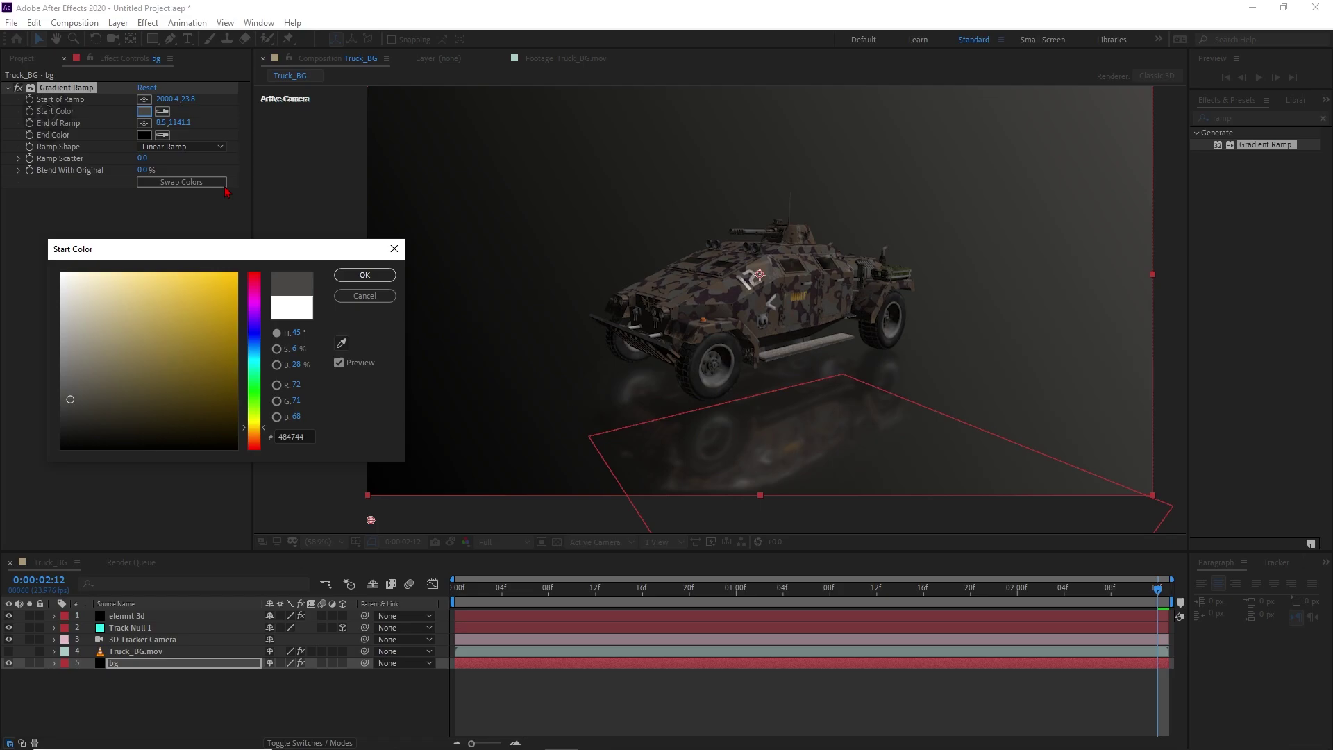
left_click(365, 275)
left_click(144, 135)
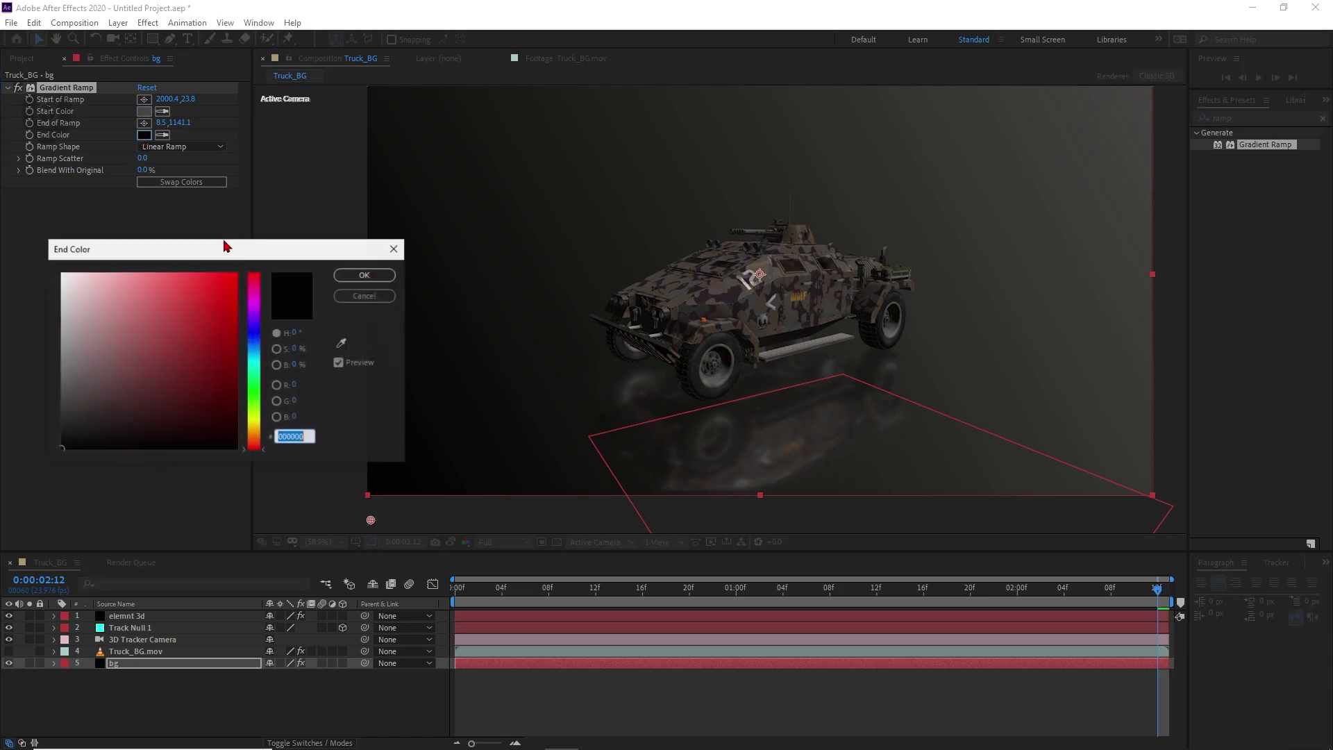
left_click(256, 347)
left_click_drag(215, 381, 262, 436)
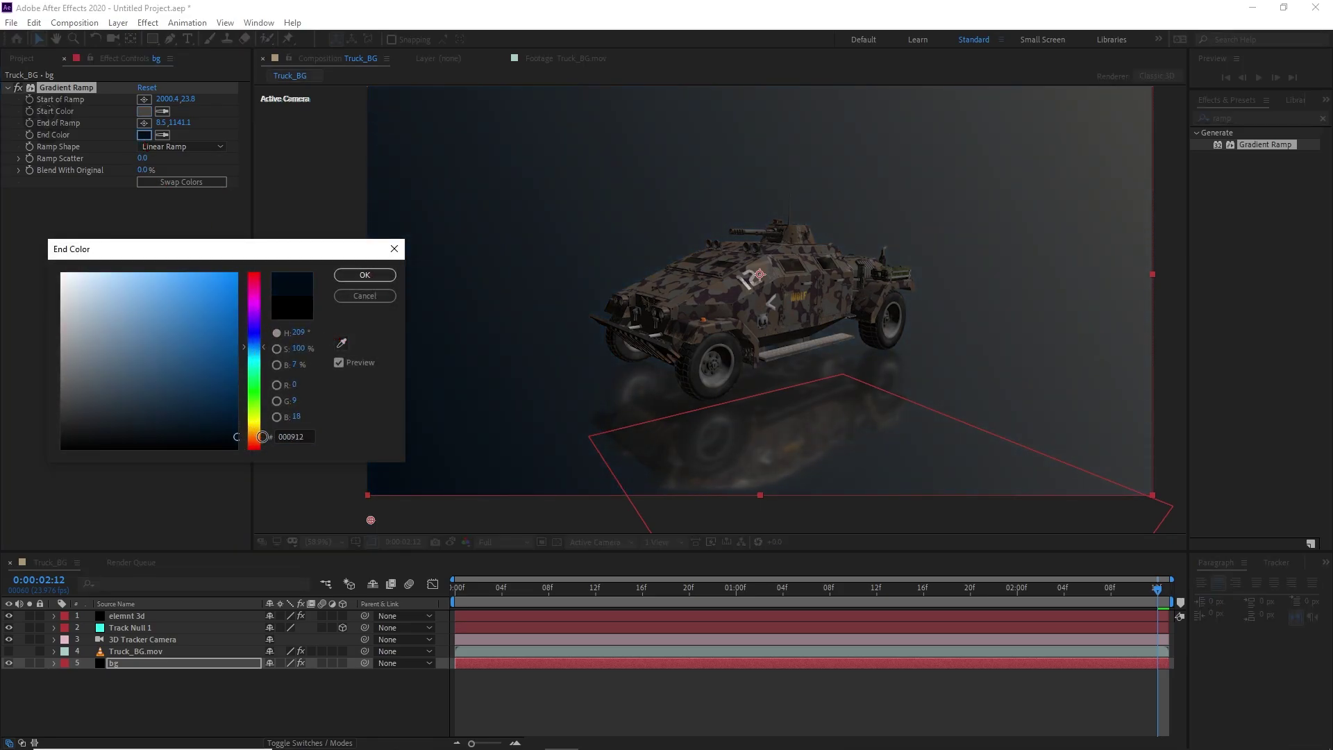
left_click(365, 275)
- Keep the viewer at Fit and hide the Track Null 1 layer
left_click(334, 542)
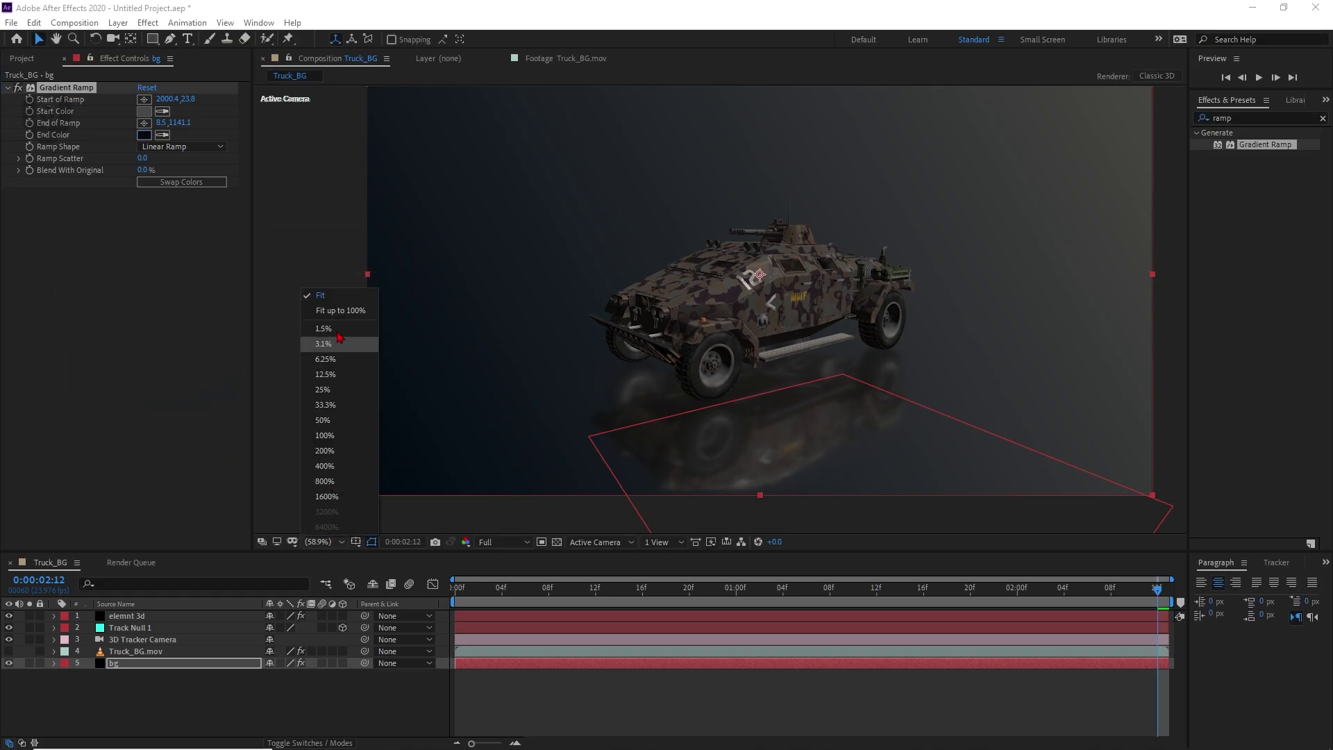
left_click(336, 296)
left_click(292, 697)
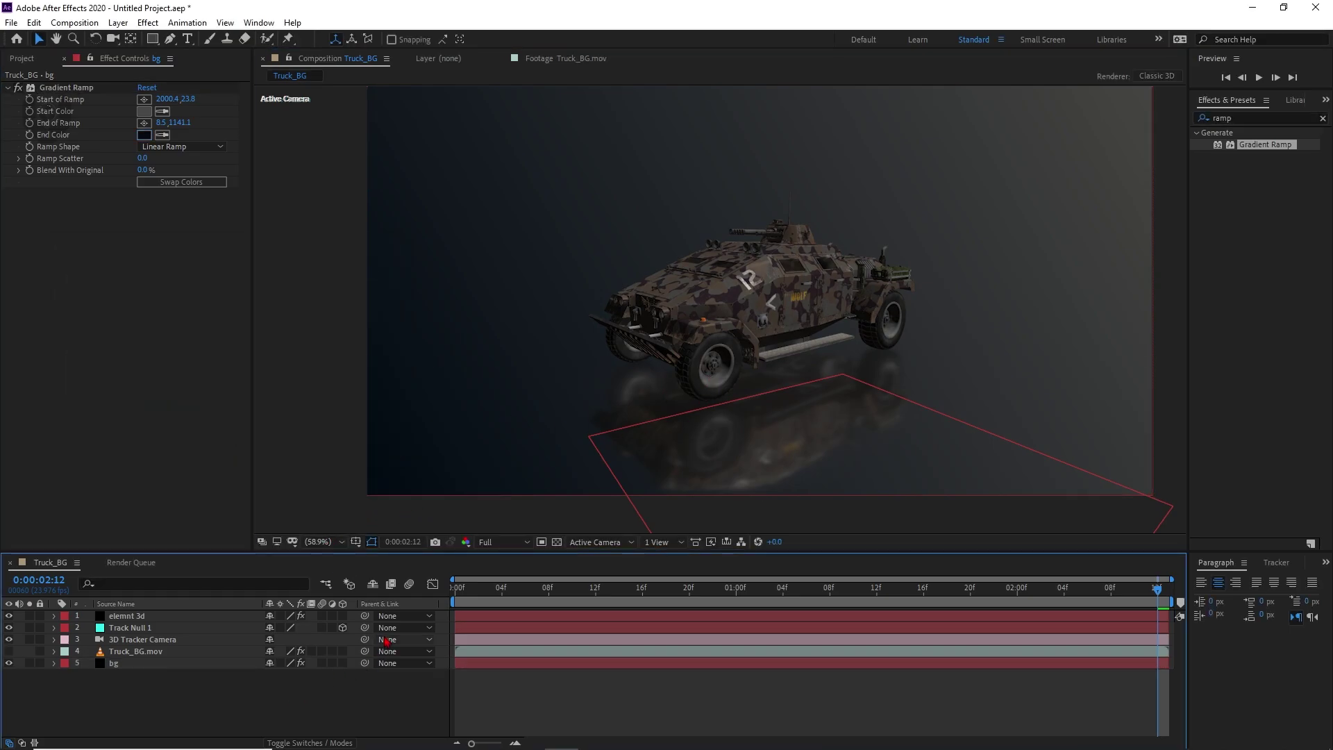
left_click(158, 628)
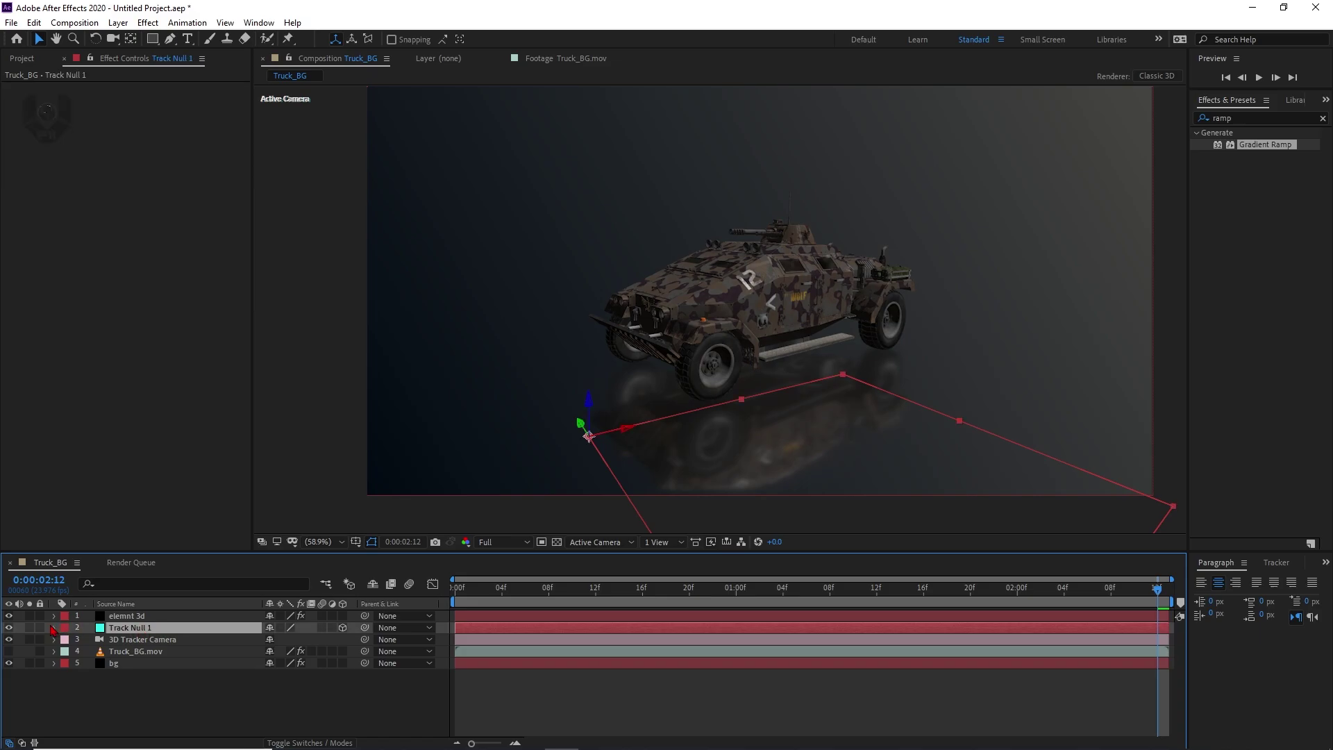
left_click(9, 627)
left_click(262, 705)
- Preview the truck over the gradient, return to 0:00:00:00, and select the elemnt 3d layer
left_click(560, 590)
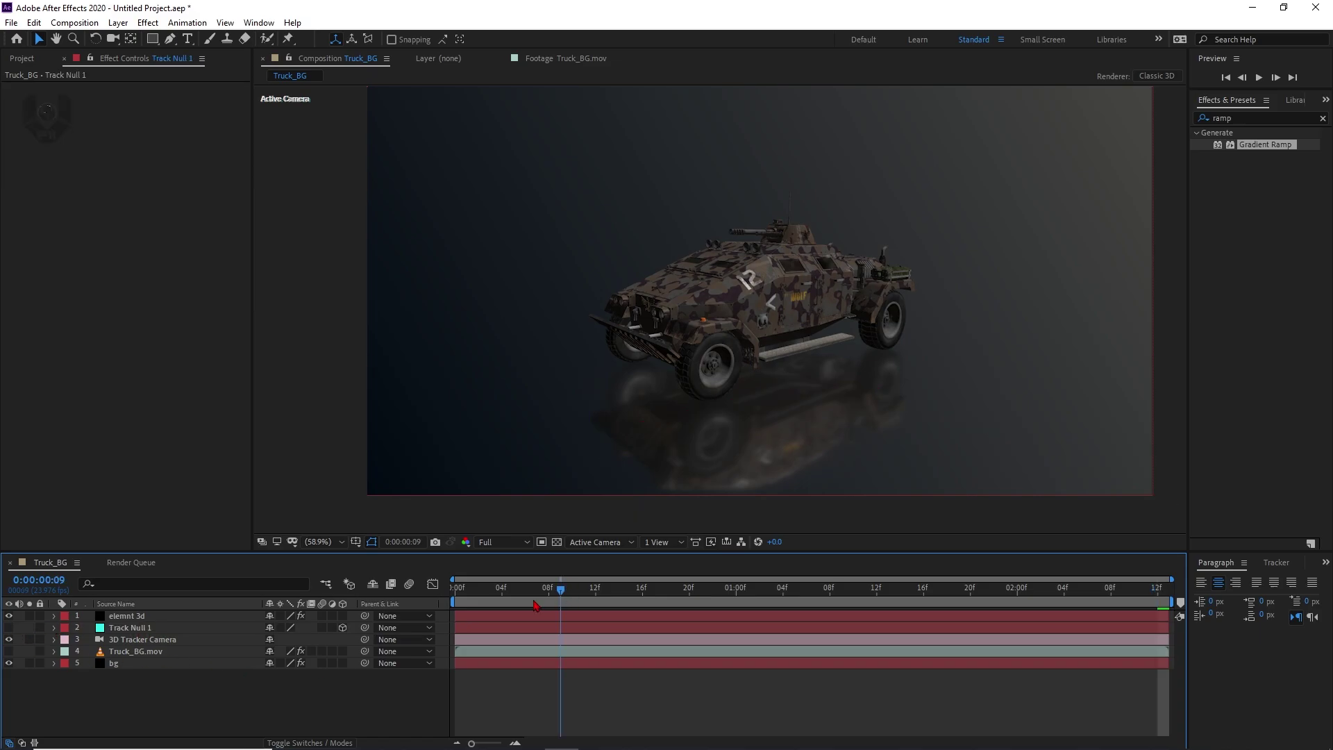
key("space")
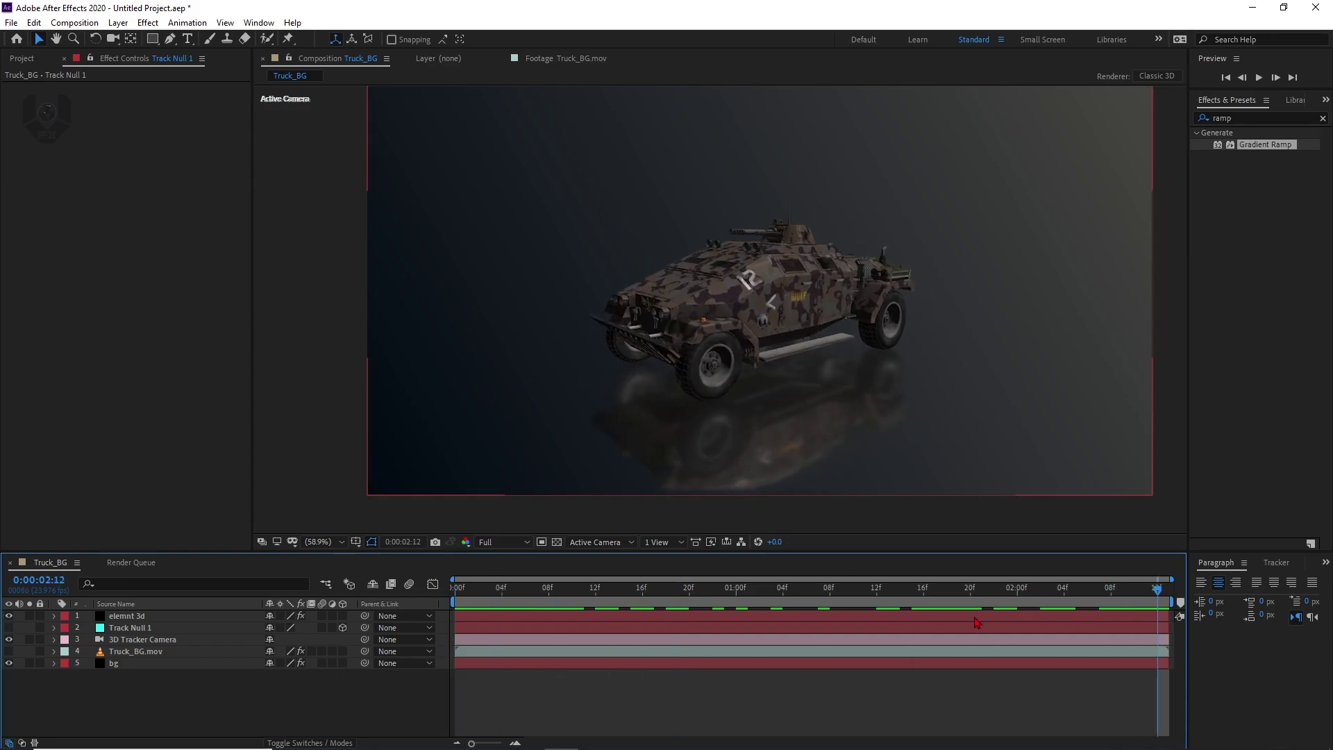
left_click_drag(982, 592, 1155, 595)
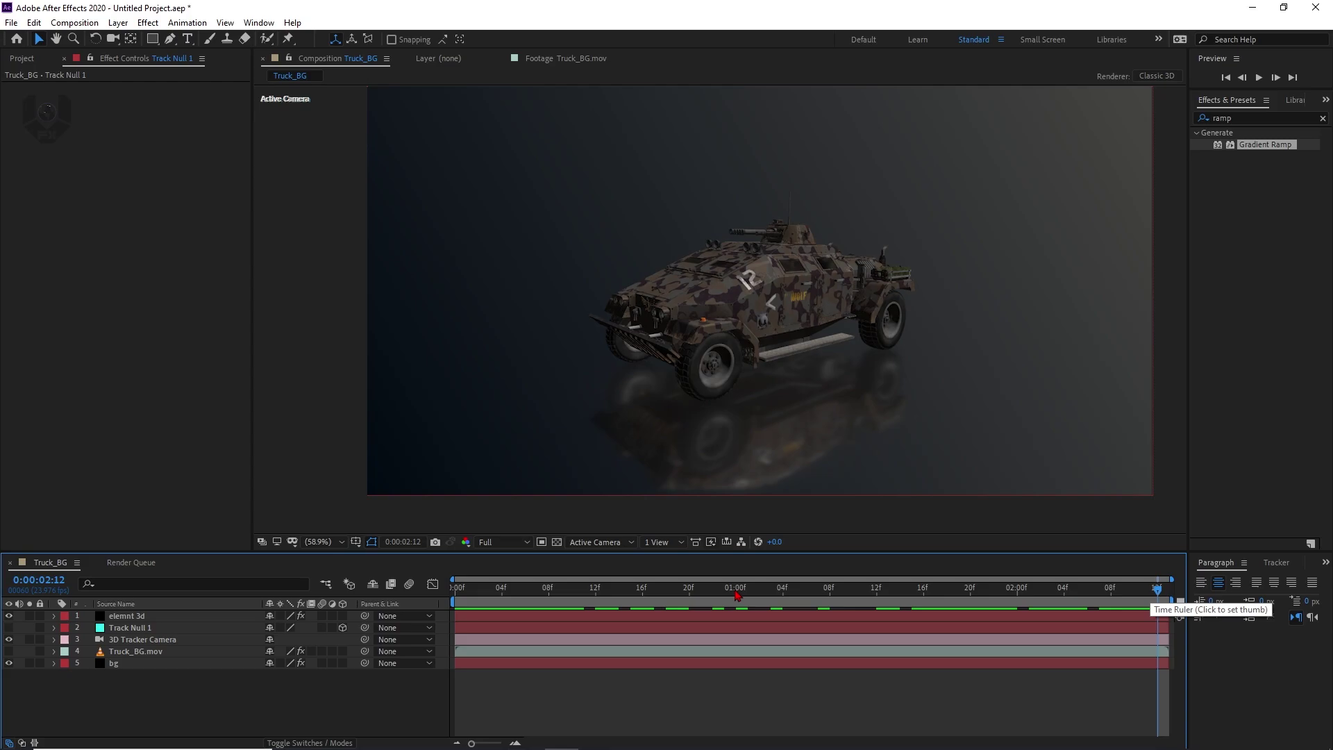
left_click_drag(737, 594, 455, 590)
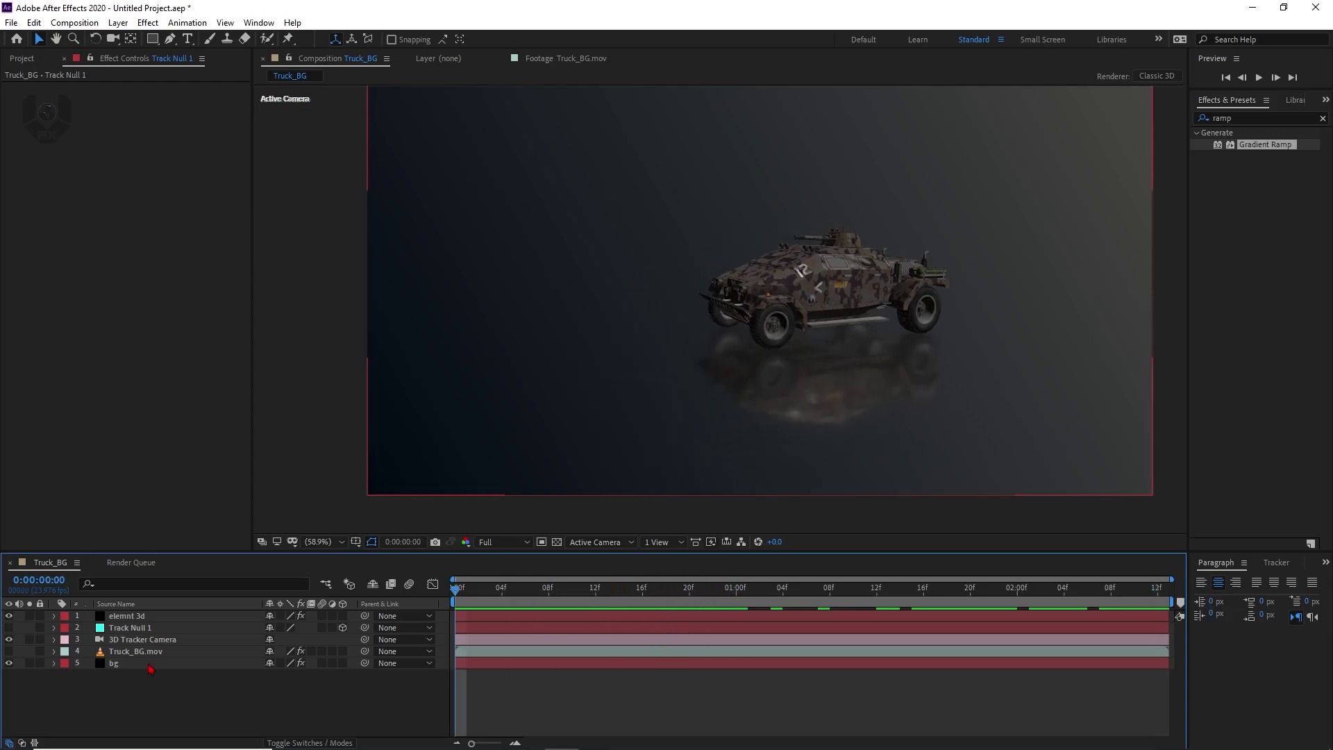
left_click(163, 628)
left_click(174, 617)
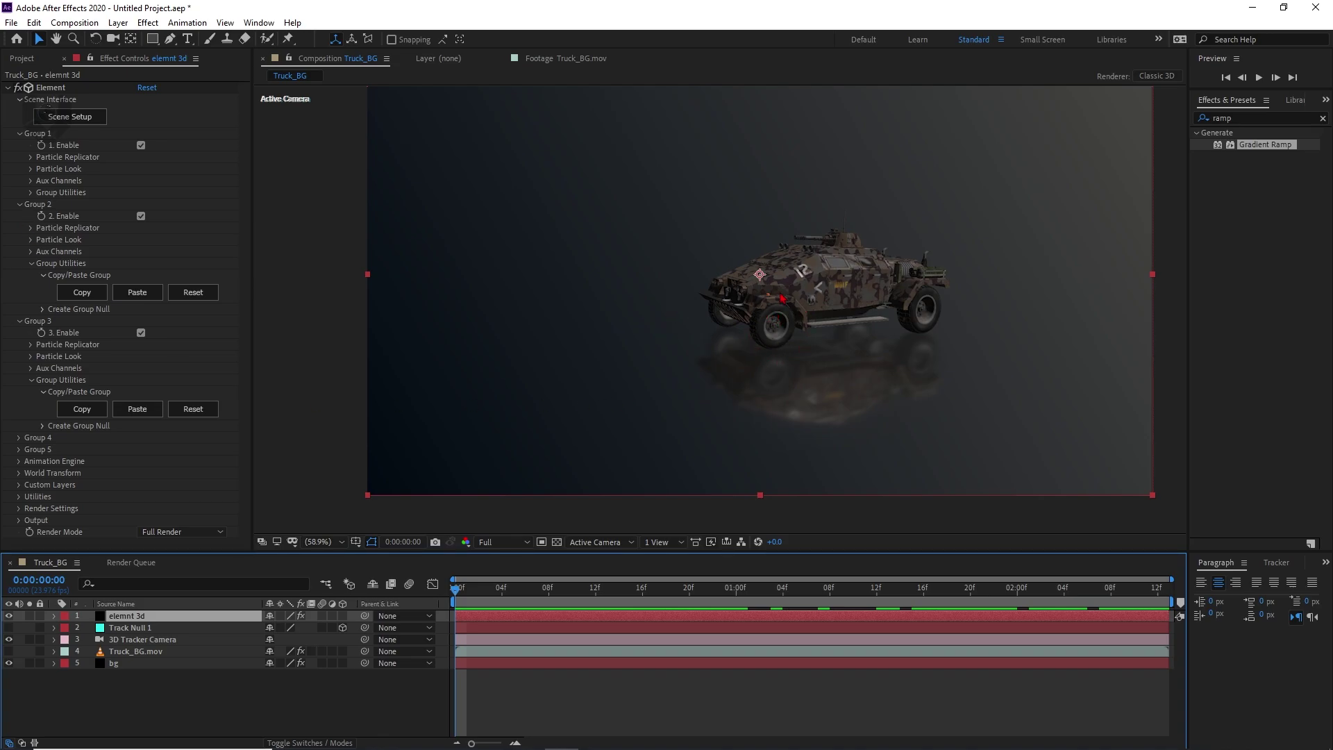
- At about 0:00:00:19, start Position keyframes on Group 2's particle replicator
left_click_drag(544, 597, 678, 595)
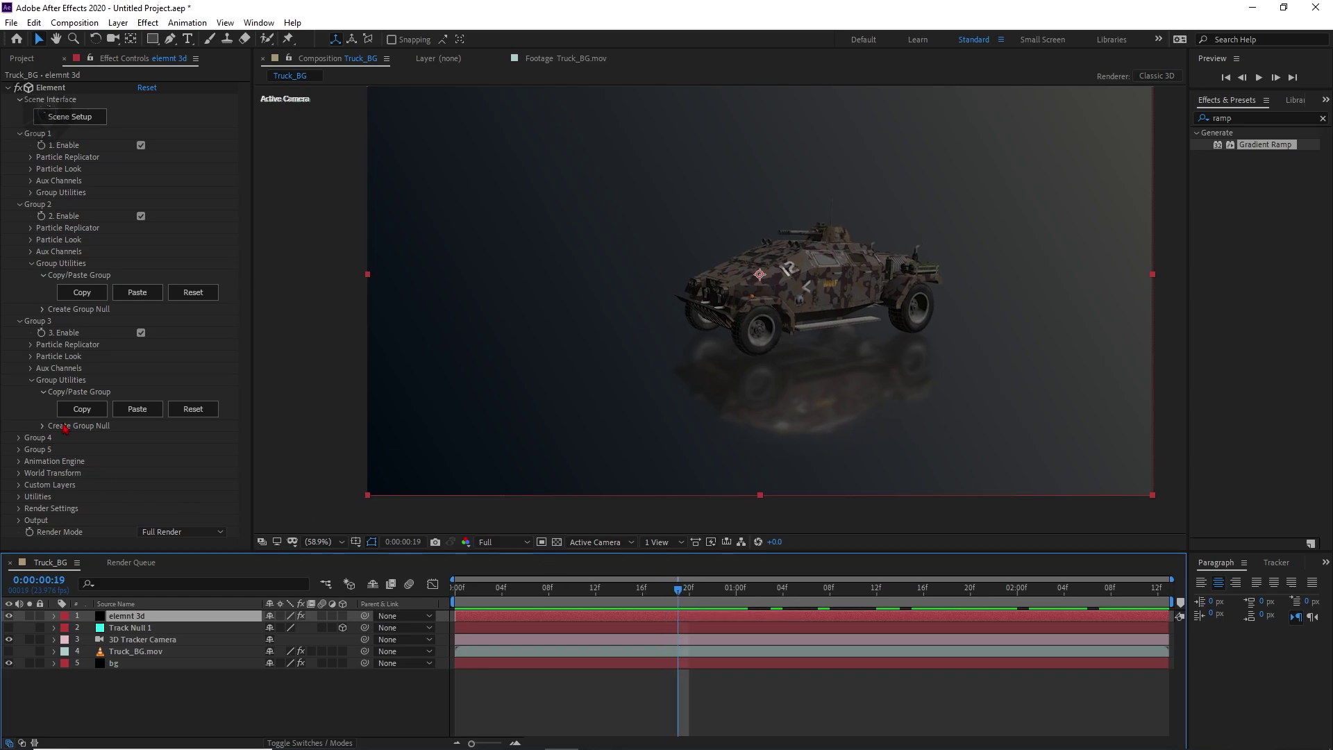
left_click(31, 229)
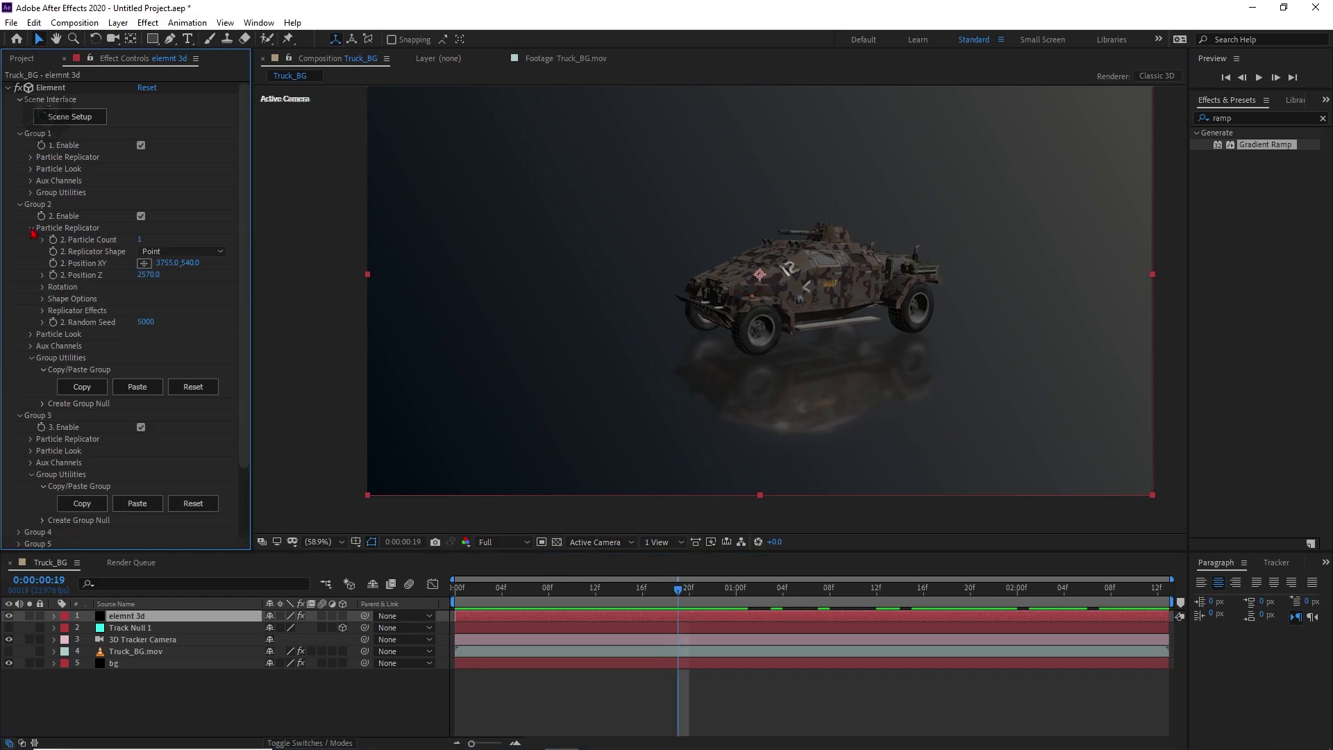
left_click(53, 264)
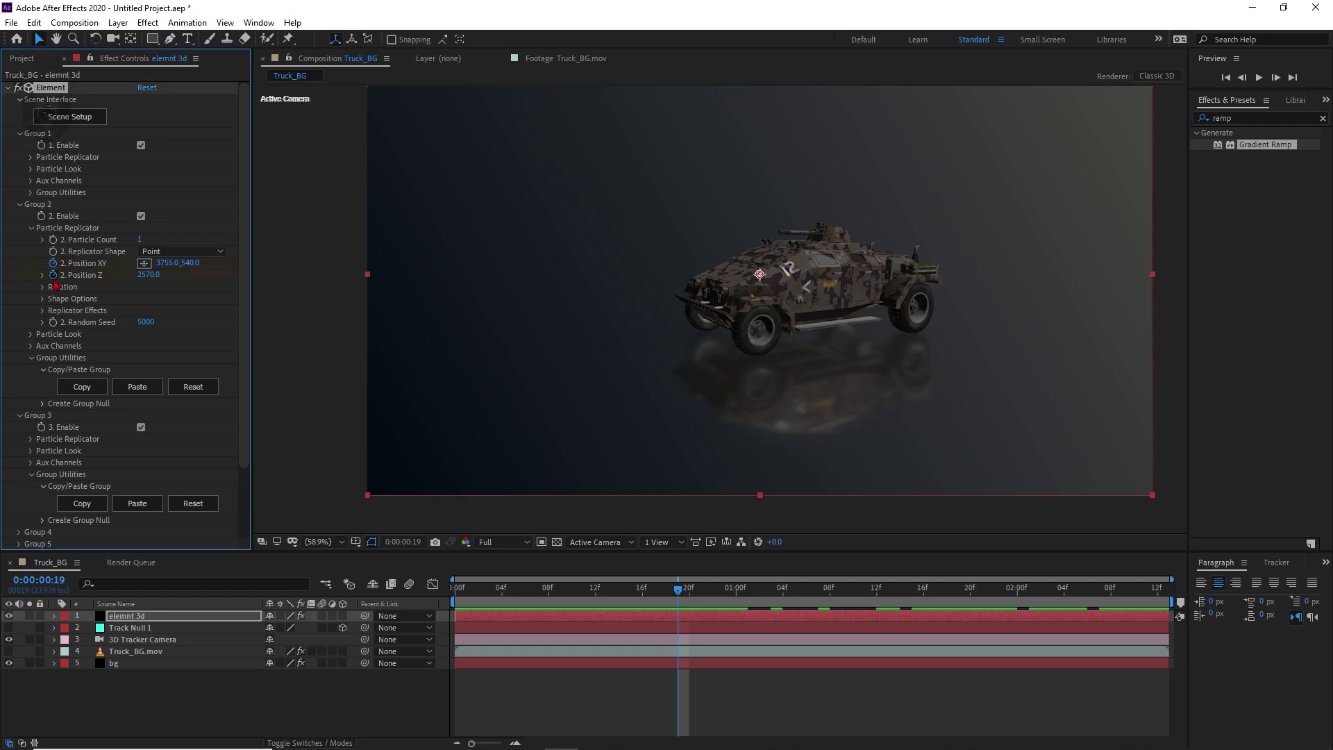
left_click(42, 288)
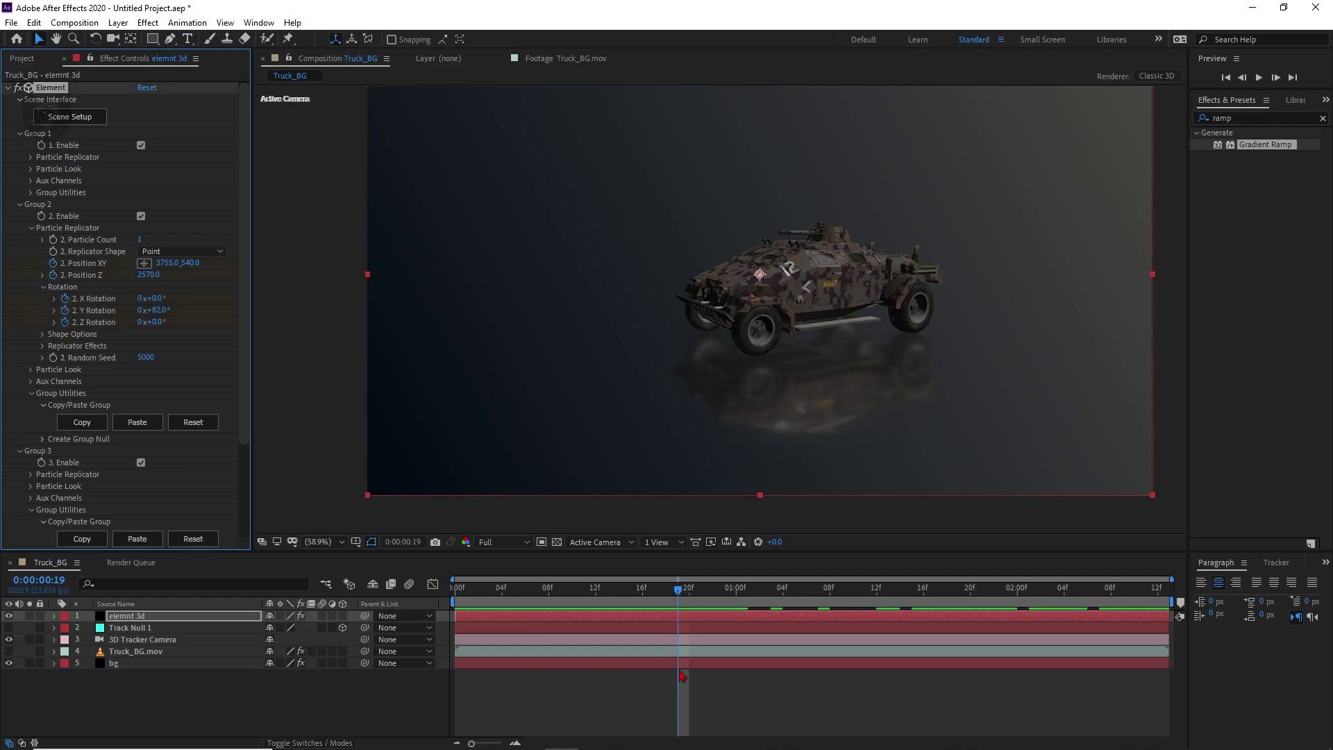
- Reveal the elemnt 3d layer's keyframes with U and play a preview
left_click(206, 617)
key("u")
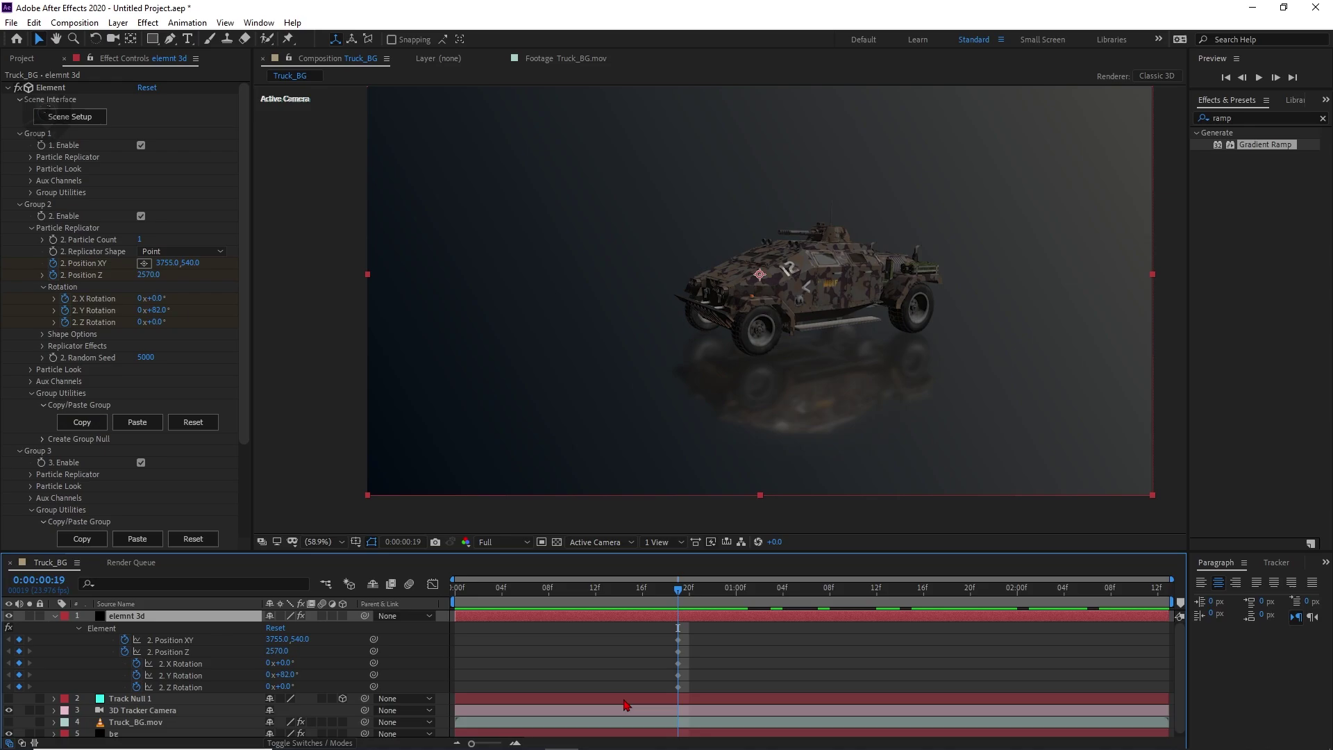
left_click_drag(664, 631, 701, 689)
left_click(690, 646)
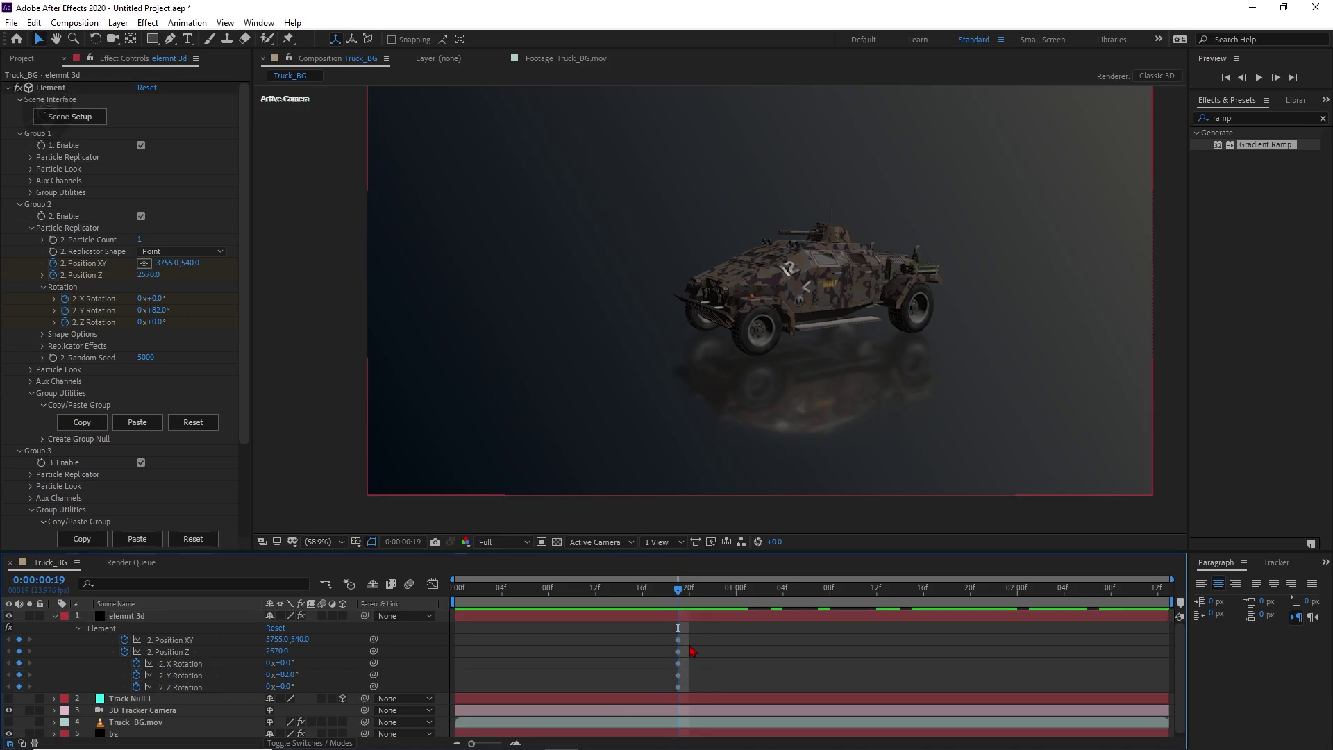
left_click(693, 651)
key("space")
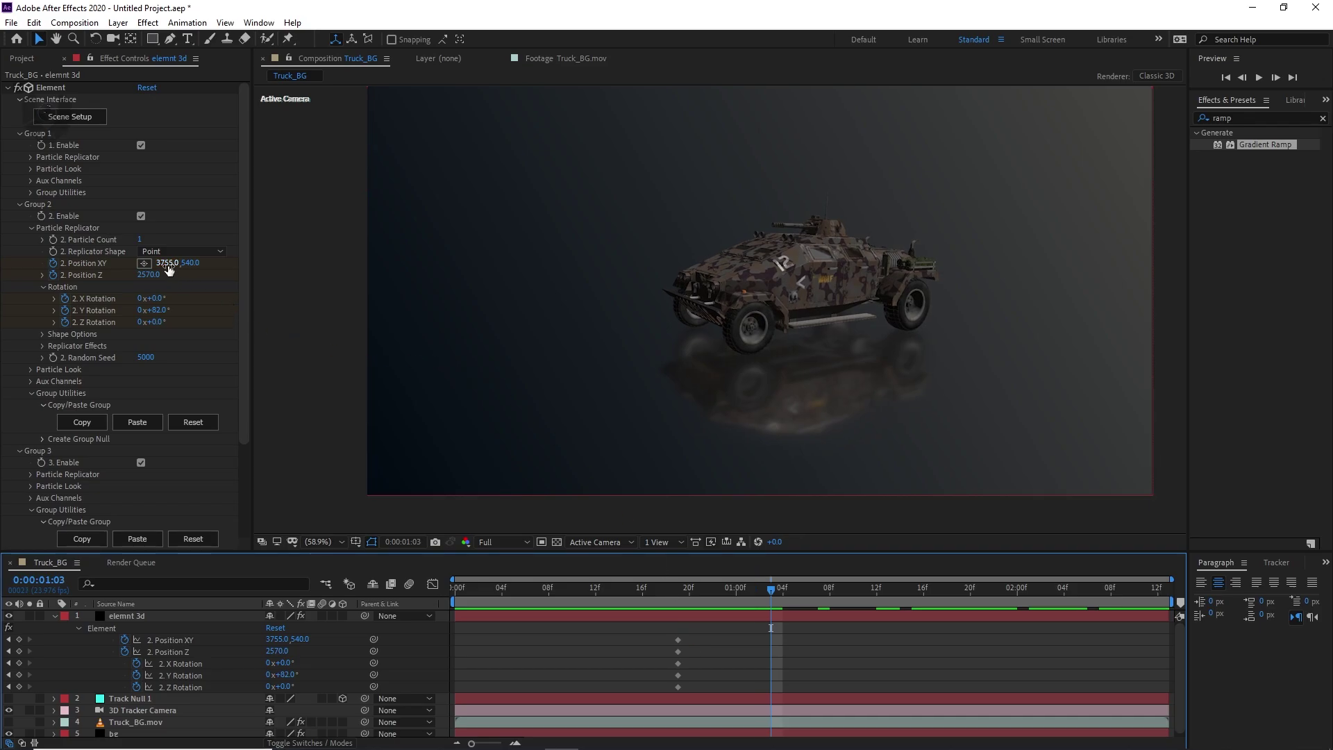
- At 1:03, pose Group 2's truck at Position Z 370, Y -198, Z Rotation -32°
left_click_drag(169, 267, 31, 295)
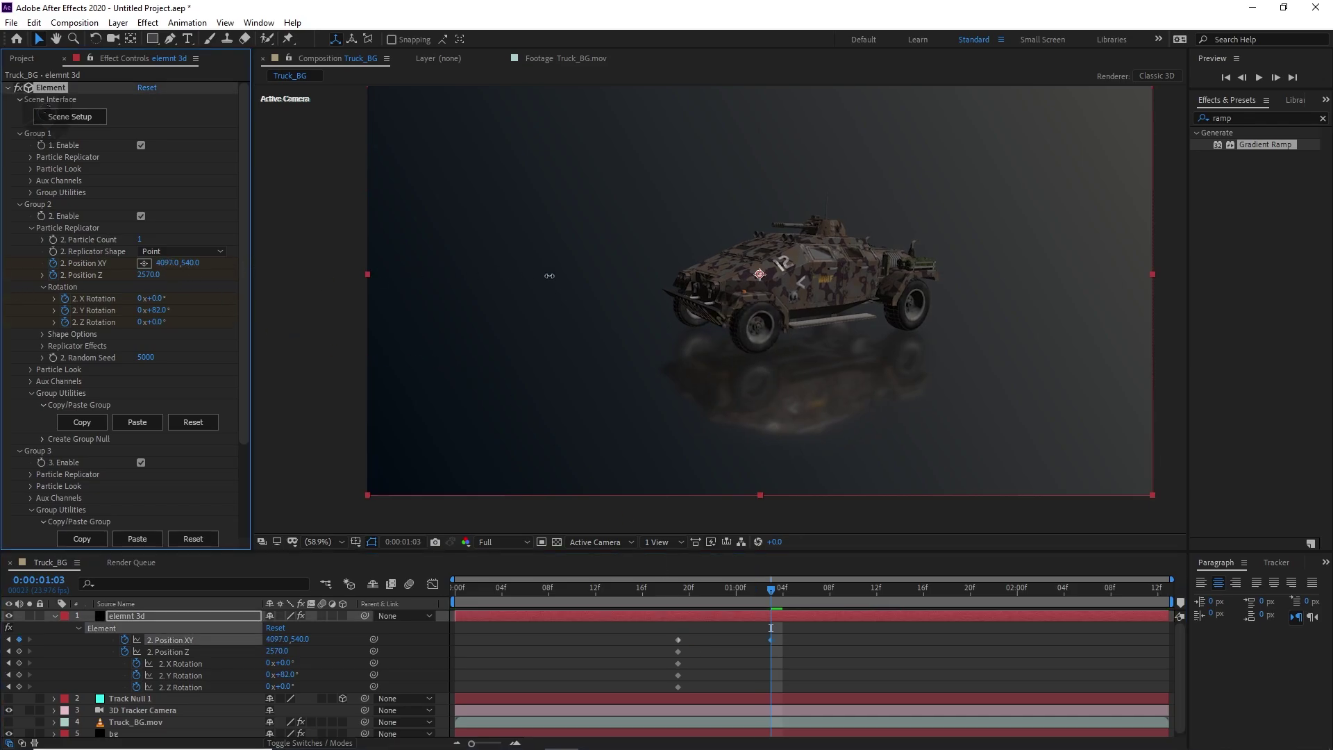
key("ctrl+z")
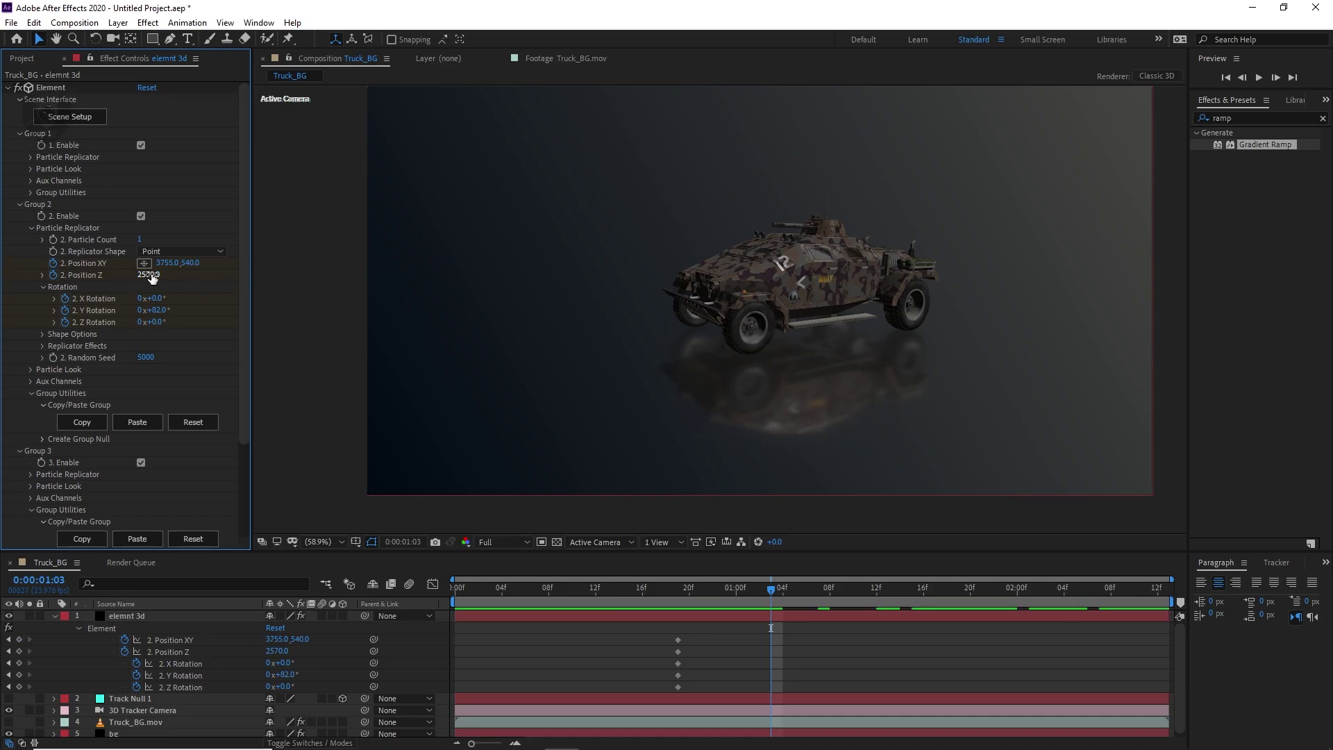
left_click_drag(145, 274, 143, 324)
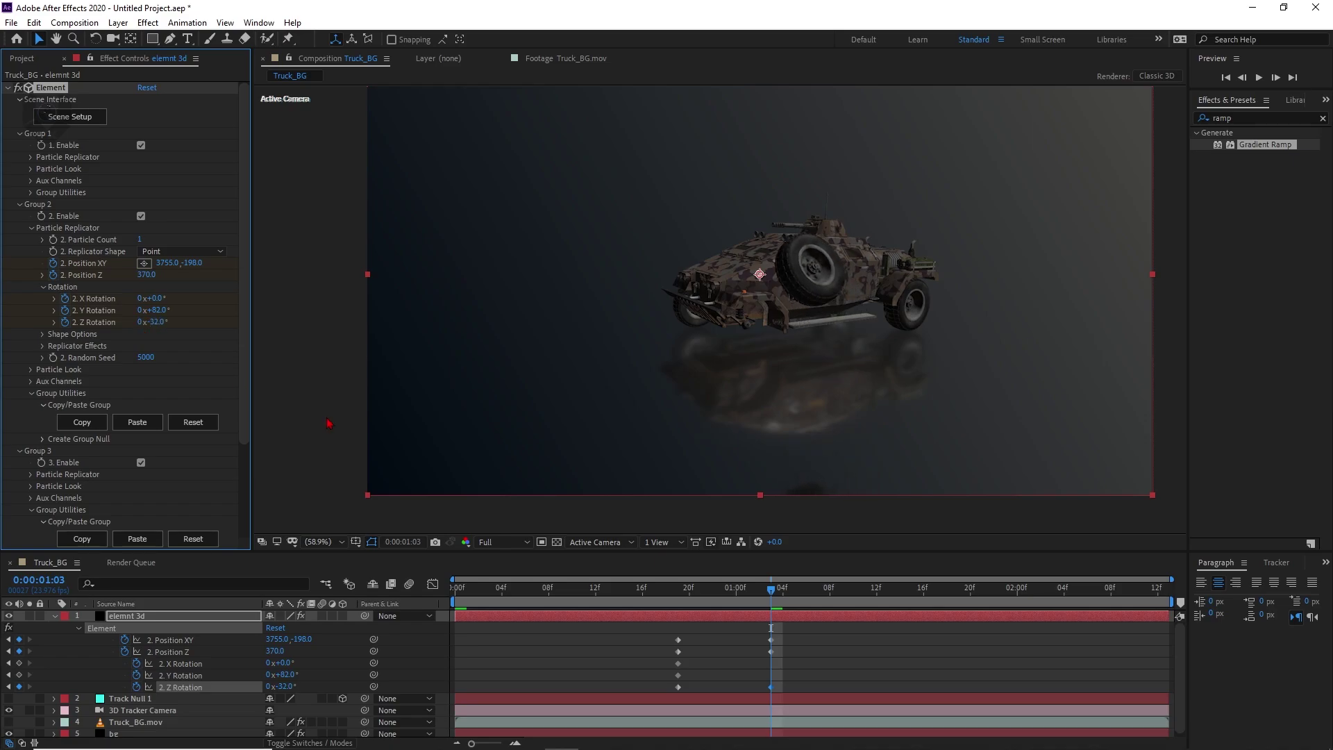
left_click_drag(764, 600, 748, 608)
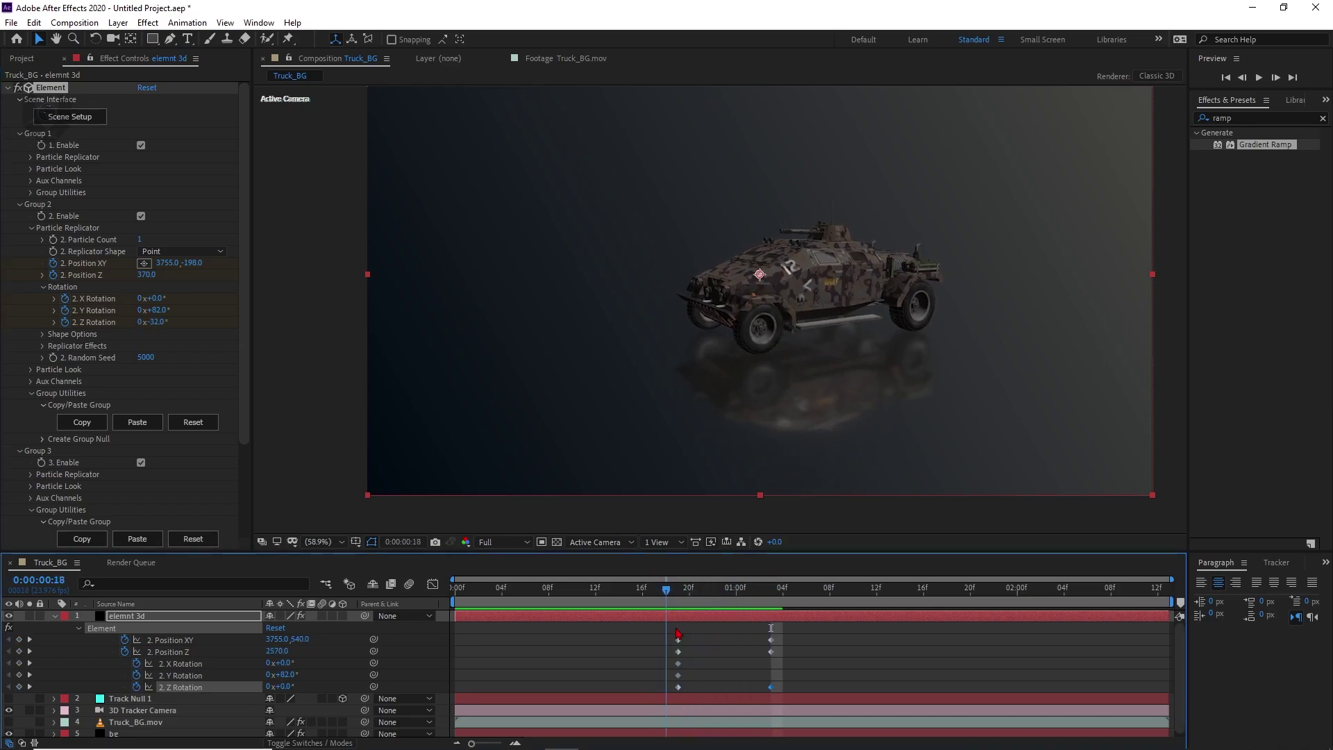
key("j")
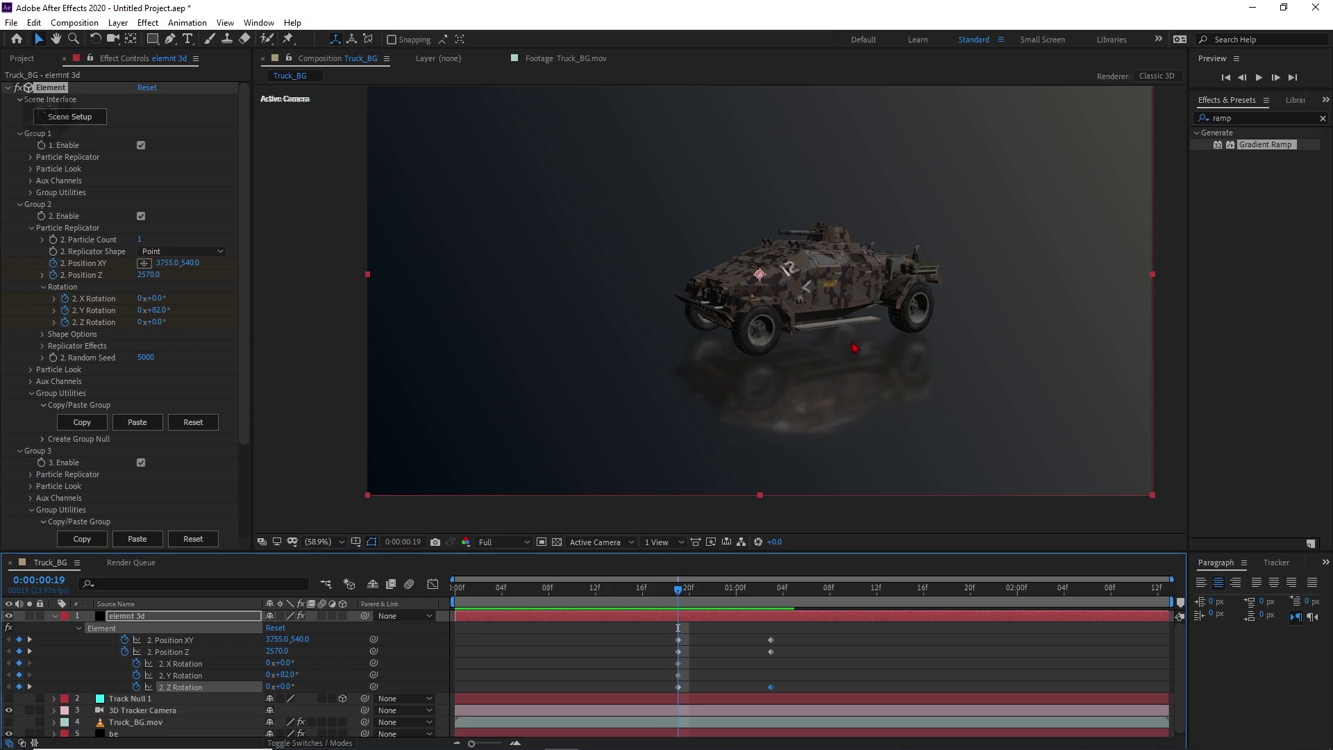
- Set starting keyframes on Group 1's replicator at 0:19 and select them
left_click(34, 158)
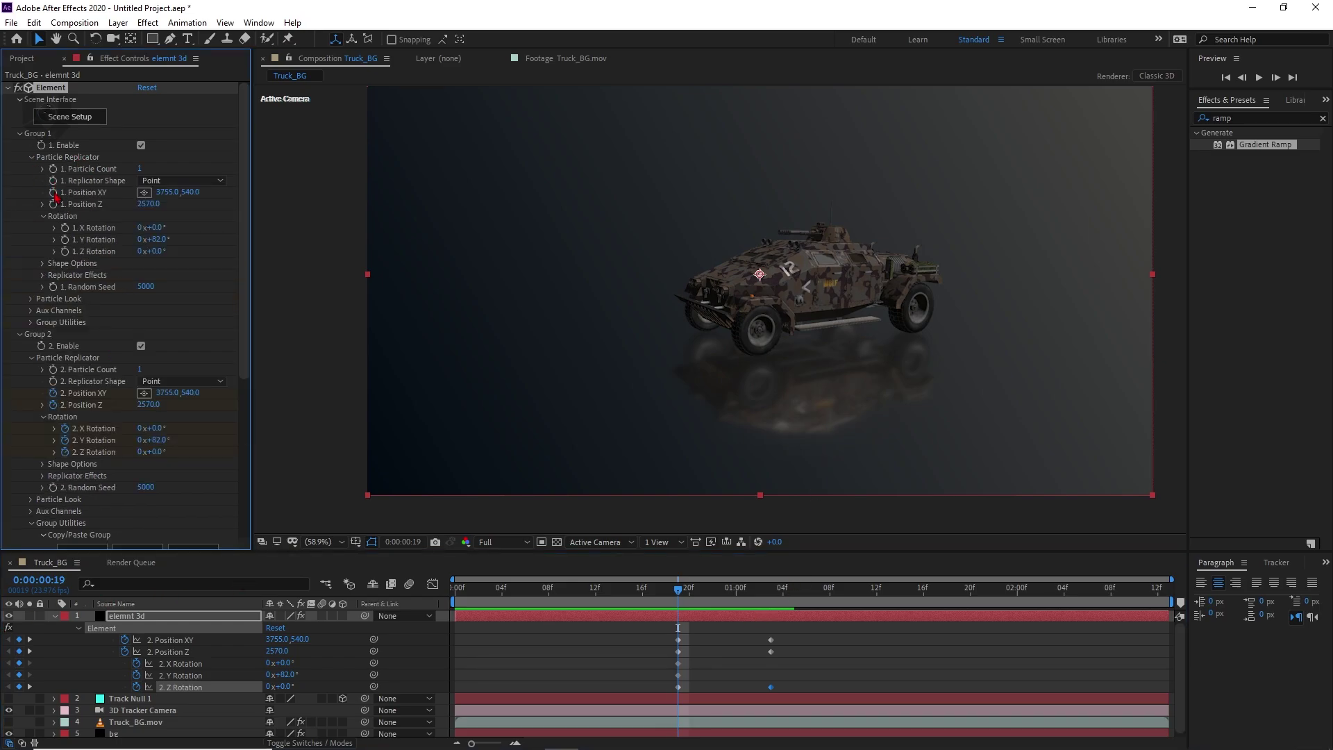
left_click(53, 203)
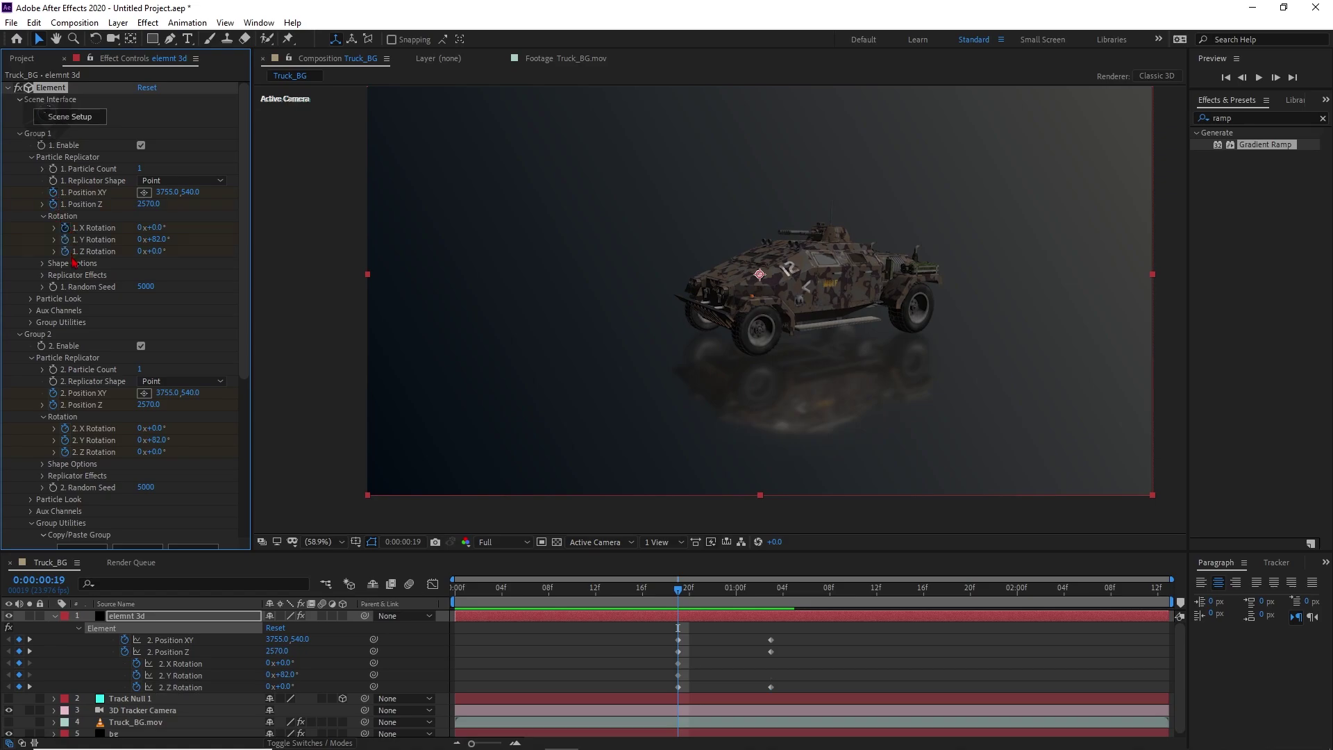
left_click(179, 617)
key("u")
left_click(706, 635)
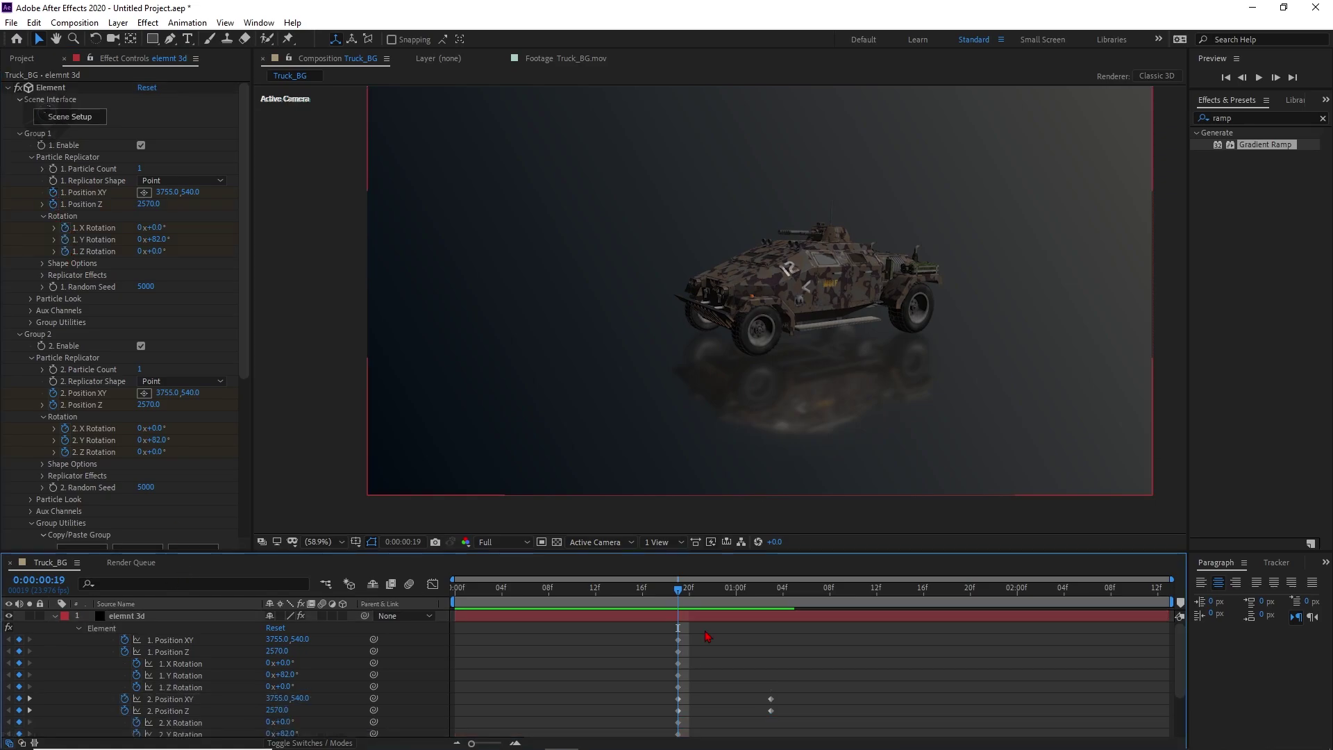
left_click_drag(706, 636, 665, 694)
- At 1:03, raise the Group 1 truck to Y 21 and tilt it -30° on Z
left_click_drag(735, 602, 774, 605)
left_click(164, 254)
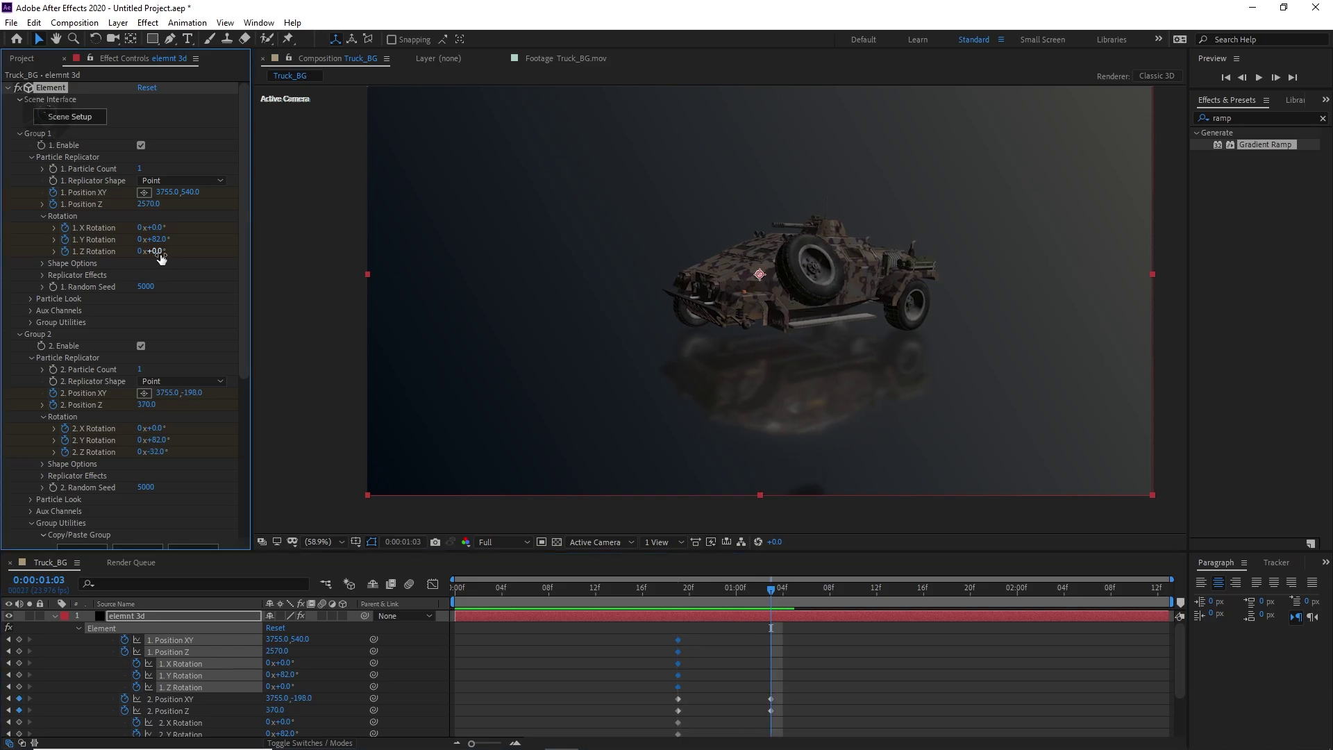
left_click_drag(159, 254, 144, 260)
left_click_drag(188, 192, 49, 194)
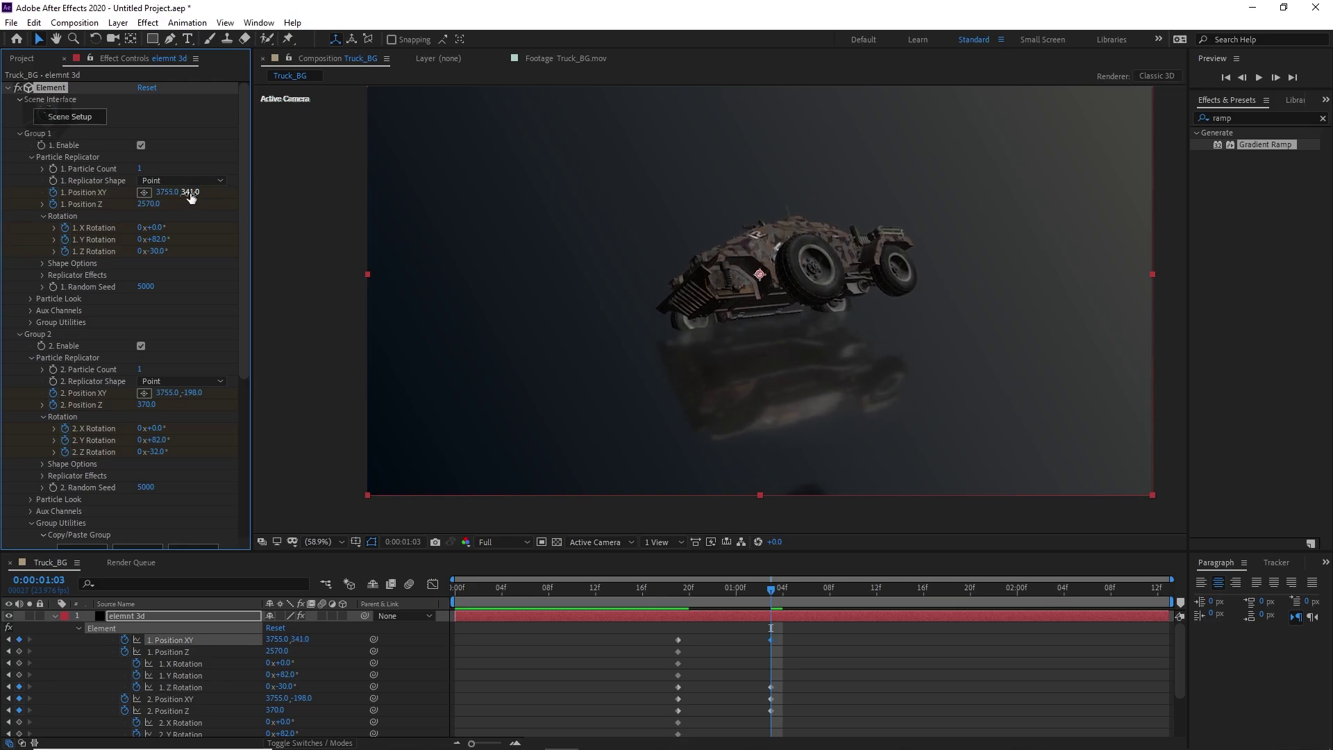
left_click_drag(191, 195, 153, 208)
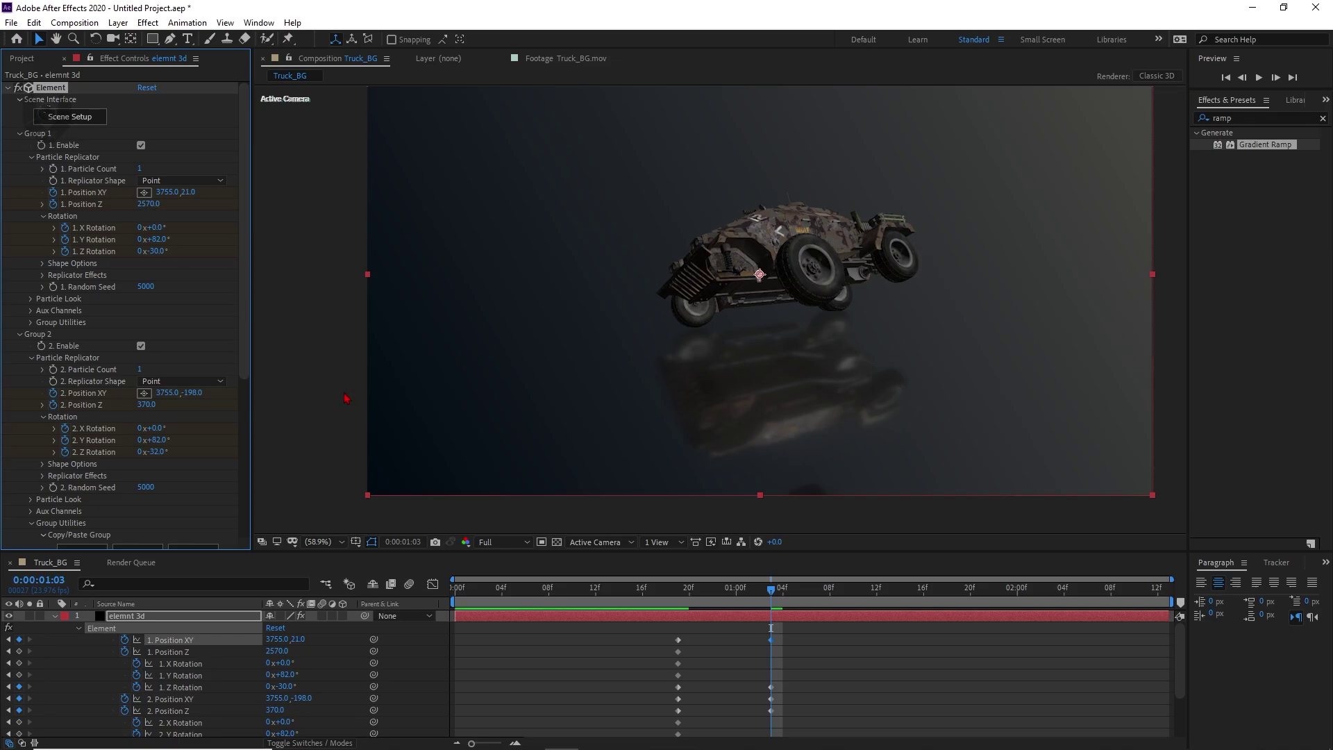
- Preview the jump and apply Easy Ease (F9) to the selected keyframes
left_click_drag(768, 615, 467, 655)
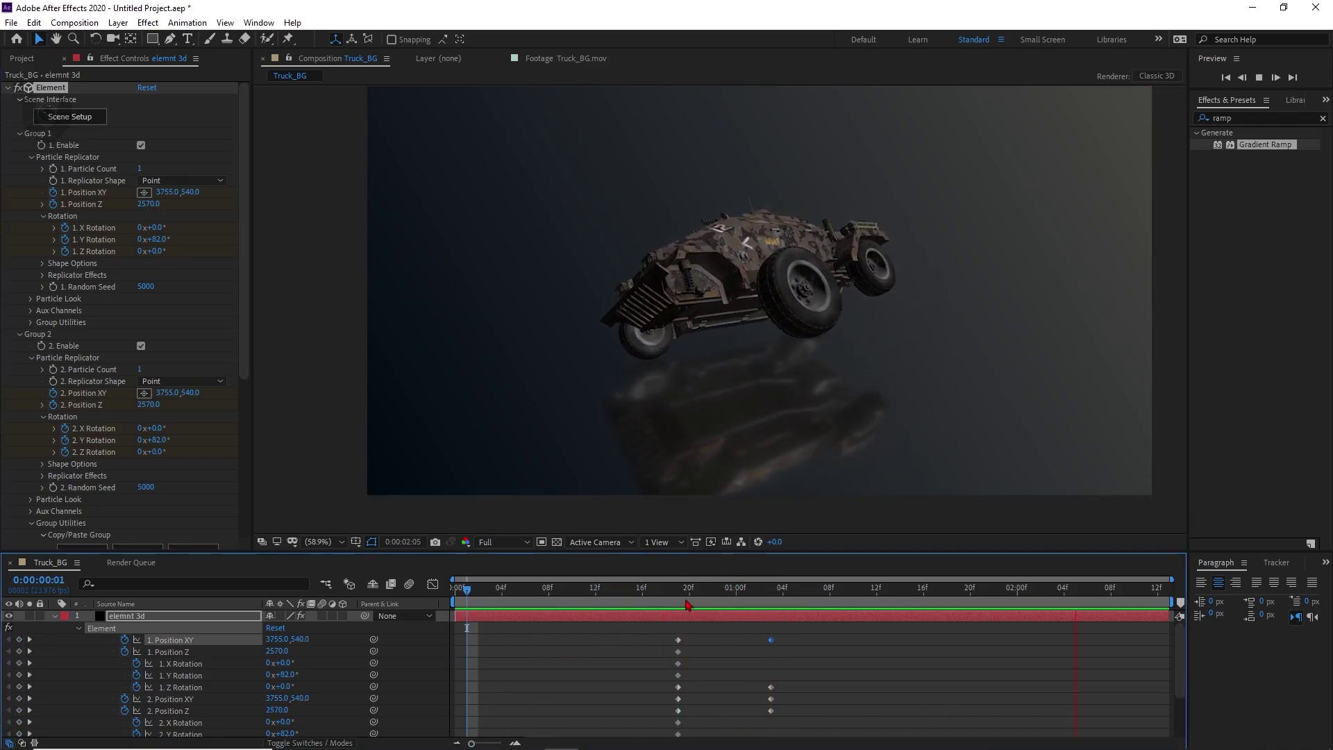
left_click_drag(675, 596, 742, 737)
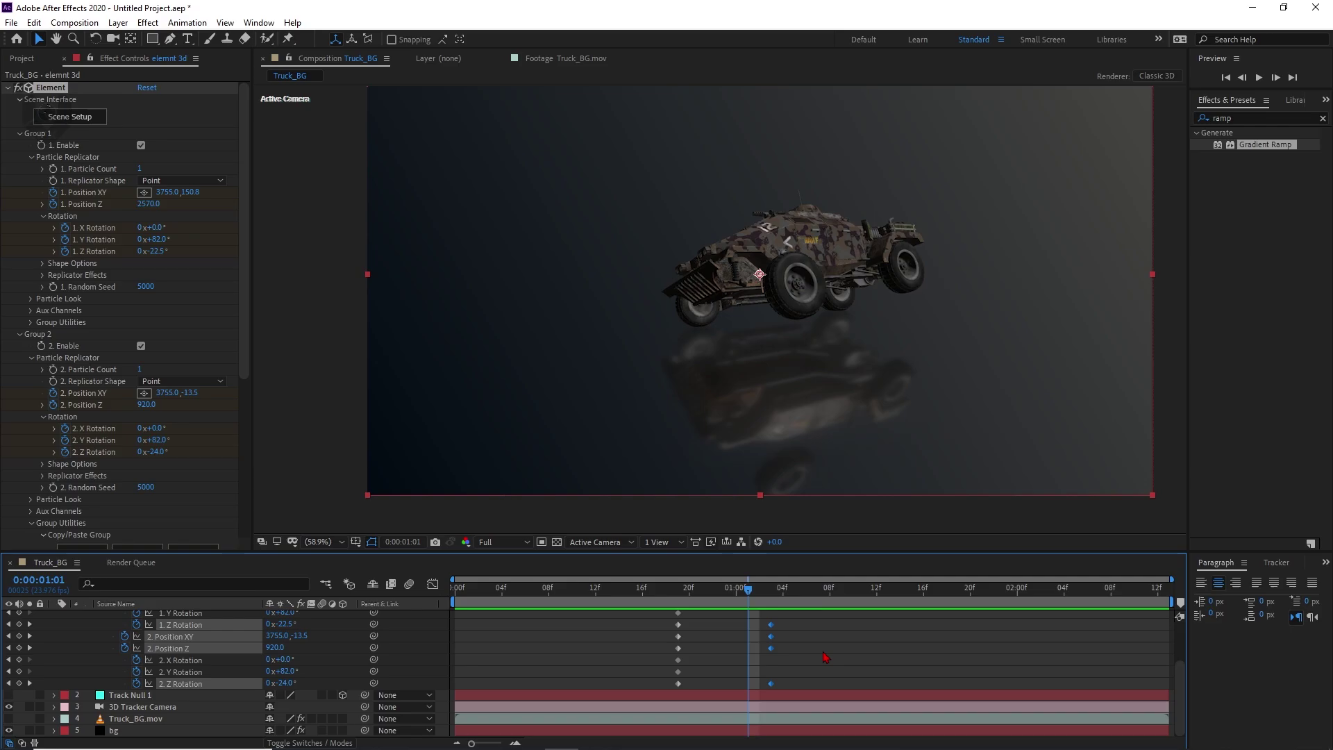
key("F9")
- Play back and scrub through the eased jump to review the motion
left_click_drag(748, 590, 628, 634)
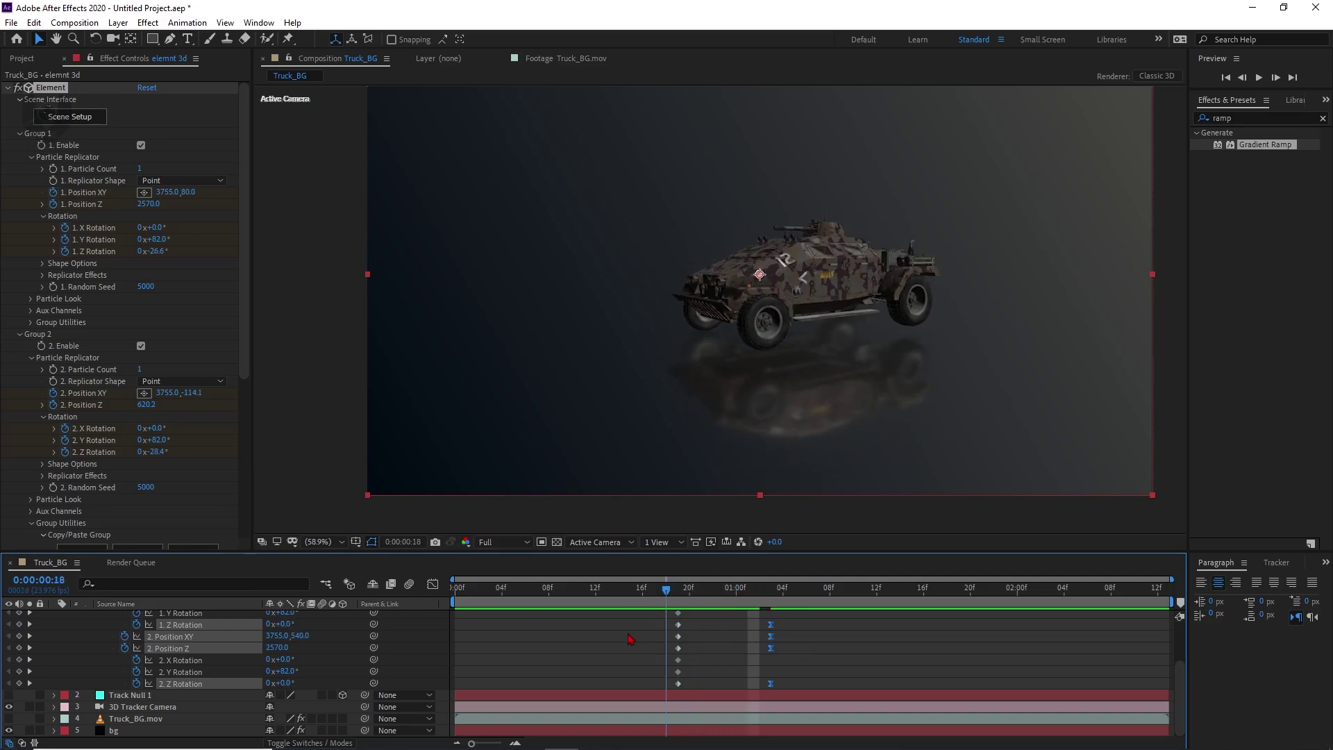
key("space")
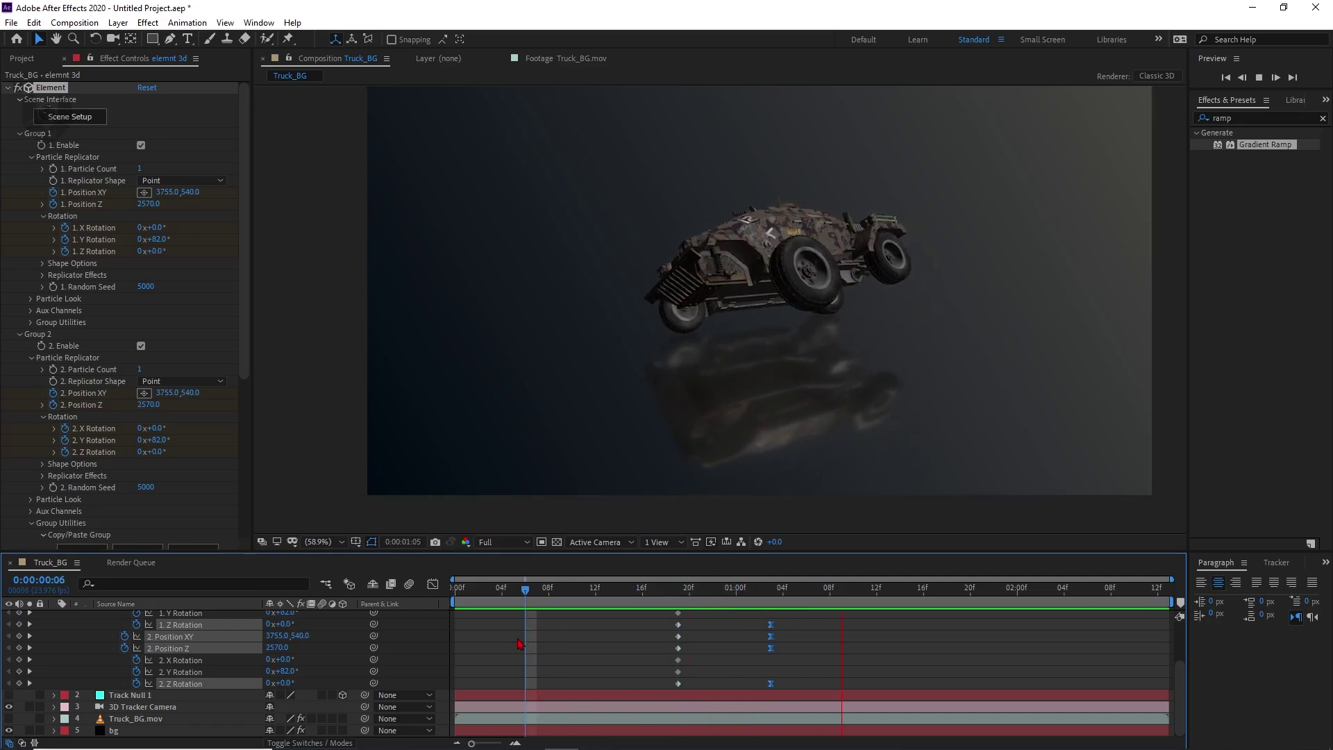
key("space")
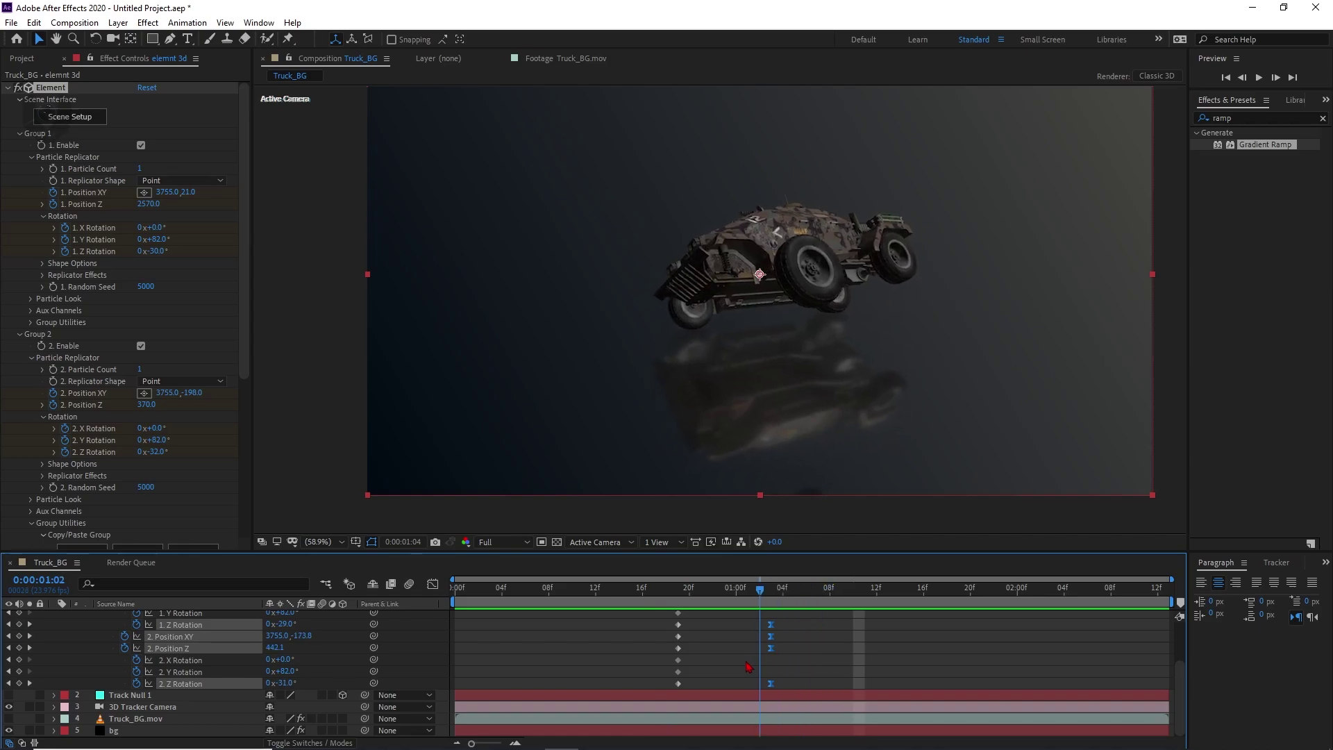
left_click_drag(746, 662, 458, 661)
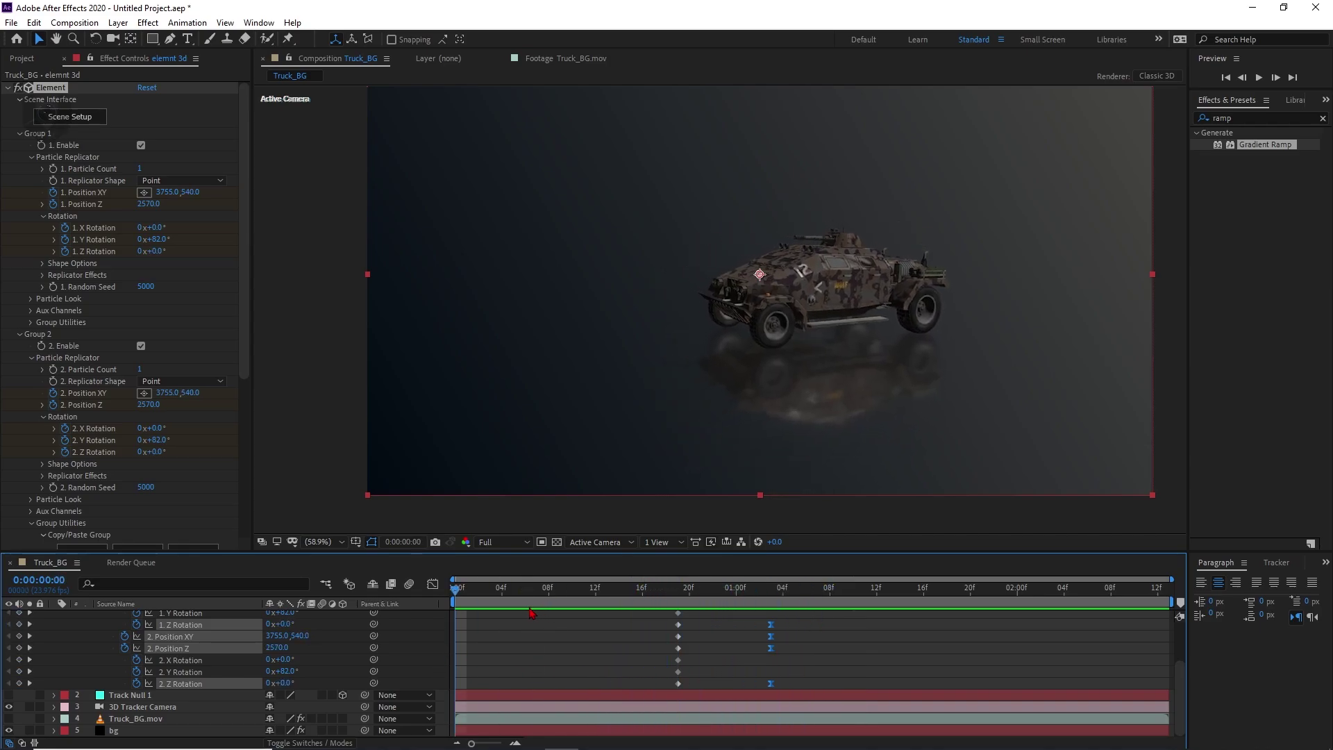
left_click_drag(530, 609, 580, 642)
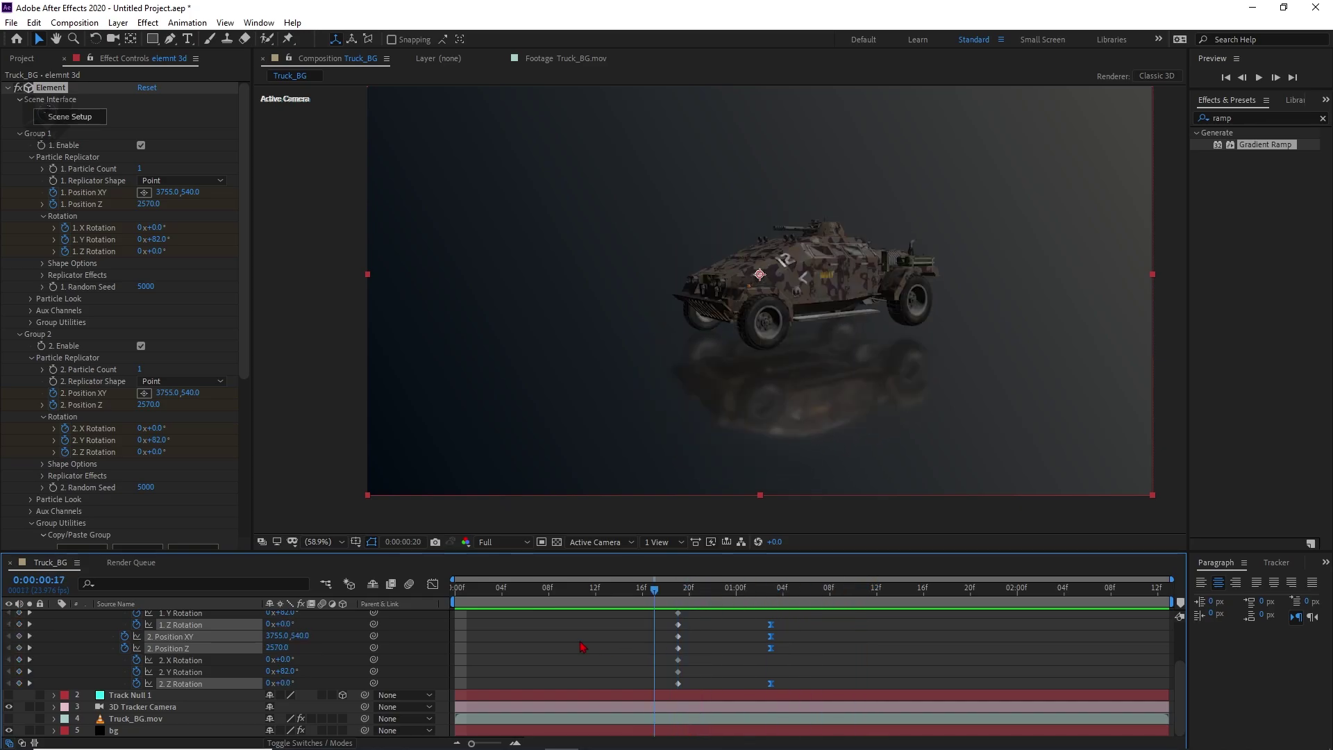
key("space")
scroll(134, 662, "up", 3)
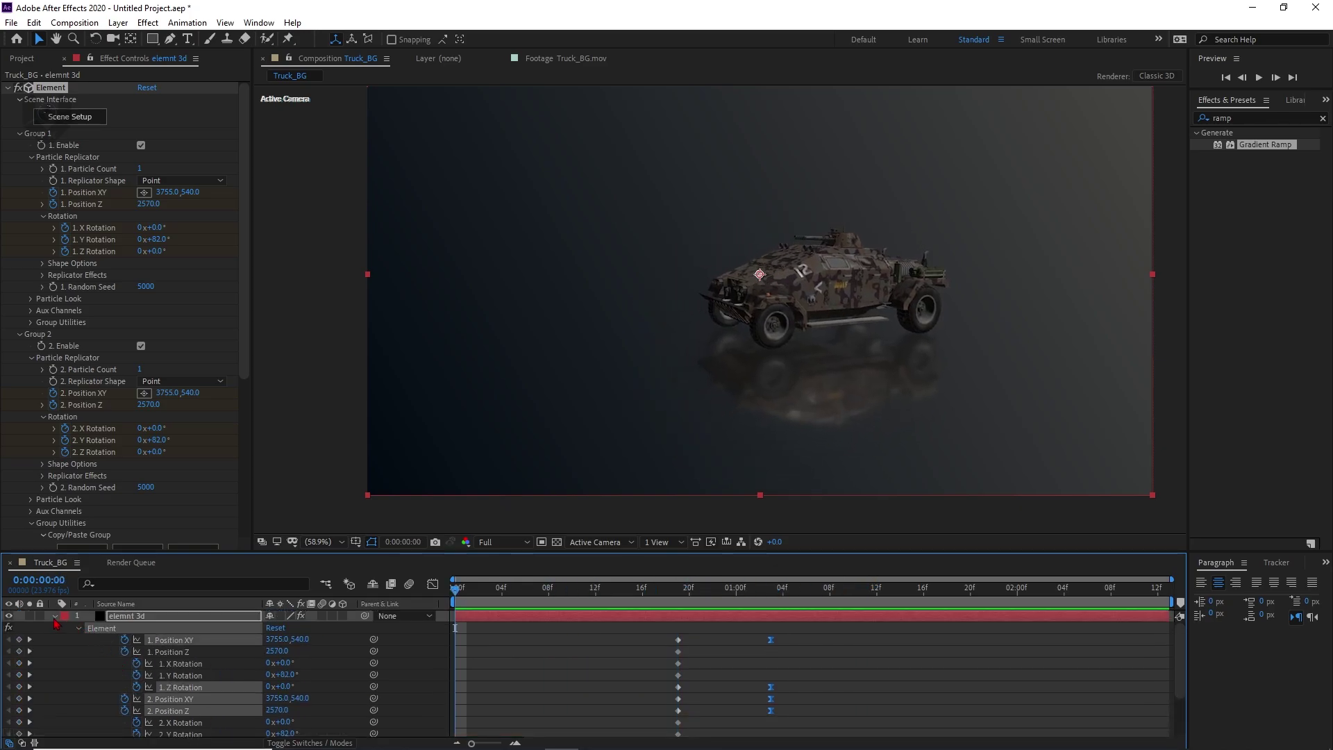
- Preview the imported Explosion_06.mov fire clip in the Footage viewer, then return to Truck_BG
left_click(54, 617)
left_click(22, 58)
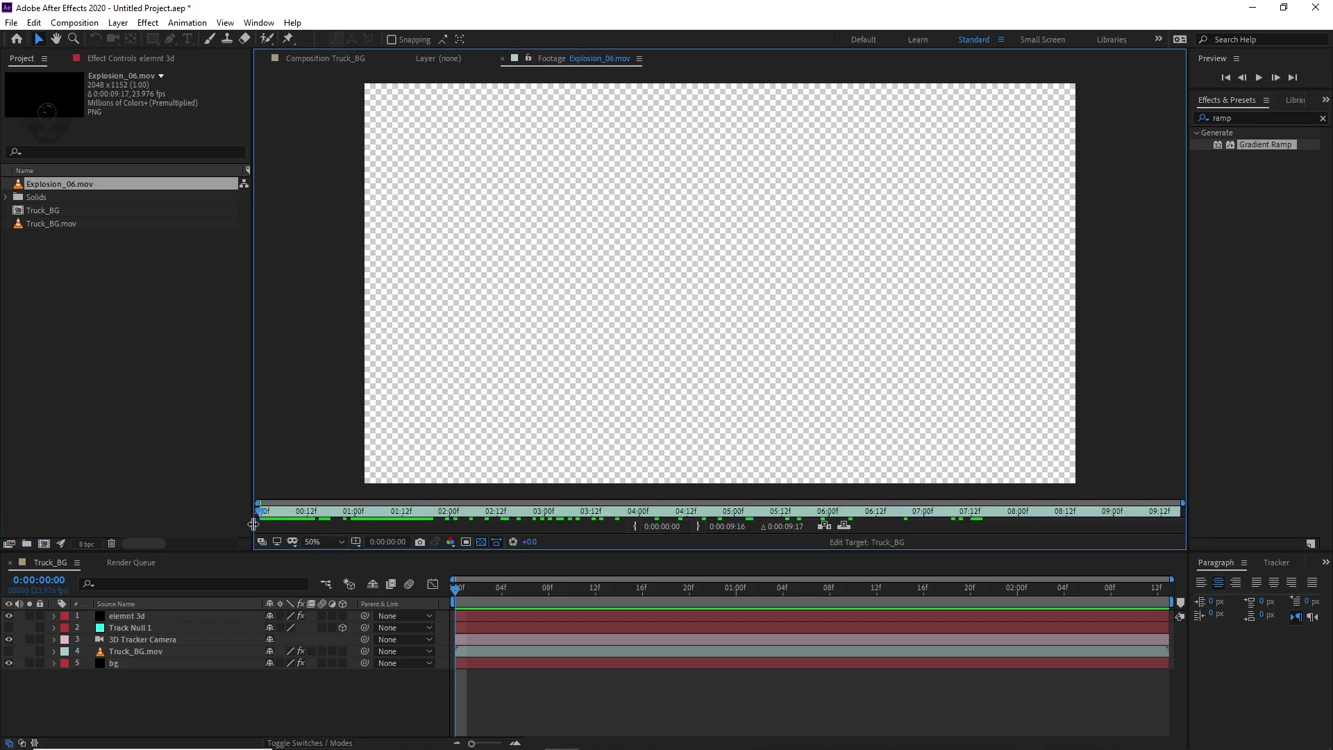
left_click_drag(263, 526, 420, 589)
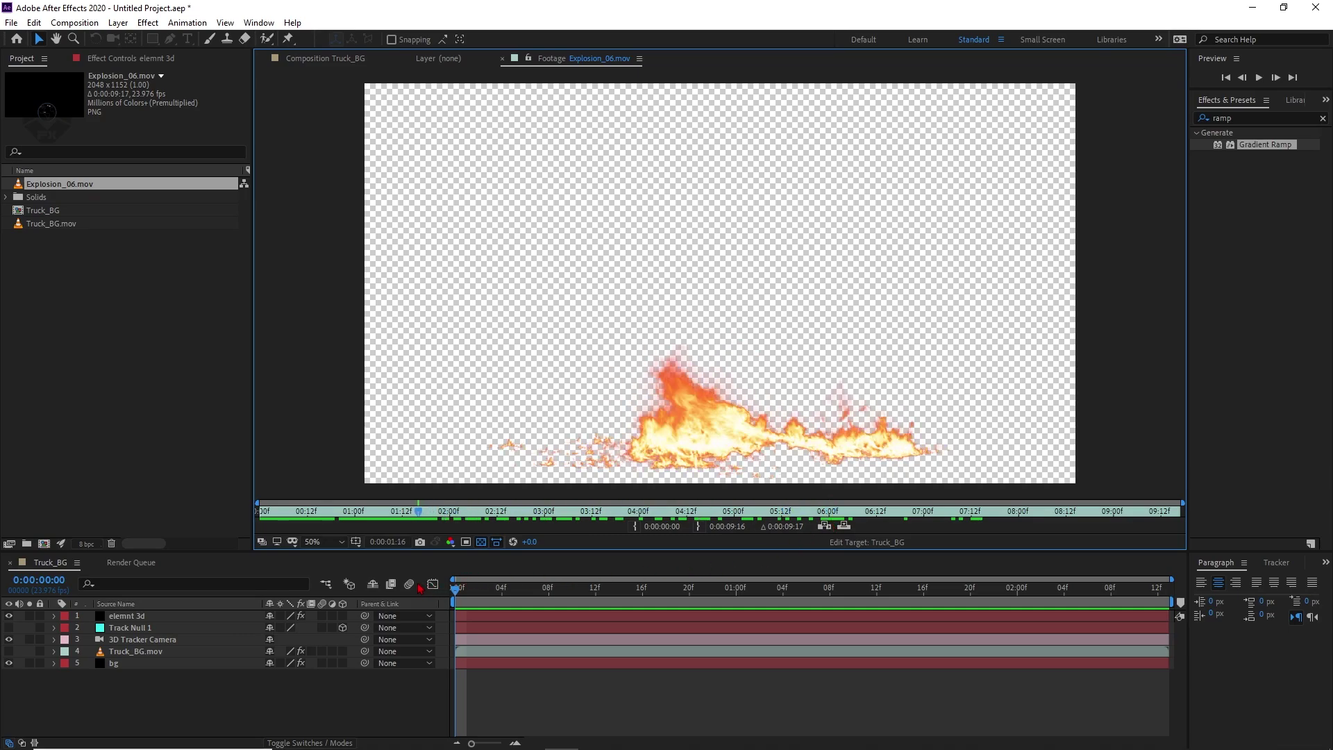
left_click(503, 60)
left_click(406, 62)
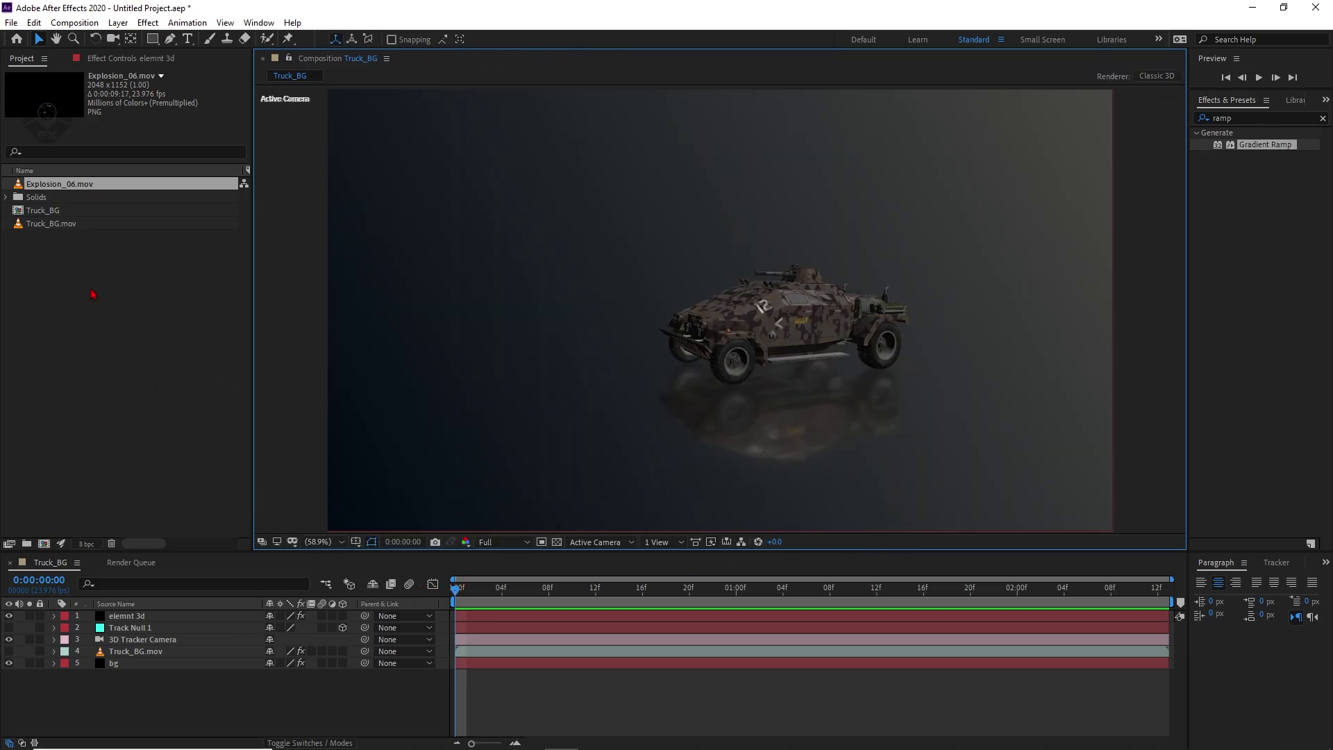
- Add Explosion_06.mov above the truck as a 3D layer and show its Position
left_click_drag(68, 191, 135, 614)
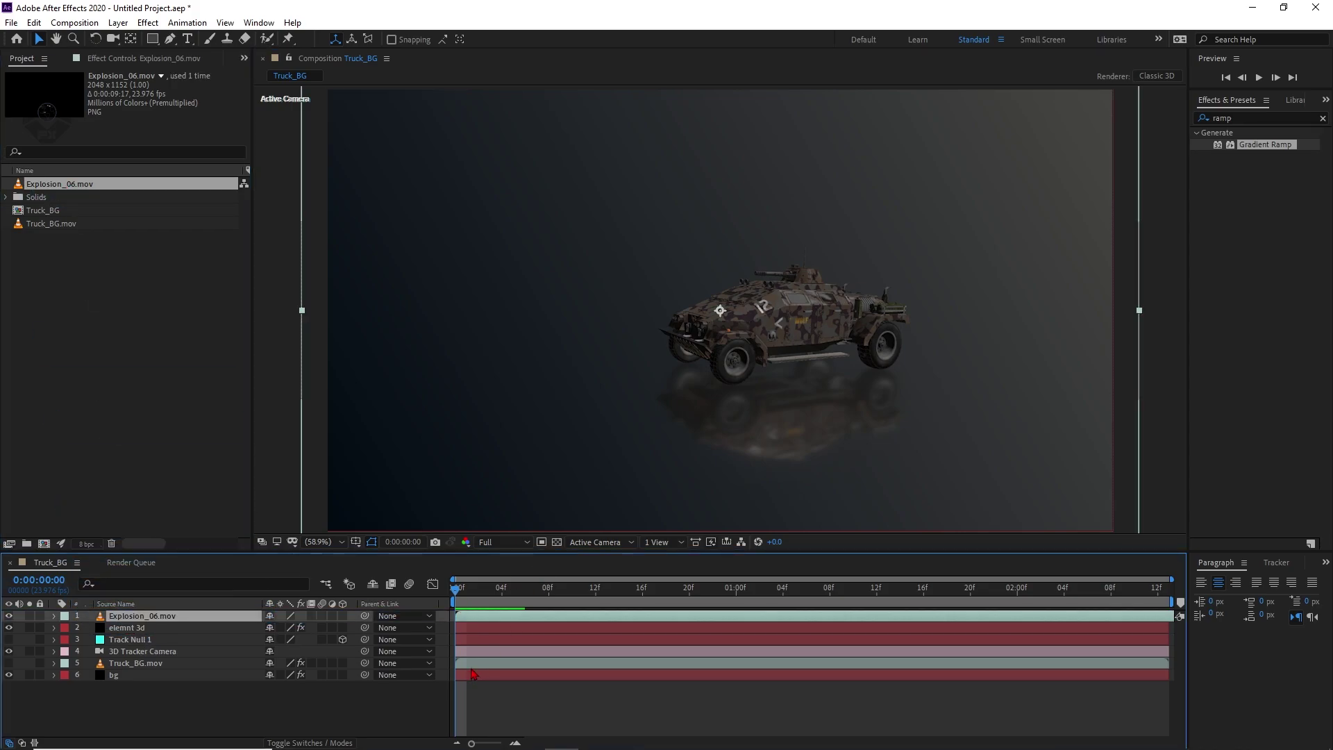
left_click(343, 616)
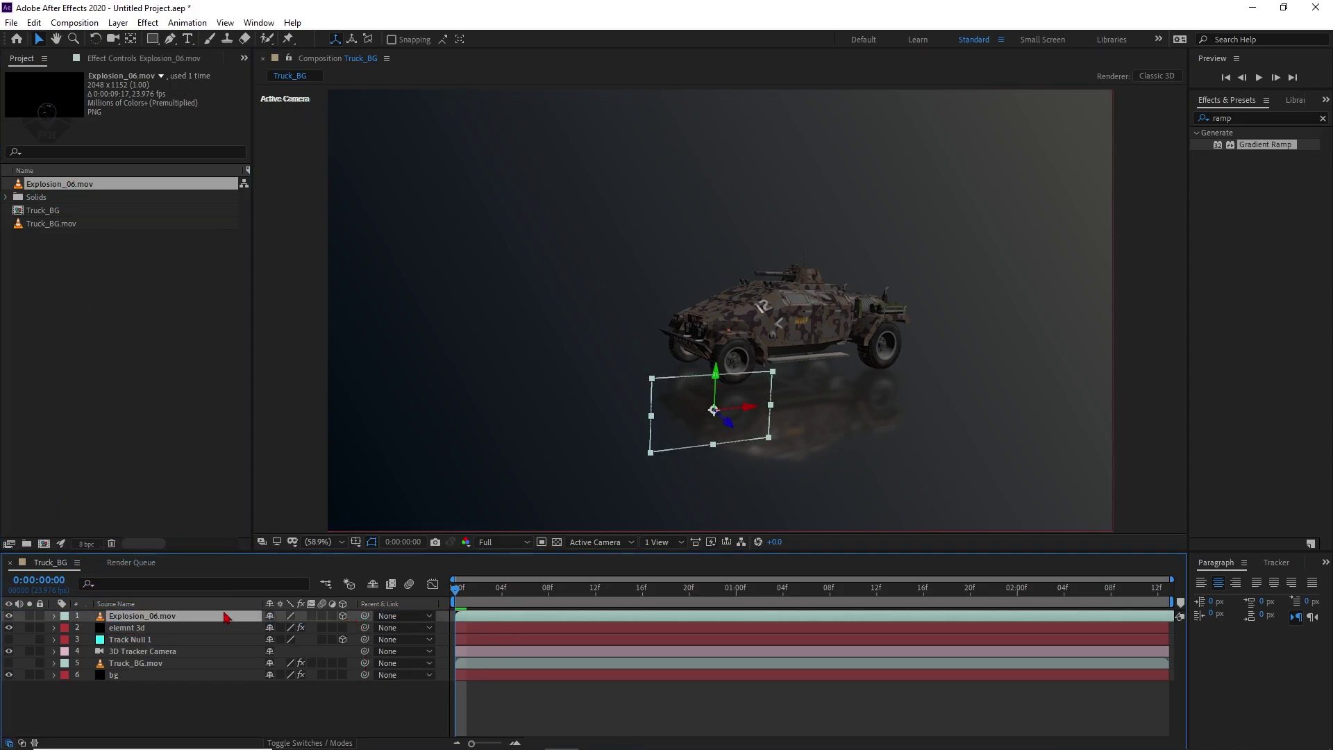
key("p")
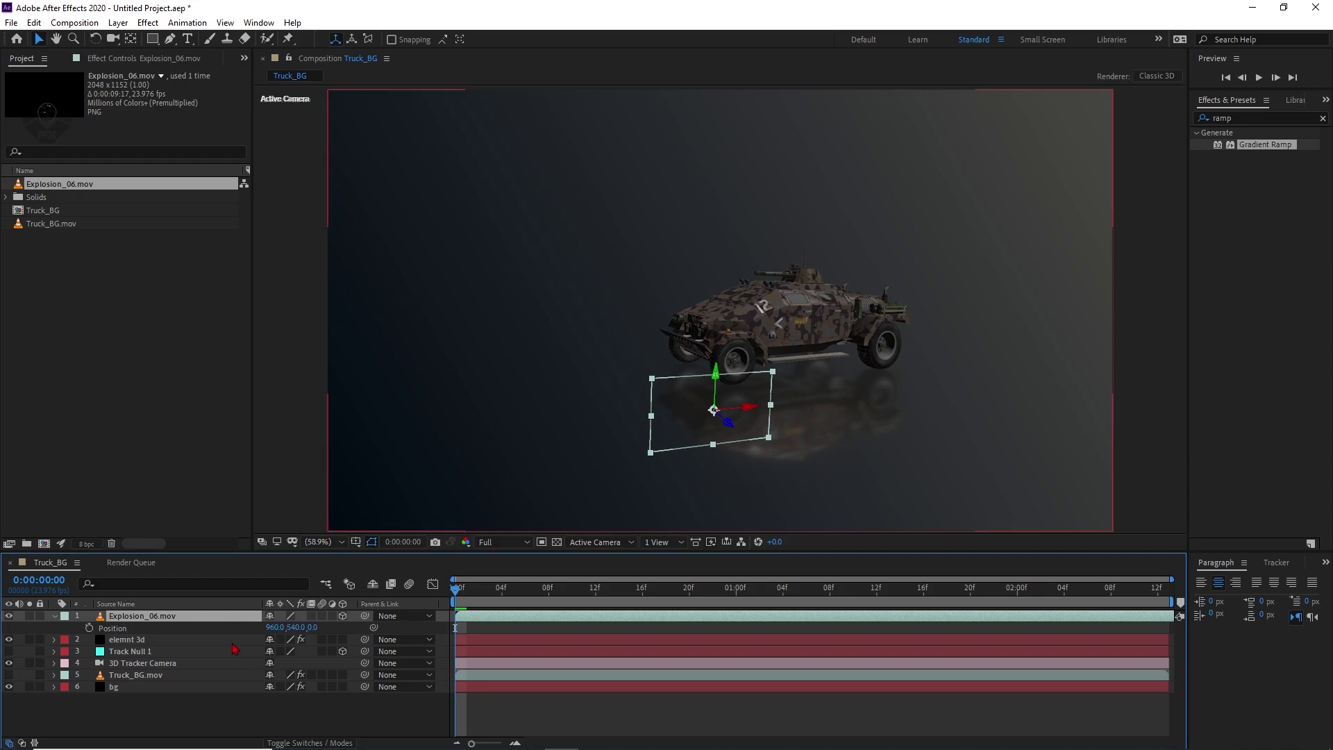
- At frame 15, pick the truck's rear wheel as Element's 2D position target (898.3, 667.4)
left_click(173, 639)
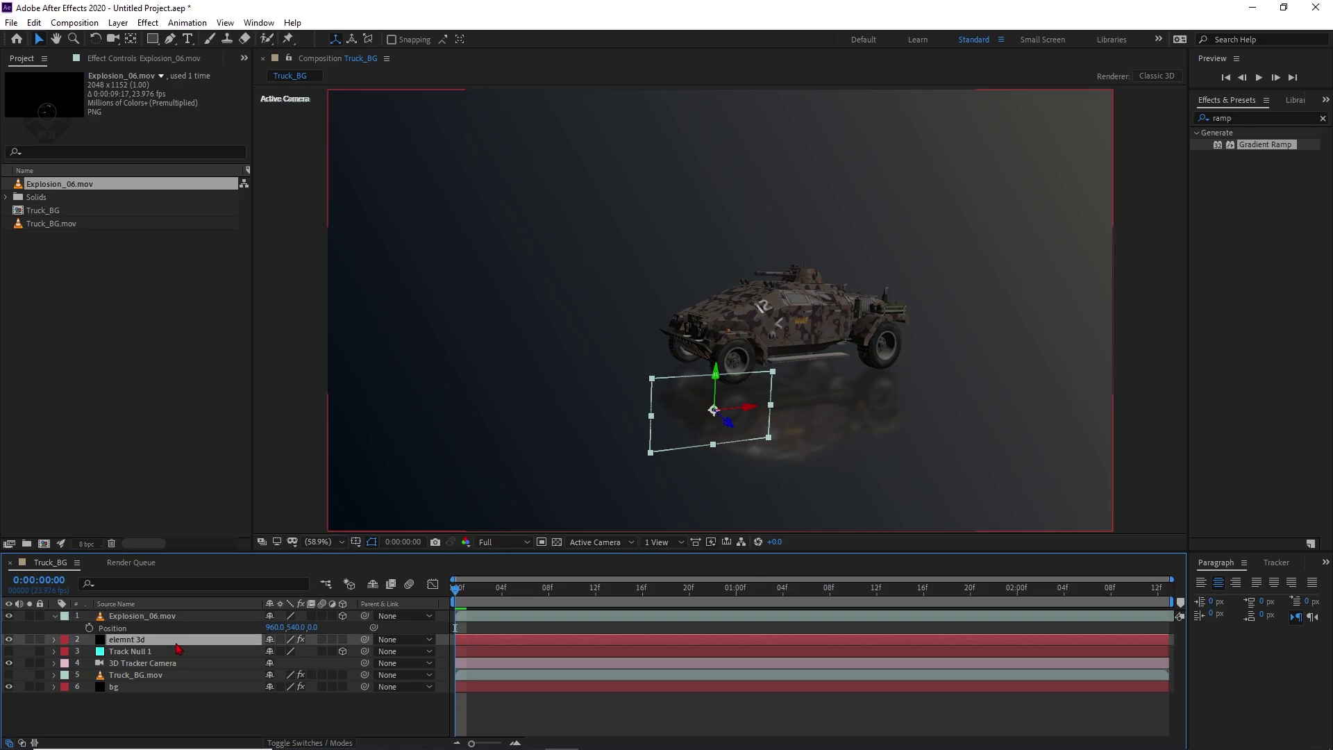
left_click(146, 62)
scroll(42, 333, "down", 4)
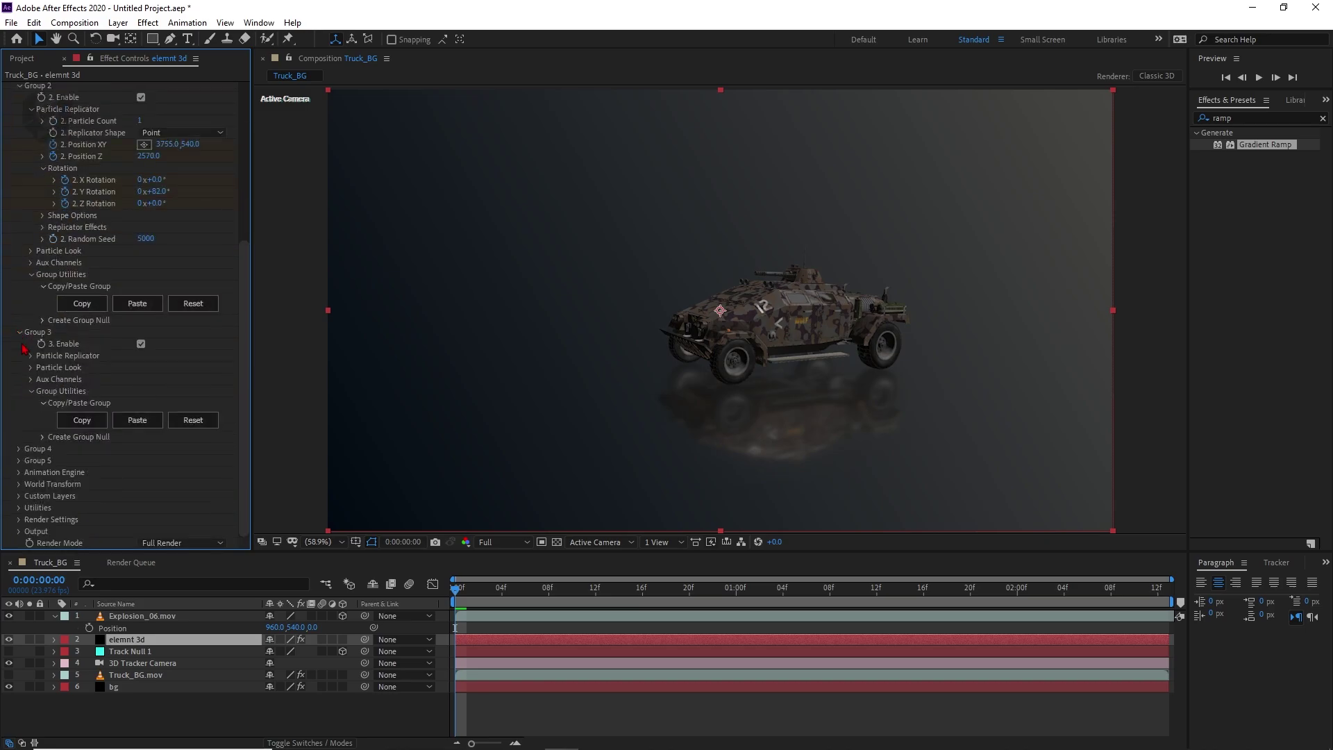
left_click(19, 507)
scroll(21, 499, "down", 5)
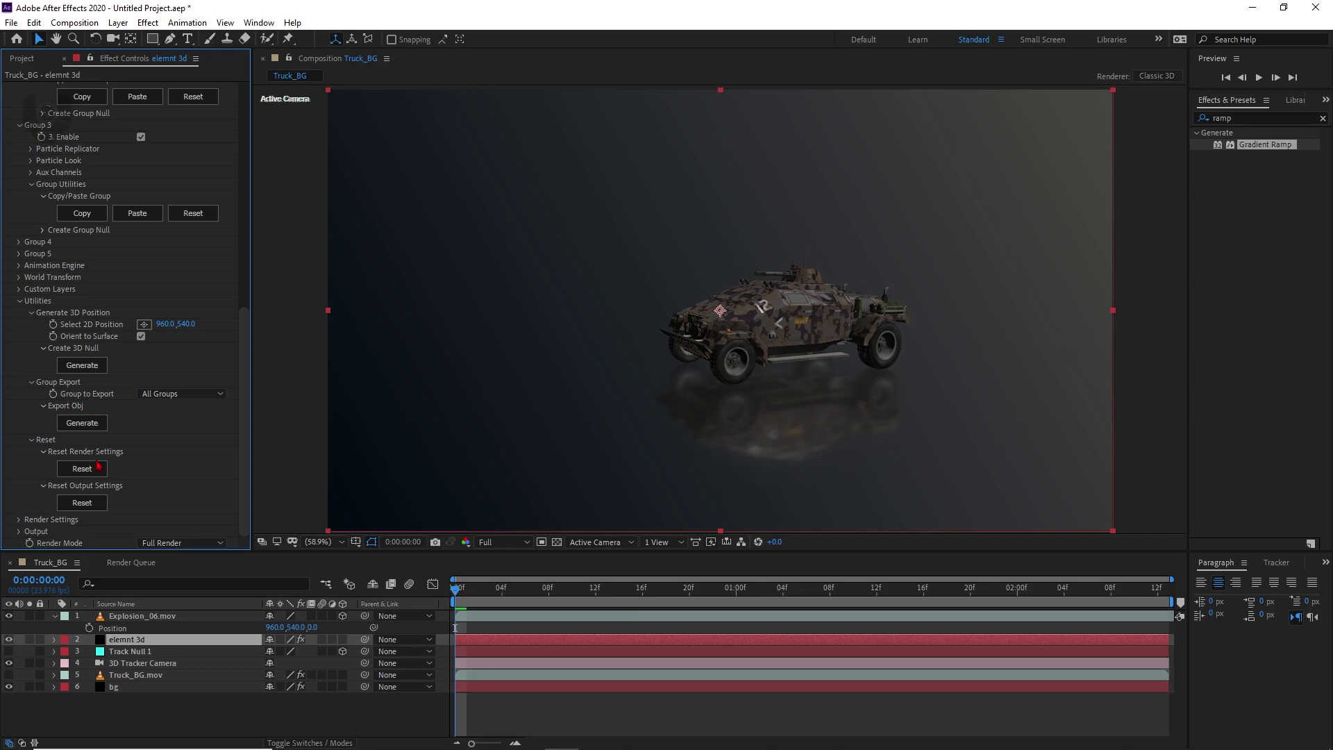
left_click(144, 324)
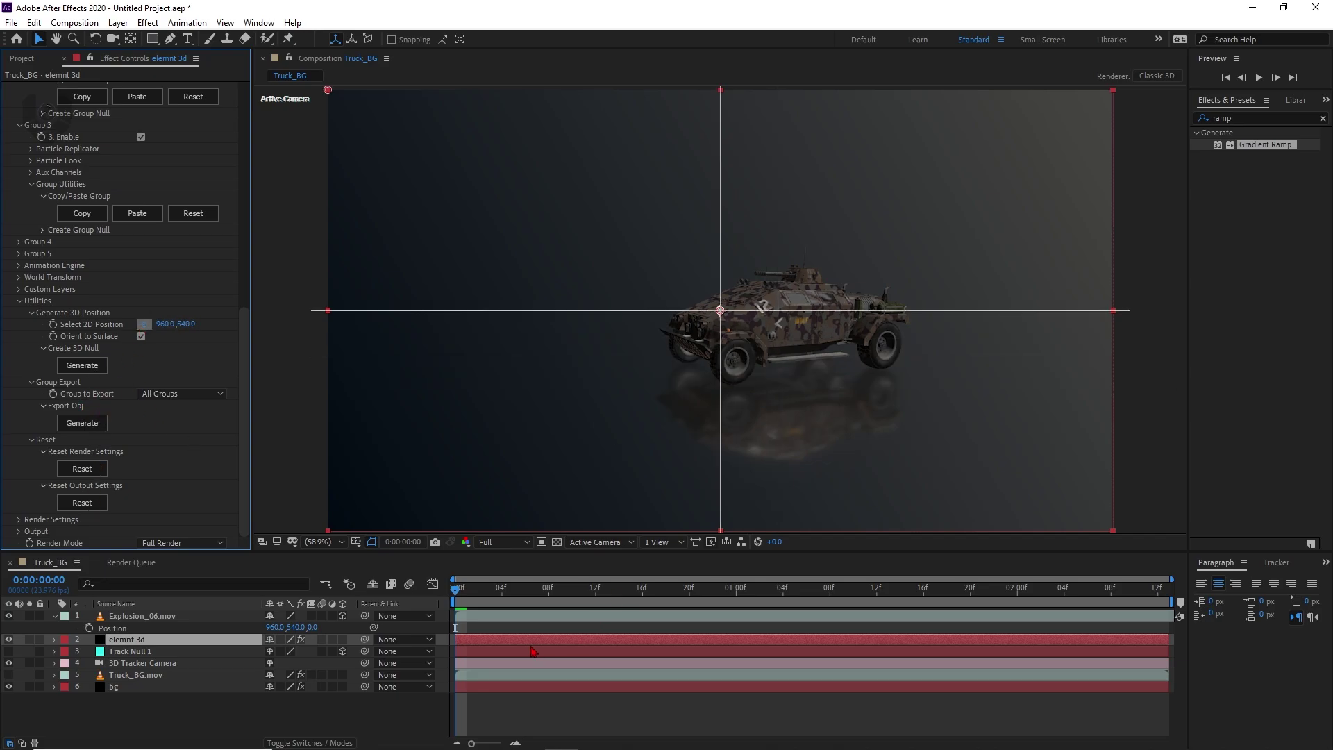
left_click_drag(919, 590, 1199, 585)
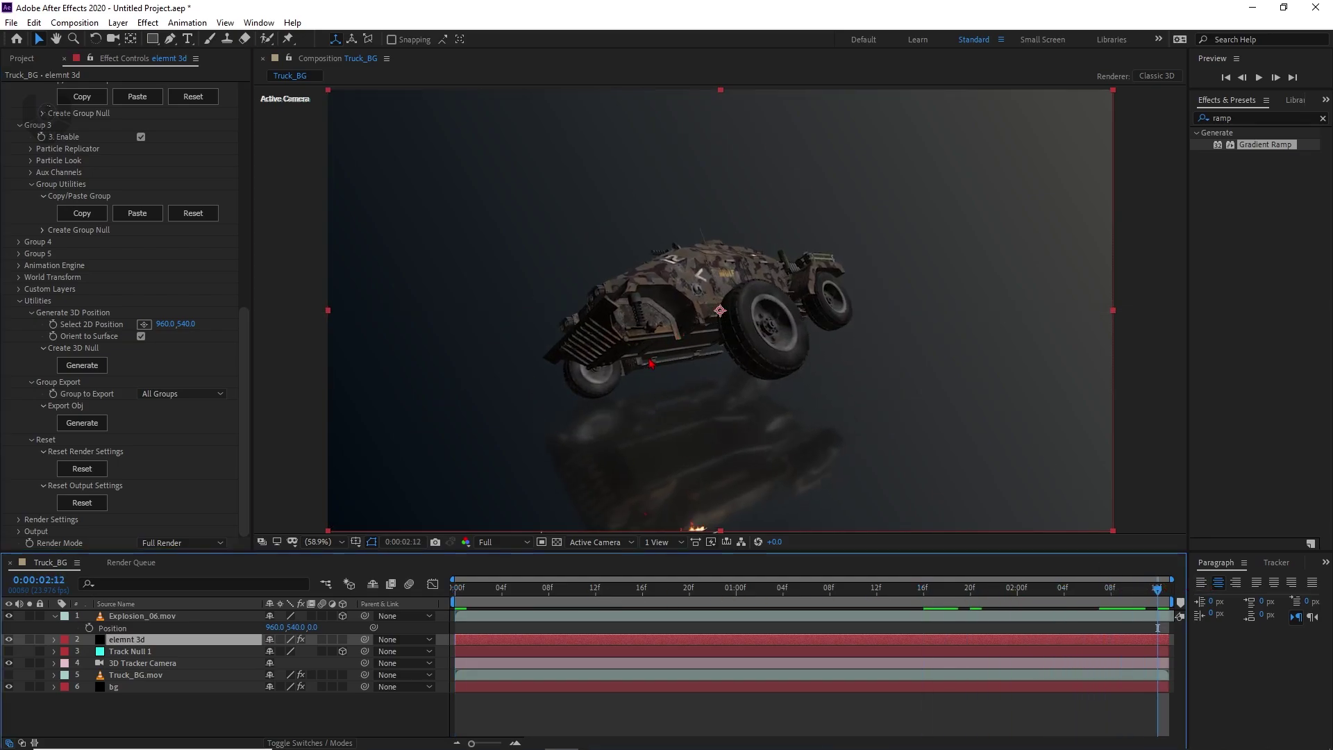
left_click(747, 590)
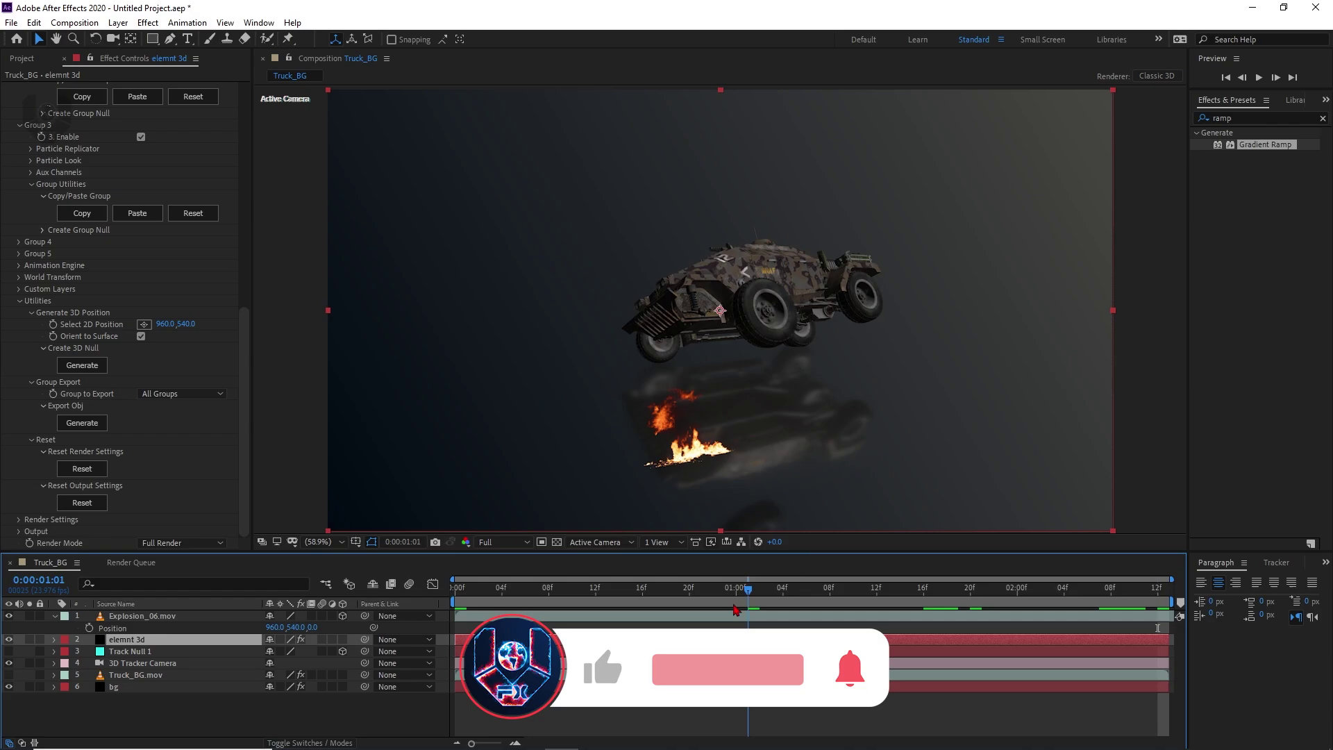
left_click_drag(734, 605, 630, 618)
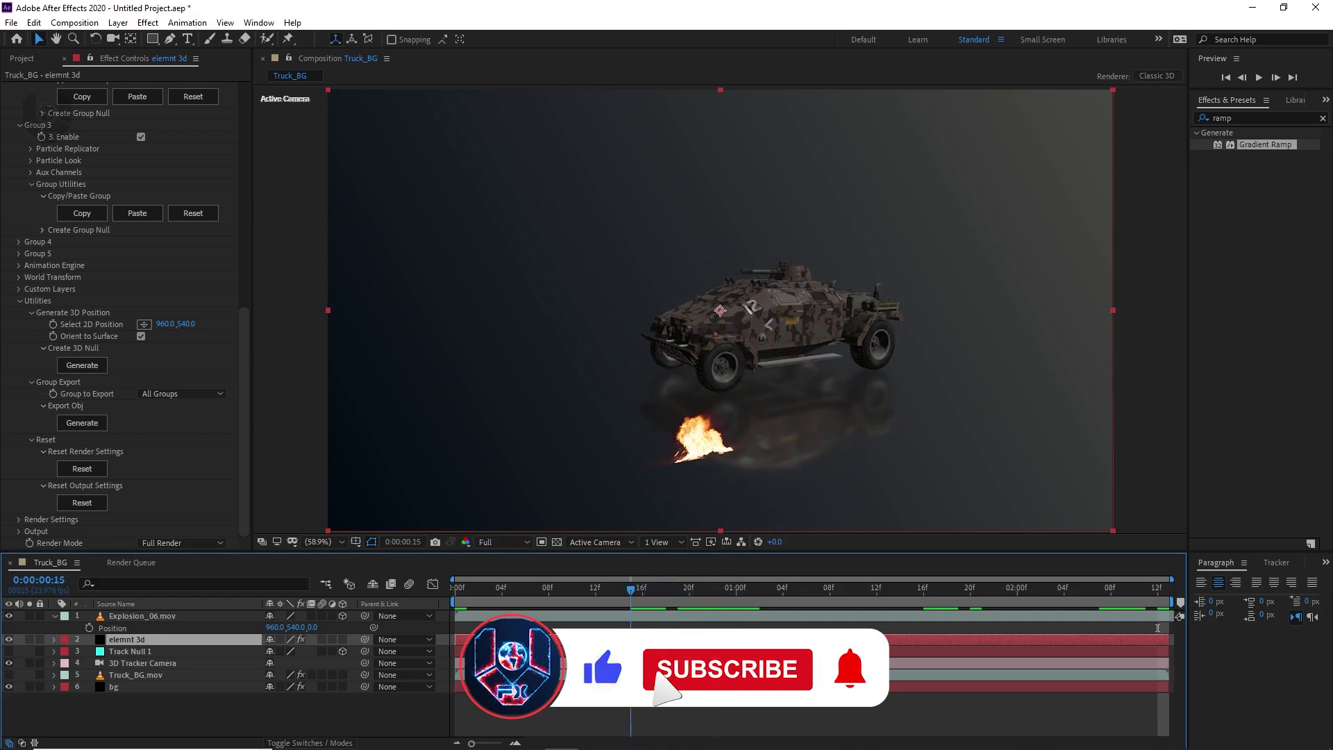
left_click(144, 324)
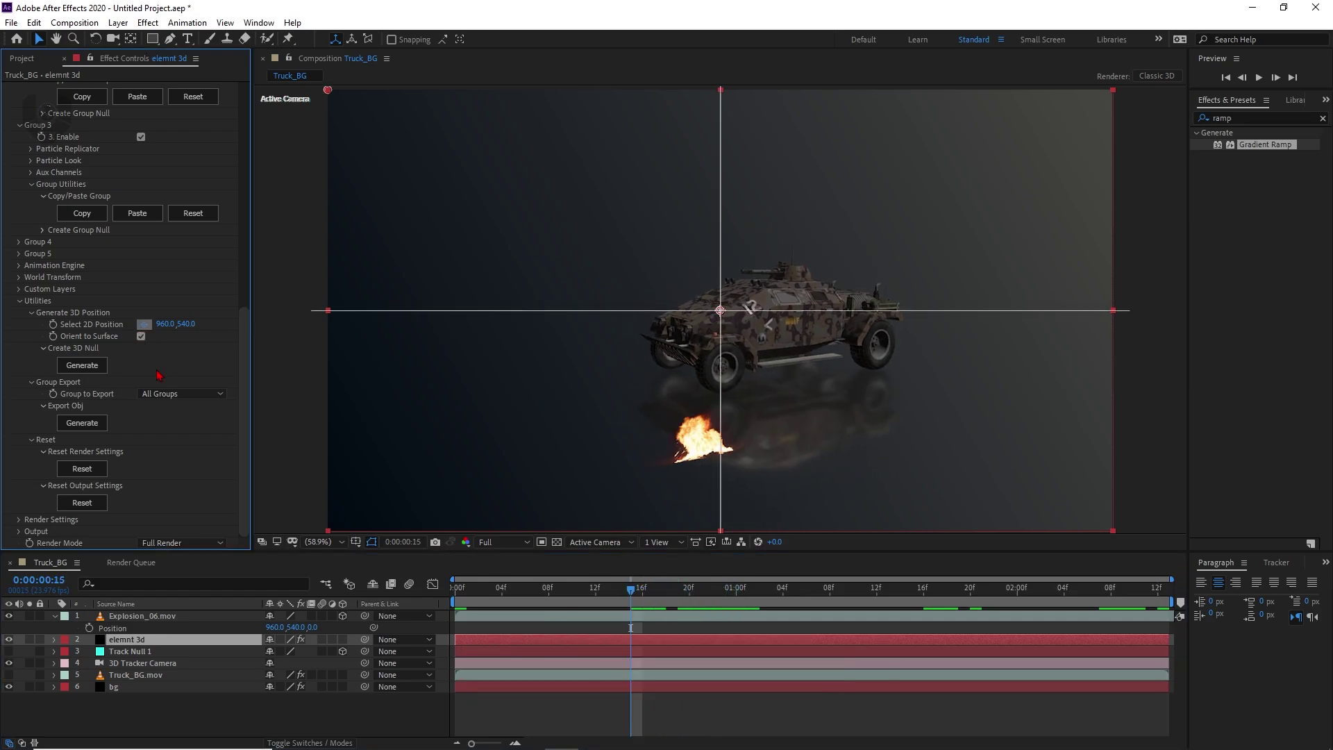
left_click(694, 362)
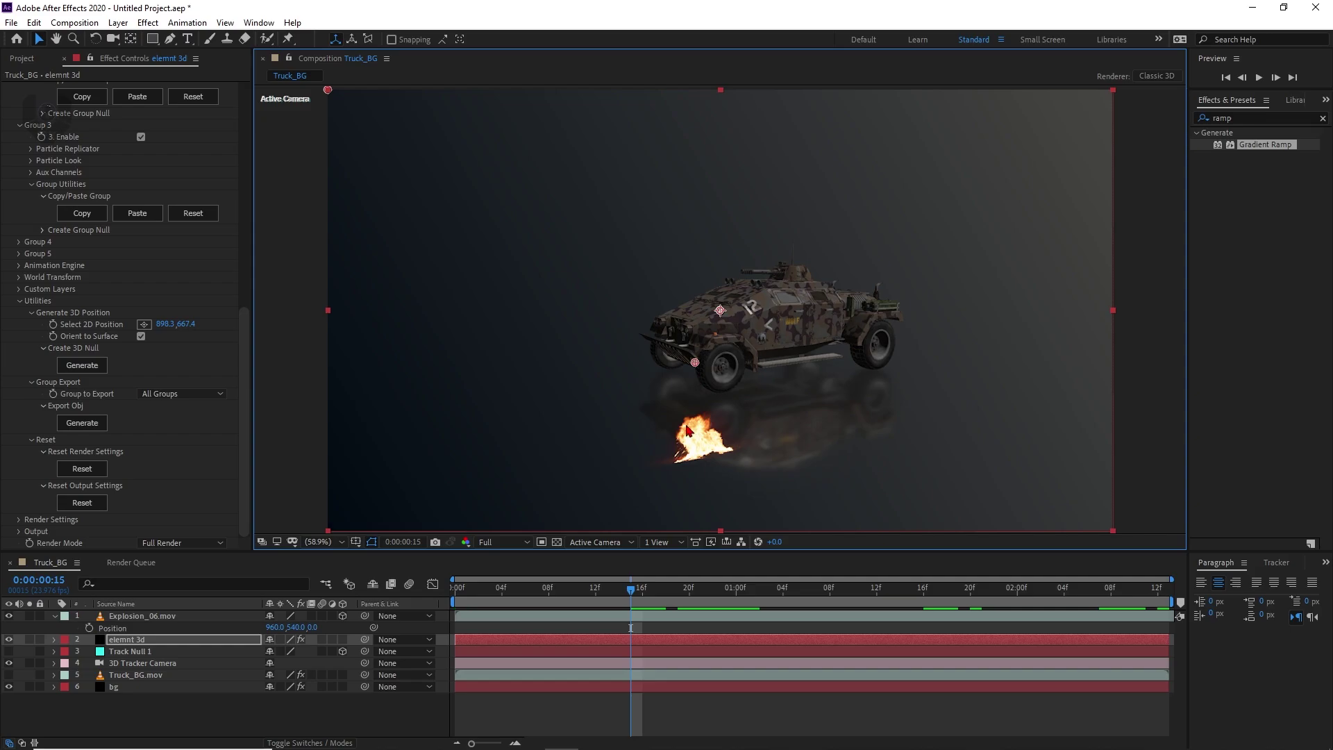
- Generate the Element Position 1 null and paste its position 1585.6, 107.5, 1913.5 onto Explosion_06.mov
left_click(100, 368)
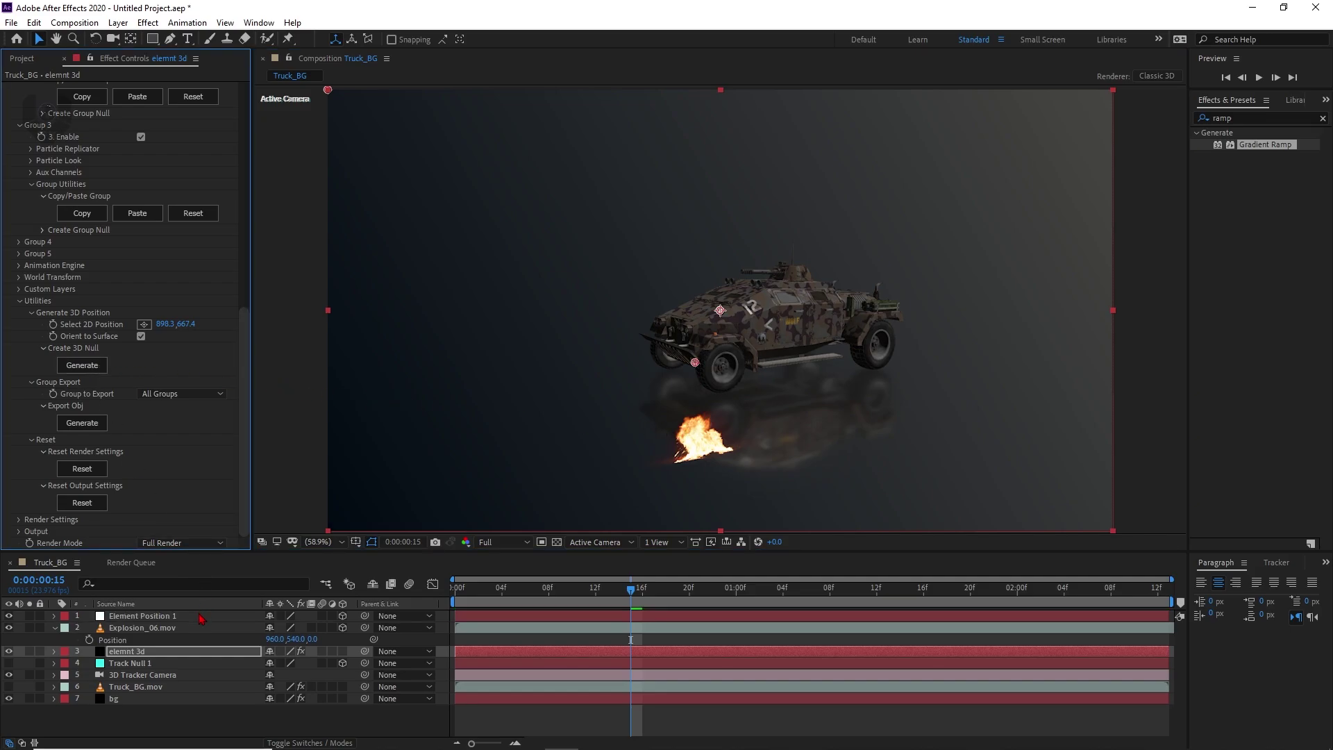
left_click(200, 618)
key("p")
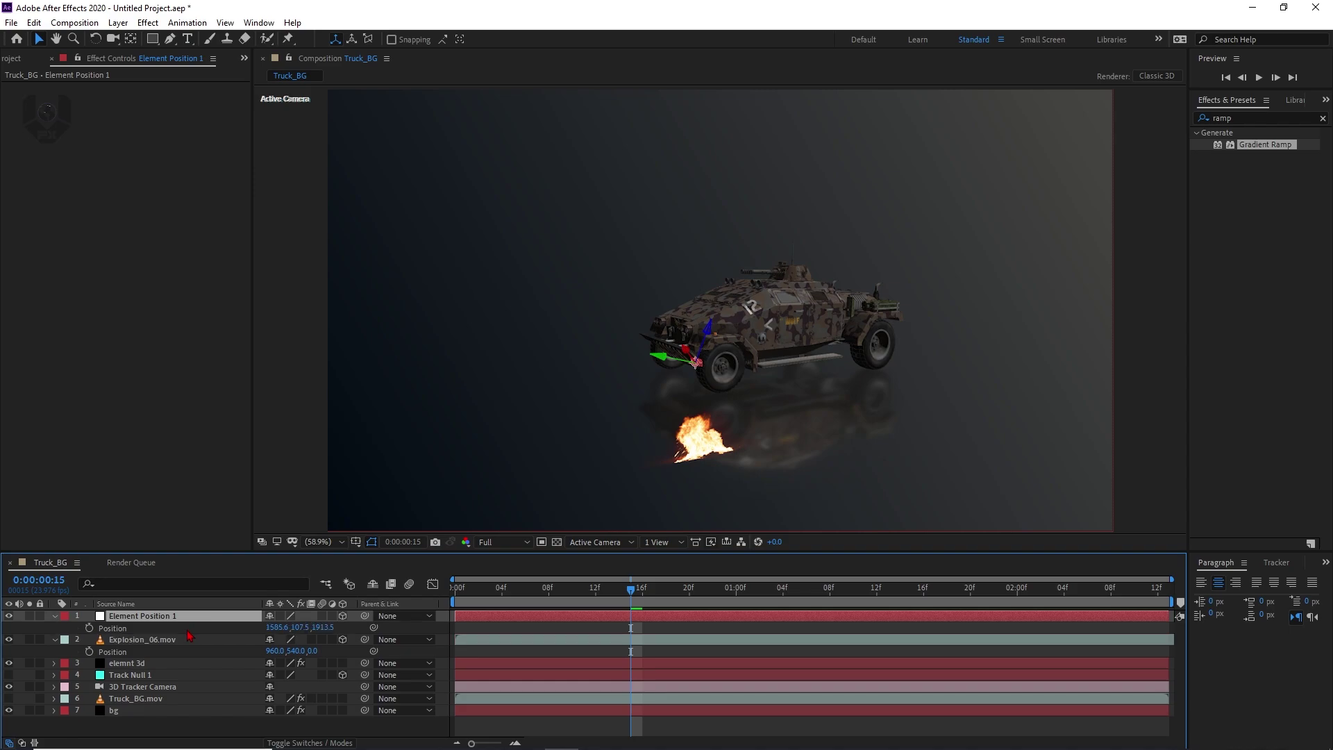
left_click(186, 630)
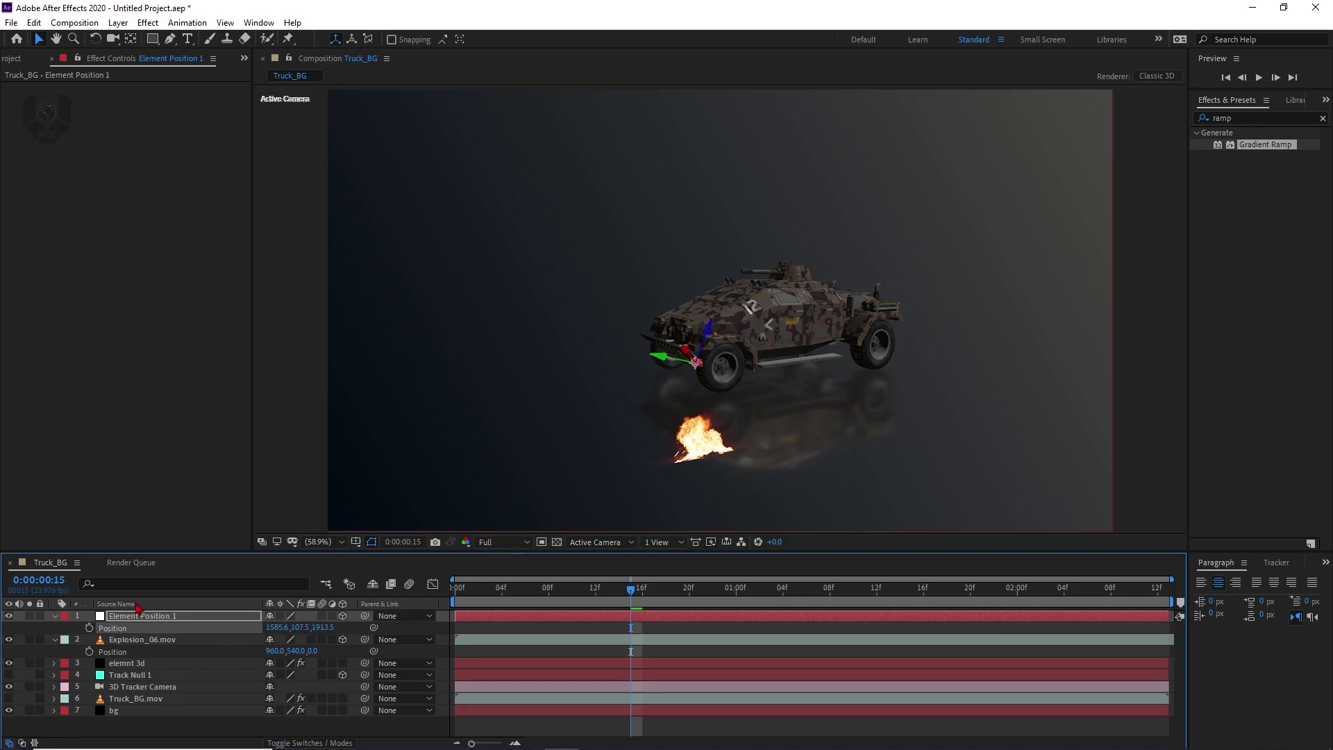
left_click(135, 654)
key("ctrl+v")
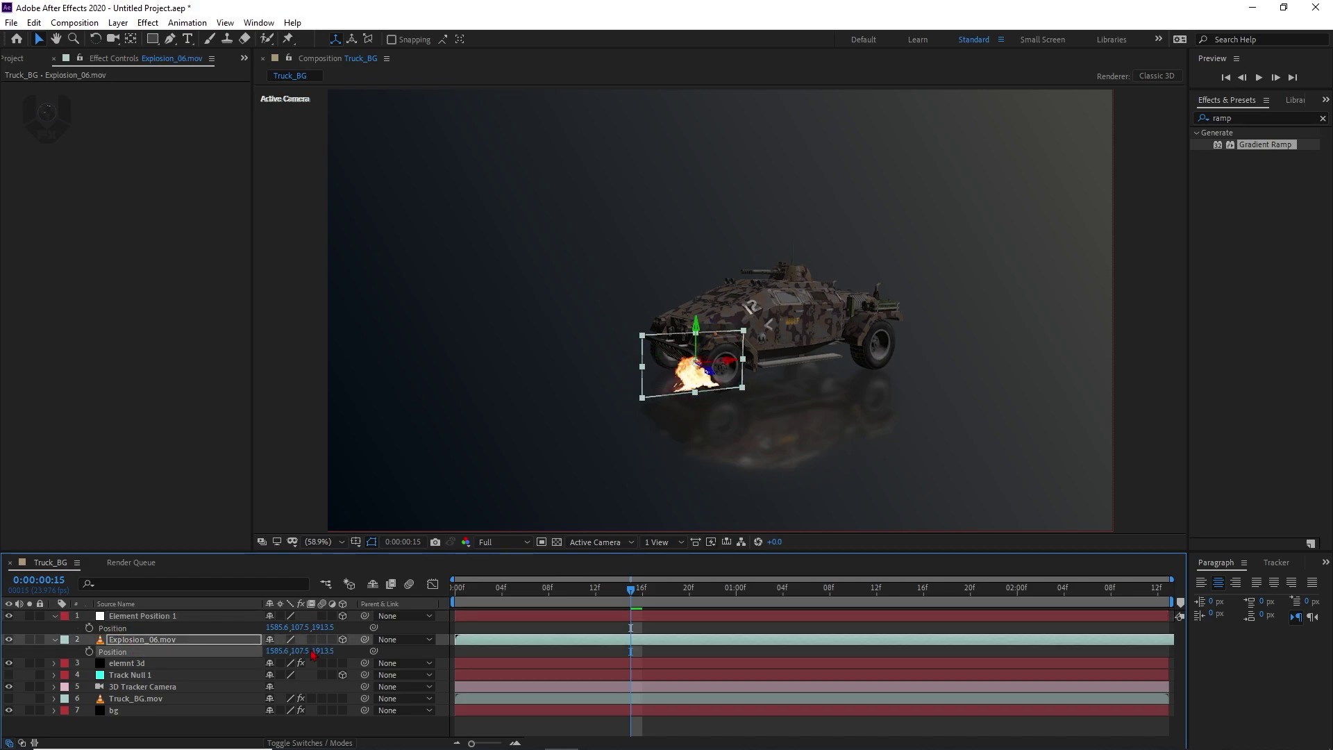
left_click_drag(647, 602, 8, 626)
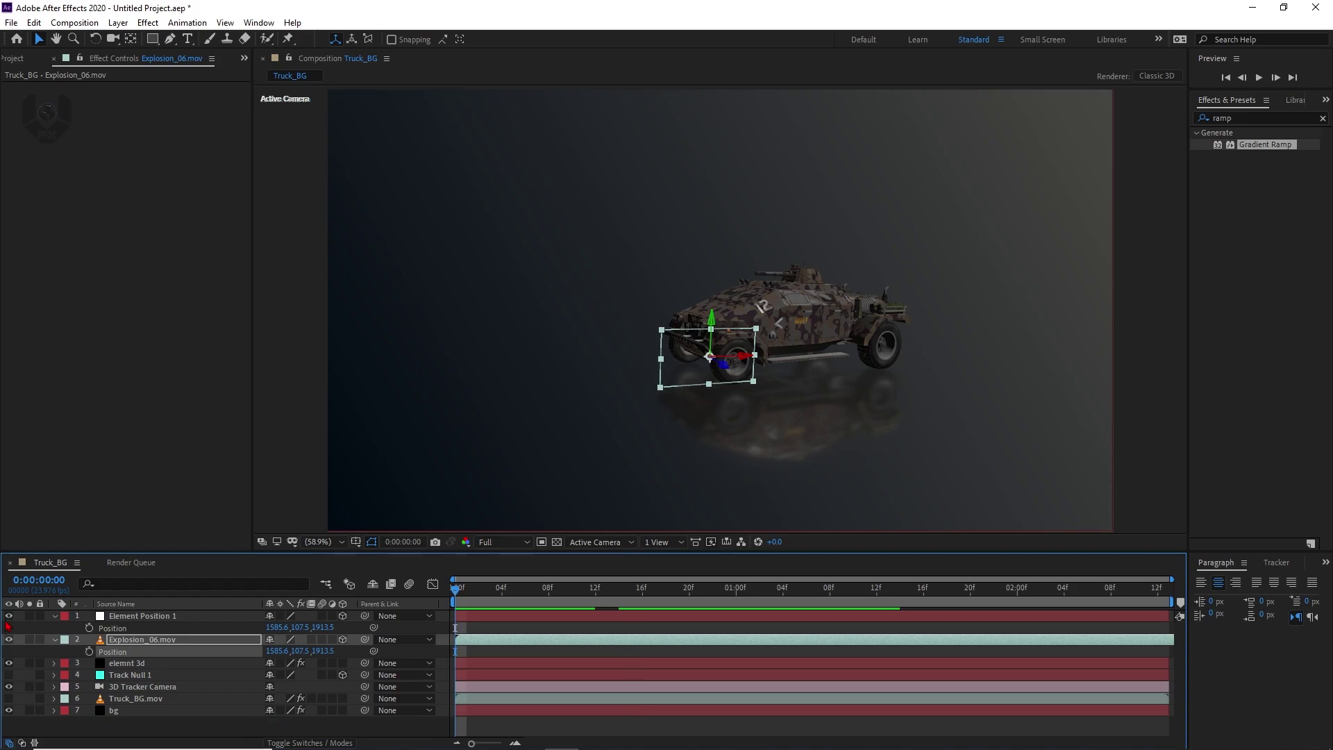
- Scale Explosion_06.mov up to 211%
left_click(124, 643)
key("space")
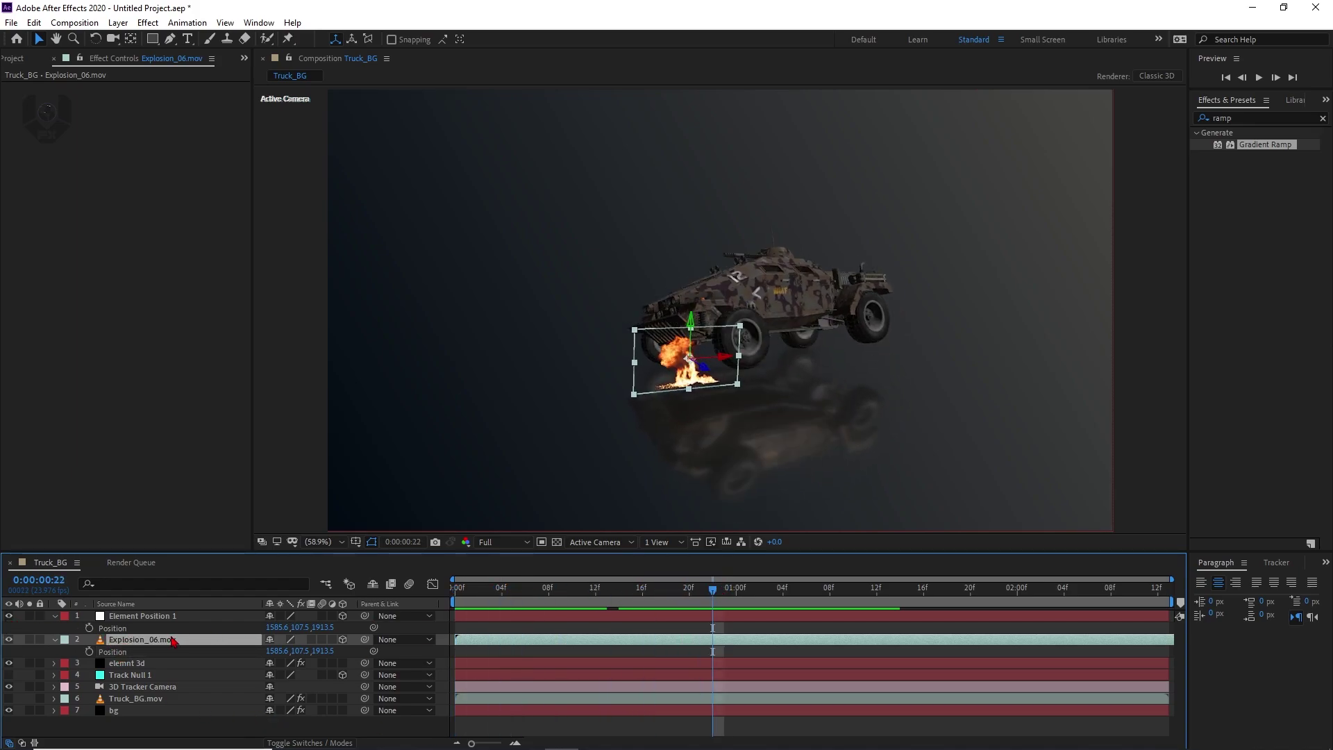
key("s")
left_click_drag(288, 649, 677, 372)
- Rotate Explosion_06.mov to 23° on the Y axis
left_click(126, 640)
key("r")
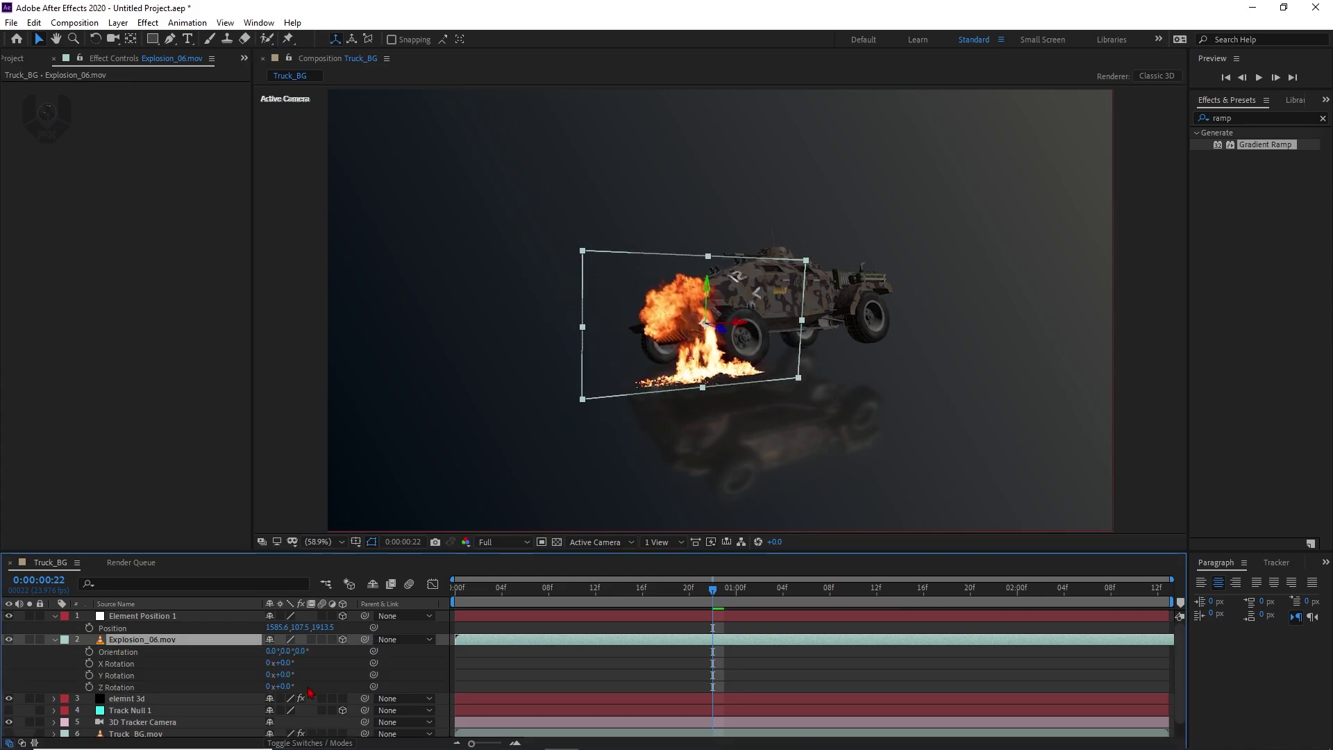
left_click_drag(283, 678, 303, 677)
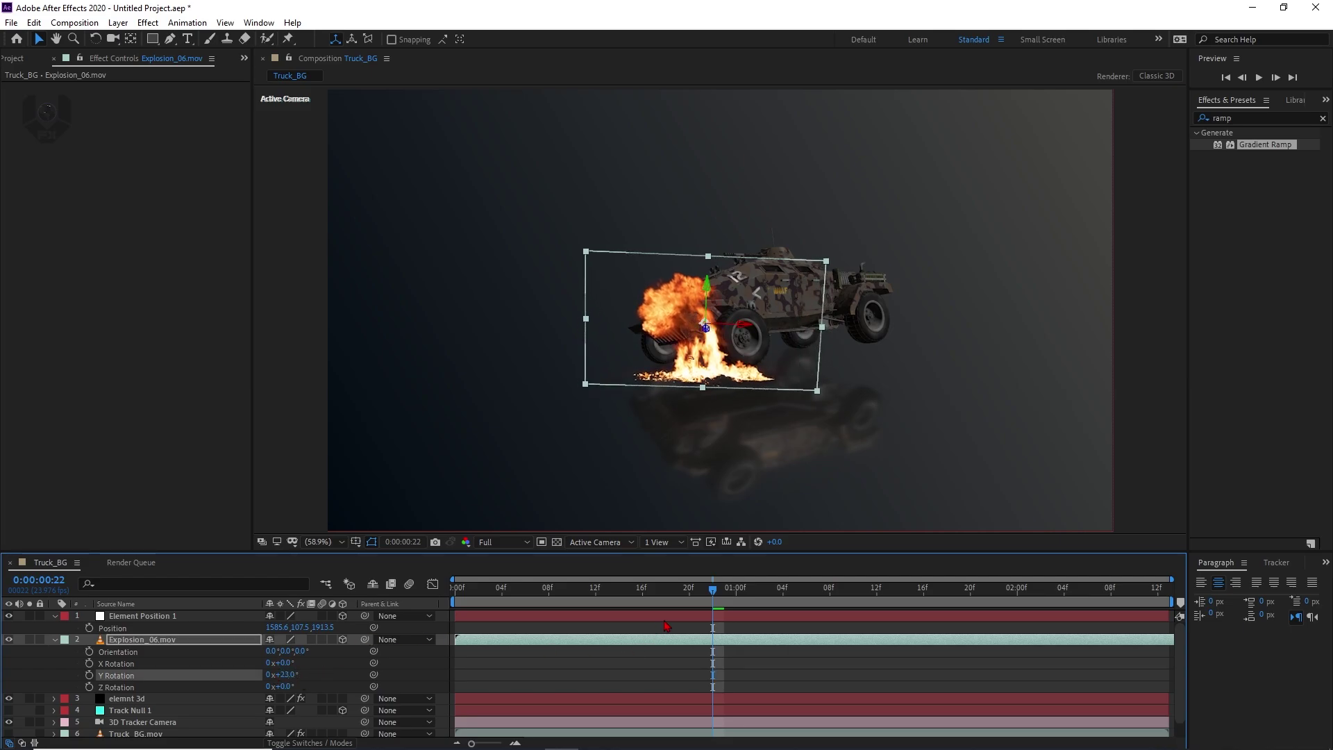
left_click_drag(712, 588, 666, 710)
- Shift all of the elemnt 3d truck's keyframes to start at the one-second mark
left_click(753, 302)
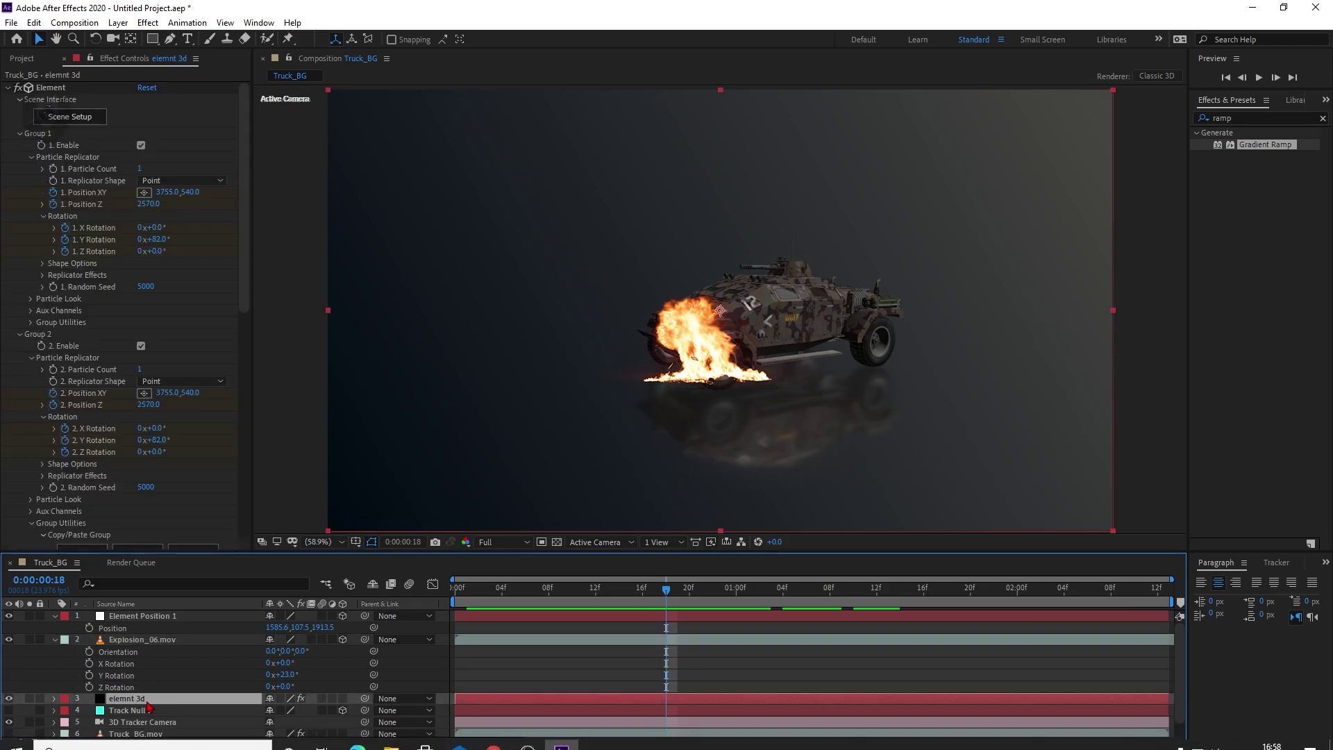
key("u")
scroll(678, 666, "down", 2)
left_click(679, 592)
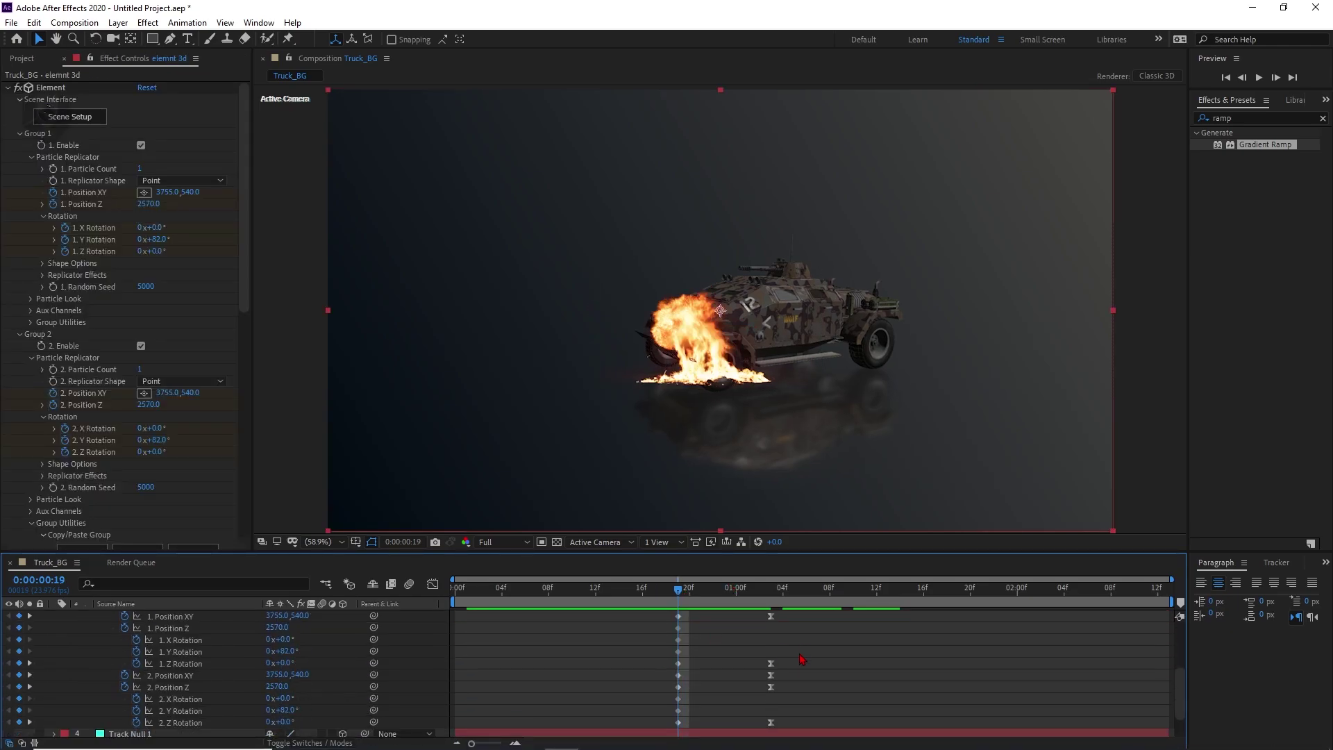
left_click_drag(813, 646, 738, 678)
left_click(701, 589)
left_click_drag(701, 590, 736, 589)
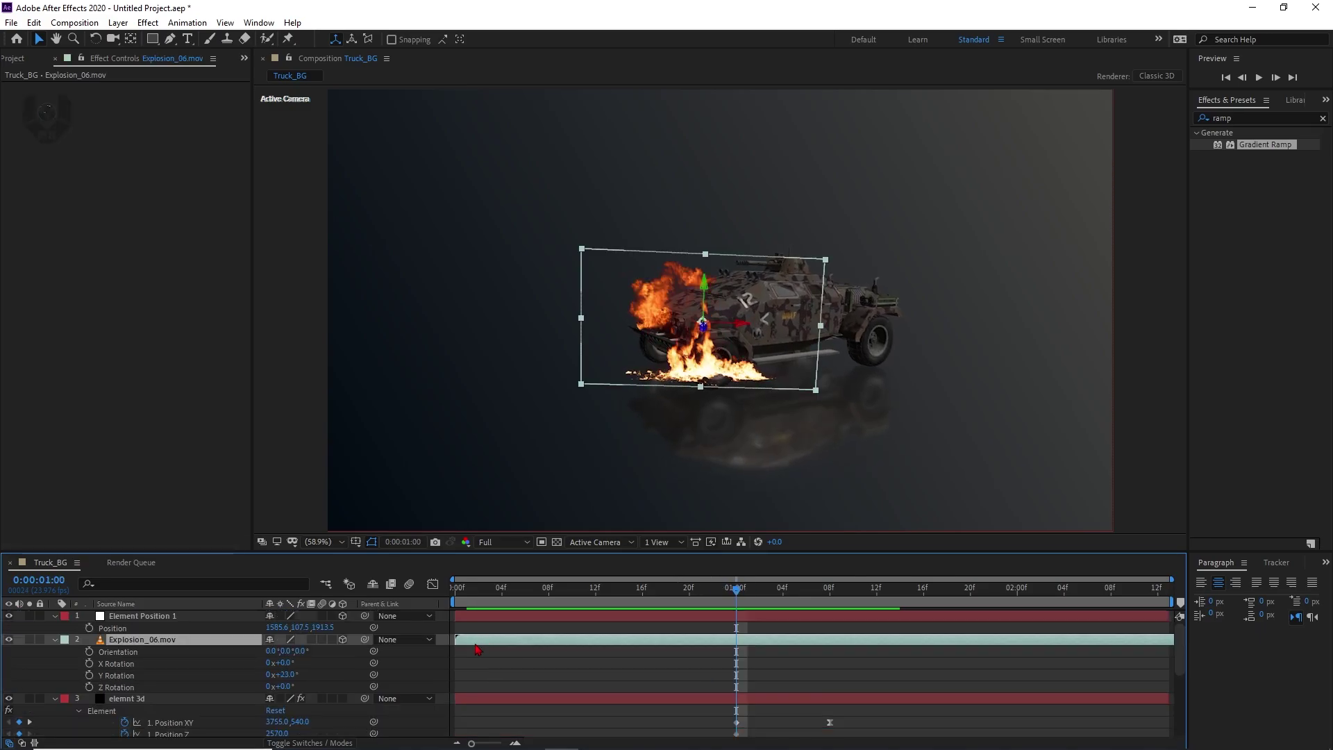
- Slide the Explosion_06.mov bar so it begins at 0:00:01:00
left_click_drag(477, 646, 743, 639)
left_click_drag(658, 590, 454, 590)
left_click(508, 646)
key("space")
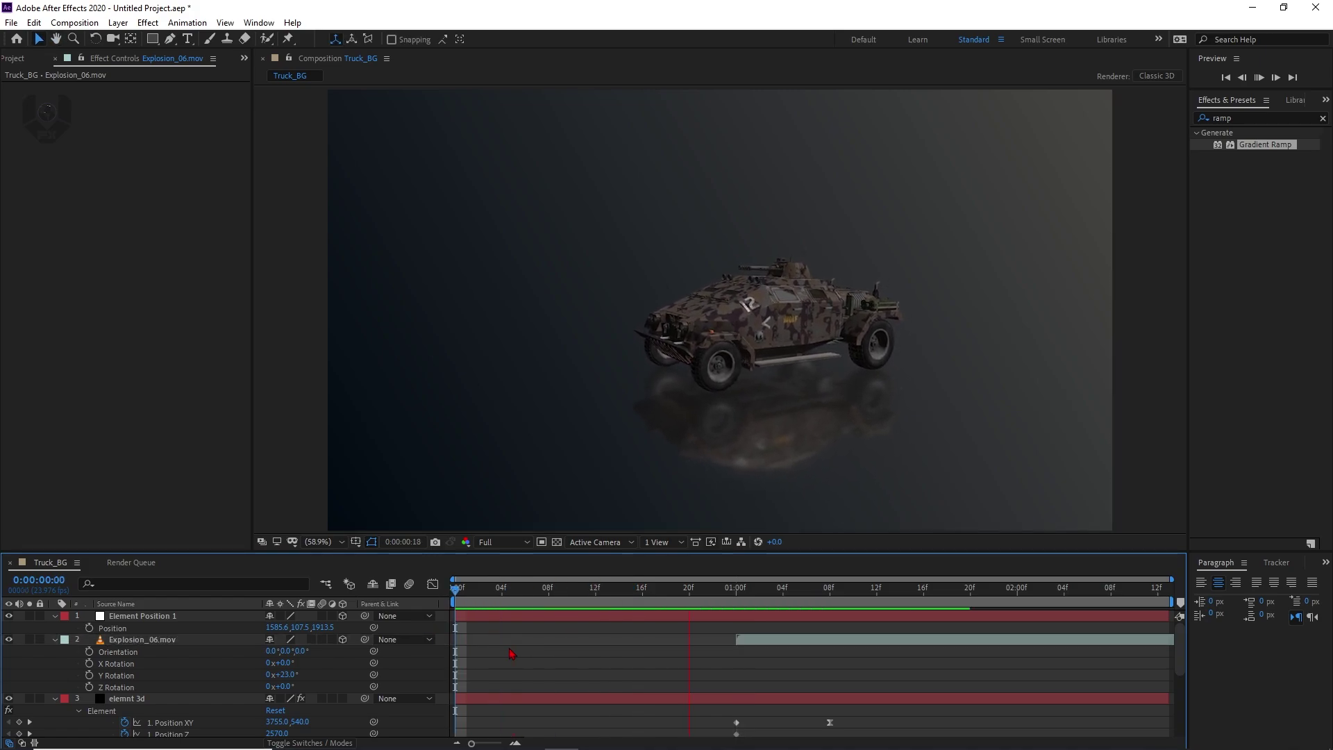
key("space")
left_click_drag(694, 599, 772, 601)
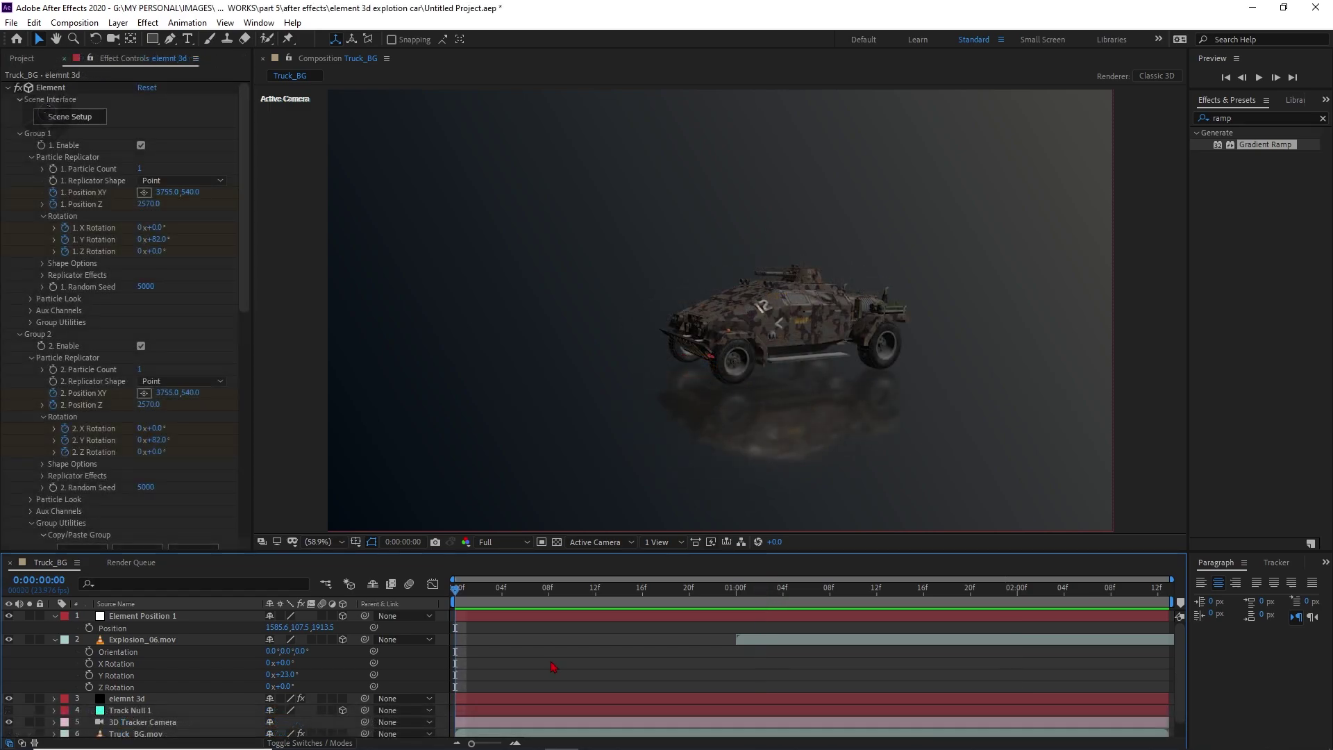
left_click_drag(515, 592, 737, 601)
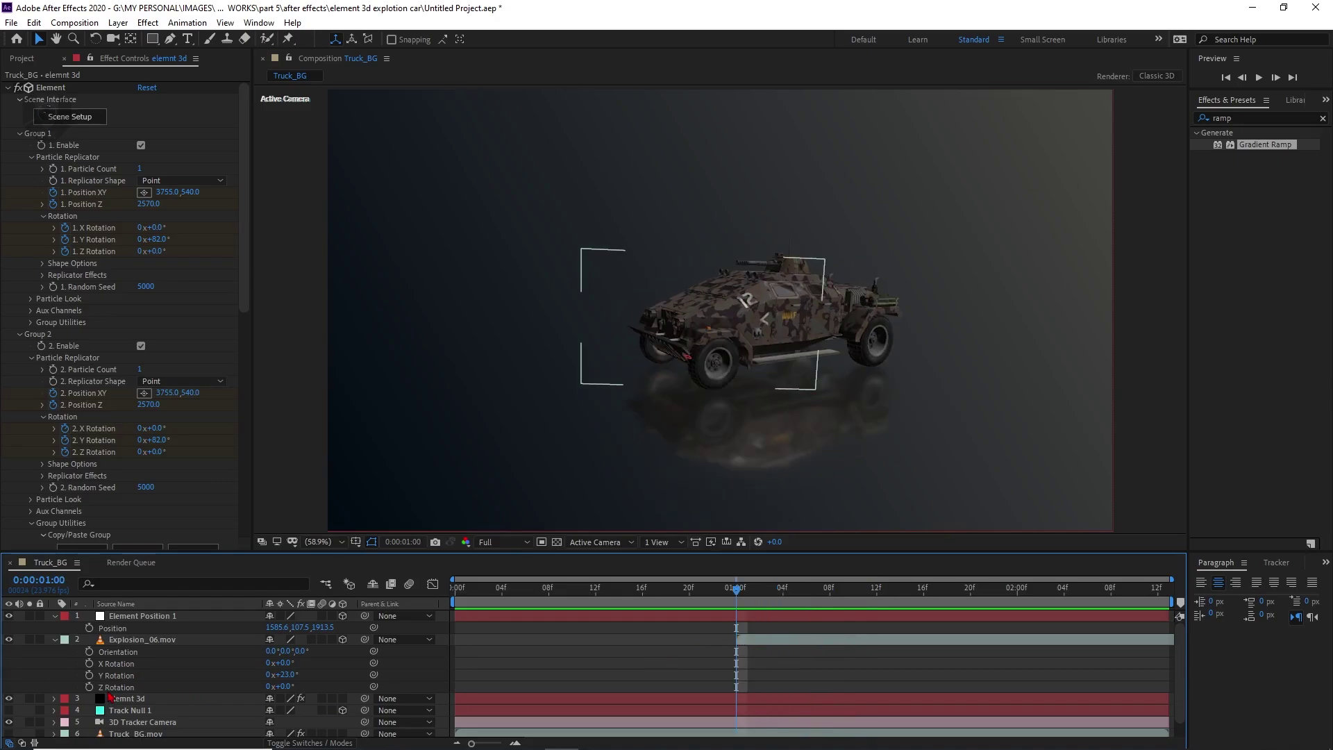
key("space")
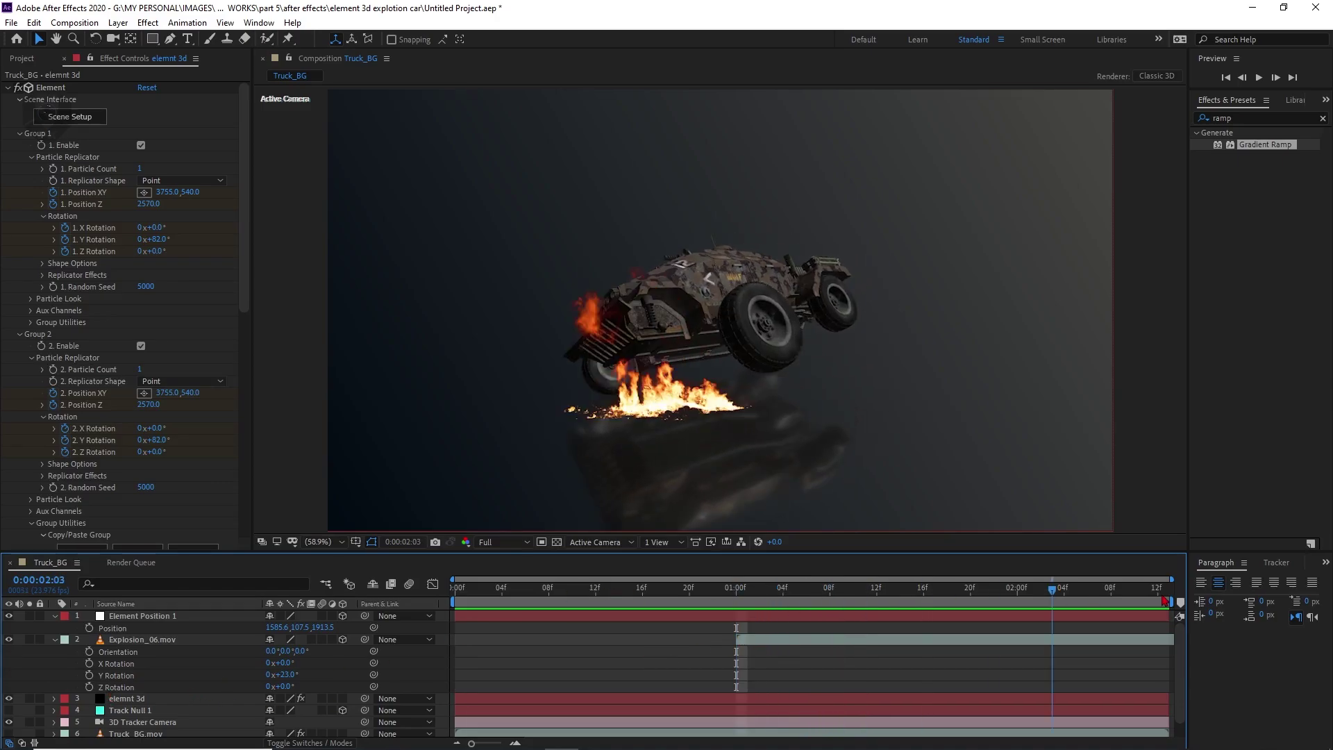
left_click_drag(839, 605, 736, 609)
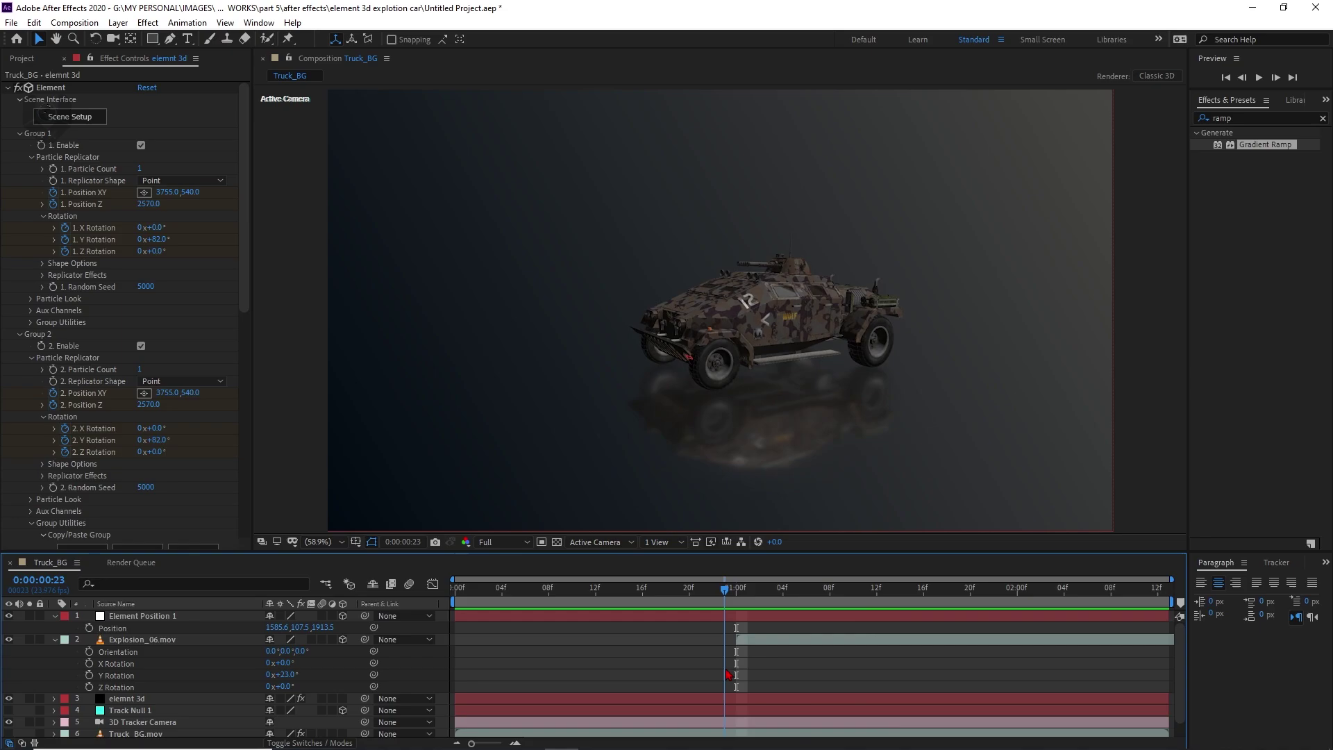
left_click(129, 639)
left_click(127, 698)
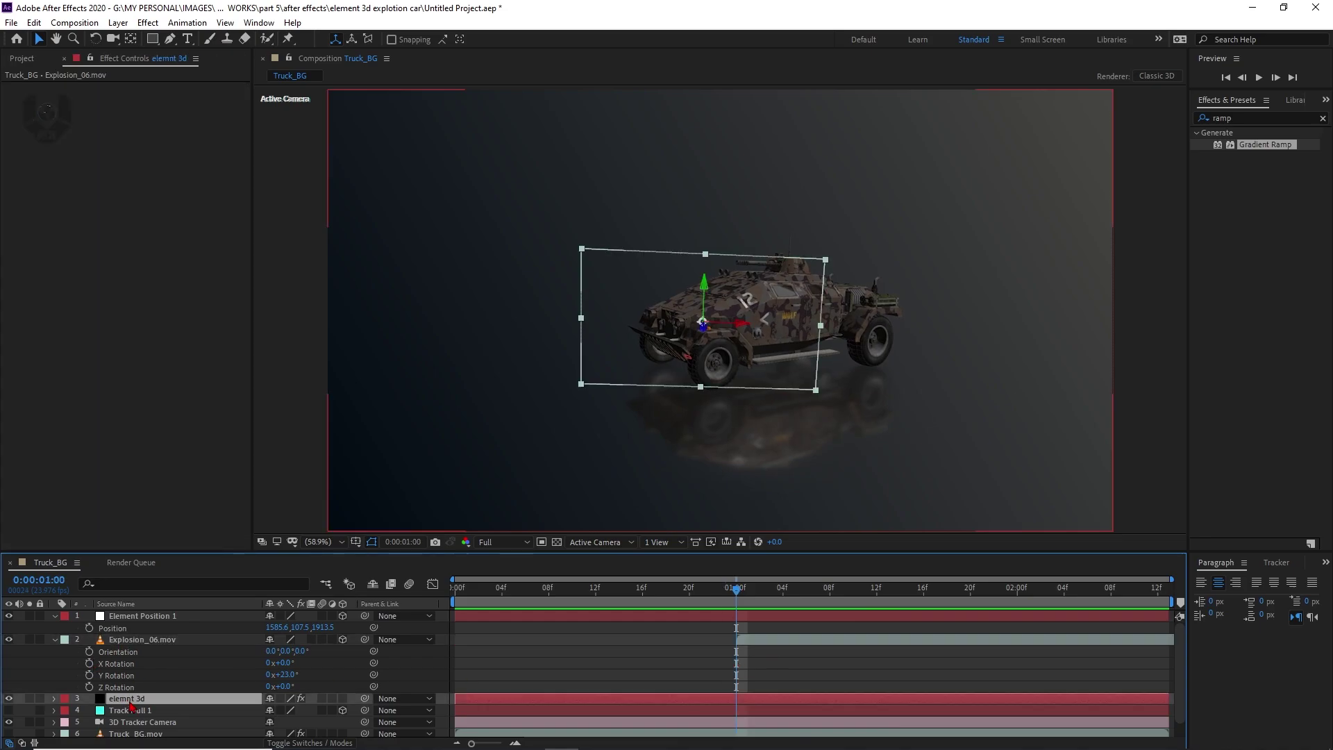
key("u")
left_click_drag(735, 588, 841, 593)
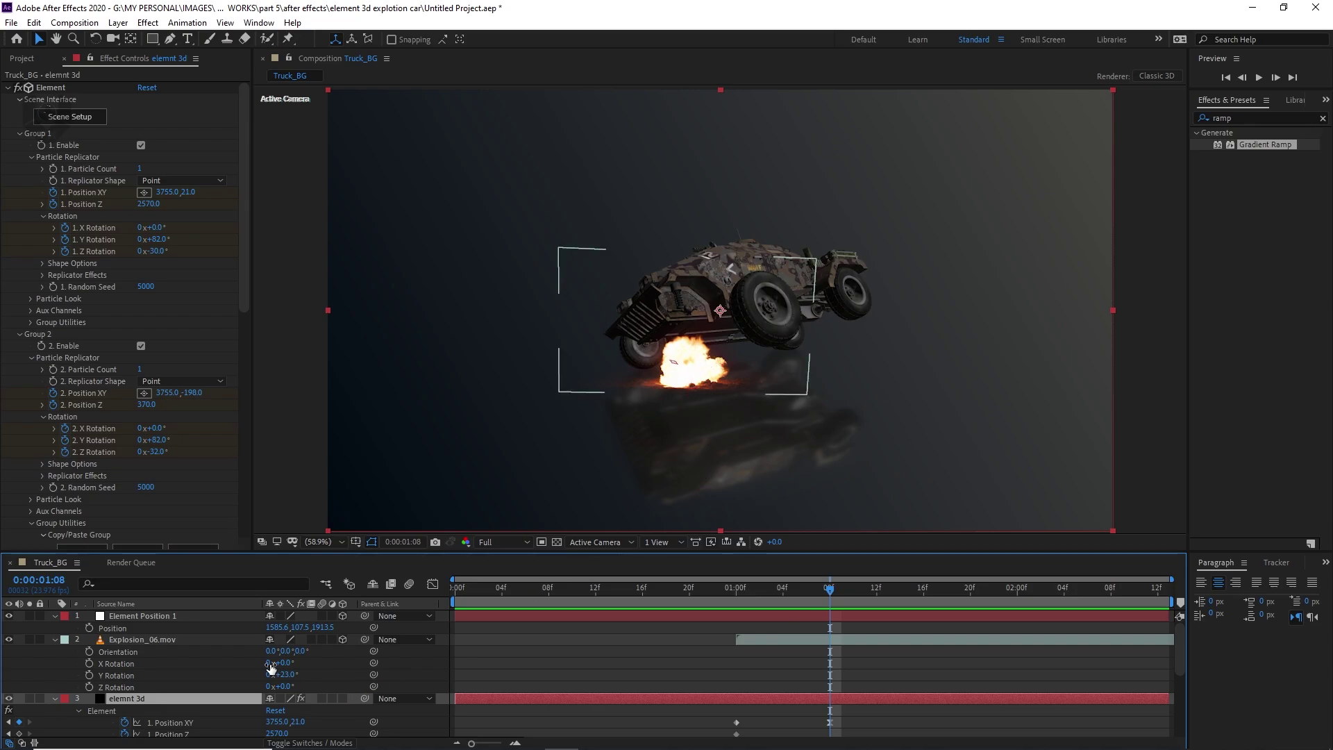
- Time-stretch Explosion_06.mov to a new duration of 0:00:04:17
right_click(178, 643)
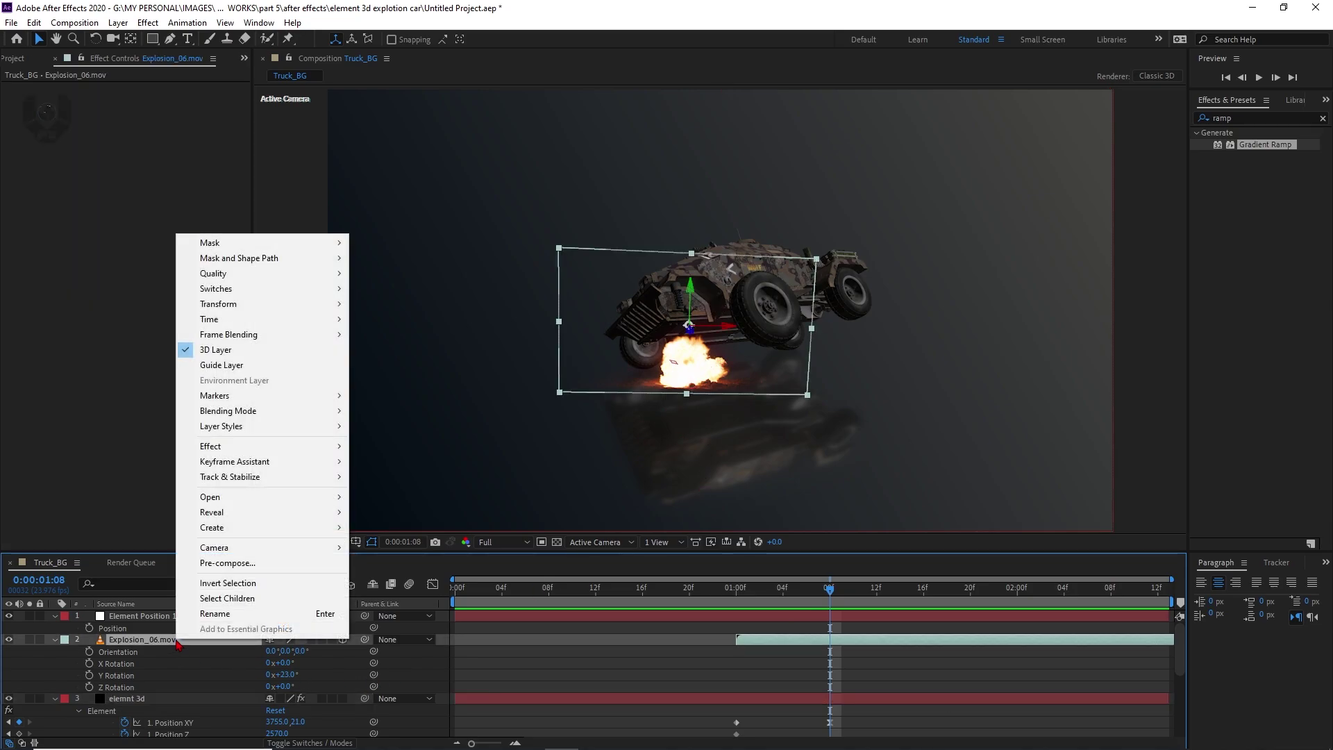
mouse_move(243, 319)
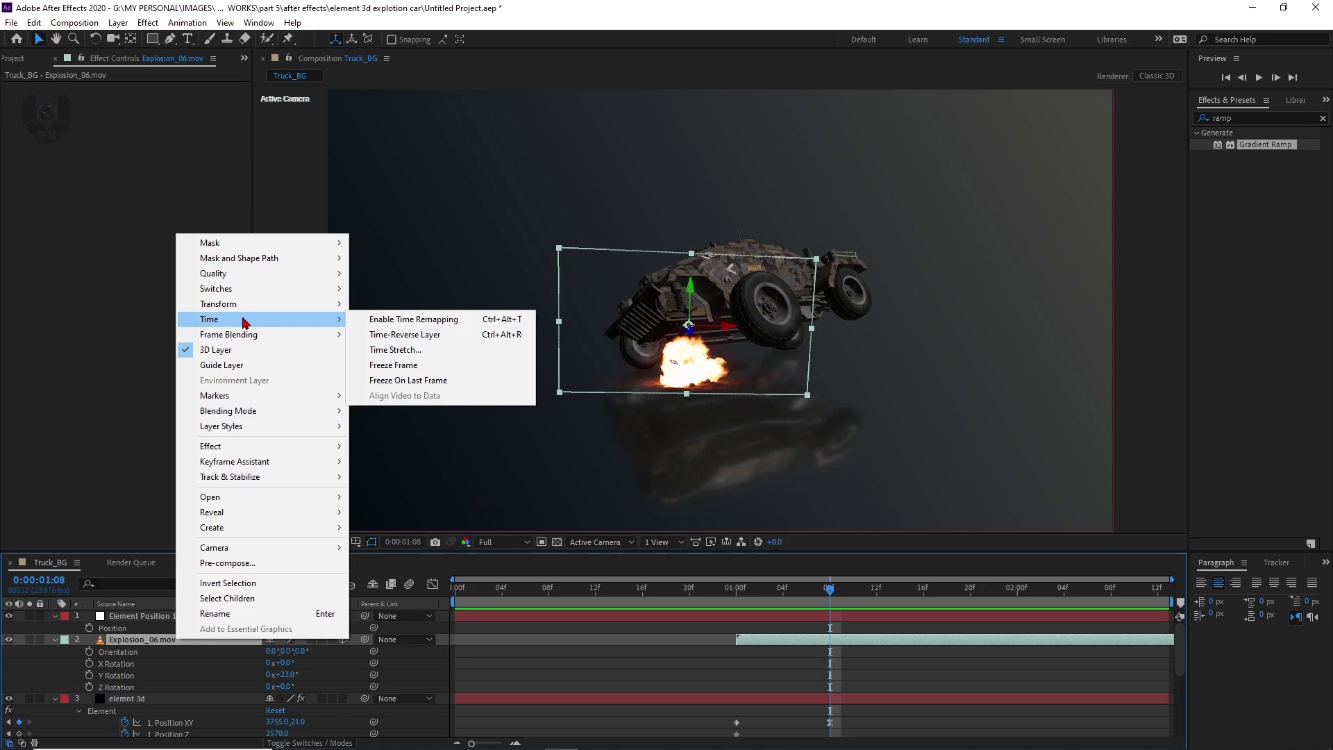
left_click(432, 357)
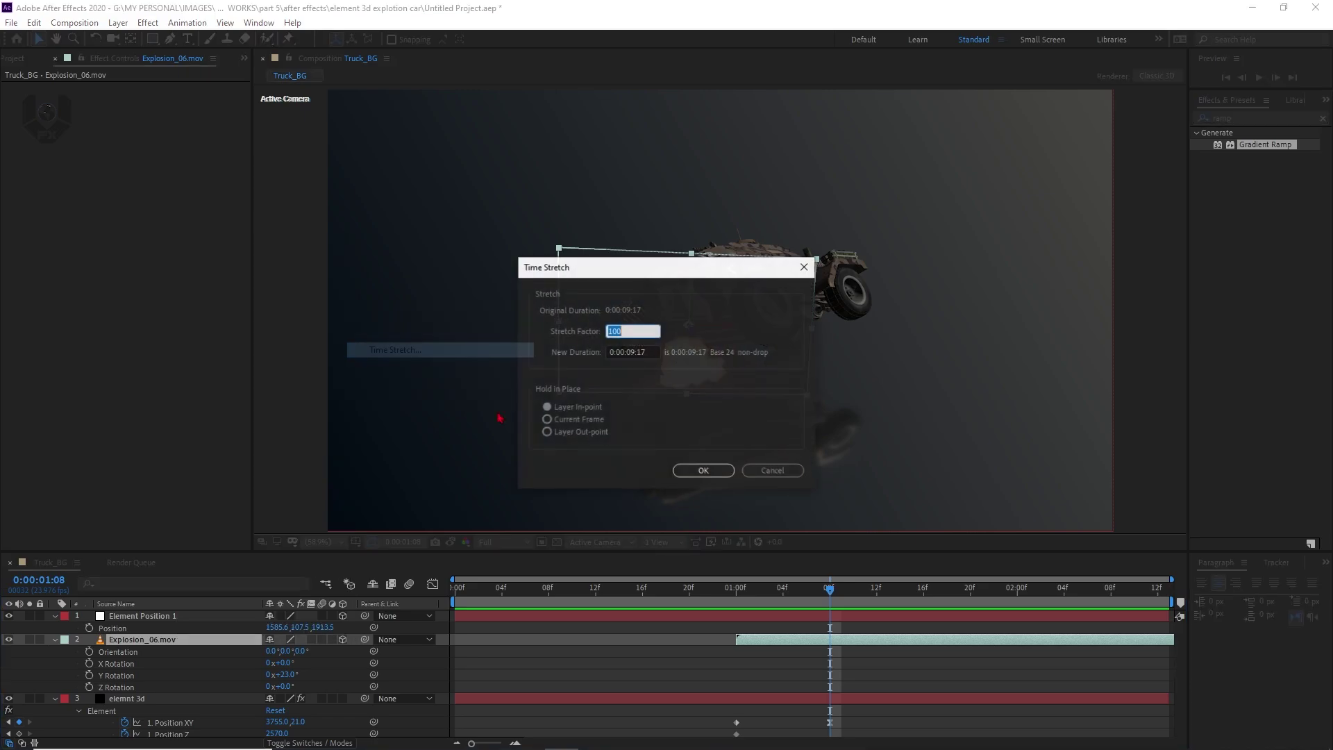
left_click(633, 352)
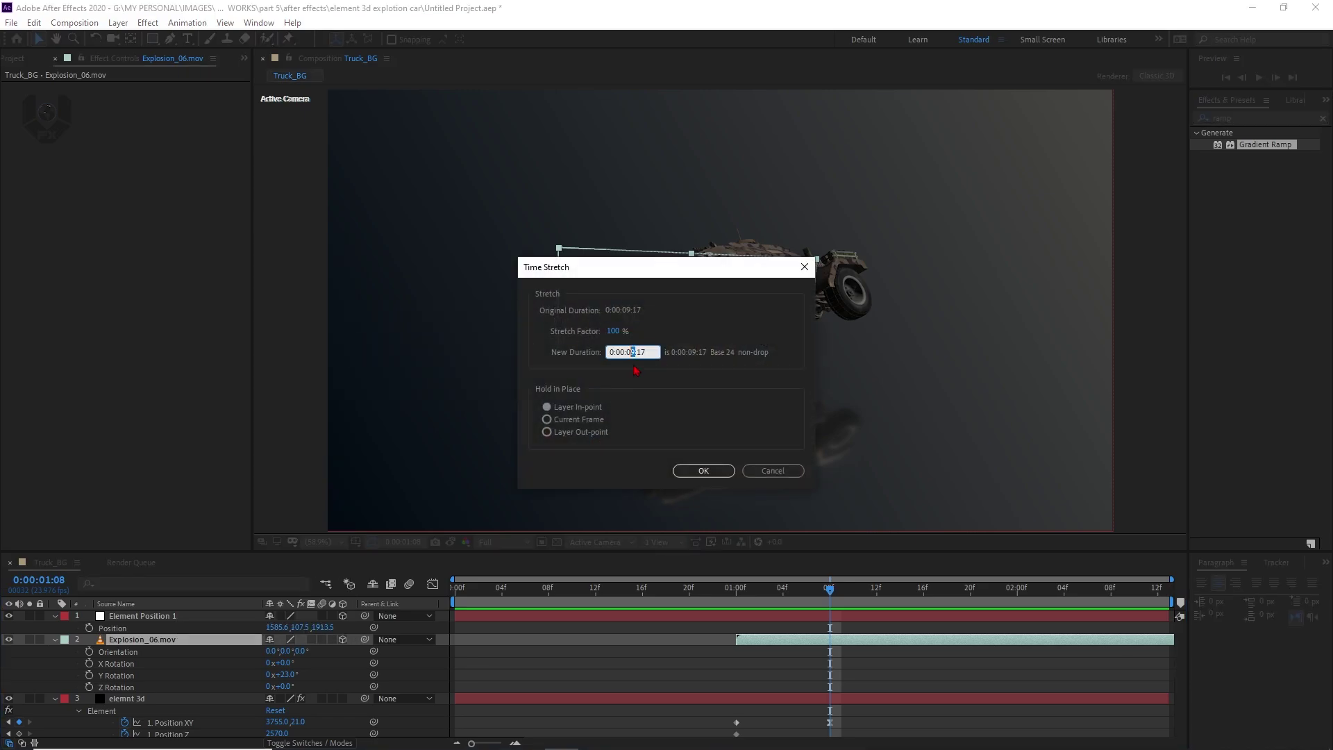
type("4")
left_click(717, 471)
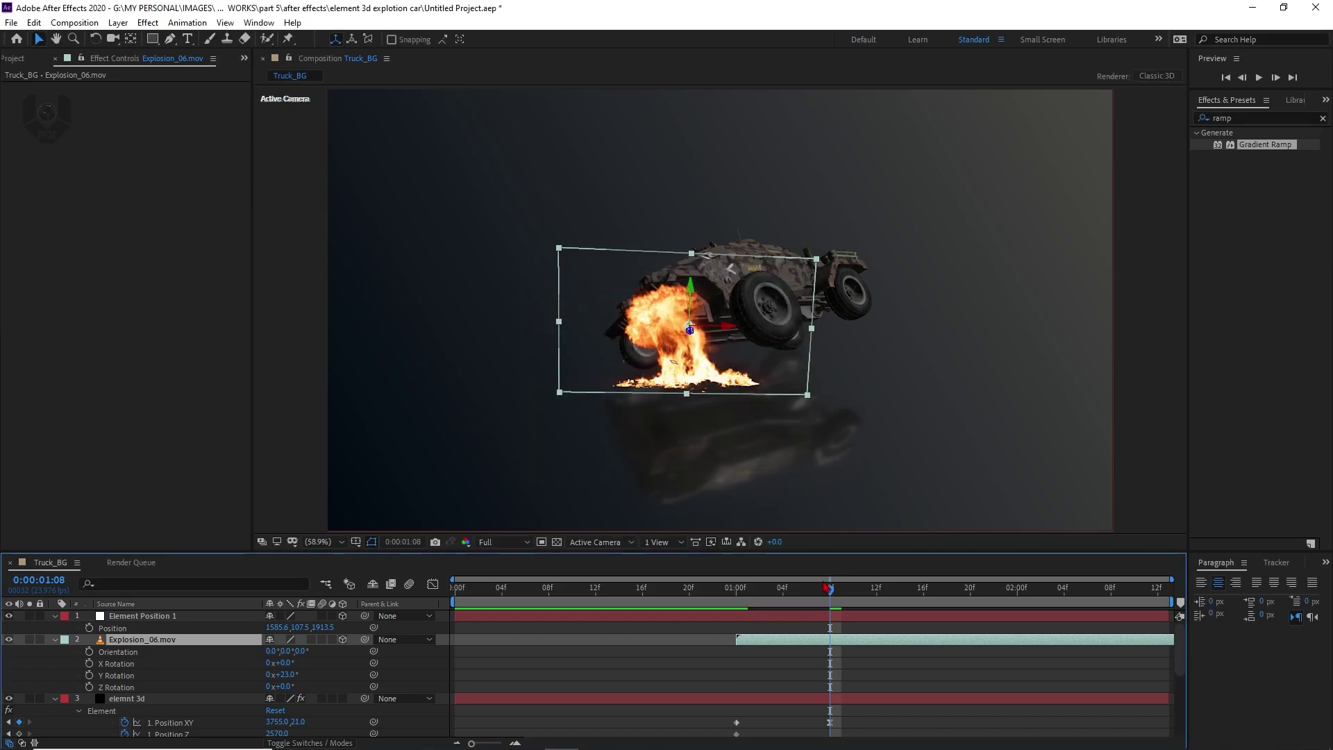
- Preview the shortened explosion and split the layer at 0:00:01:08
left_click_drag(759, 590, 819, 601)
key("space")
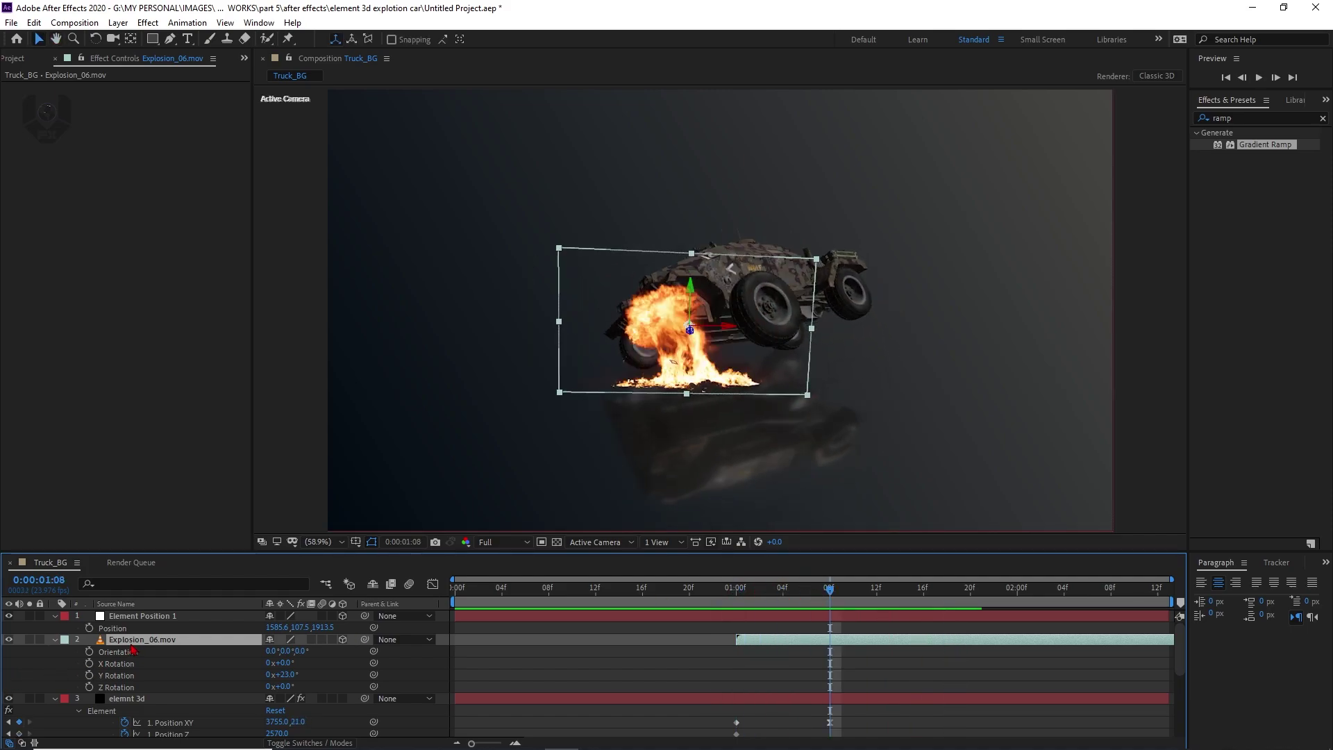
key("ctrl+shift+d")
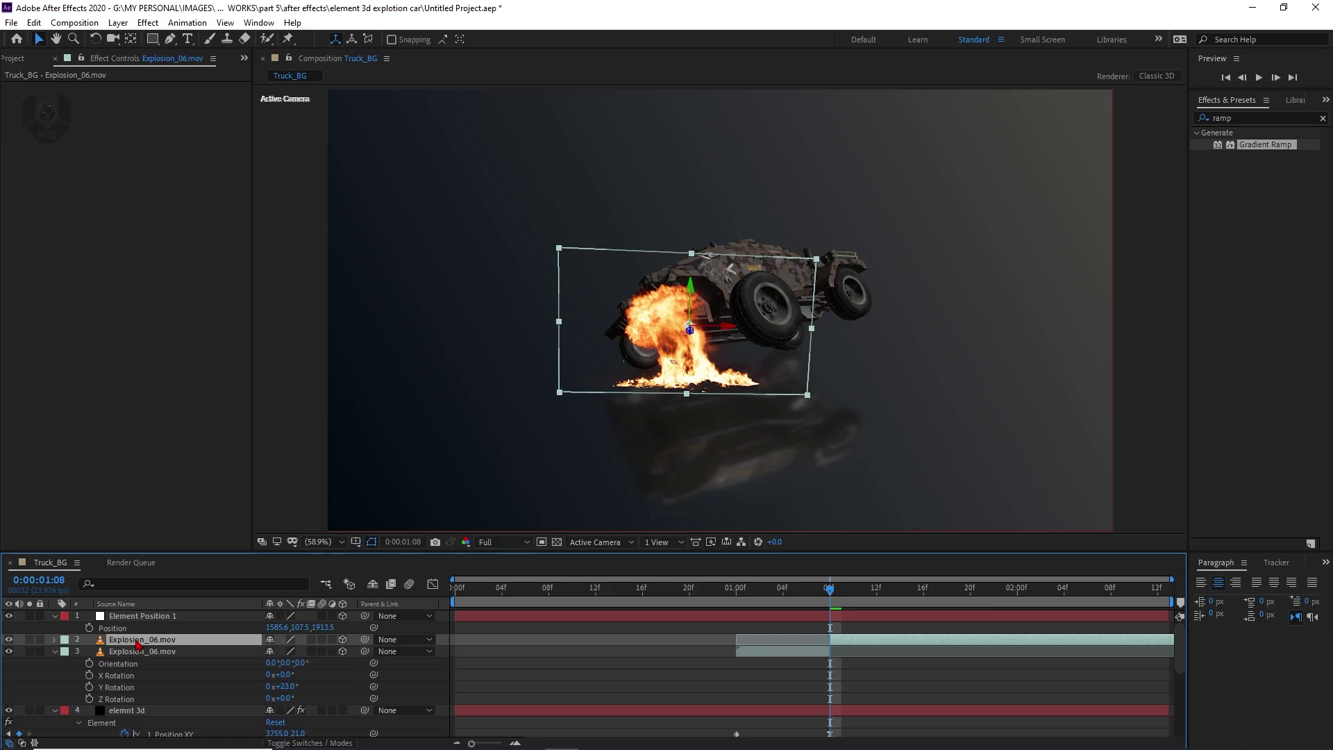
- Apply Freeze Frame to the upper Explosion_06.mov layer
right_click(195, 644)
mouse_move(299, 322)
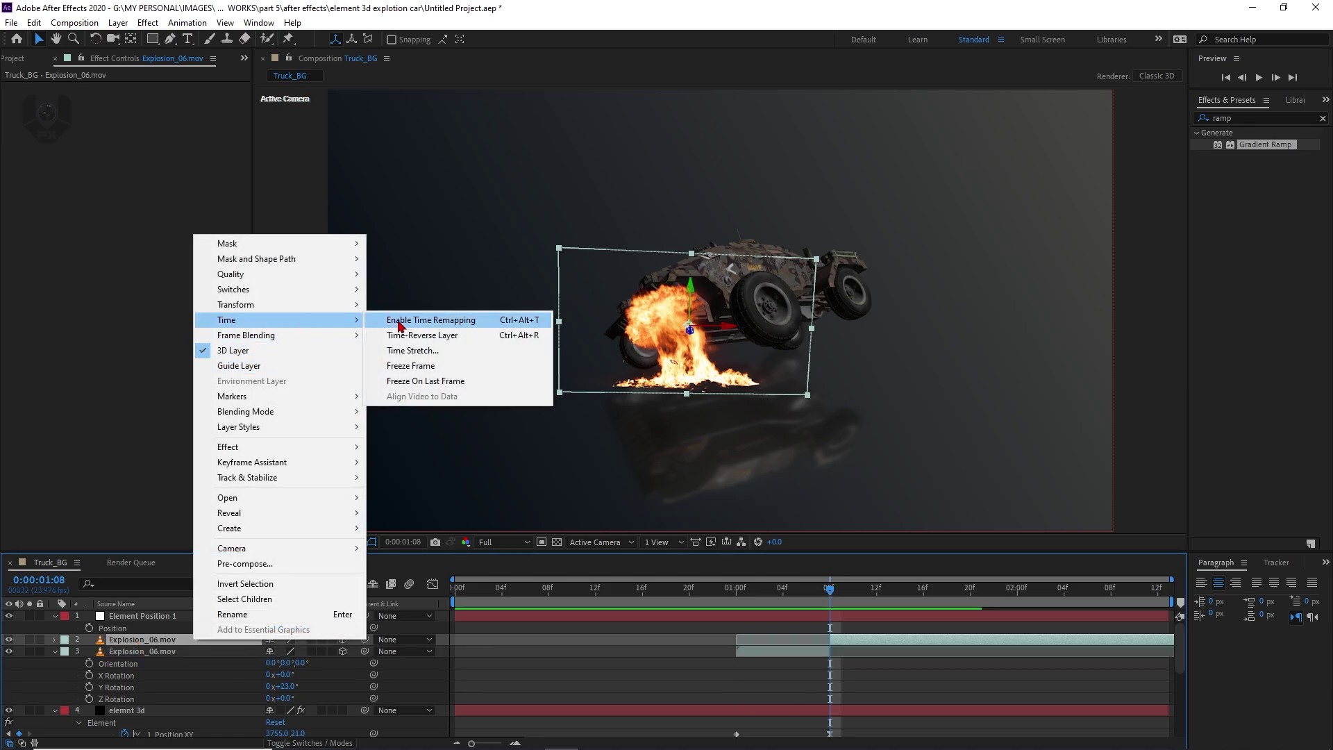
left_click(444, 366)
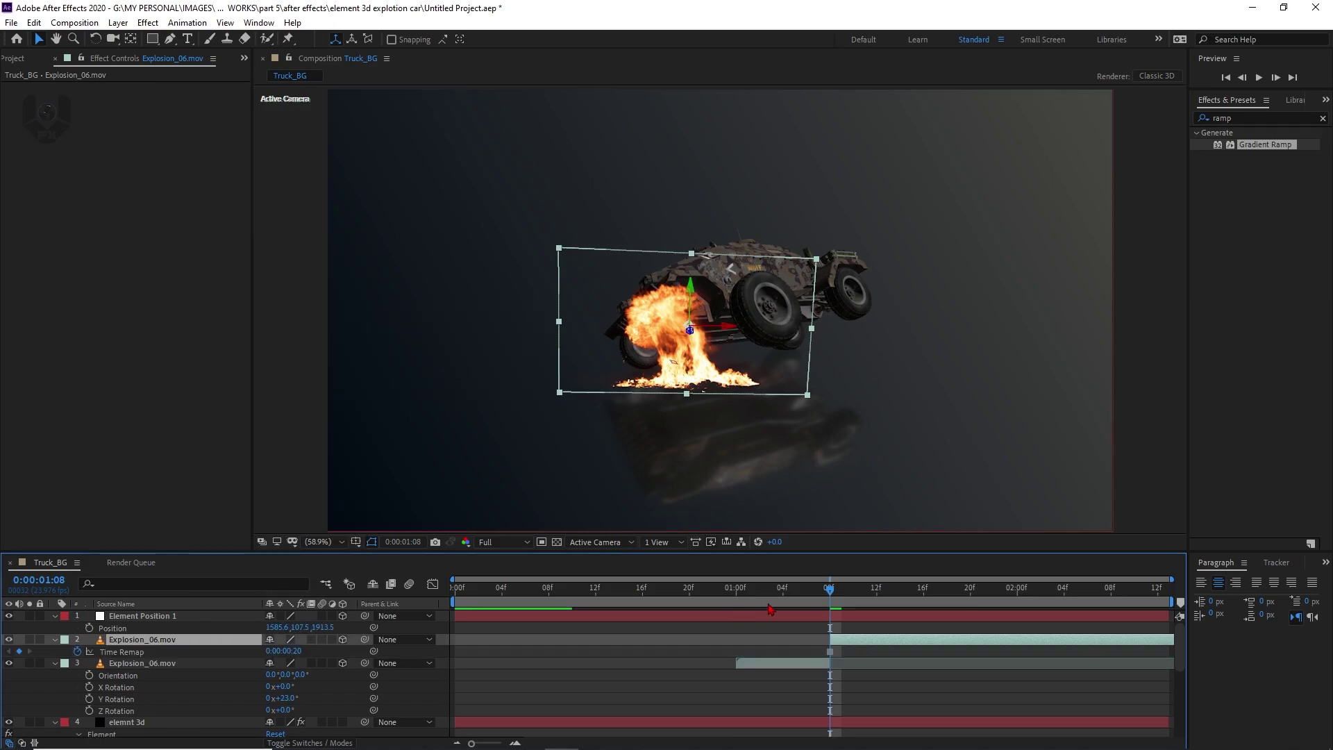
- Preview the animation around 1:20, then select the elemnt 3d layer to show its Element settings
left_click_drag(780, 590, 807, 609)
key("space")
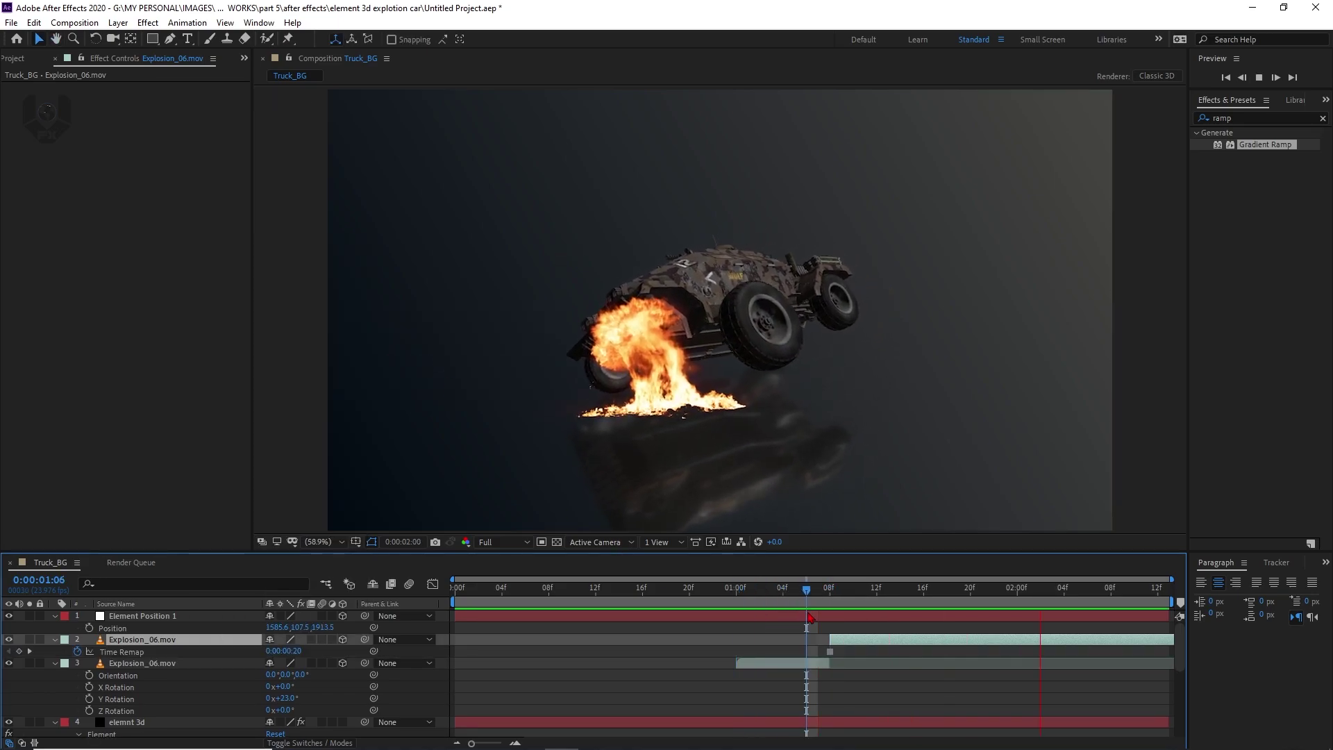
mouse_move(958, 600)
left_mouse_down()
mouse_move(1004, 600)
mouse_move(969, 600)
left_mouse_up()
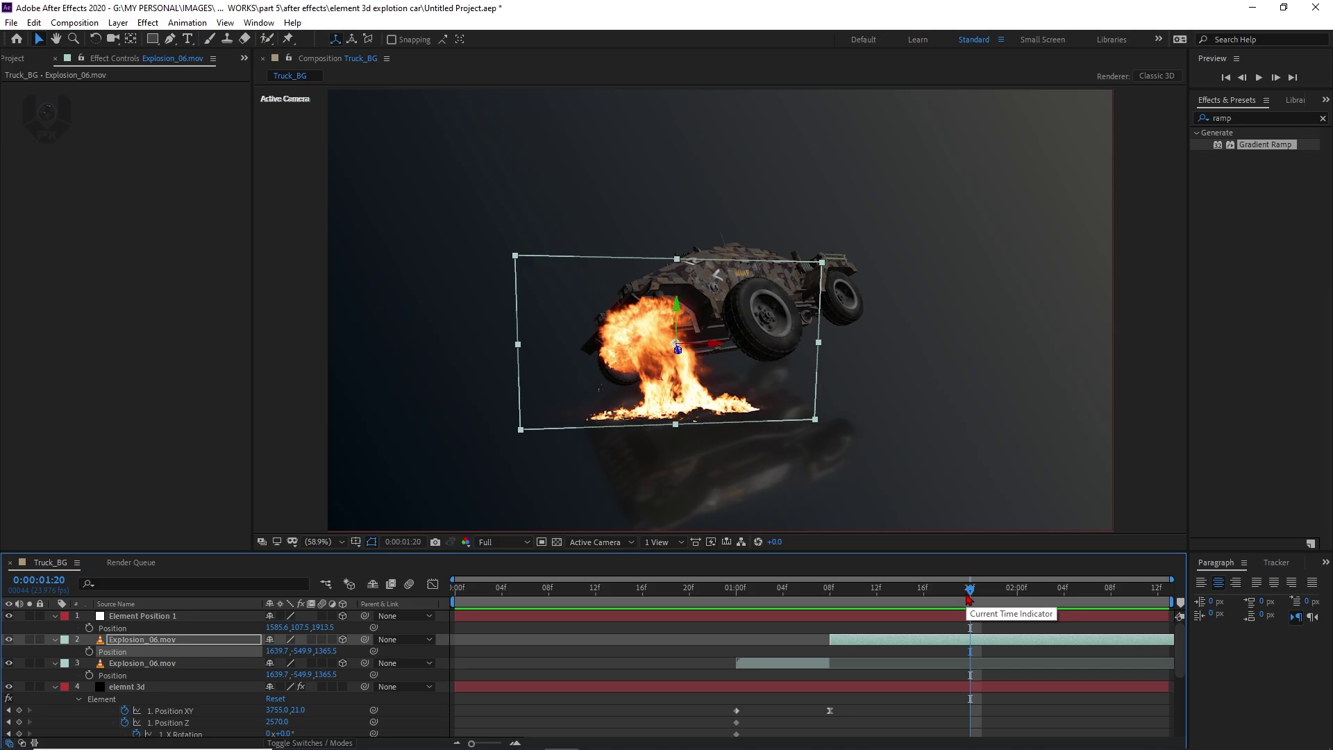
left_click(125, 686)
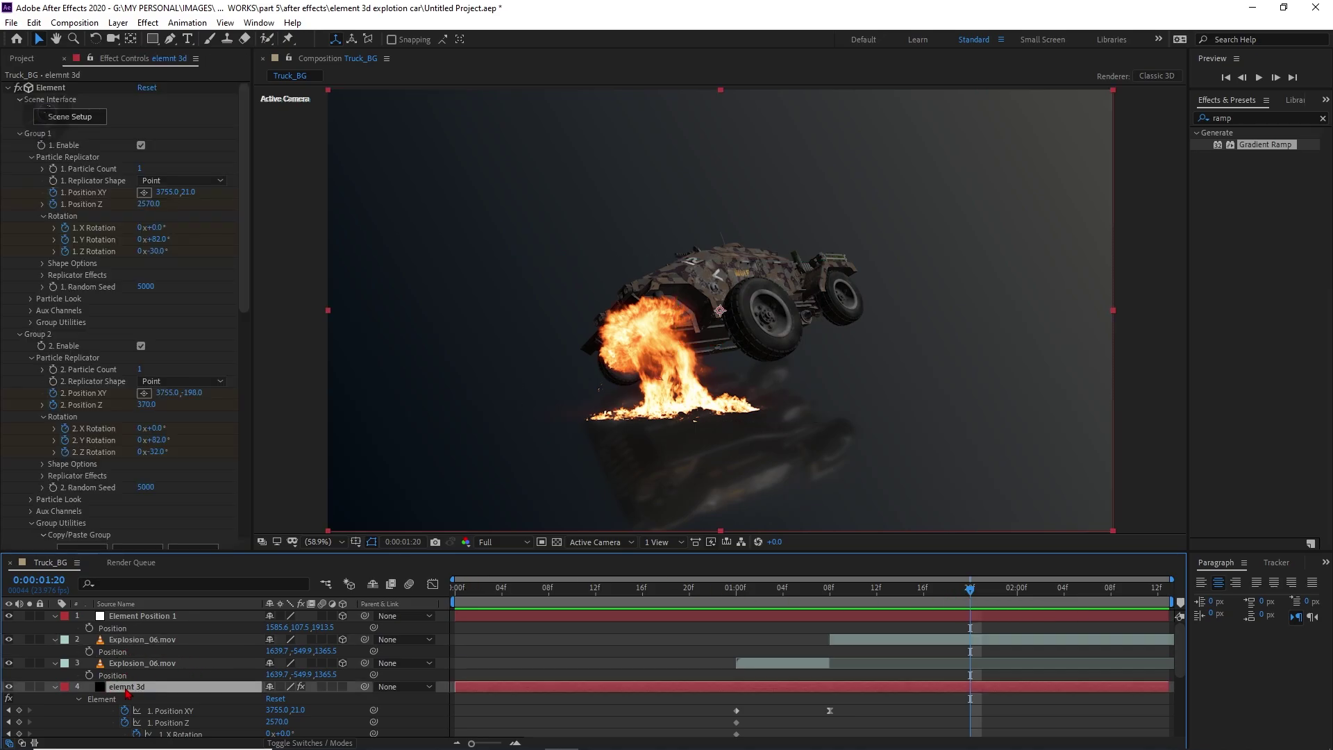
- In Scene Setup, add the floor_fracture model from Starter_Pack_Physical
left_click(90, 109)
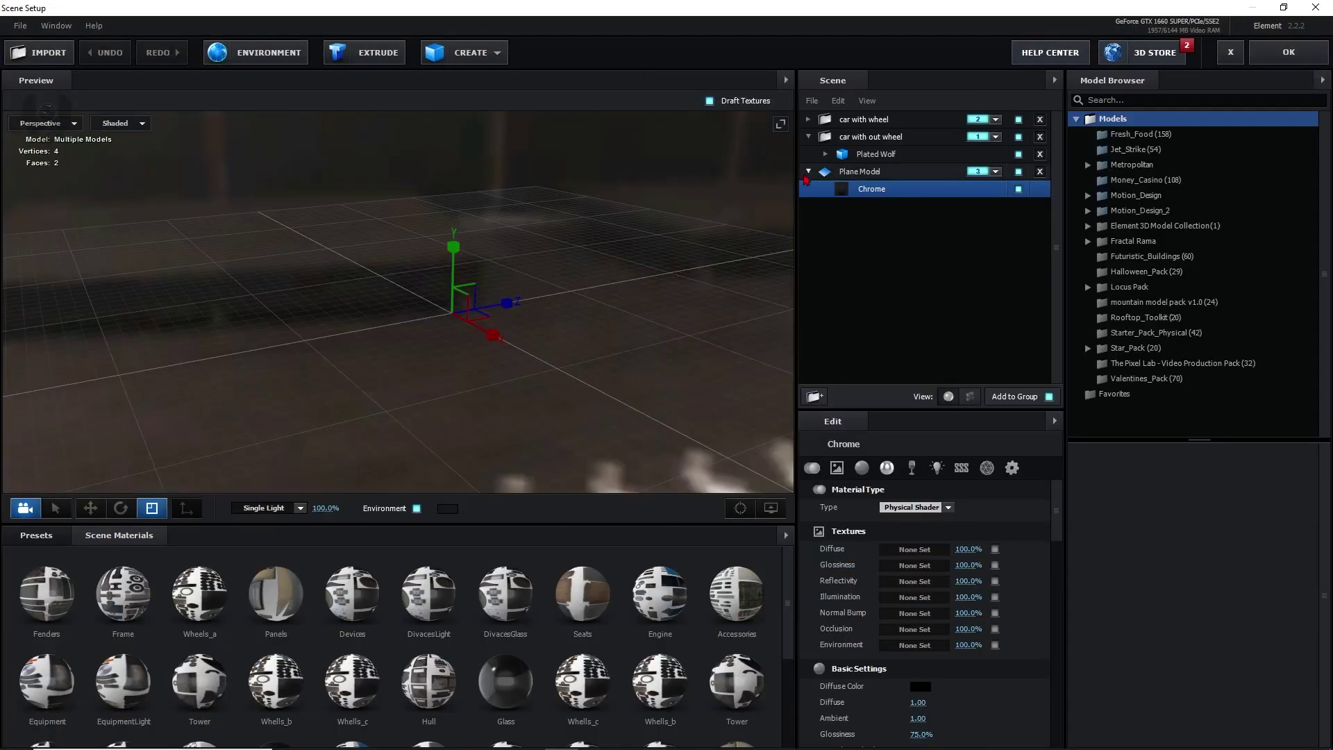
left_click(808, 172)
left_click(808, 136)
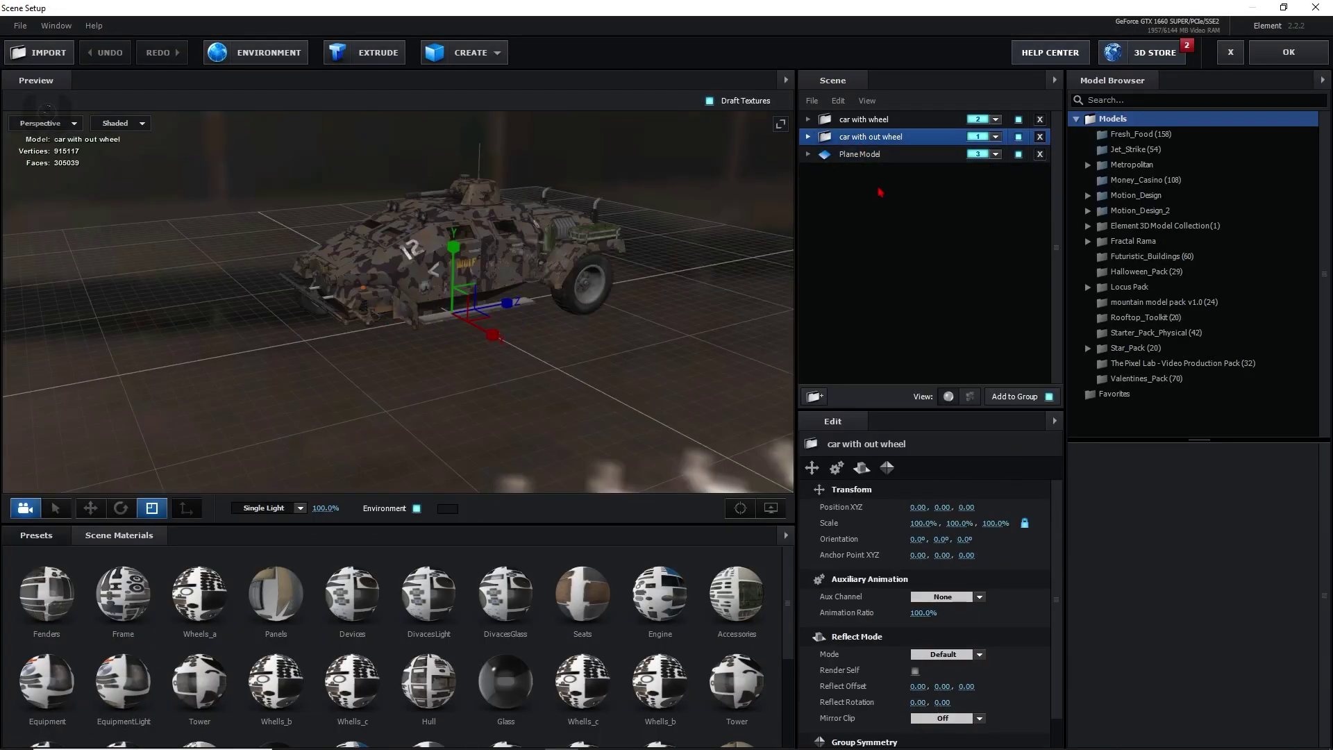
left_click(860, 154)
left_click(892, 194)
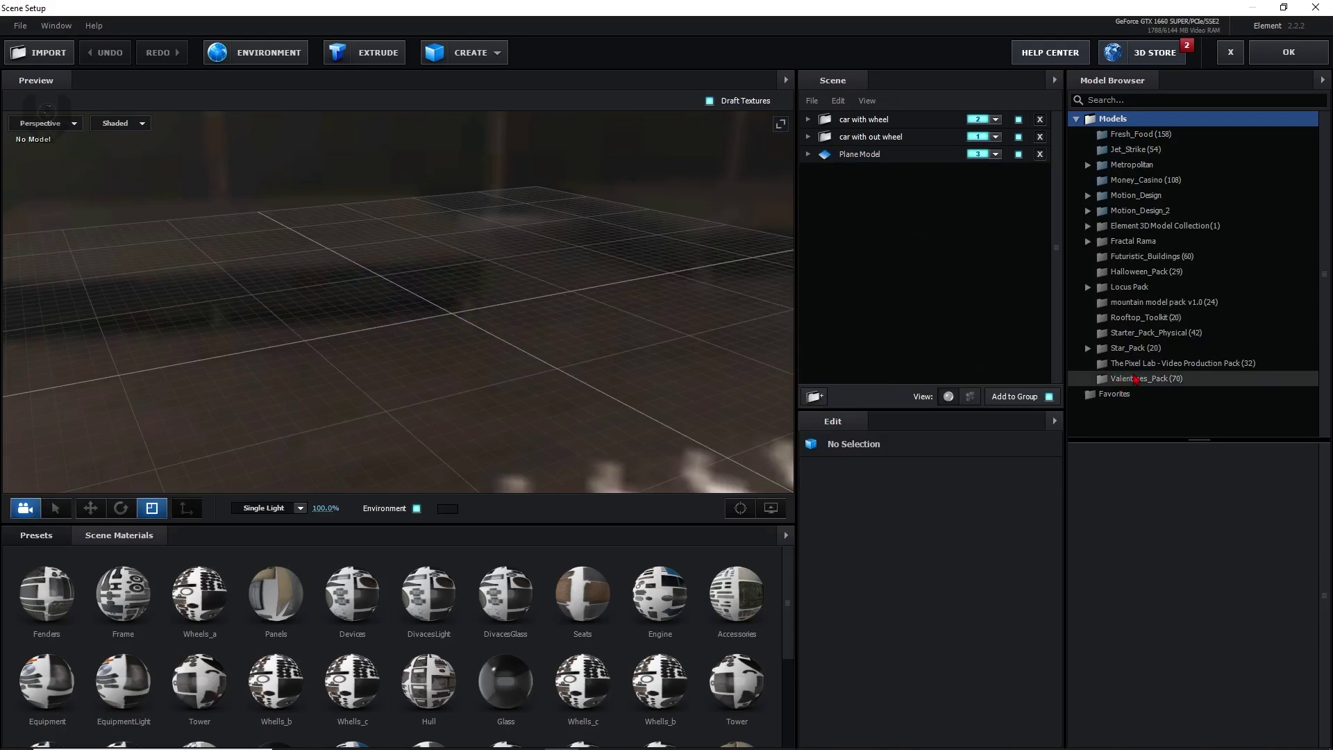
left_click(1152, 333)
scroll(1139, 557, "down", 1)
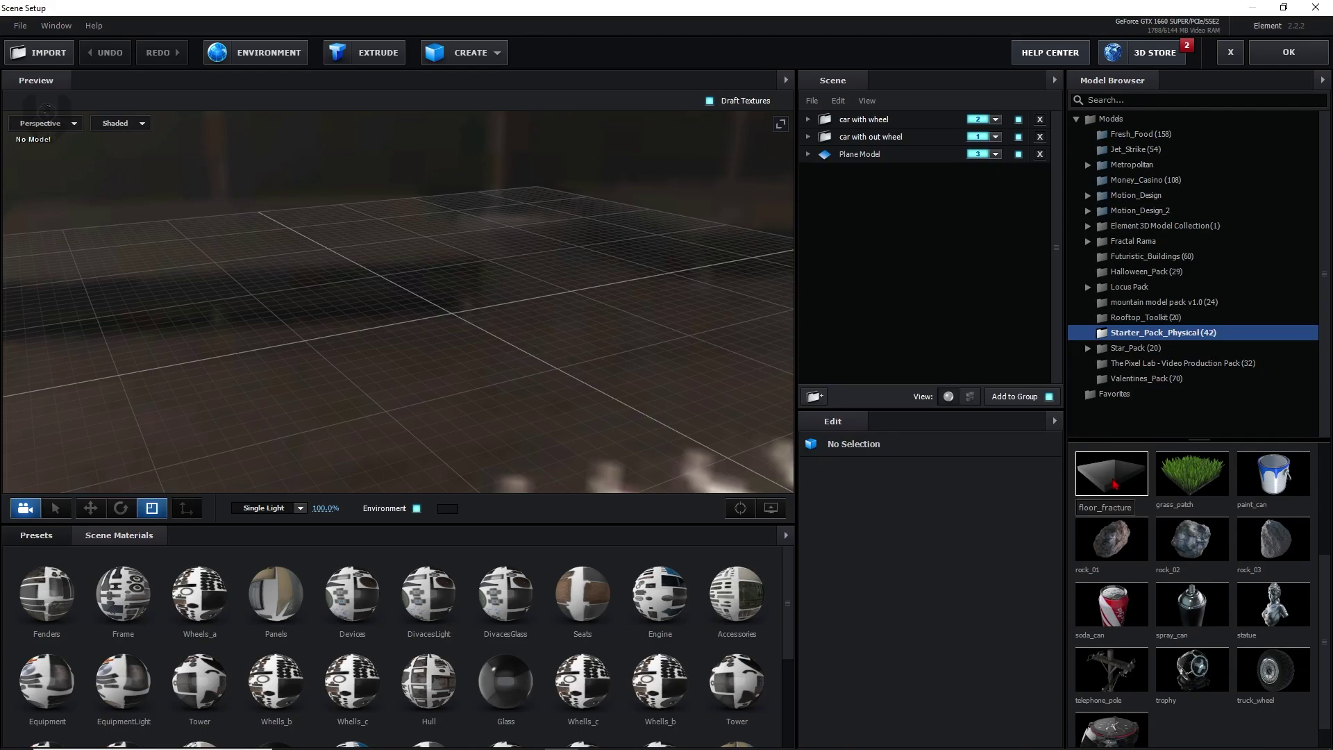
left_click(1114, 484)
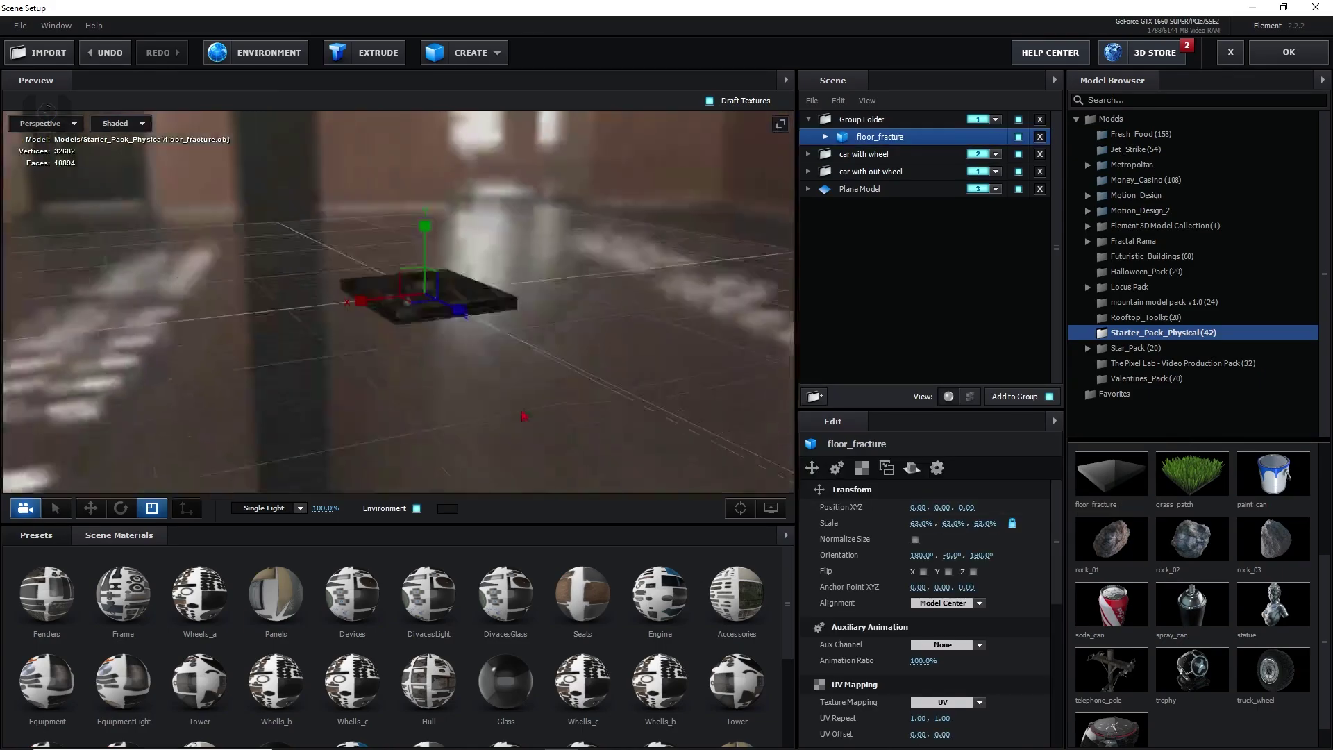
scroll(448, 420, "up", 5)
- Flatten floor_fracture to 8.4% Y scale, checking it in wireframe then shaded view
left_click_drag(470, 415, 521, 303)
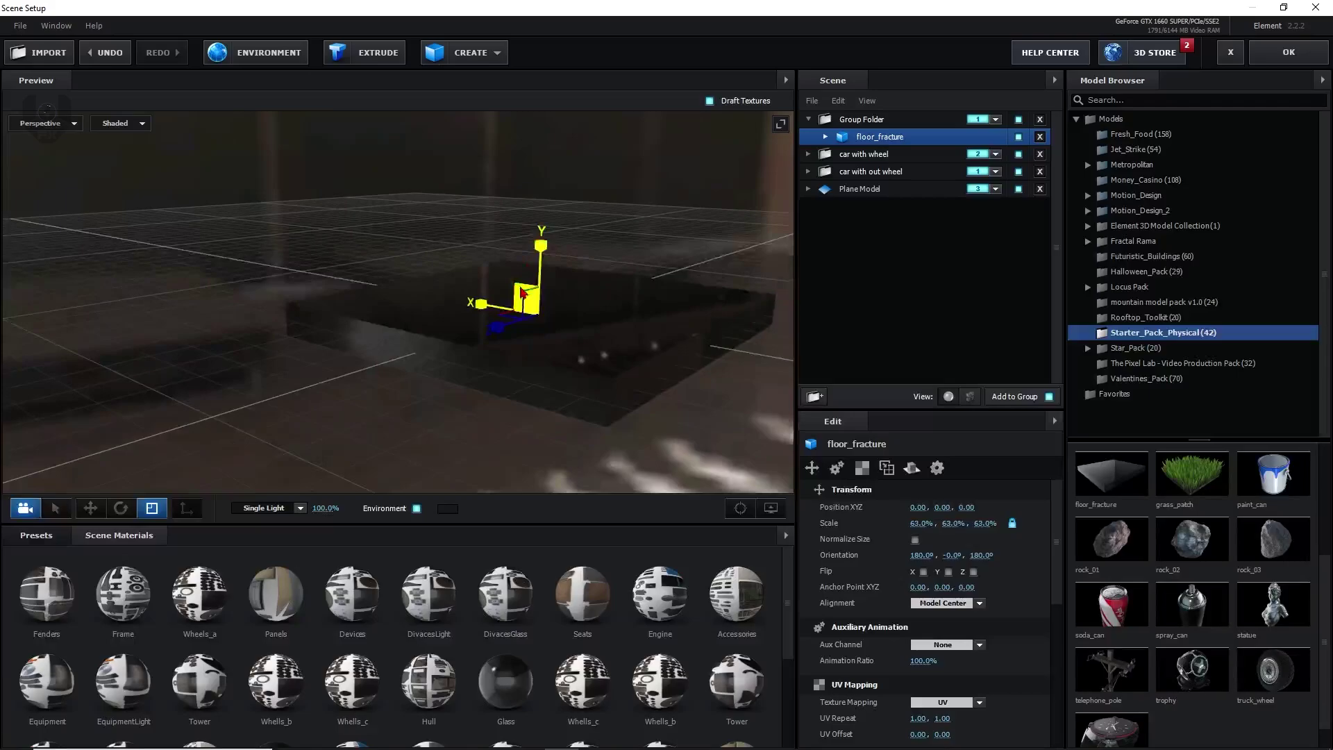
mouse_move(542, 249)
left_mouse_down()
mouse_move(494, 489)
mouse_move(486, 465)
left_mouse_up()
left_click(125, 125)
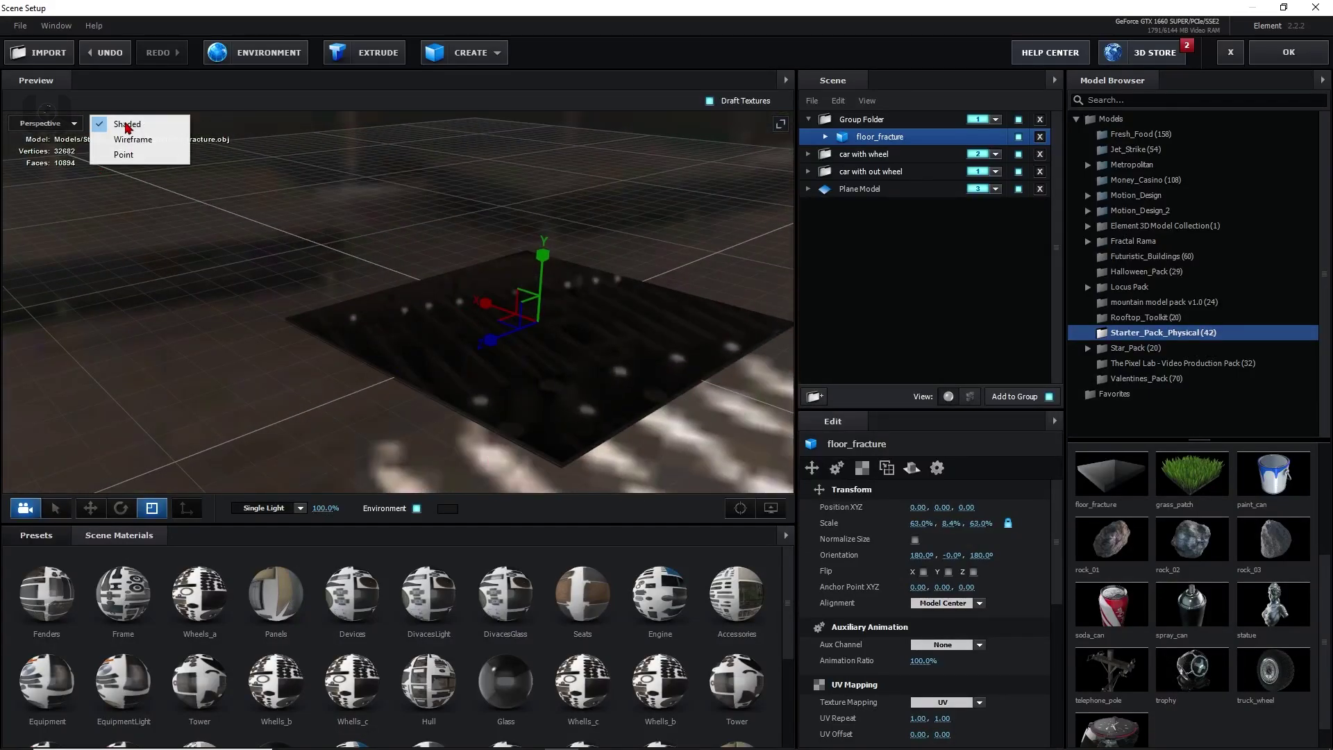
left_click(132, 143)
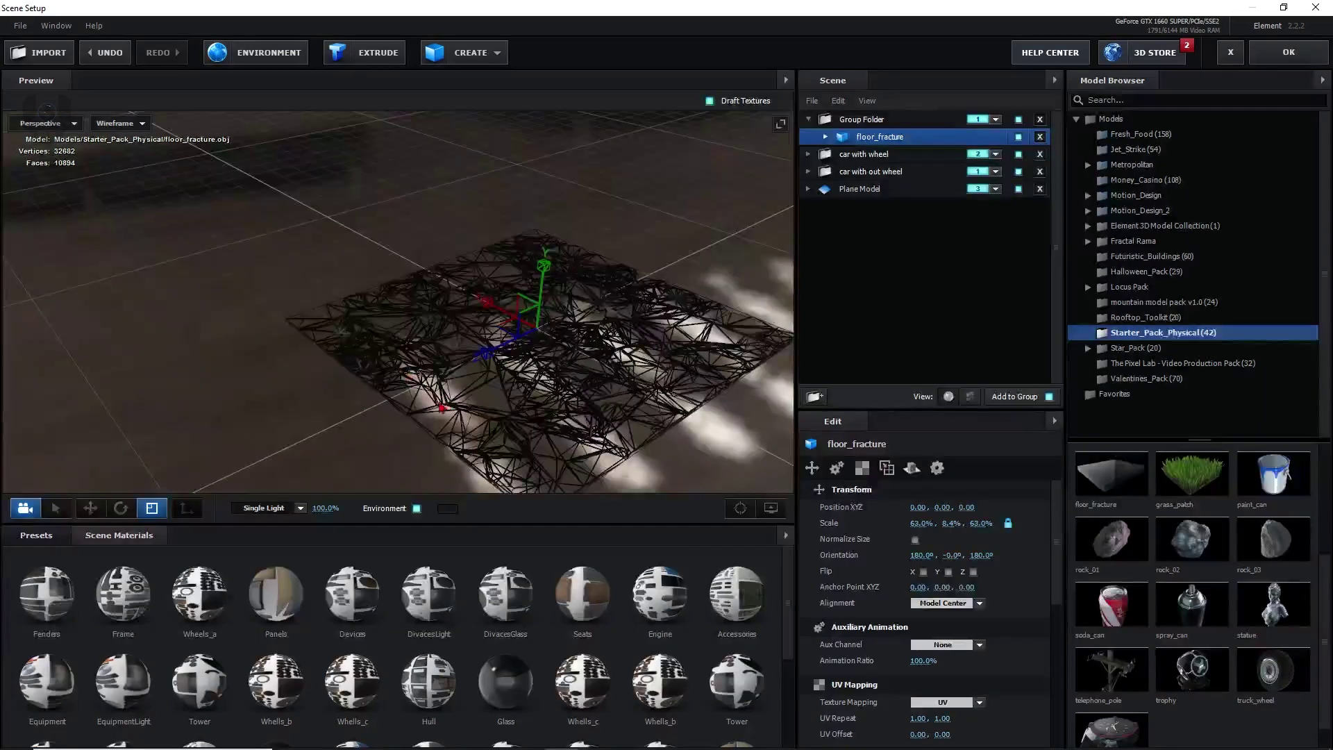
left_click_drag(443, 405, 410, 371)
scroll(417, 382, "up", 5)
left_click(120, 123)
left_click(128, 130)
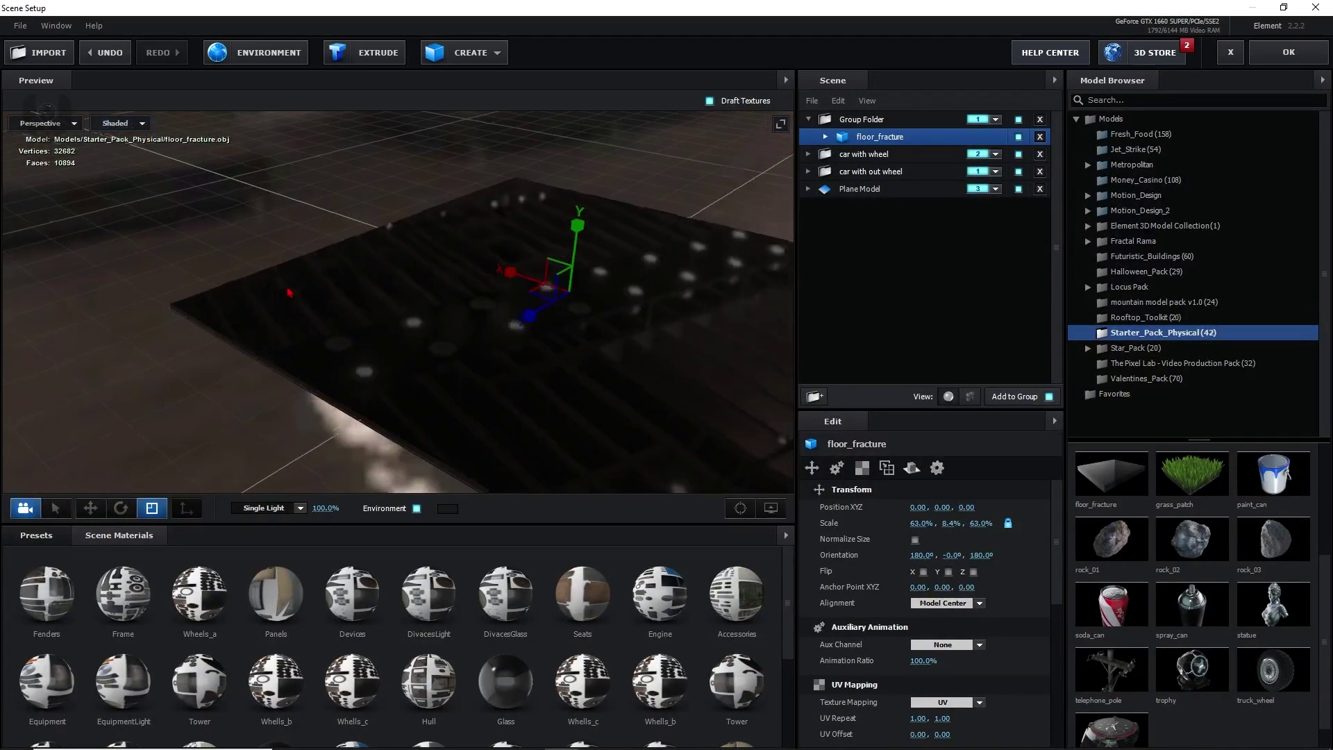
- Apply the Physical Gold preset material to the floor
left_click(37, 535)
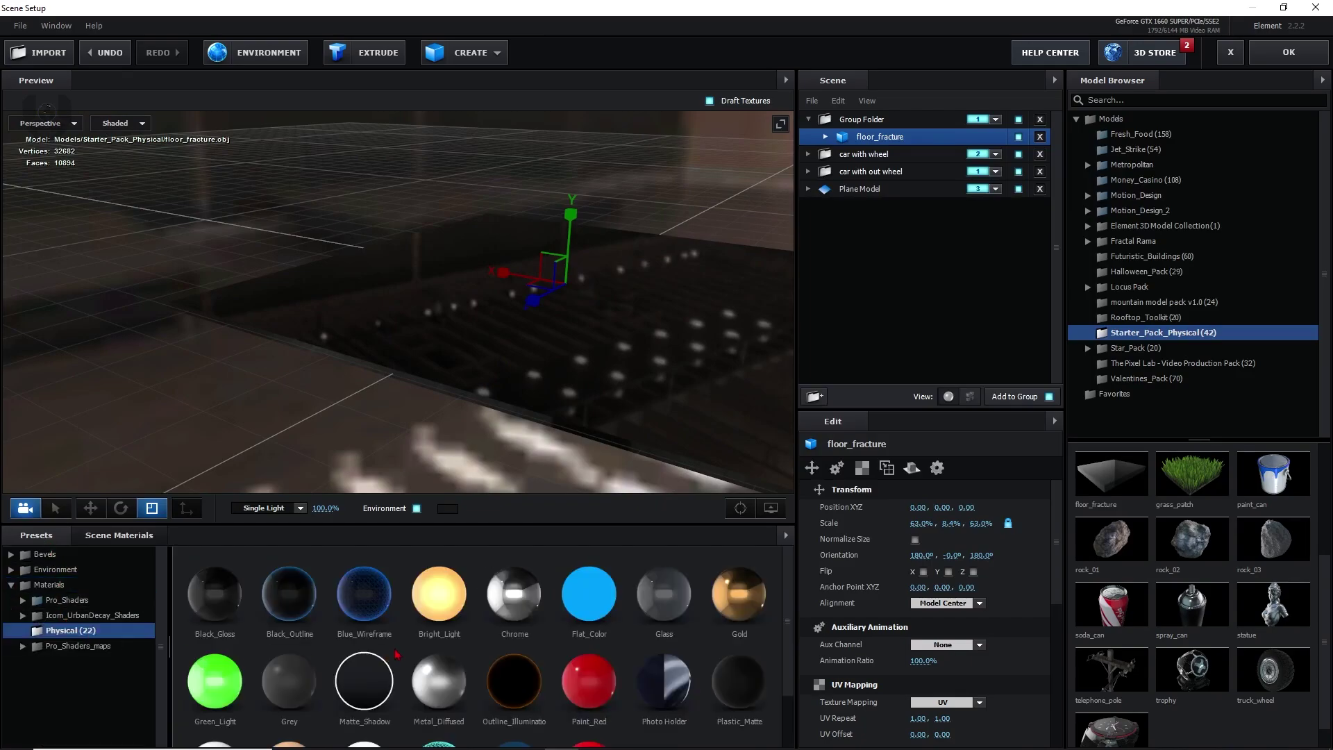
left_click(738, 593)
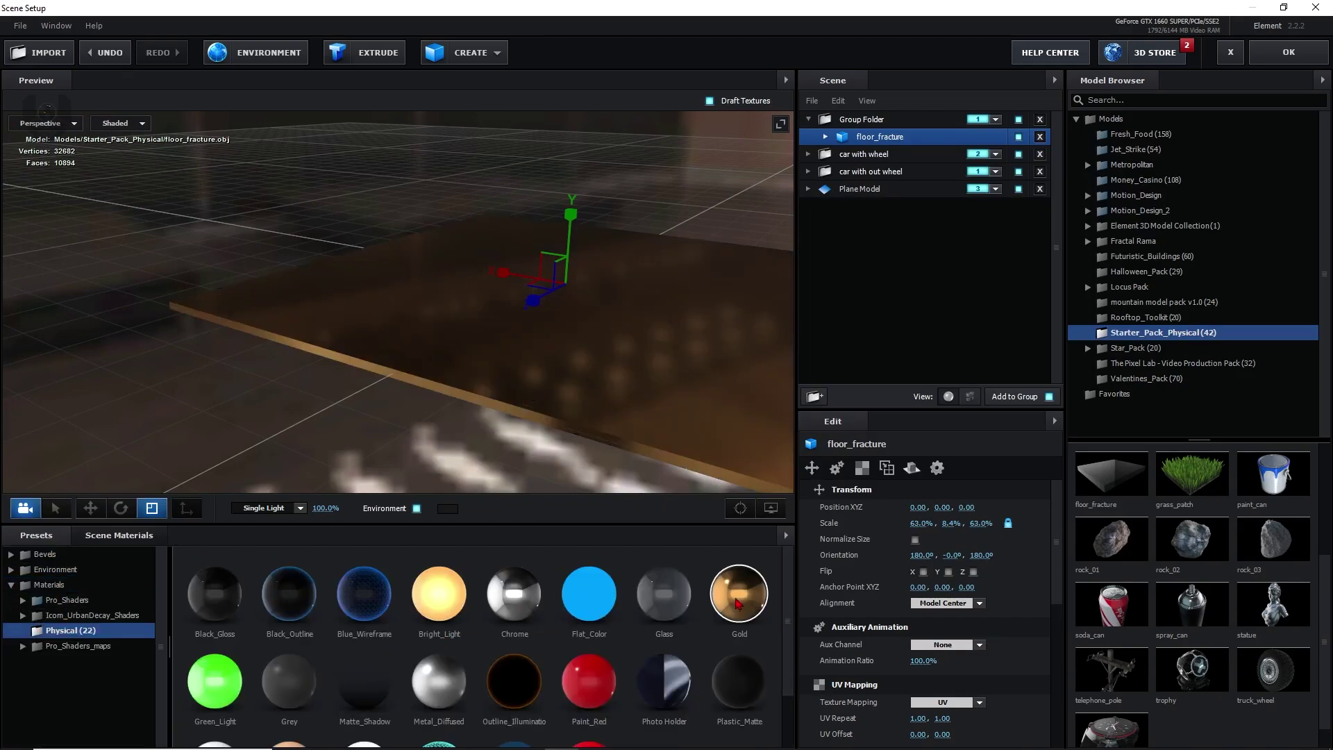
scroll(996, 666, "down", 6)
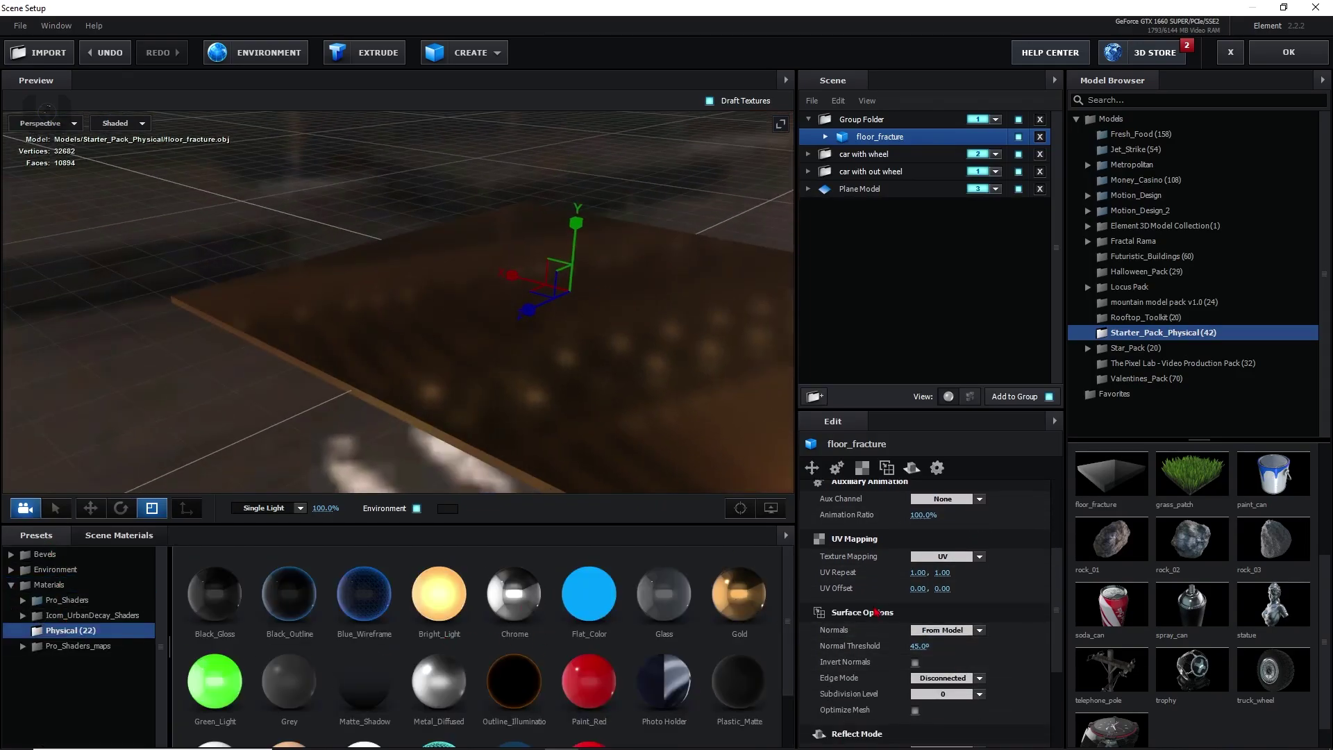
scroll(883, 614, "up", 6)
- Set the Gold material to 73% glossiness and 81% reflectivity with a brown reflectivity colour
left_click(825, 137)
left_click(883, 154)
scroll(912, 653, "down", 5)
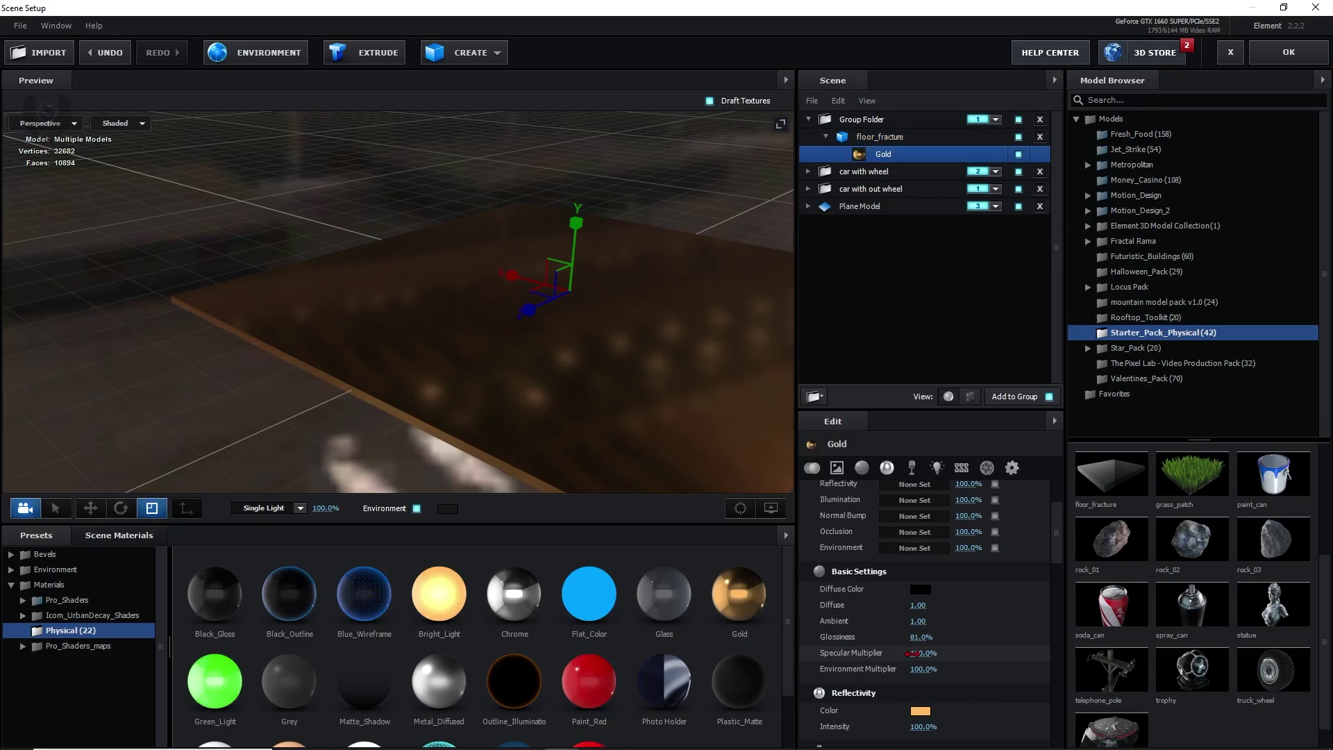
left_click_drag(917, 637, 913, 637)
scroll(911, 646, "down", 2)
scroll(576, 379, "down", 5)
left_click_drag(494, 398, 494, 418)
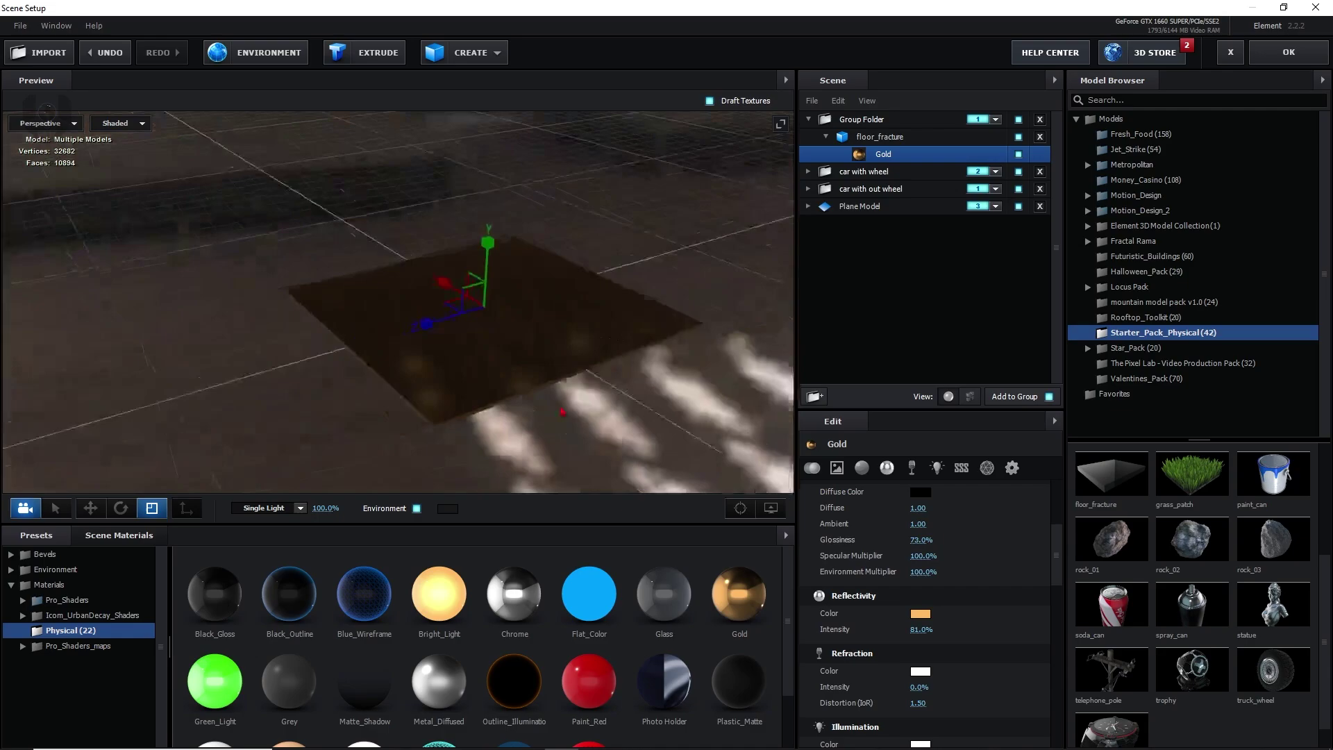
left_click(919, 613)
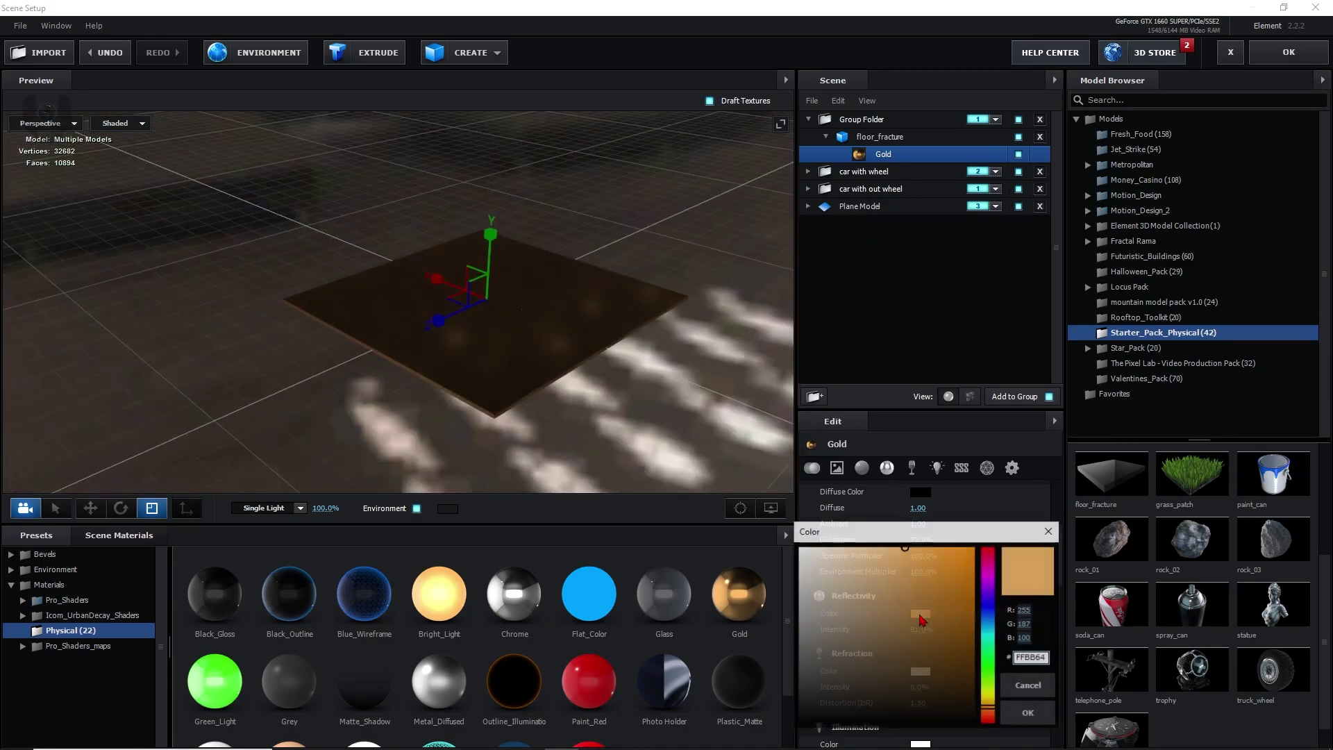
left_click(900, 618)
left_click(1029, 713)
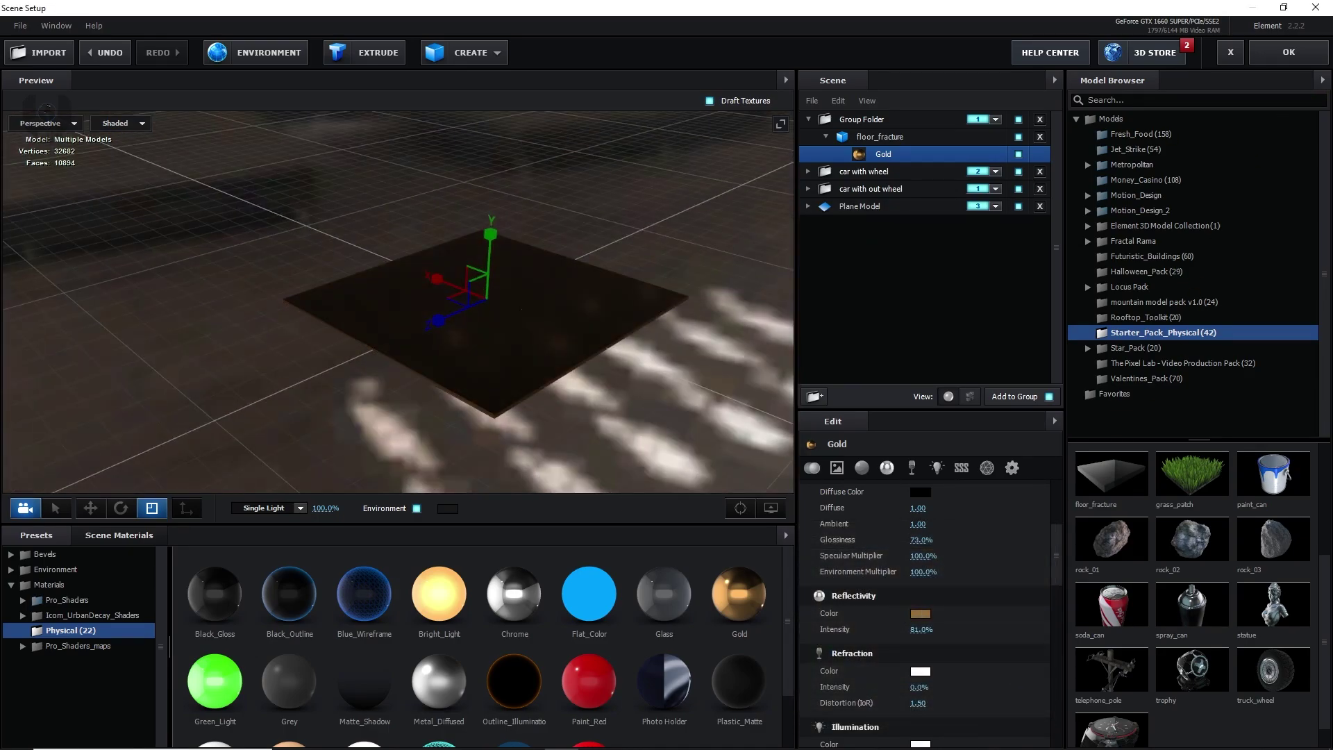
- Assign floor_fracture's group folder to Group 4 and close Scene Setup with OK
left_click(1288, 48)
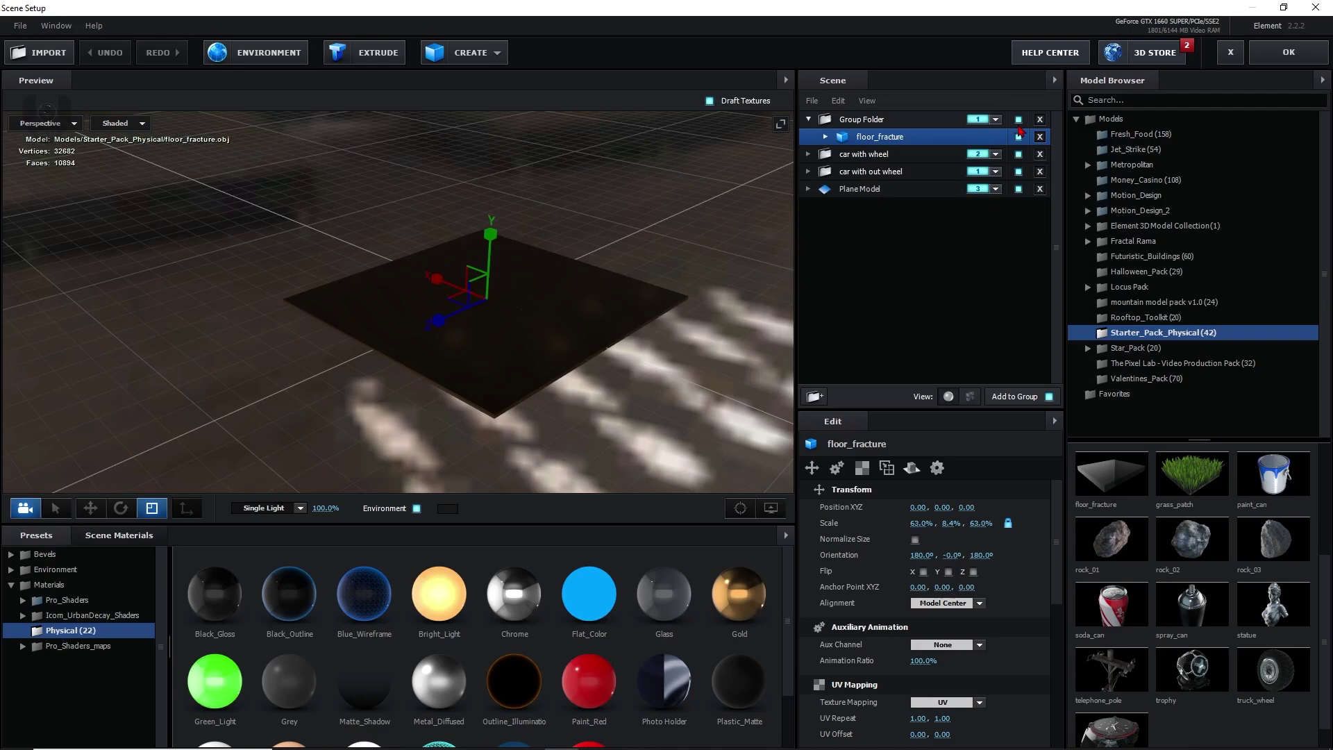
left_click(985, 119)
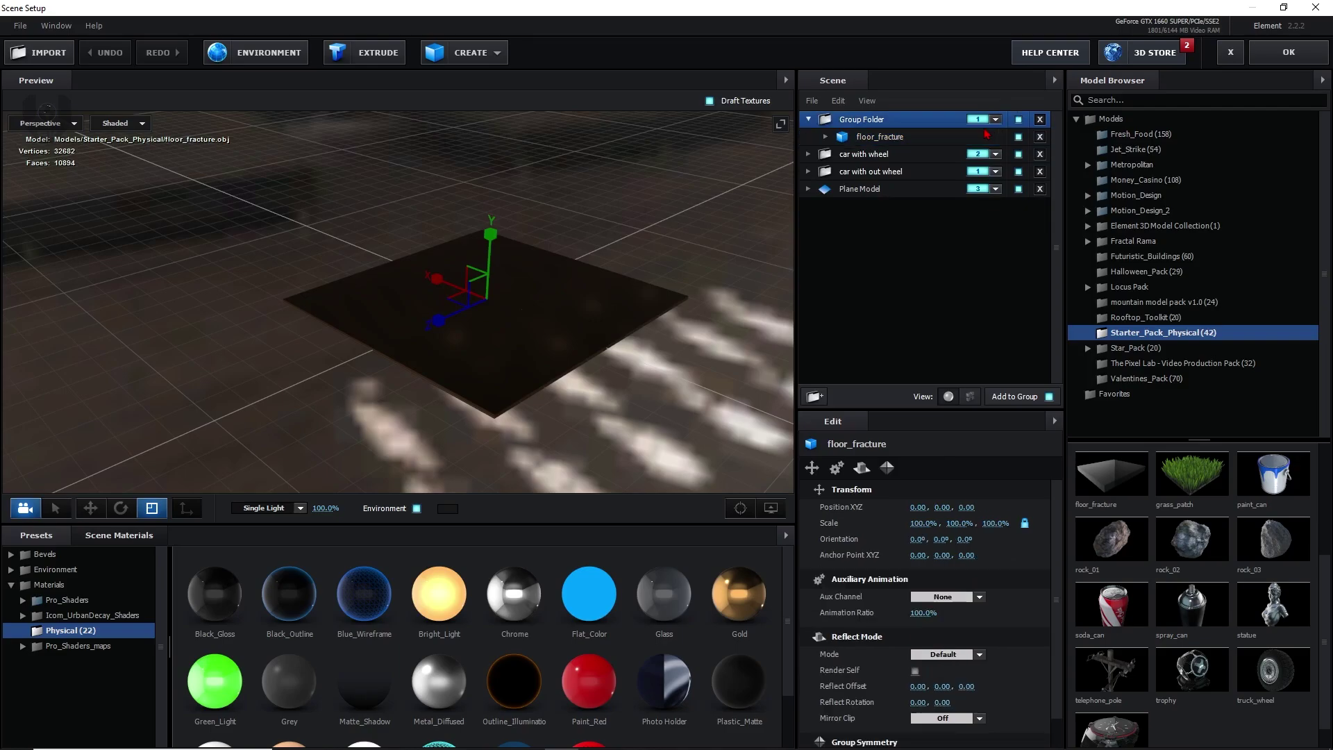
left_click(995, 120)
left_click(1044, 141)
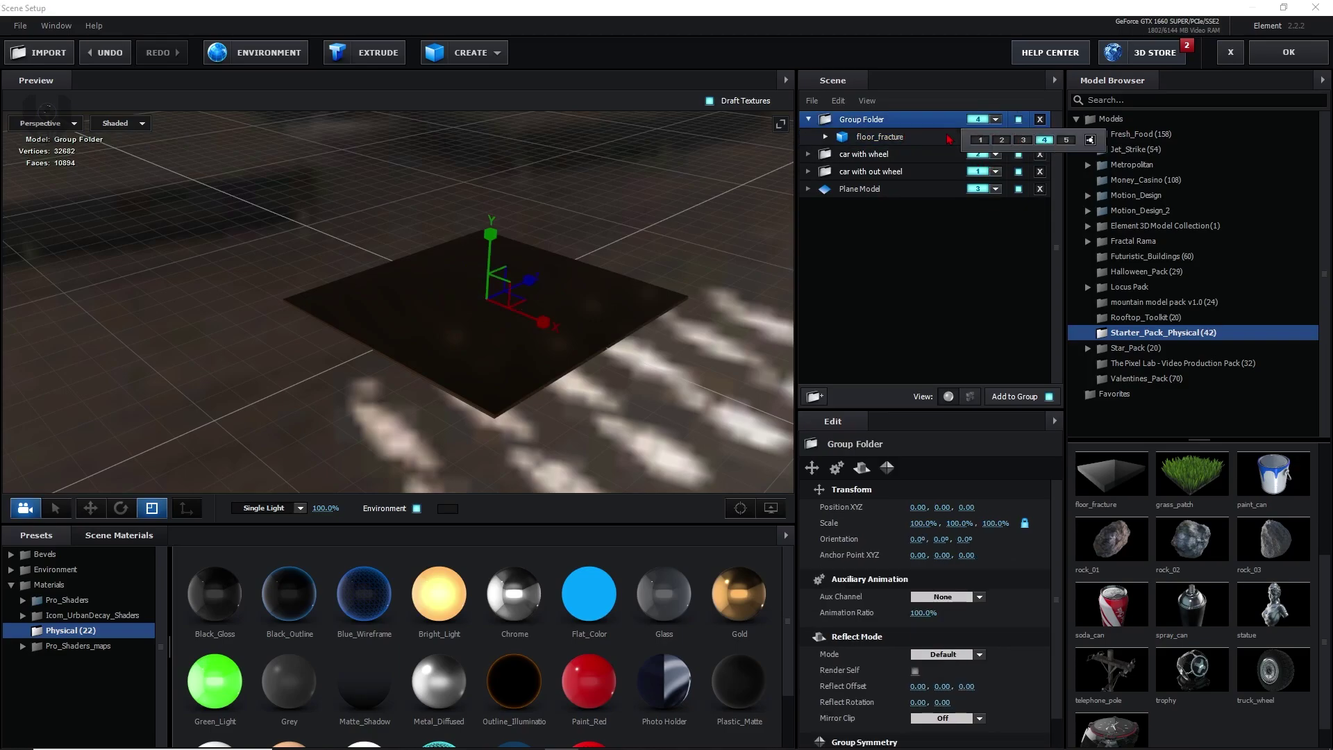
left_click(1289, 52)
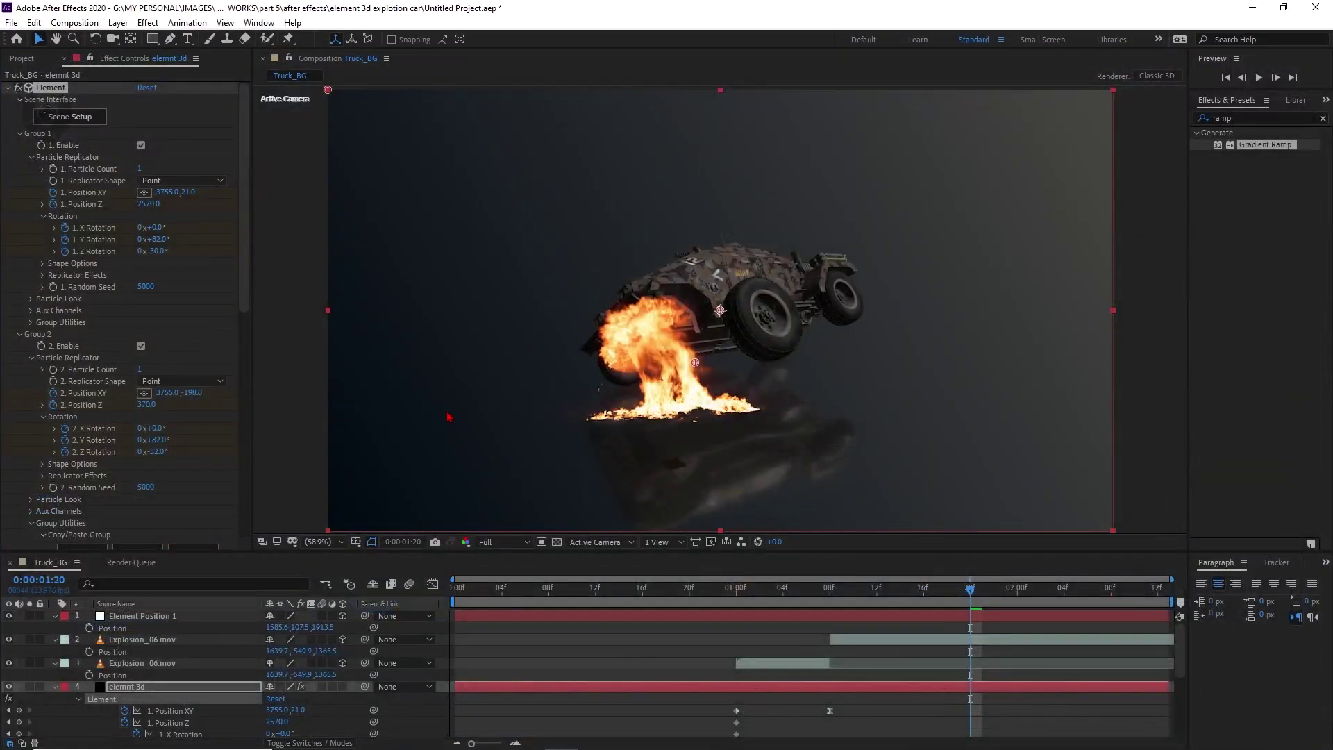
- Paste the copied group settings into Group 4 via Copy/Paste Group and view frame 01:00
scroll(31, 392, "down", 3)
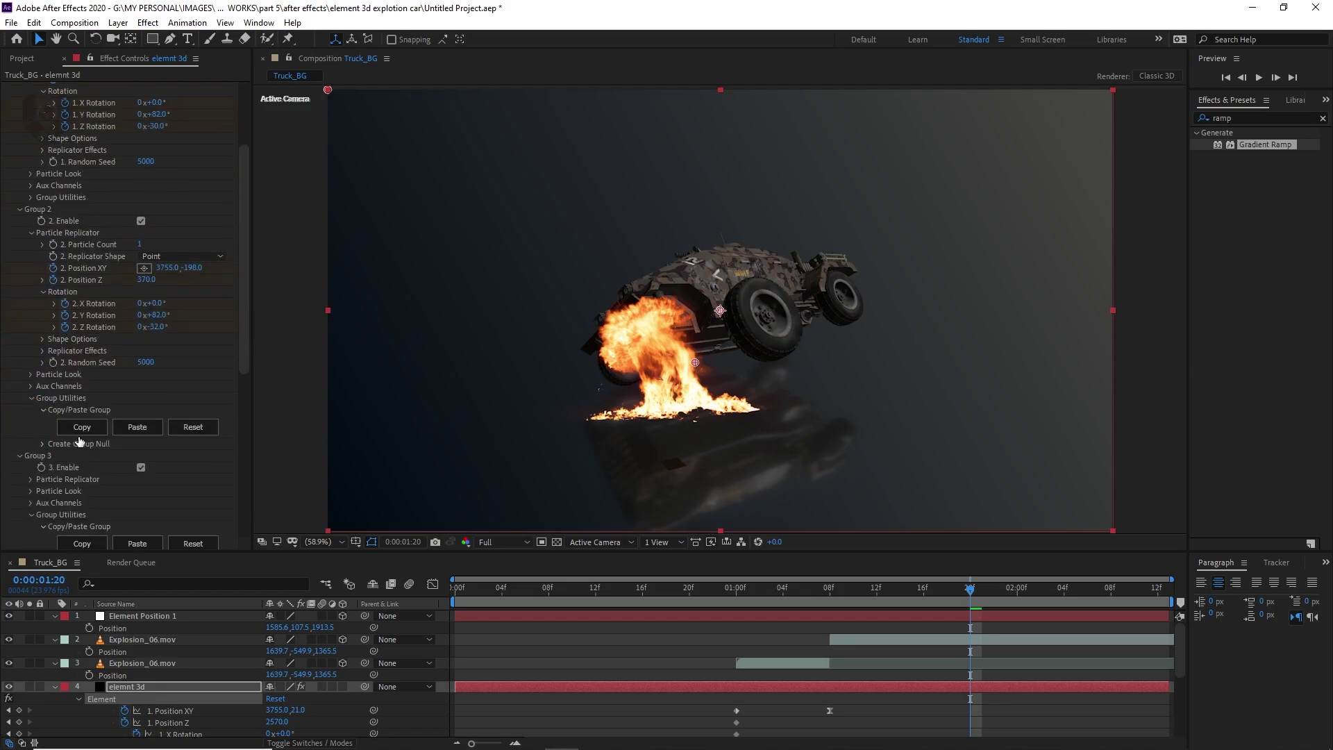
left_click(82, 427)
scroll(39, 429, "down", 5)
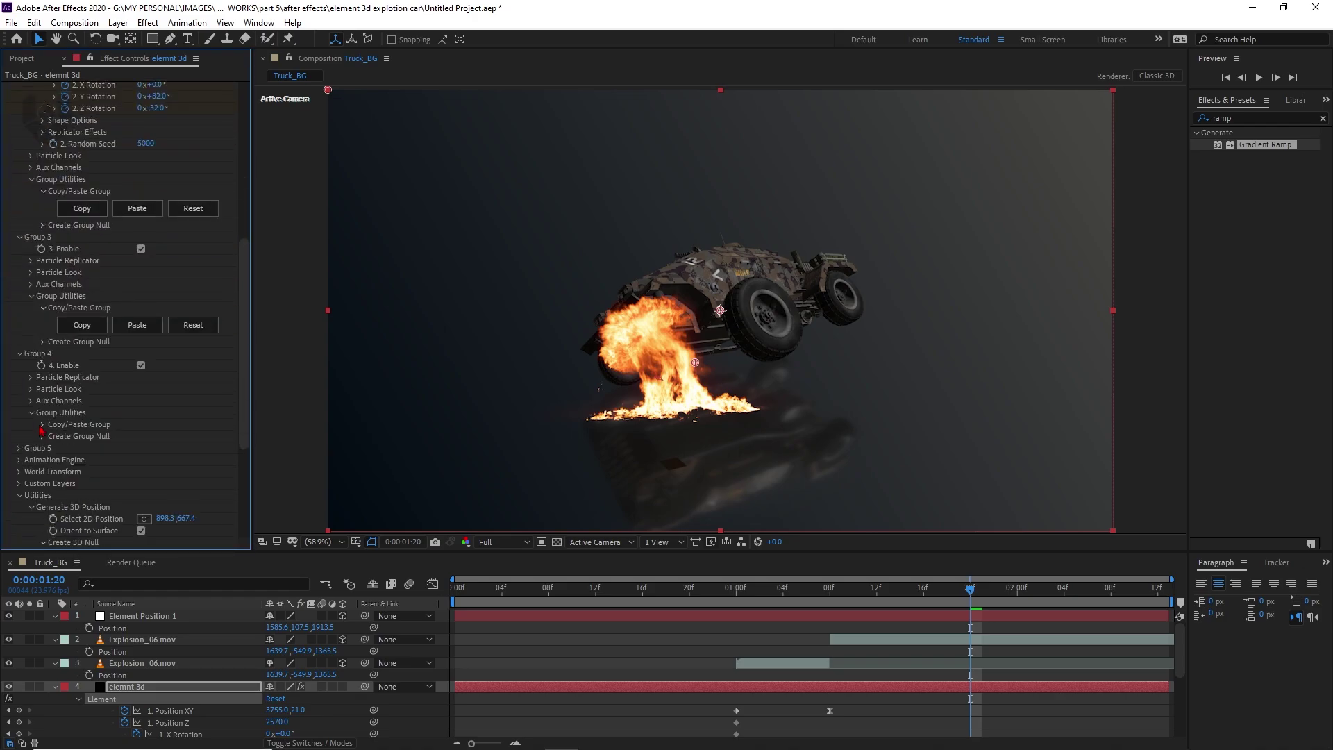
left_click(42, 424)
left_click(152, 443)
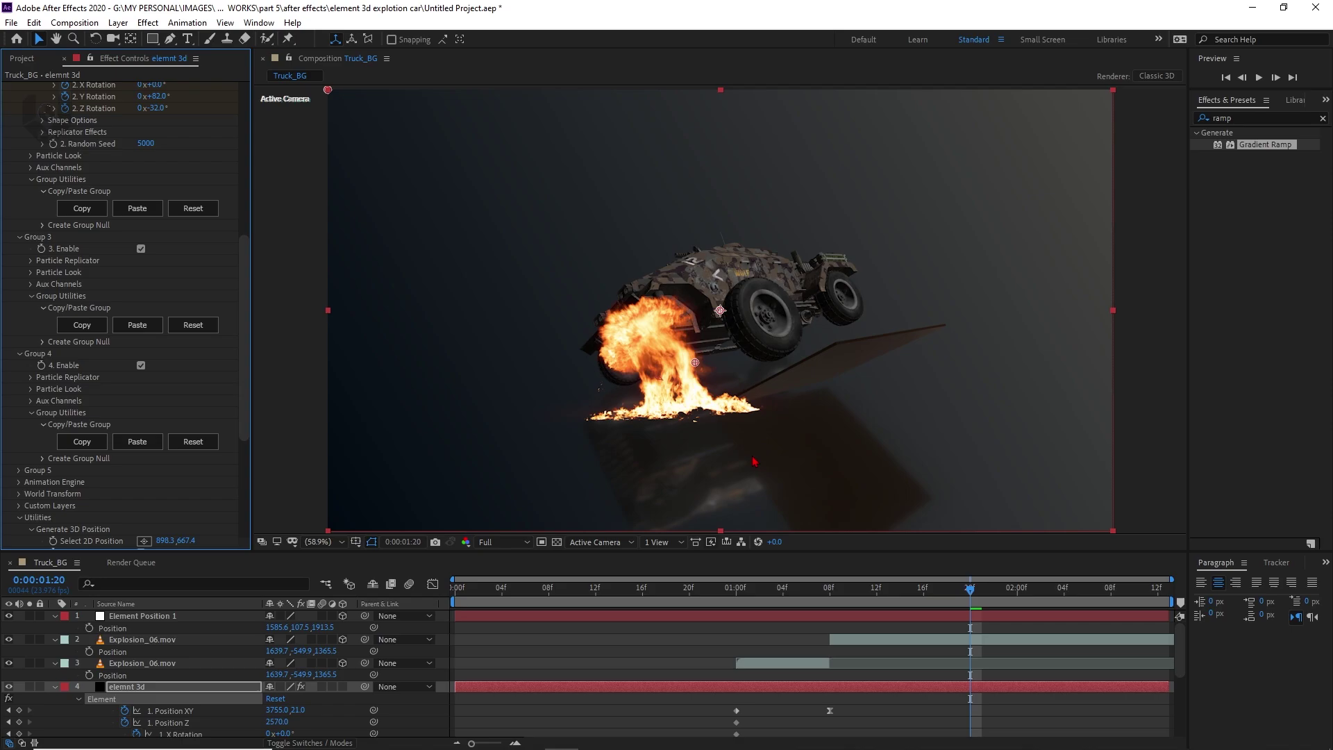
scroll(111, 319, "up", 8)
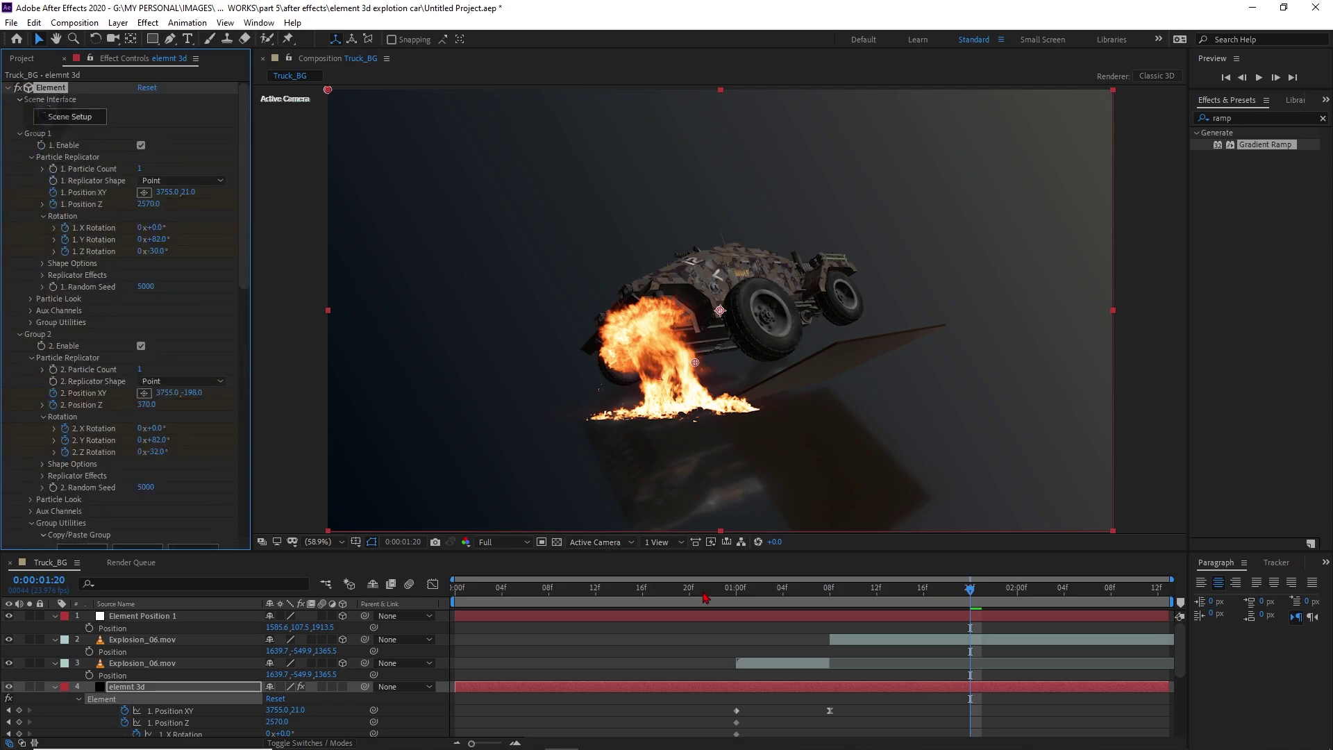
left_click(737, 601)
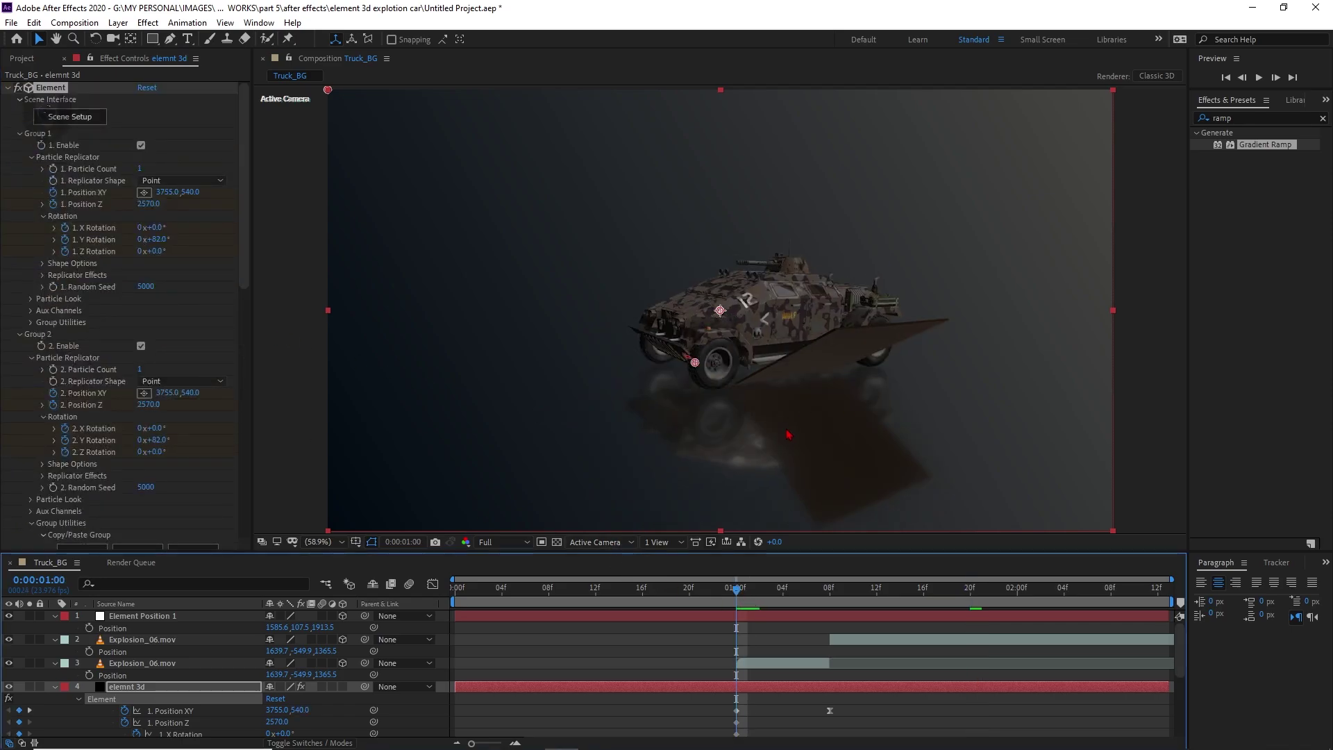
left_click(20, 133)
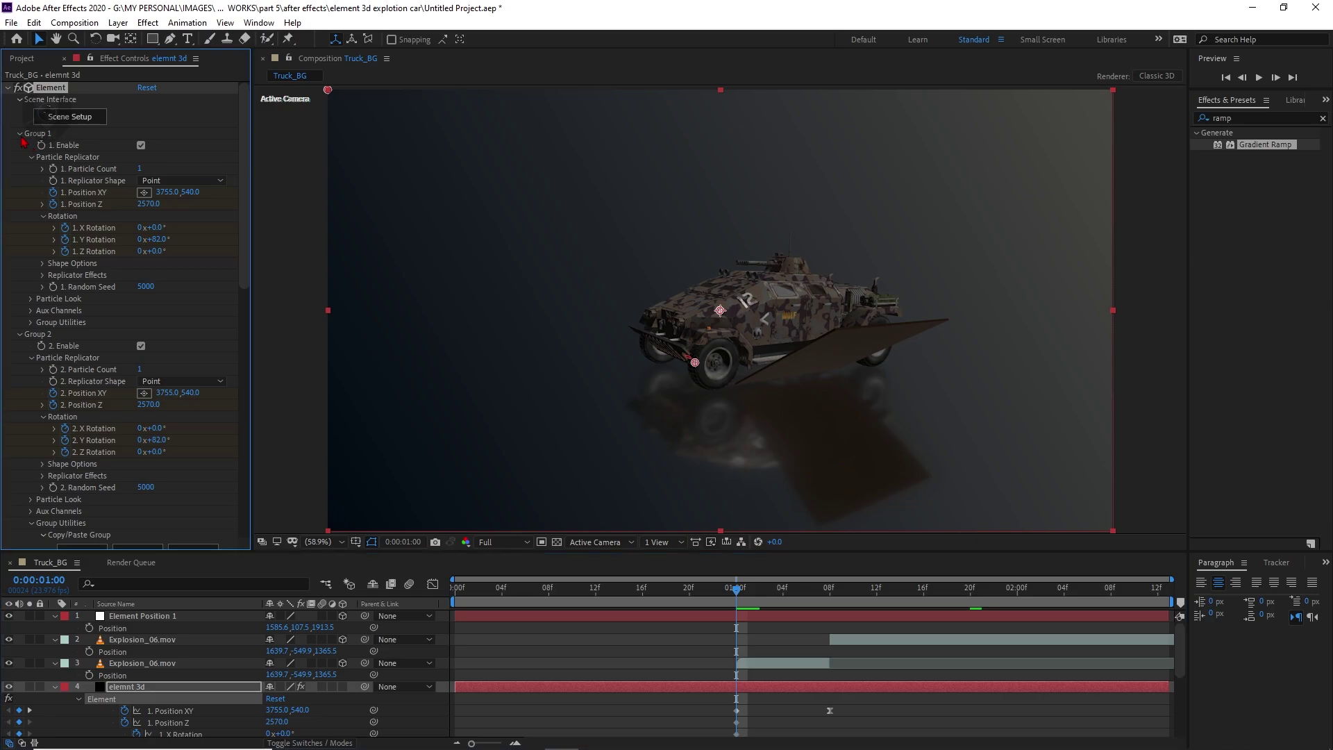
- Set Group 4's Particle Size to 128.30 under Particle Look
left_click(19, 145)
left_click(19, 157)
left_click(20, 159)
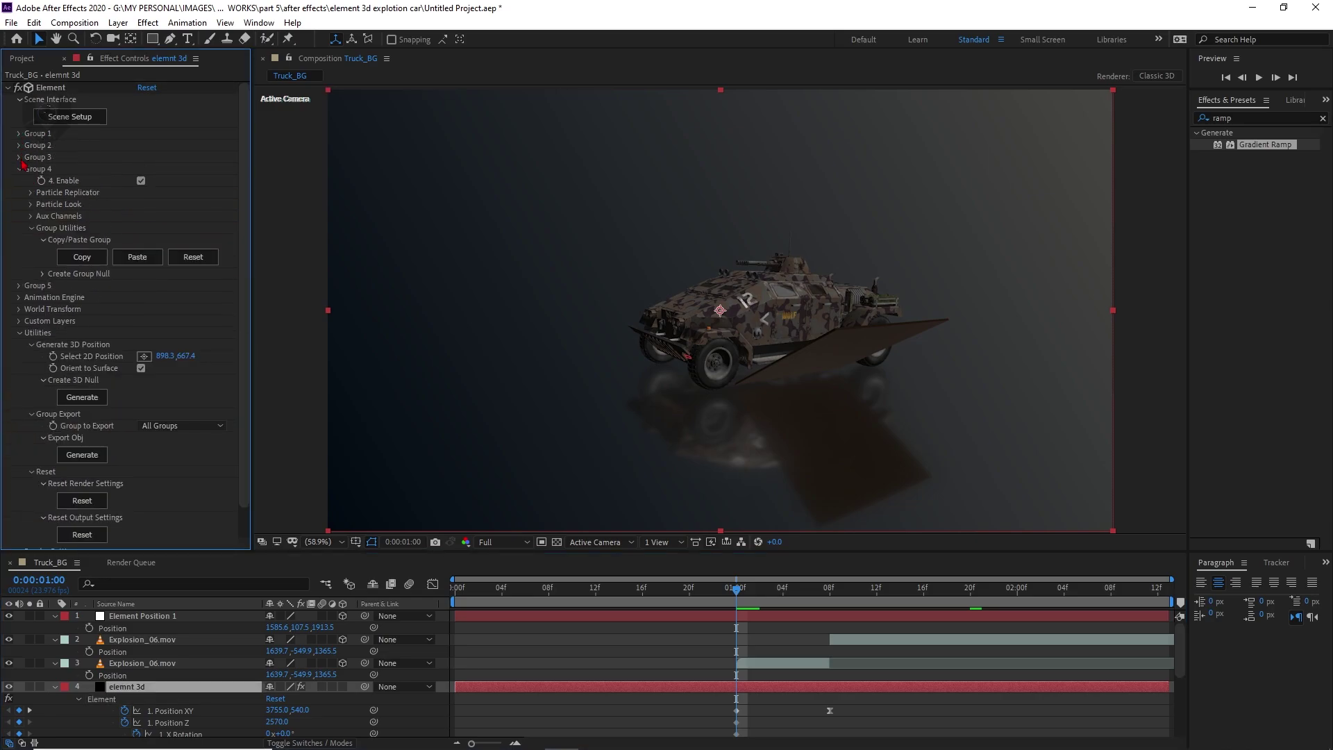
left_click(31, 193)
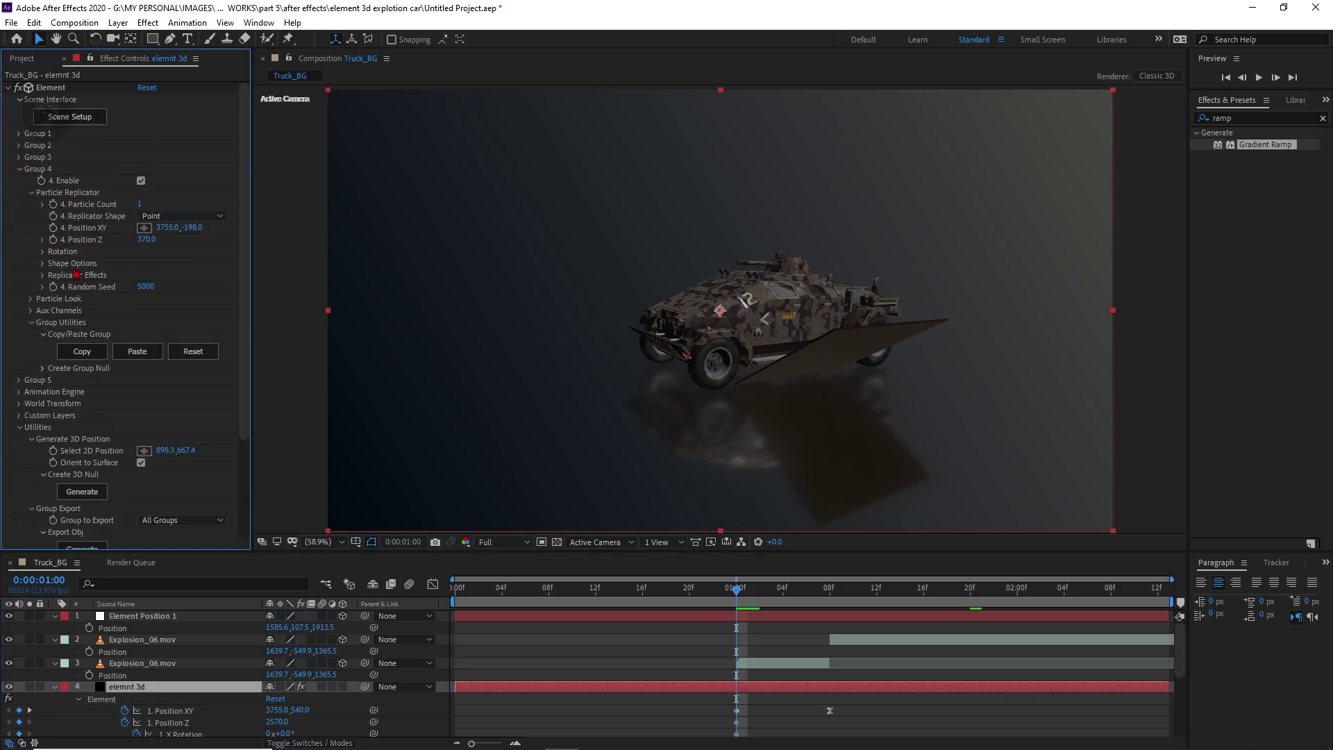
left_click(32, 298)
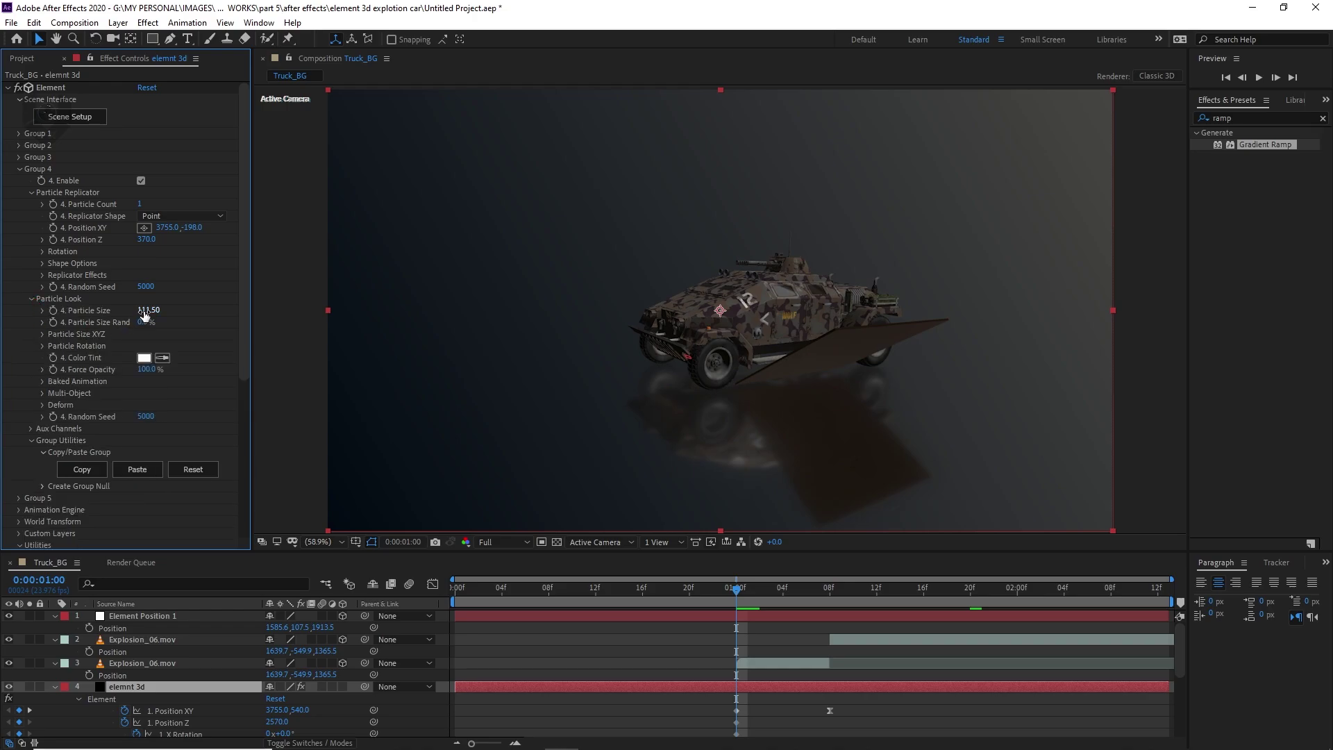
left_click(186, 303)
left_click_drag(188, 302, 290, 286)
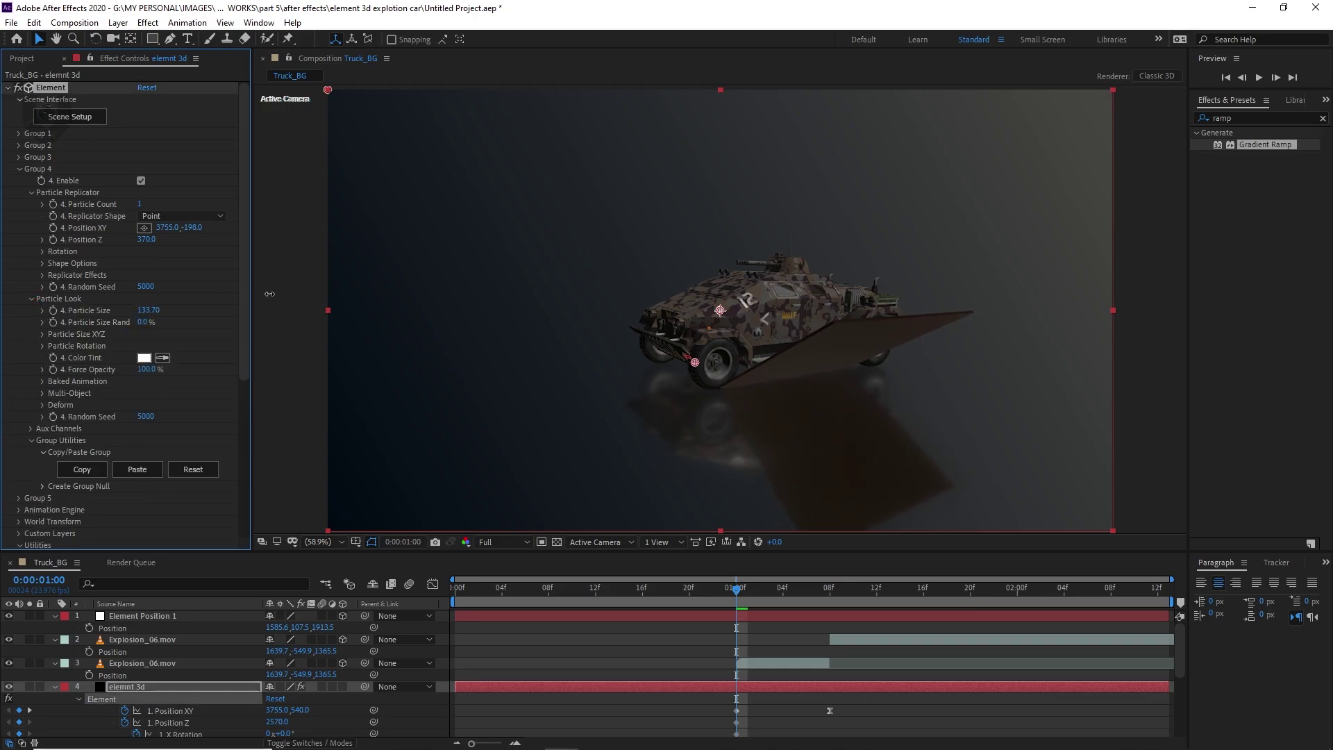
- Enable Multi-Object for Group 4 and try displacing the floor into shards
left_click(43, 393)
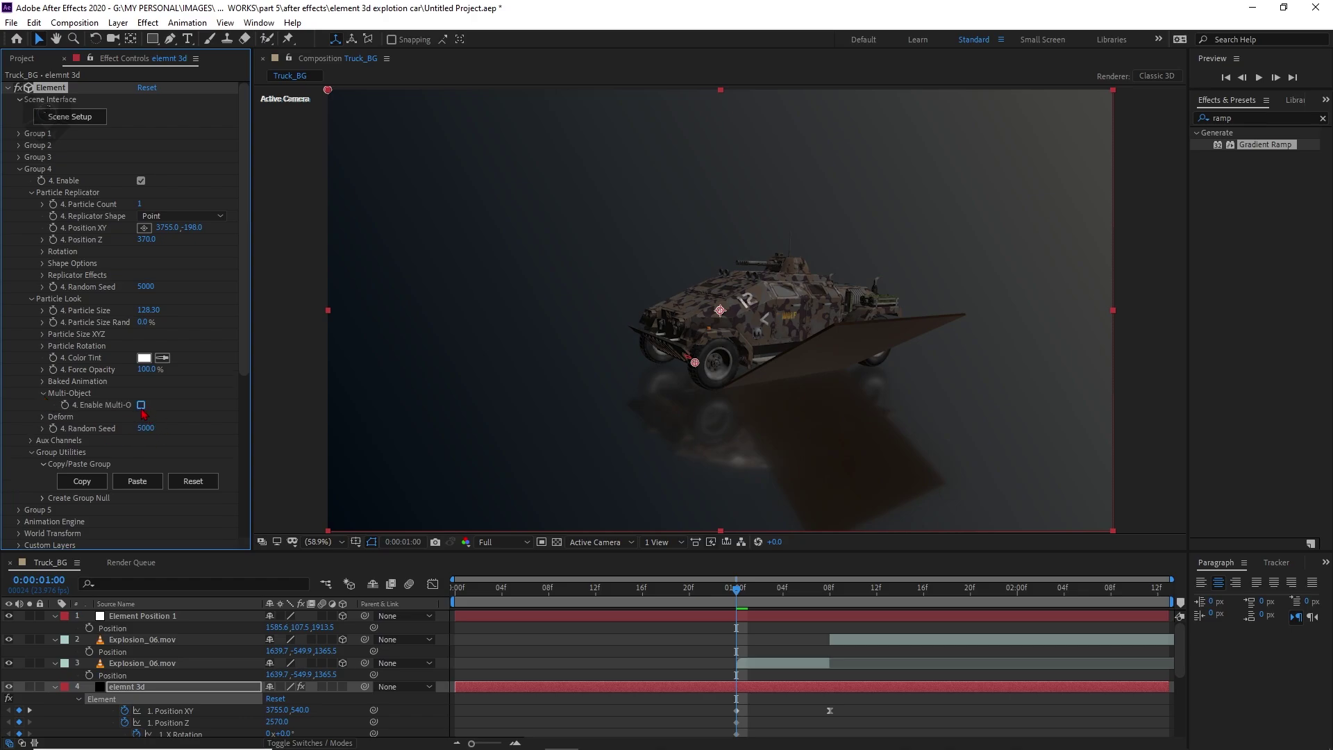
left_click(141, 405)
scroll(144, 395, "down", 3)
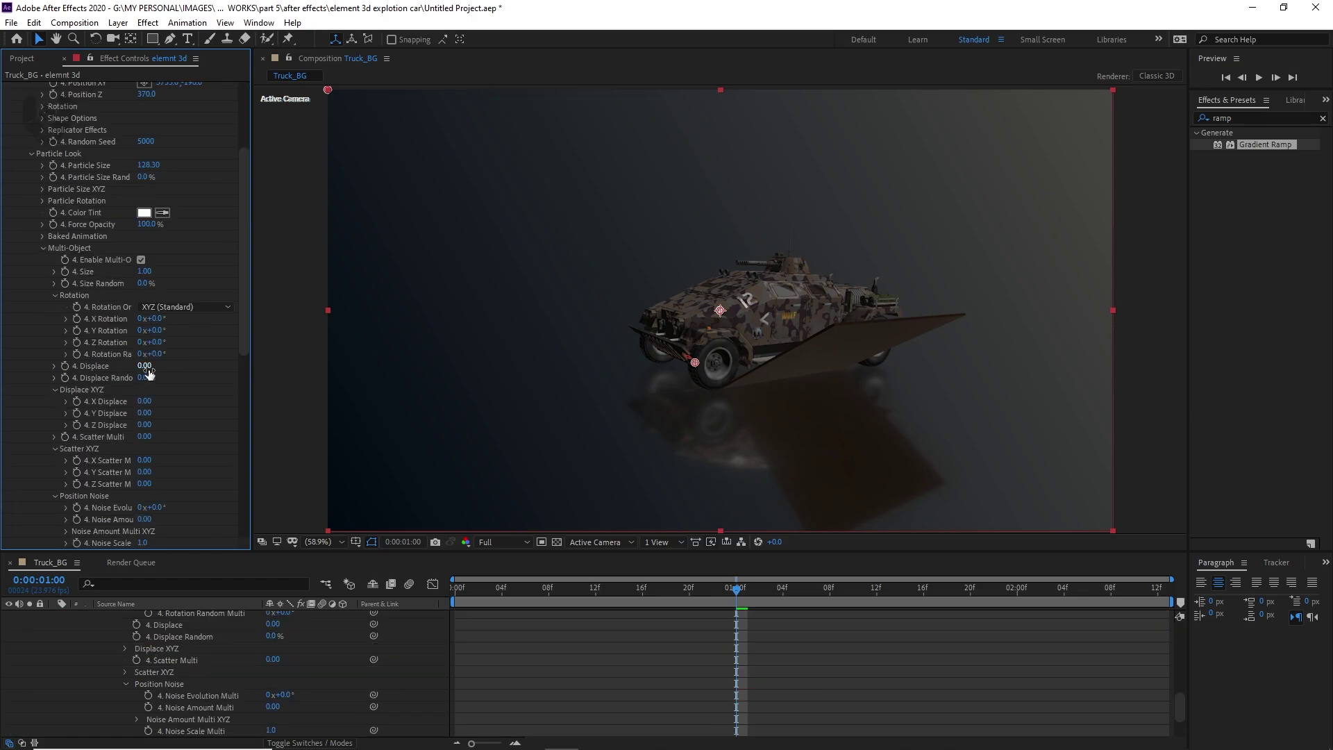
left_click_drag(148, 373, 311, 337)
- Reset the displacement to 0 and adjust the floor plate's particle rotation
key("ctrl+z")
scroll(98, 337, "up", 1)
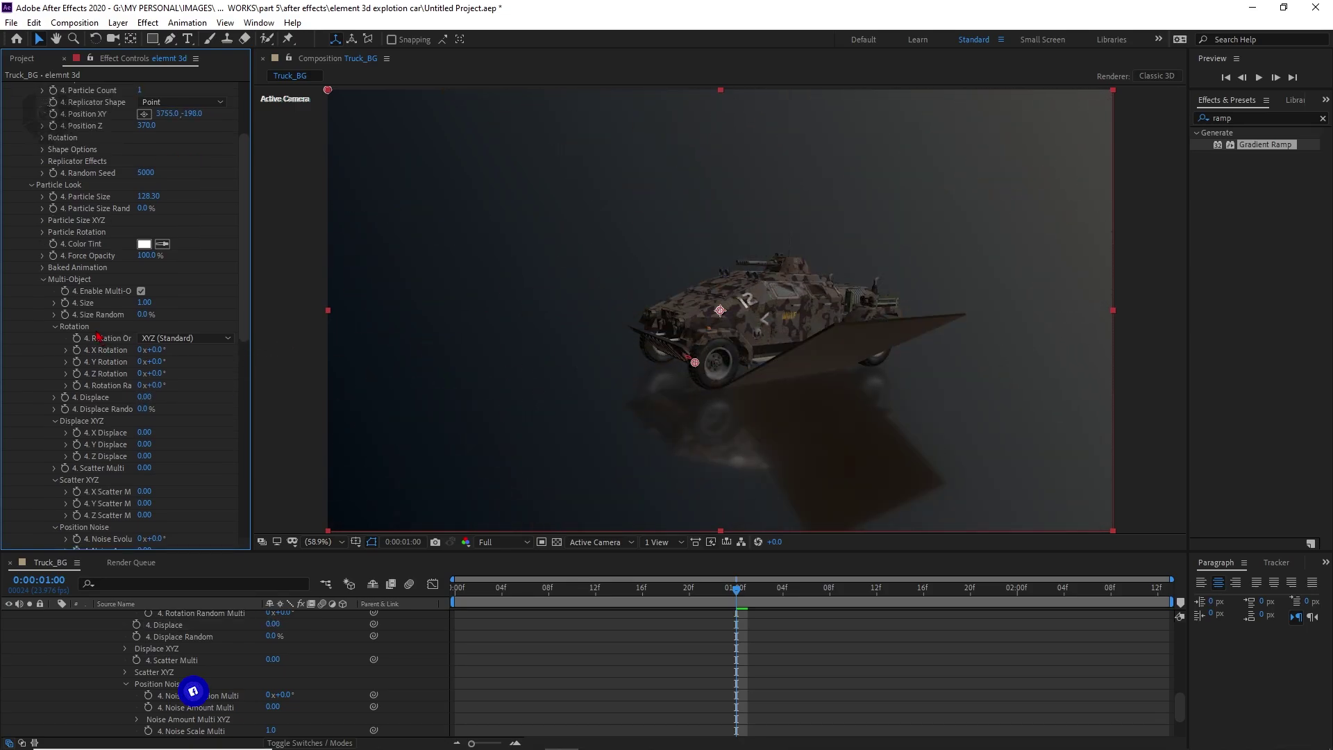
left_click(42, 232)
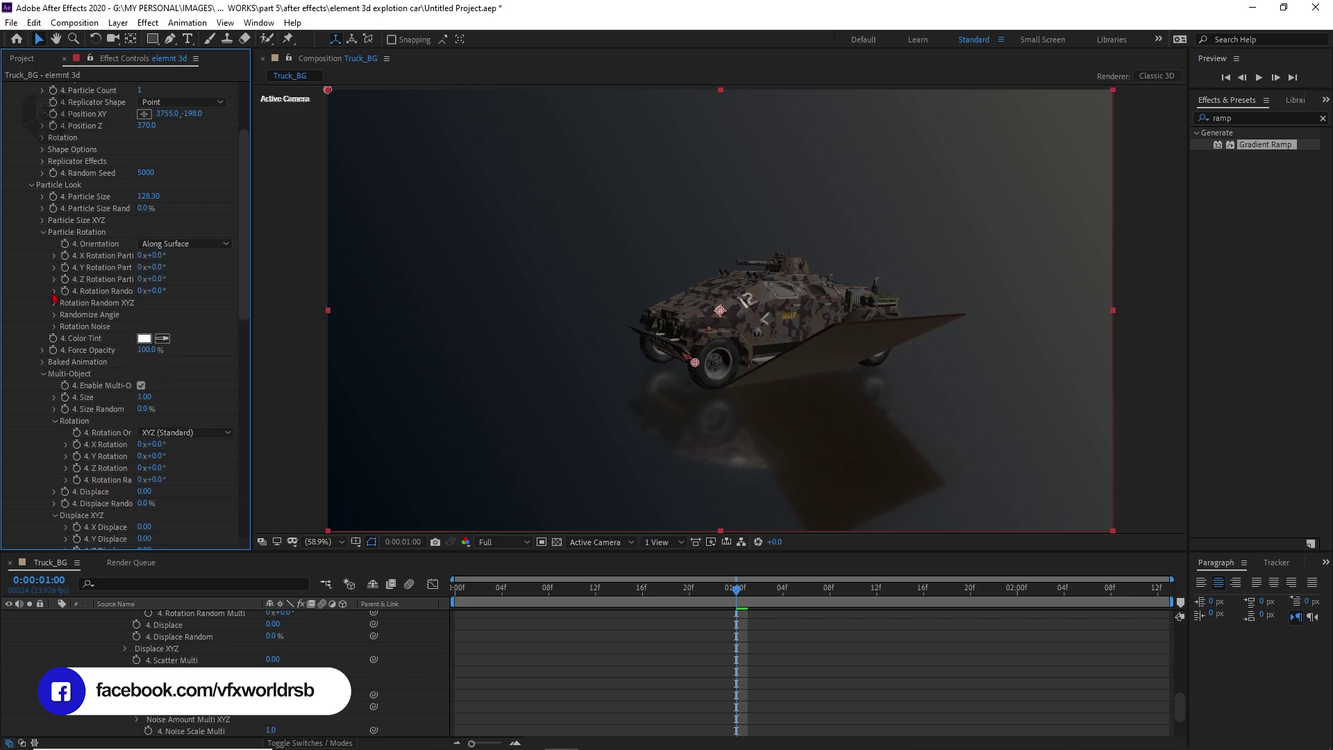
left_click_drag(147, 267, 366, 216)
key("ctrl+z")
- Set Group 4's Multi-Object Size to 0 so the slab shrinks away
scroll(89, 267, "up", 3)
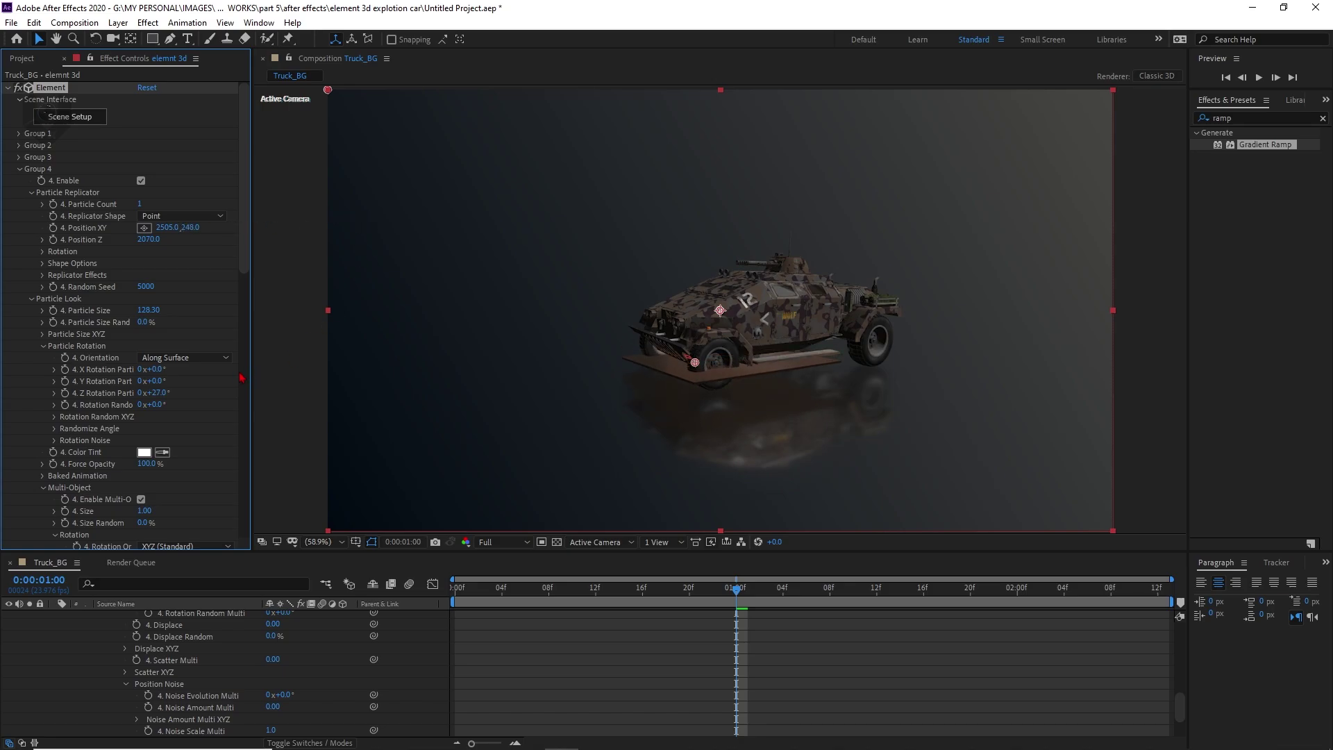
scroll(199, 398, "down", 3)
scroll(193, 402, "down", 3)
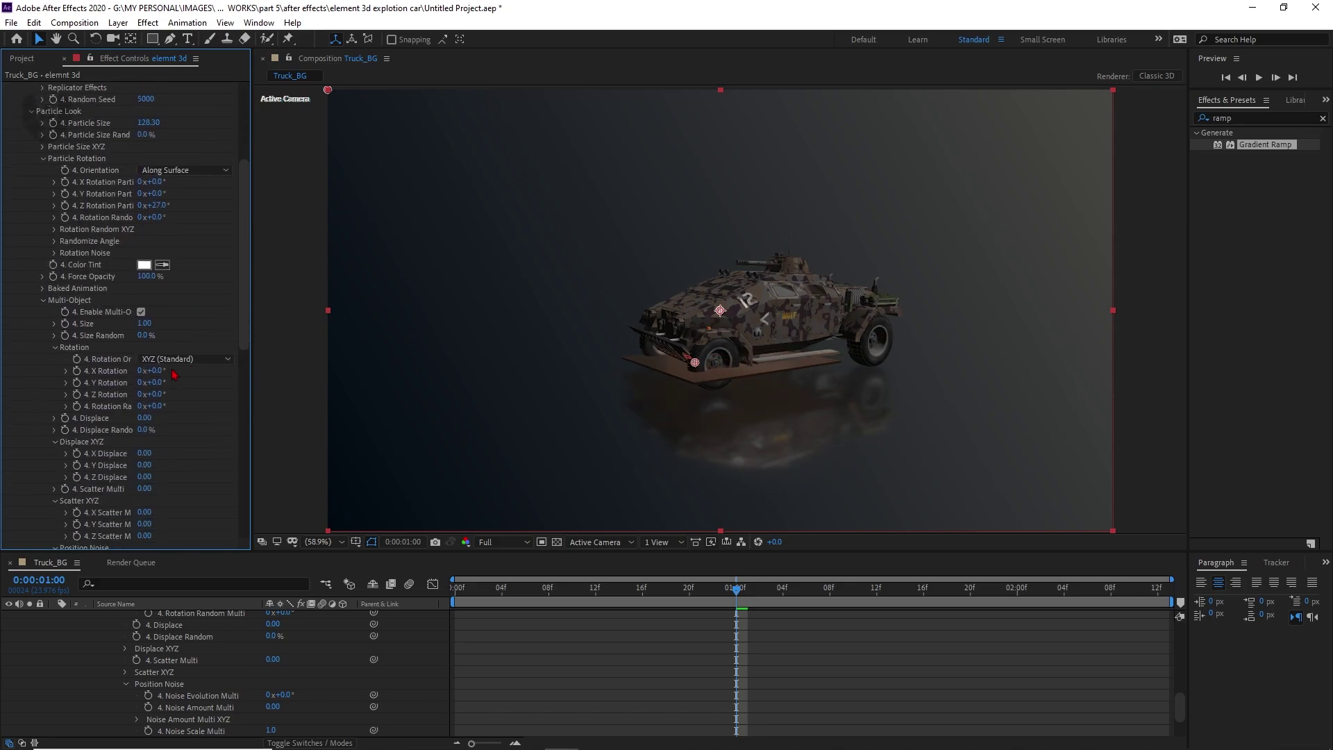
left_click(145, 324)
key("Return")
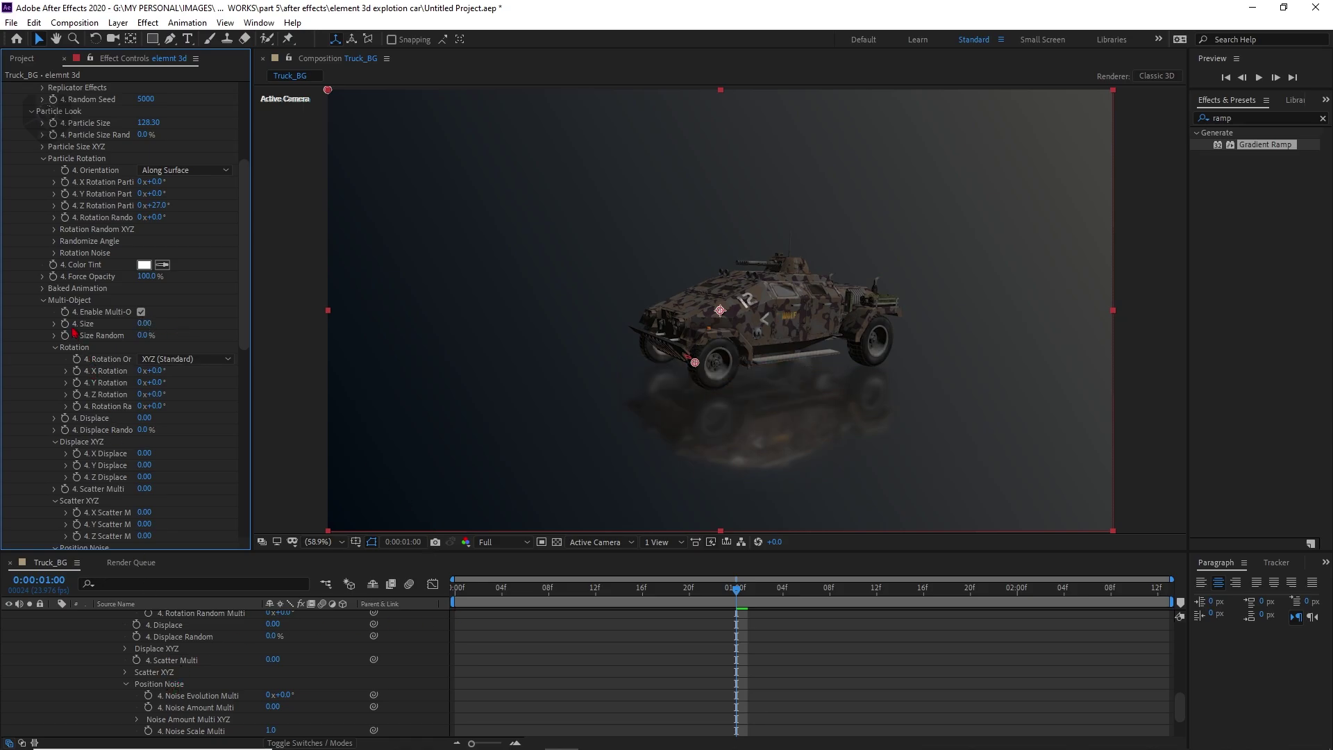
- At 1:08, keyframe Group 4's Multi-Object Size at 1.00 so the floor plate appears with the explosion
scroll(702, 661, "up", 5)
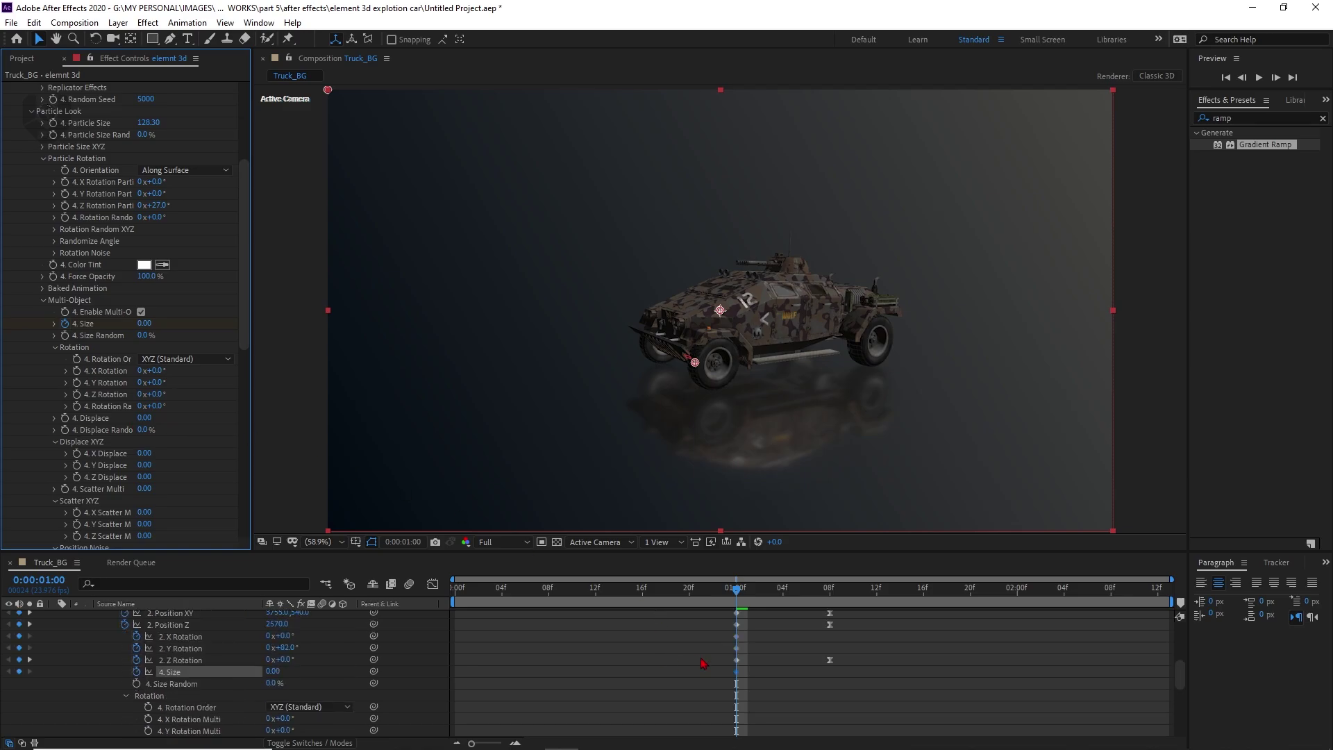
left_click(829, 590)
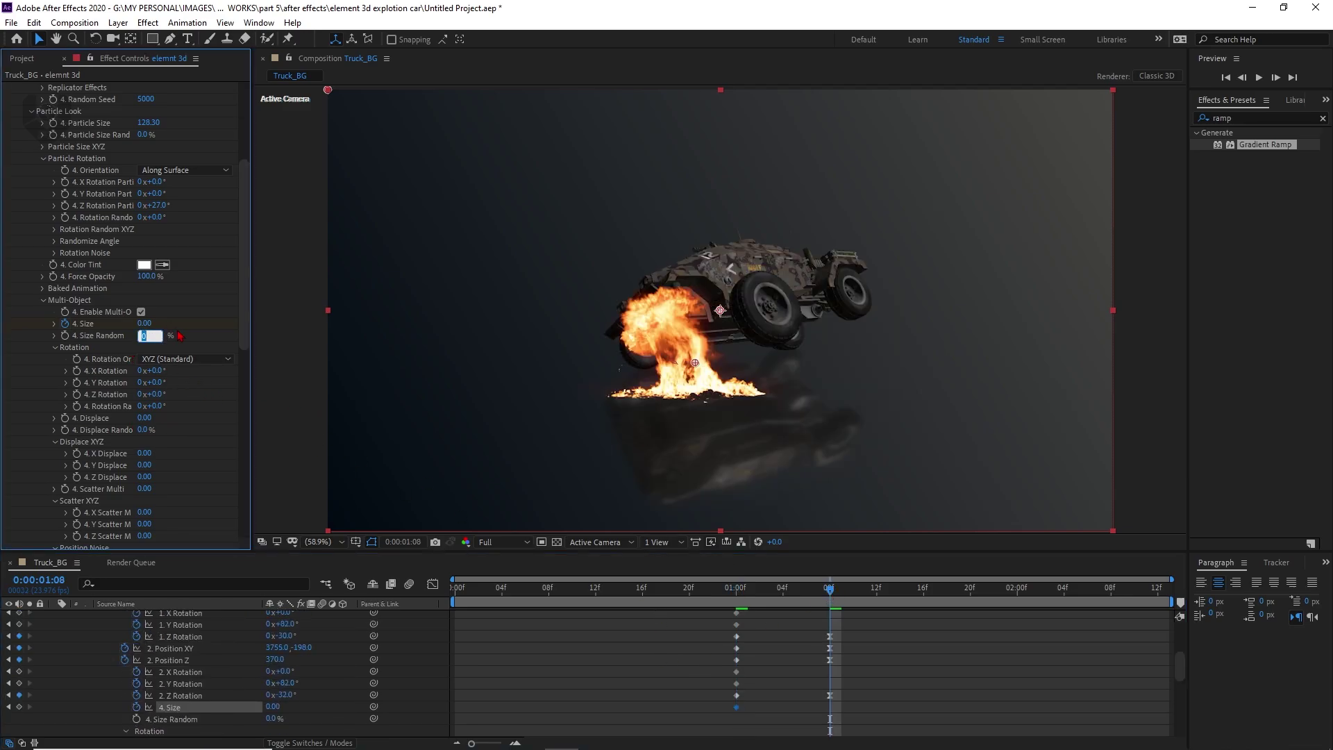
left_click_drag(144, 322, 203, 316)
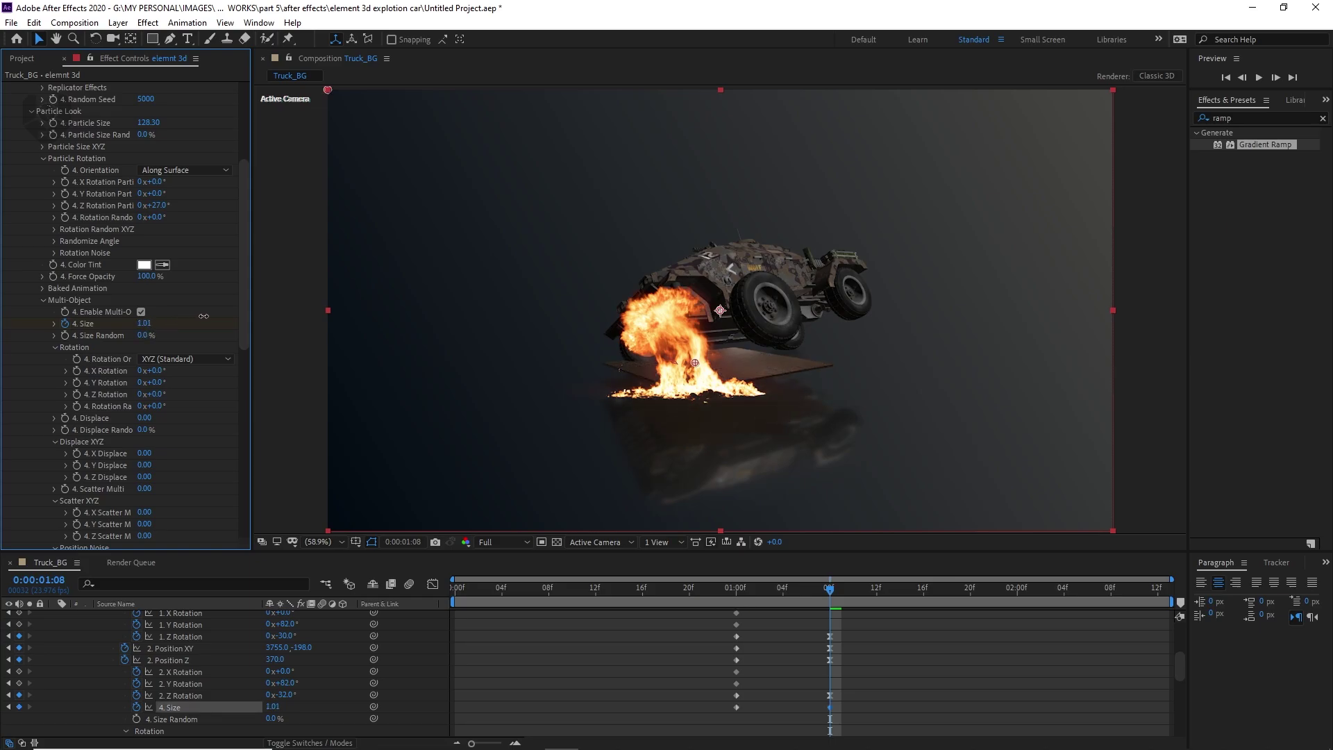
- Briefly disable and re-enable Enable Multi-Object to compare, then return to 1:00 to check the start
left_click(141, 312)
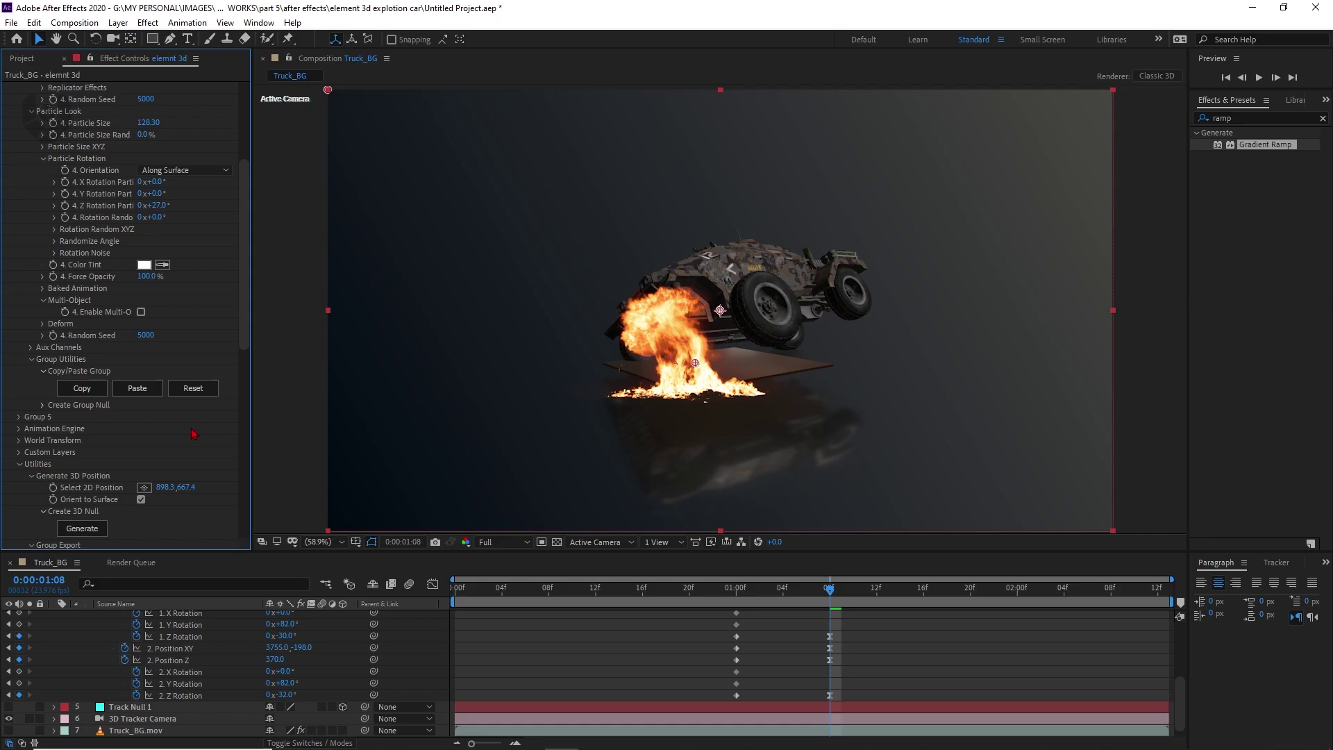
key("ctrl+z")
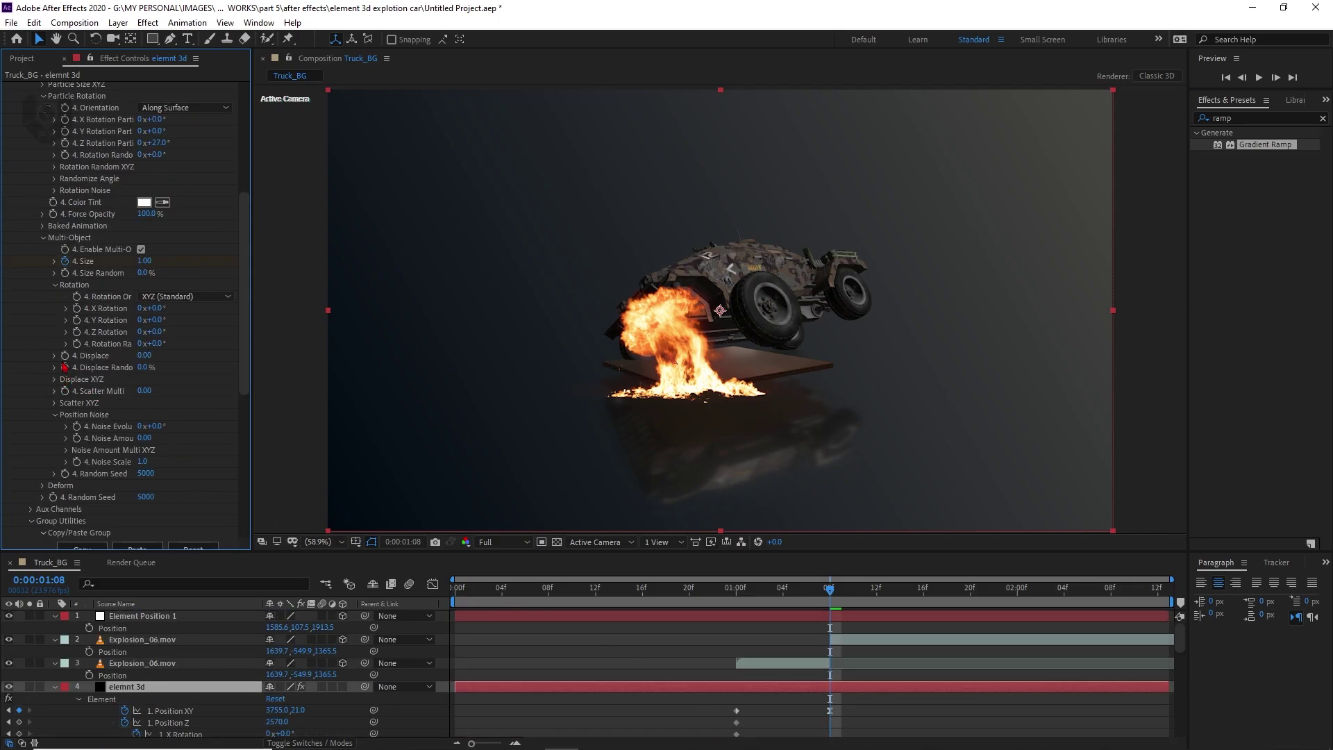
left_click(742, 606)
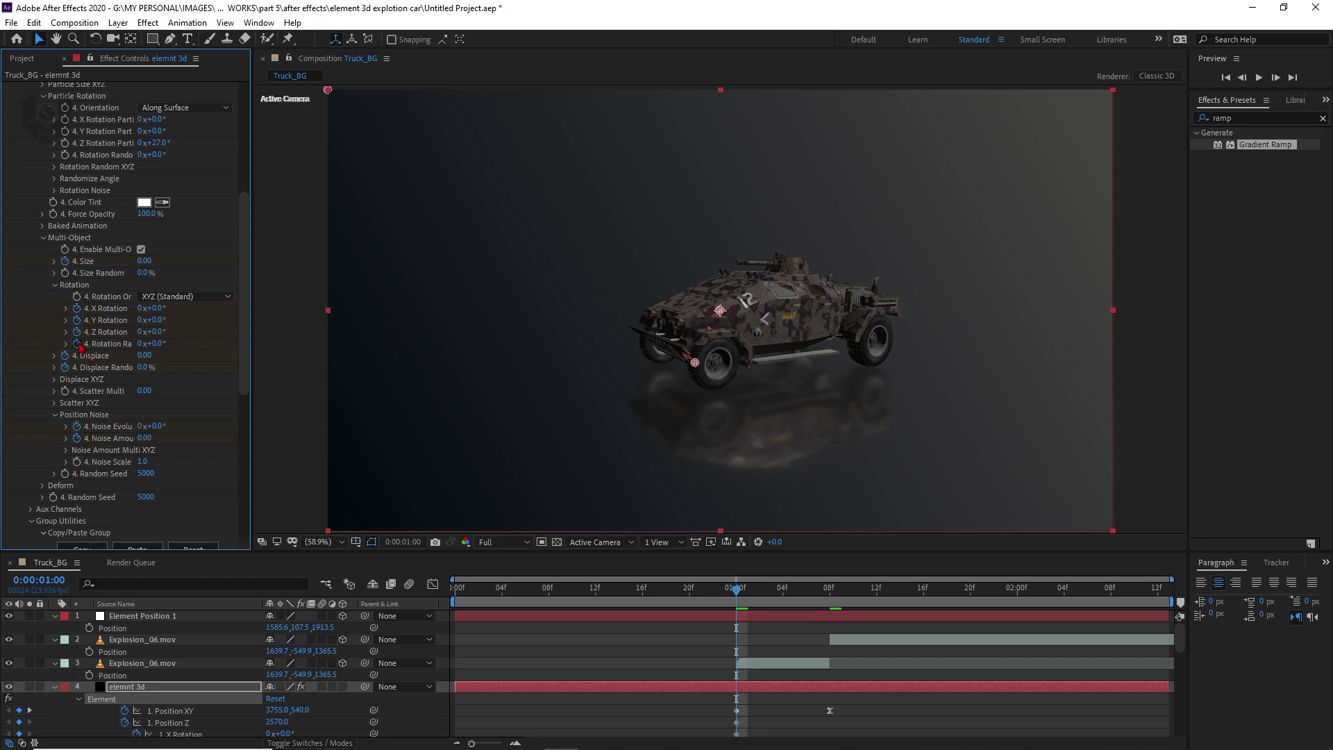
- At 1:08, break the plate into debris: Displace 2.07, Rotation Random 150°, Displace Random 62%, wide scatter
left_click_drag(794, 595, 830, 596)
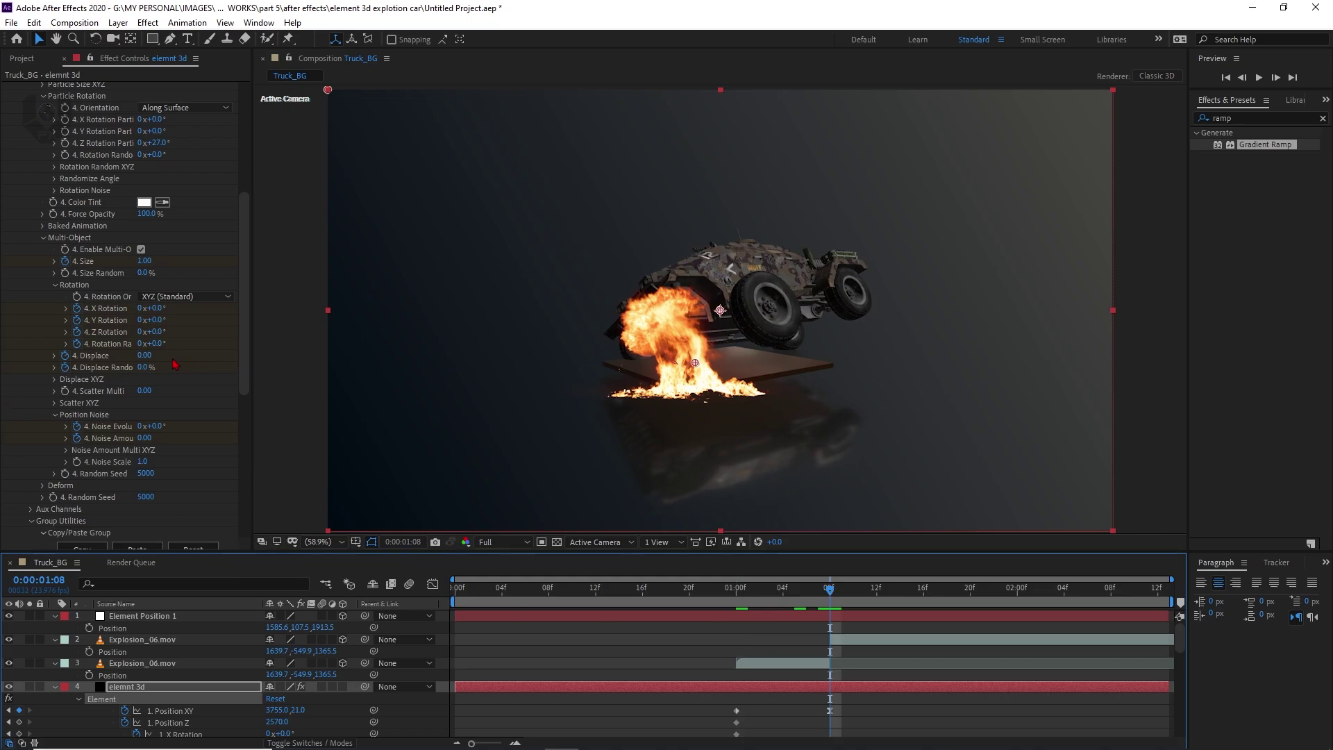
left_click_drag(147, 358, 254, 331)
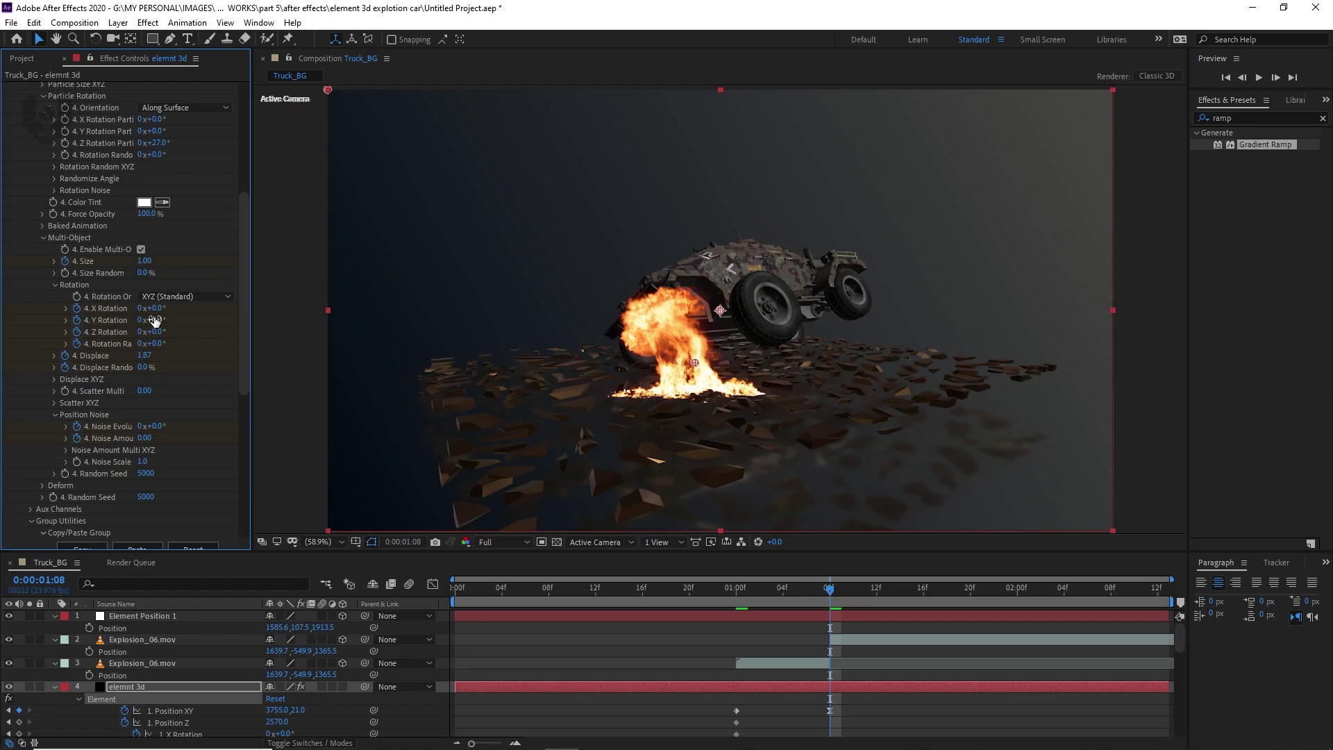
left_click_drag(177, 315, 200, 309)
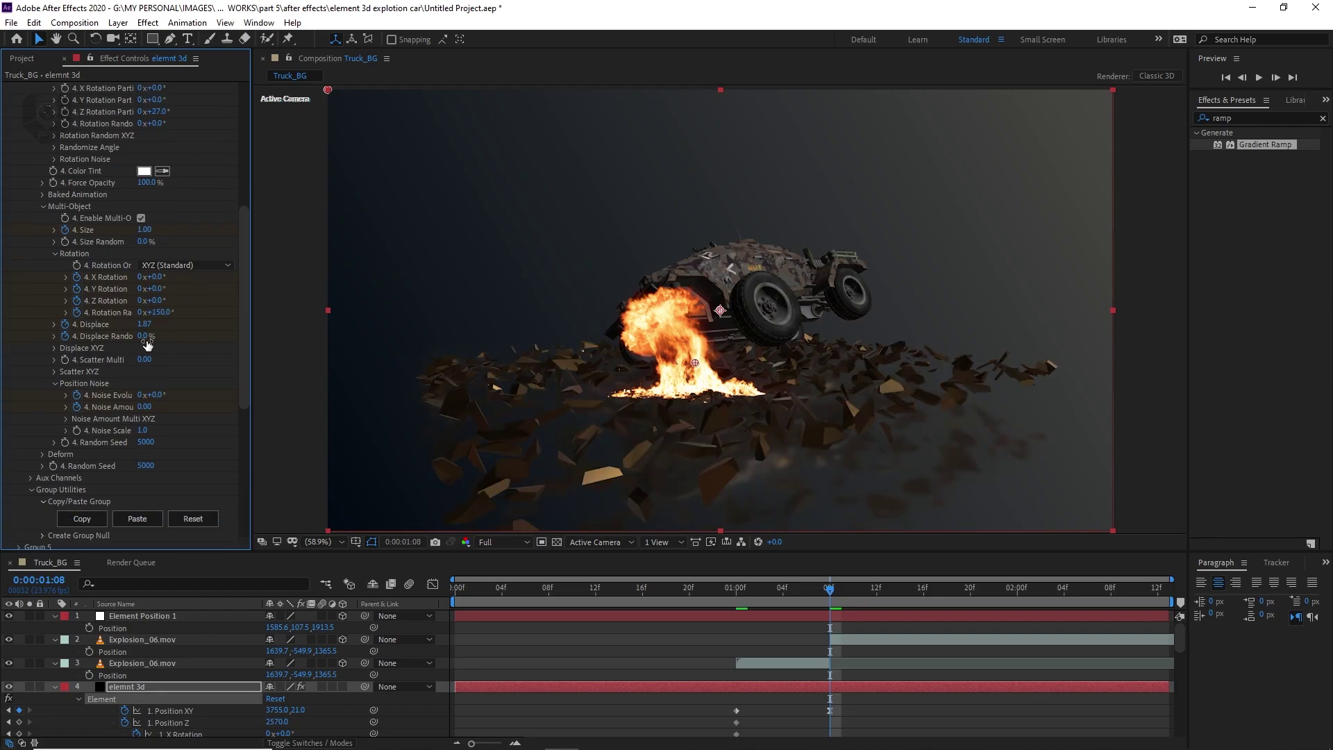
left_click_drag(147, 342, 210, 331)
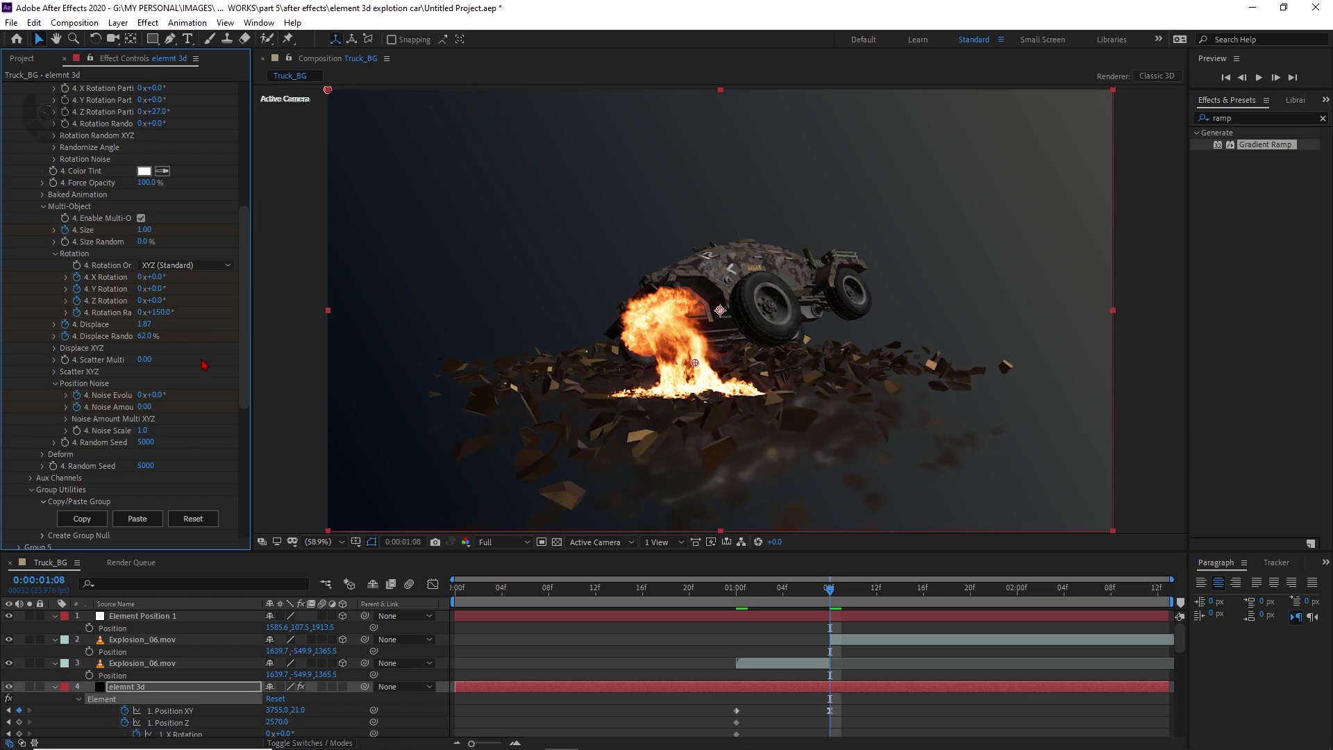
left_click_drag(149, 362, 781, 261)
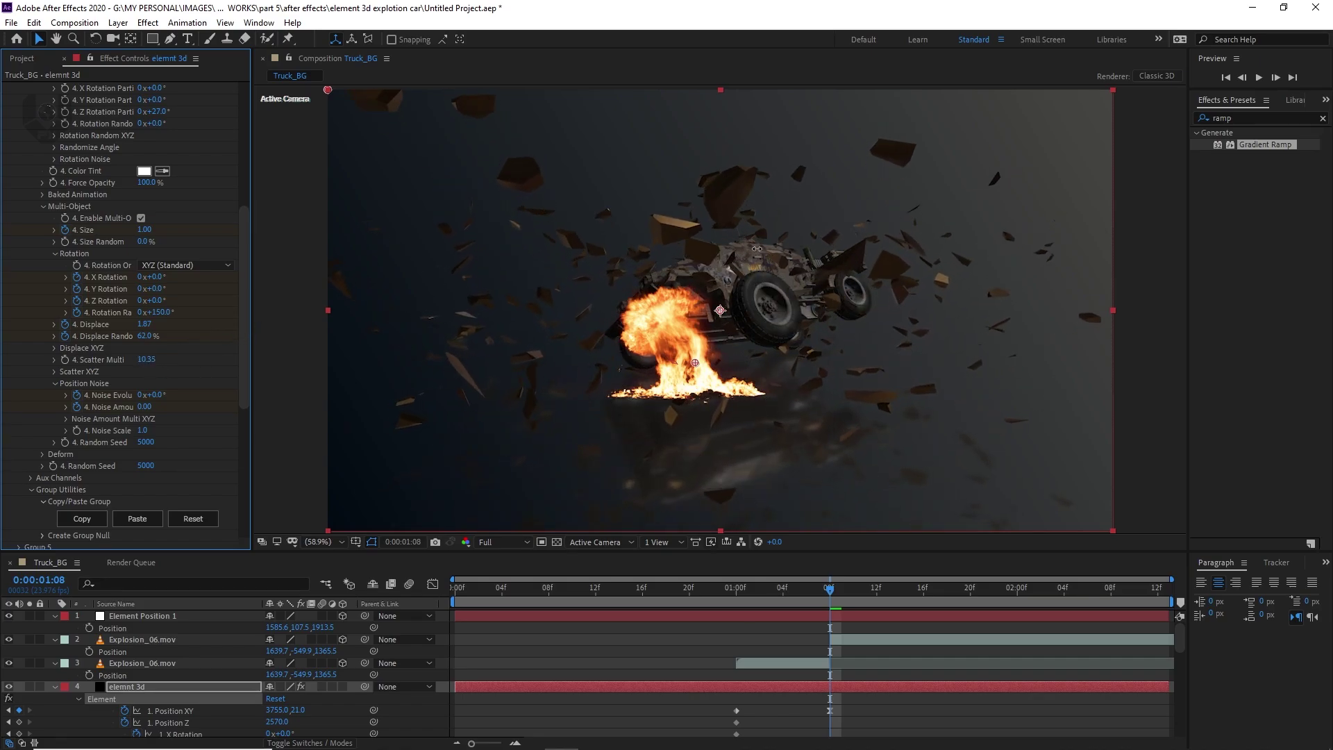
- Add noise to the debris positions, shrink the pieces, push them further out, then preview earlier frames
left_click_drag(148, 408, 216, 374)
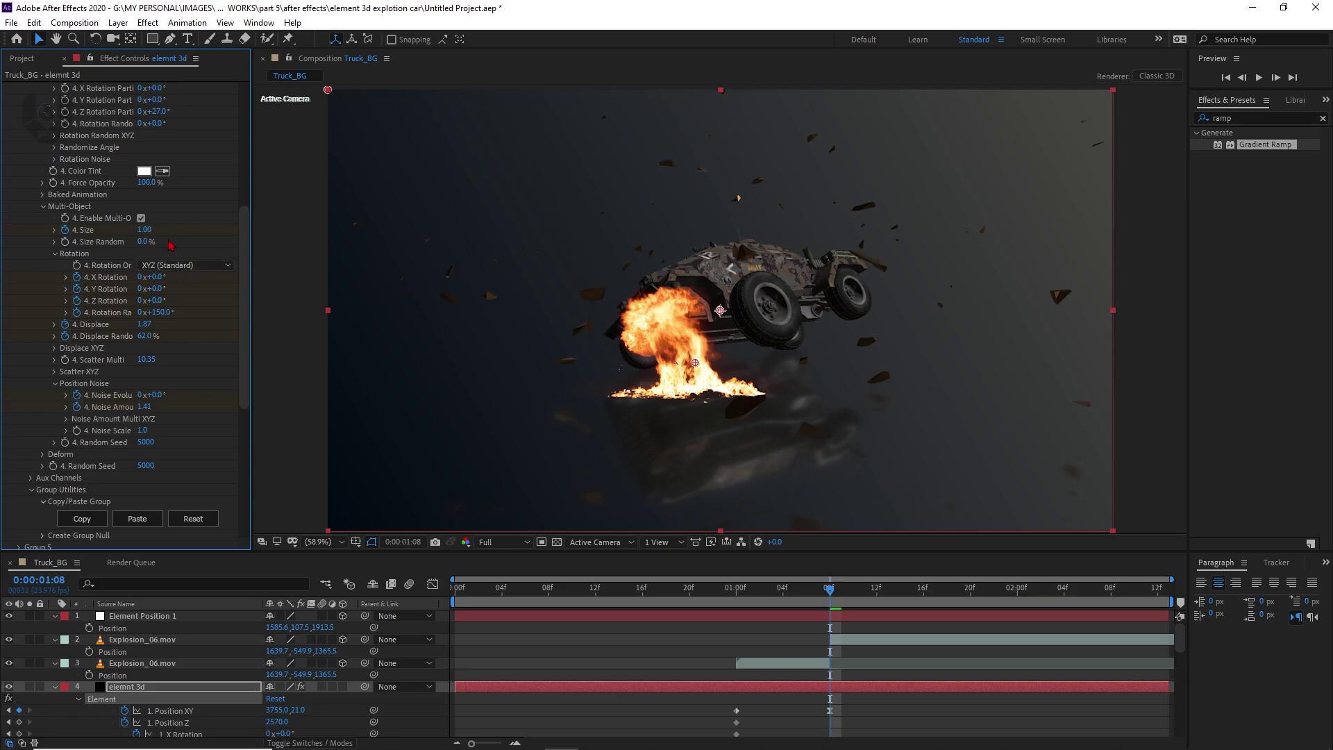
left_click_drag(143, 236, 135, 240)
left_click_drag(146, 324, 159, 328)
left_click_drag(755, 603, 817, 581)
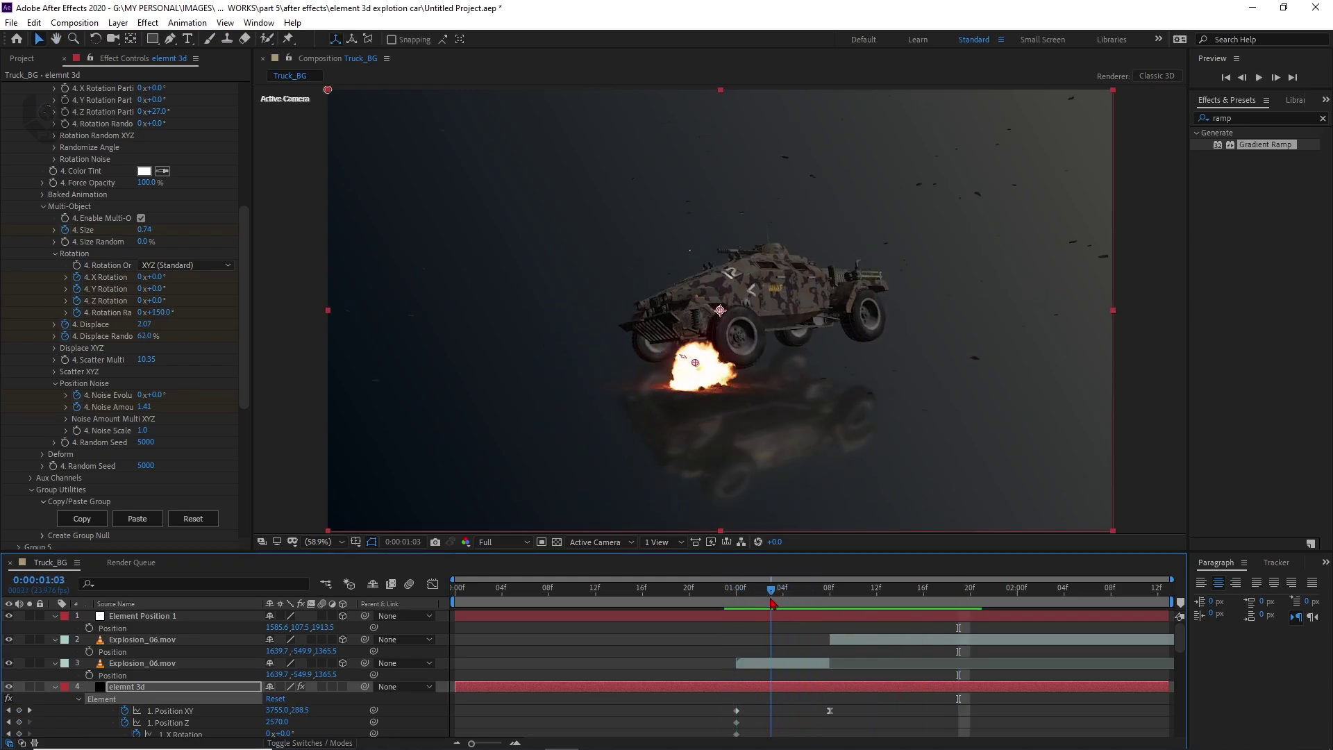